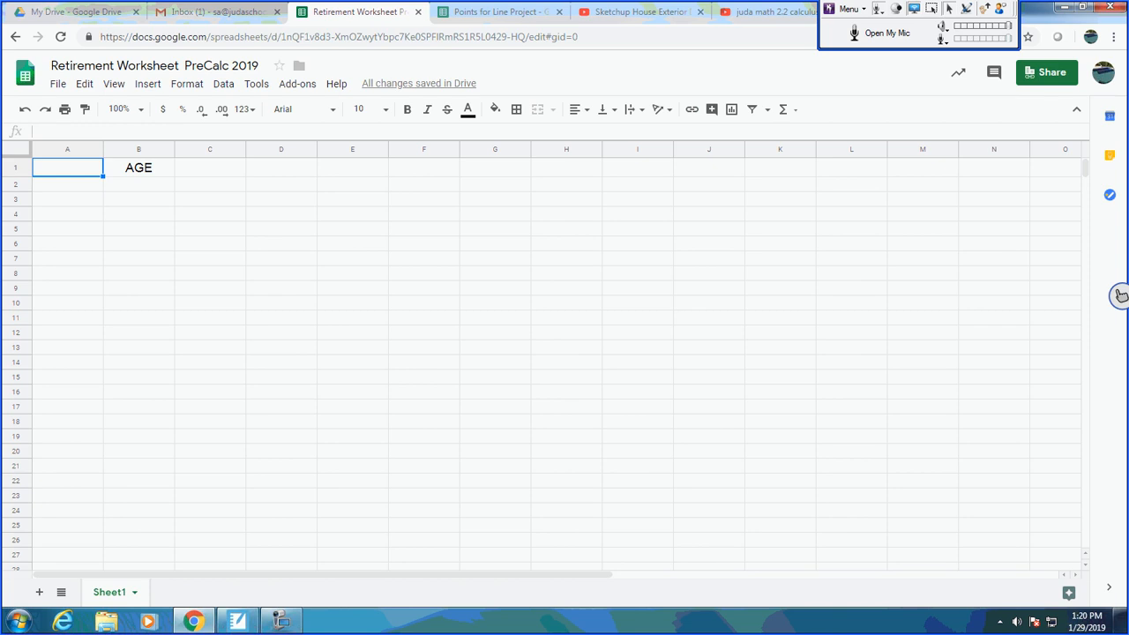
# Step: Enter the header "Year" in cell A1 and the starting year 1994 in A2
pyautogui.write('Year')
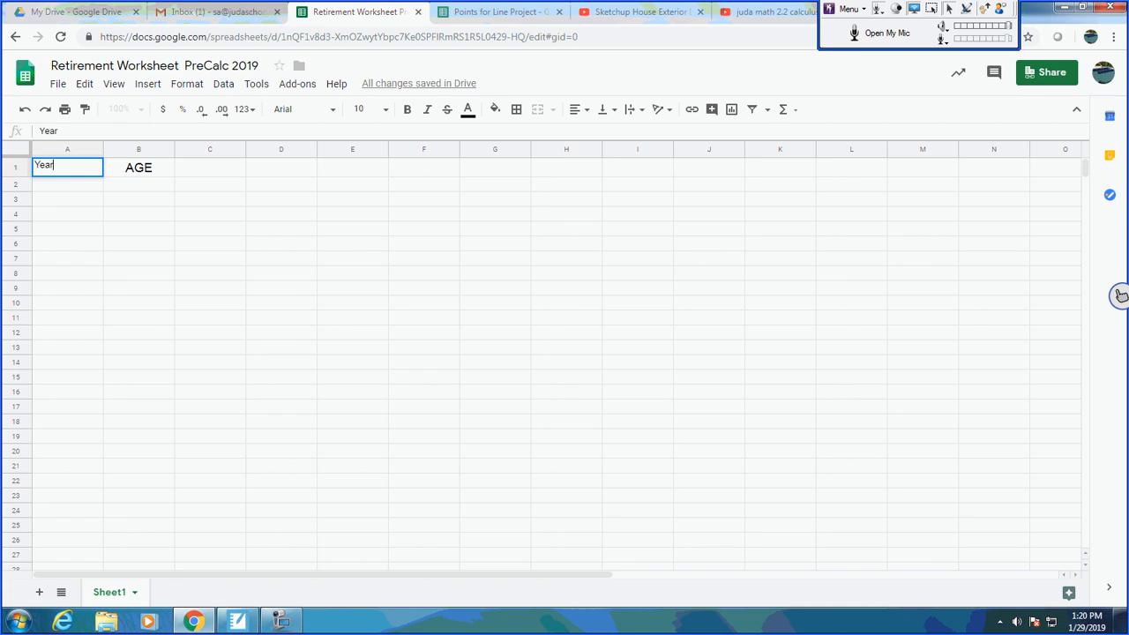
pyautogui.press('Return')
pyautogui.write('1994')
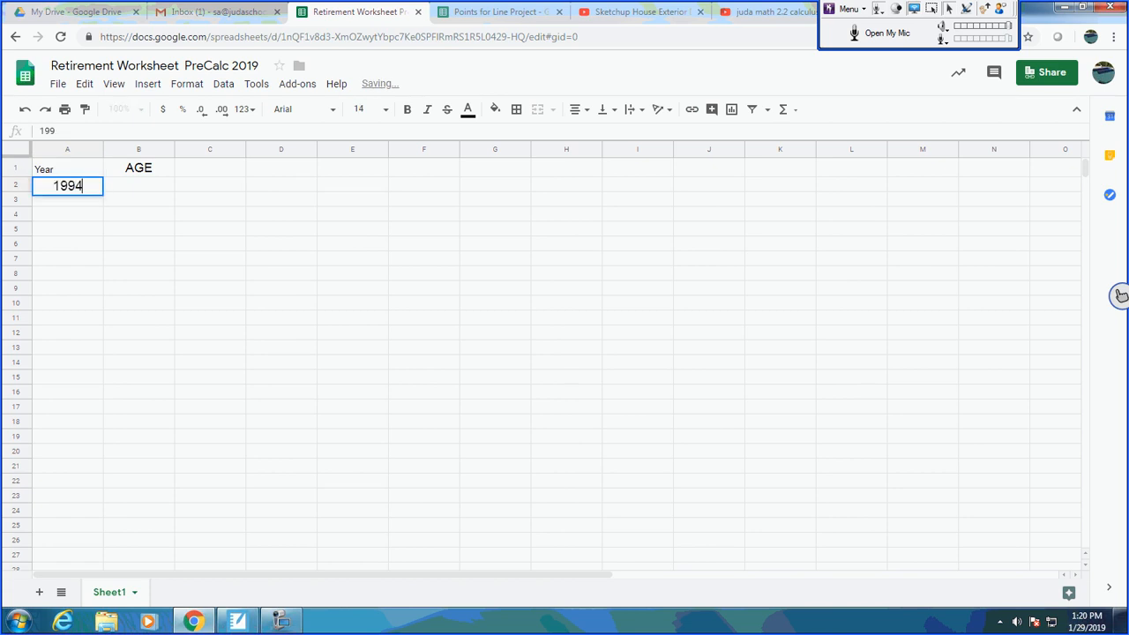
pyautogui.press('Return')
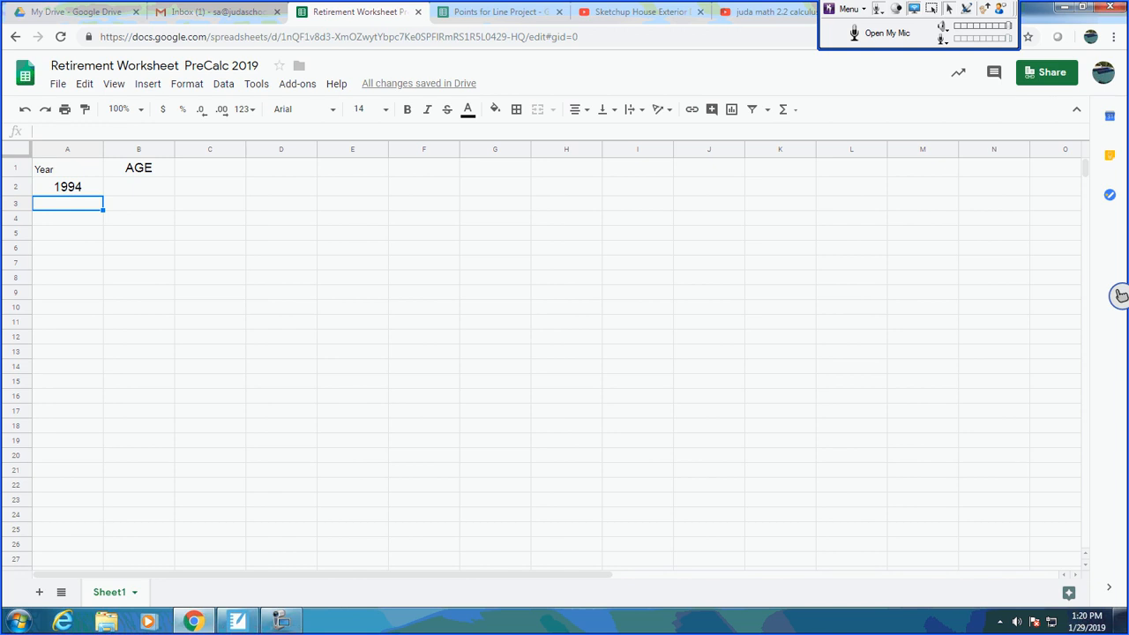
# Step: Copy the AGE header cell onto A1 to match its formatting, and replace the text with YEAR
pyautogui.press('Up')
pyautogui.press('Right')
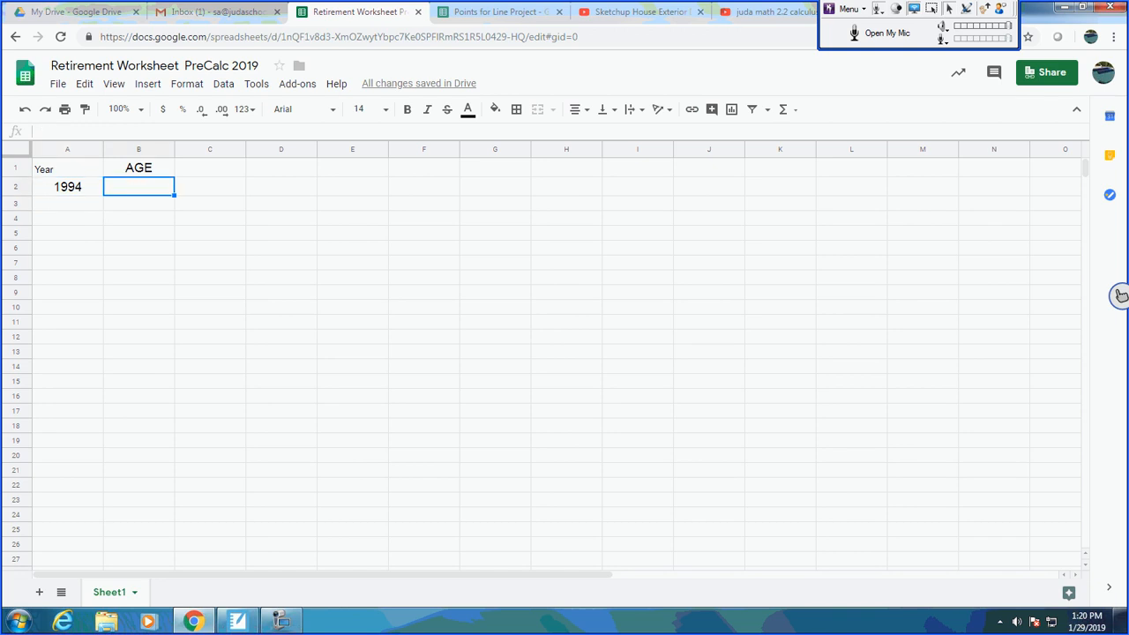
pyautogui.press('Up')
pyautogui.hotkey('ctrl', 'c')
pyautogui.press('Left')
pyautogui.hotkey('ctrl', 'v')
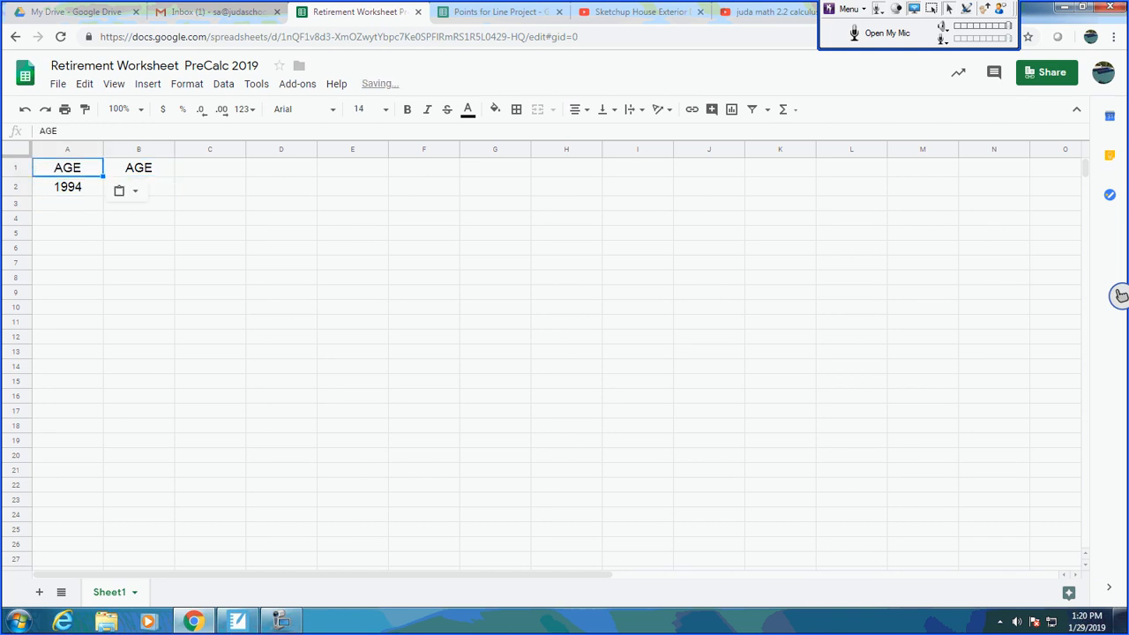
pyautogui.write('Yea')
pyautogui.press('BackSpace')
pyautogui.press('BackSpace')
pyautogui.write('A')
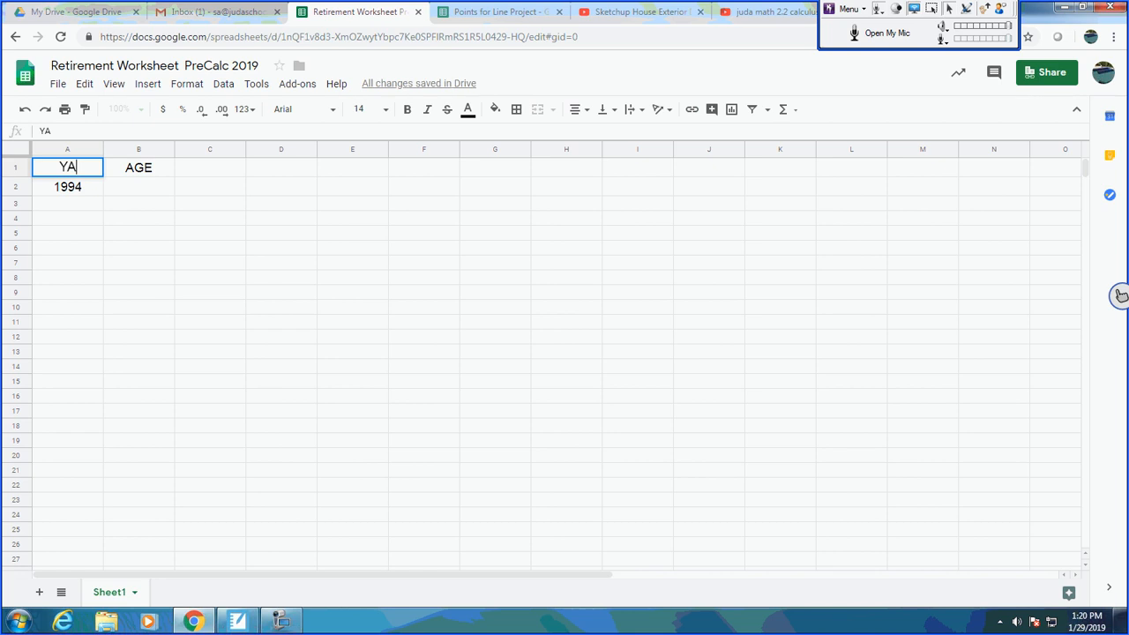
pyautogui.press('BackSpace')
pyautogui.write('EAR')
pyautogui.press('Return')
# Step: Enter the starting age 22 in cell B2
pyautogui.press('Right')
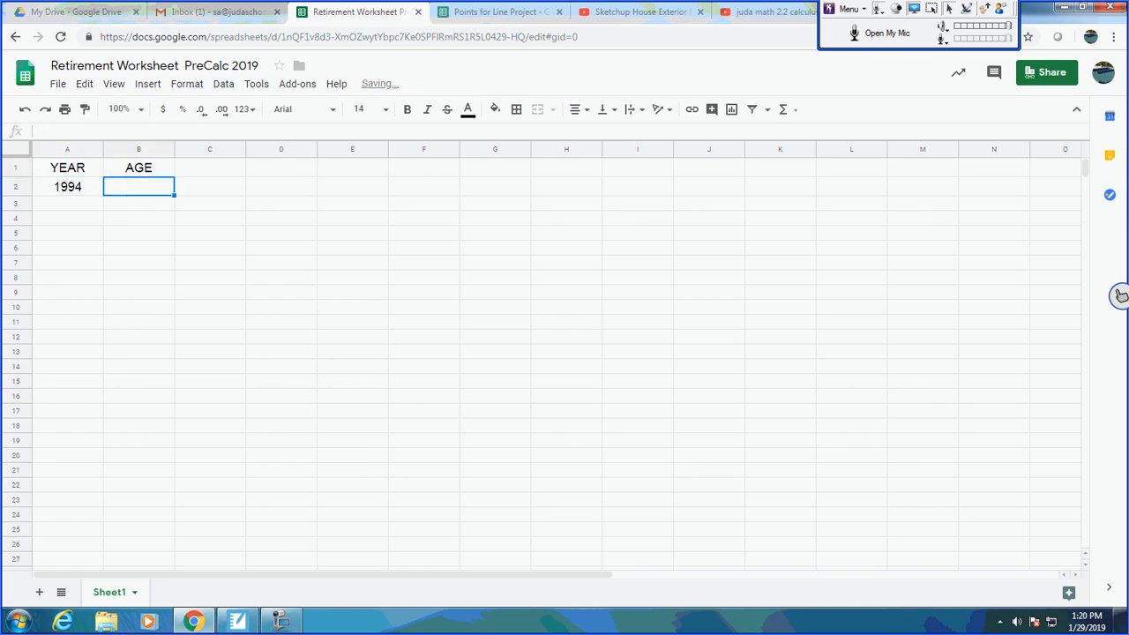
pyautogui.write('22')
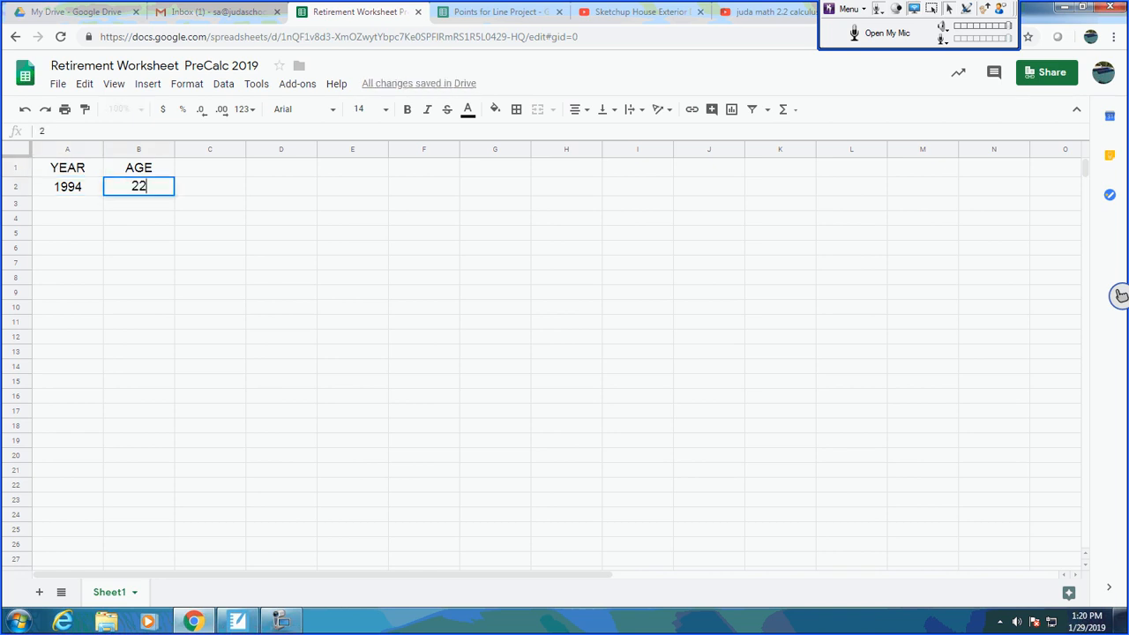
pyautogui.press('Return')
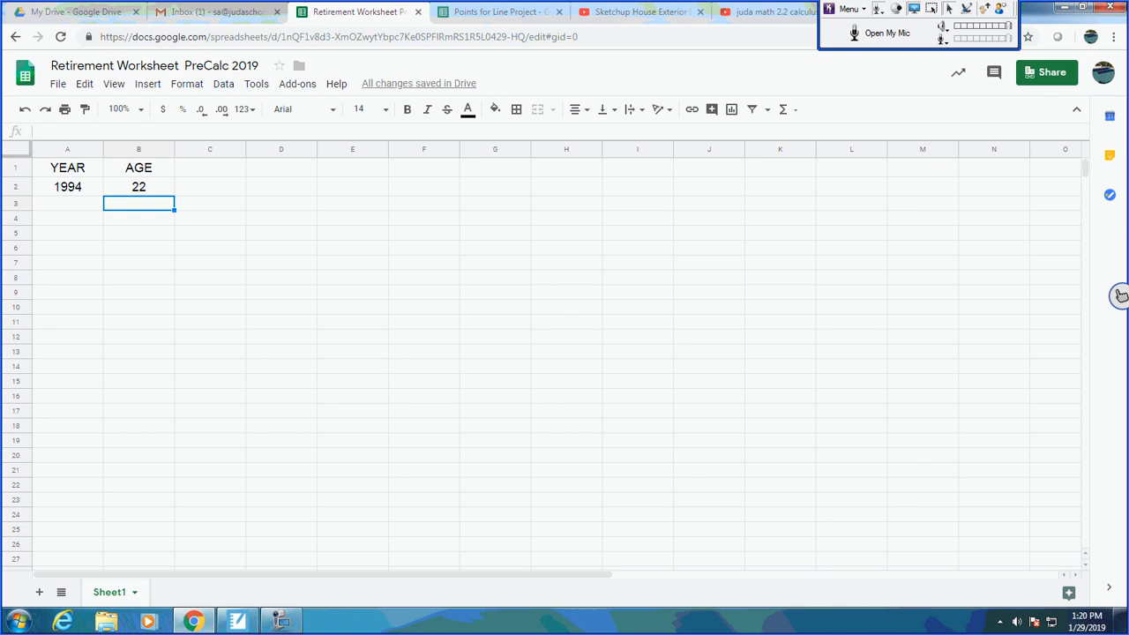
# Step: Enter the formula =A2+1 in cell A3 to calculate the following year
pyautogui.press('Left')
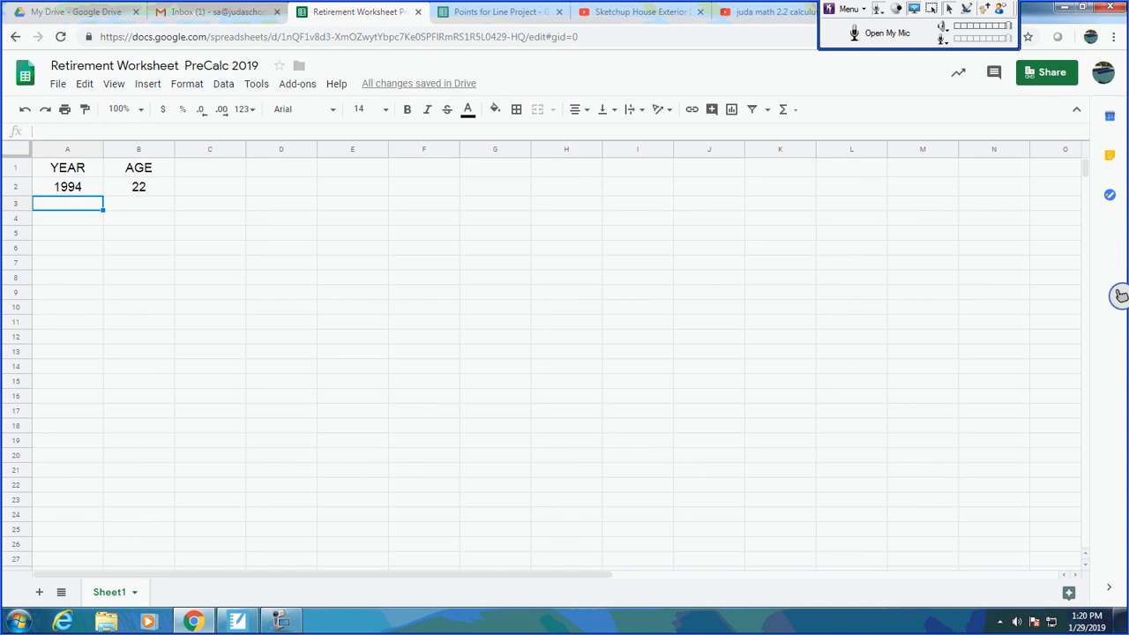
pyautogui.write('1995')
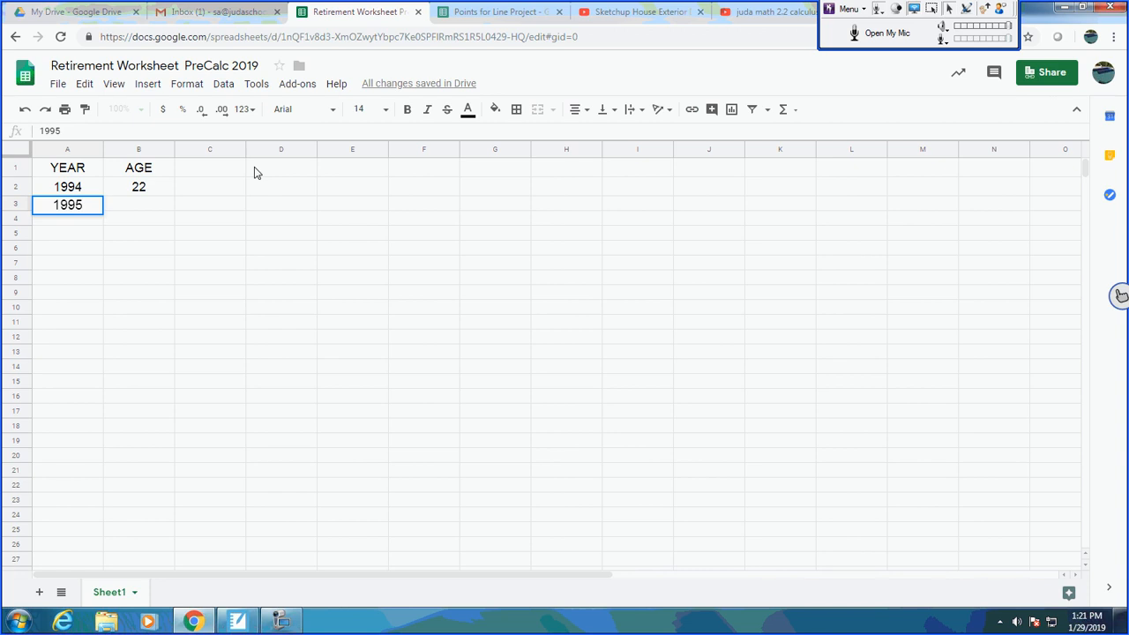
pyautogui.press('Escape')
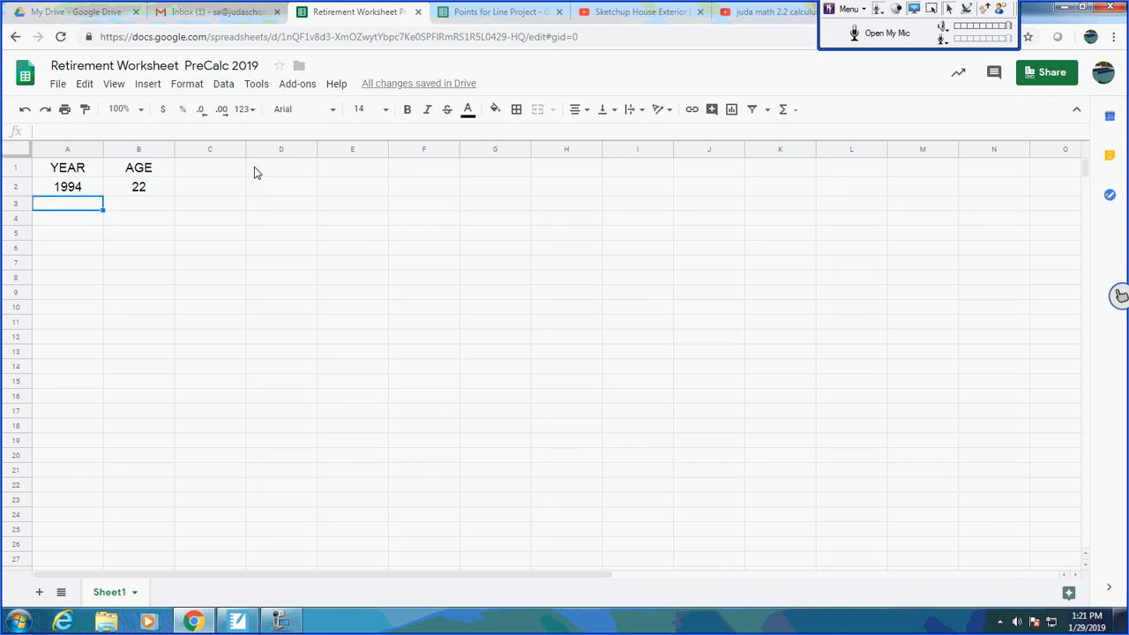
pyautogui.write('=')
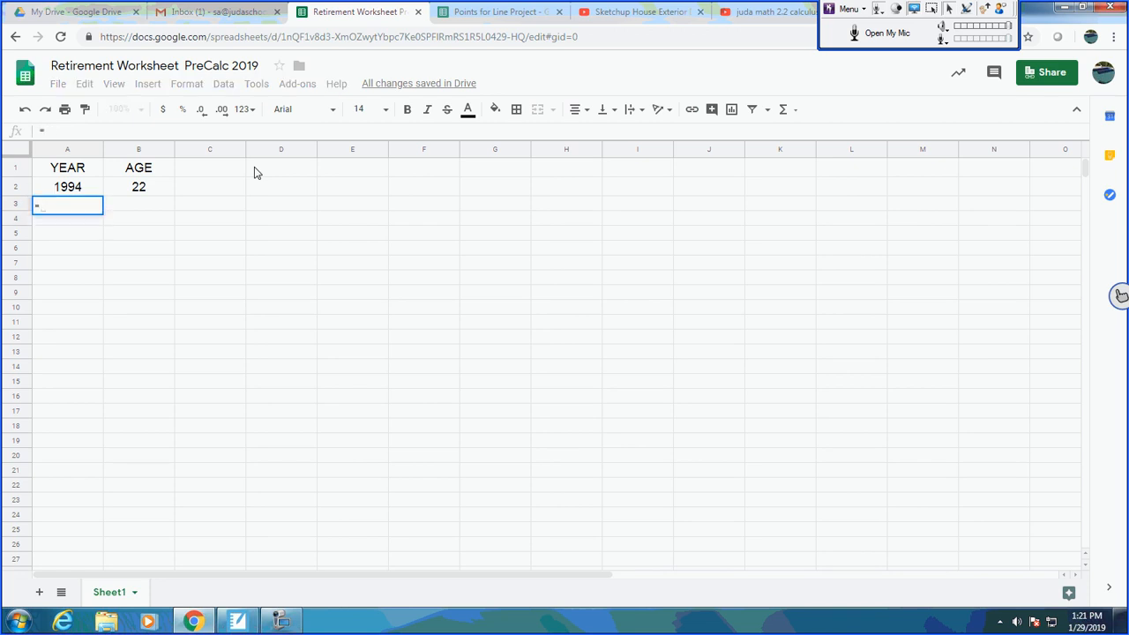
pyautogui.click(88, 188)
pyautogui.write('+1')
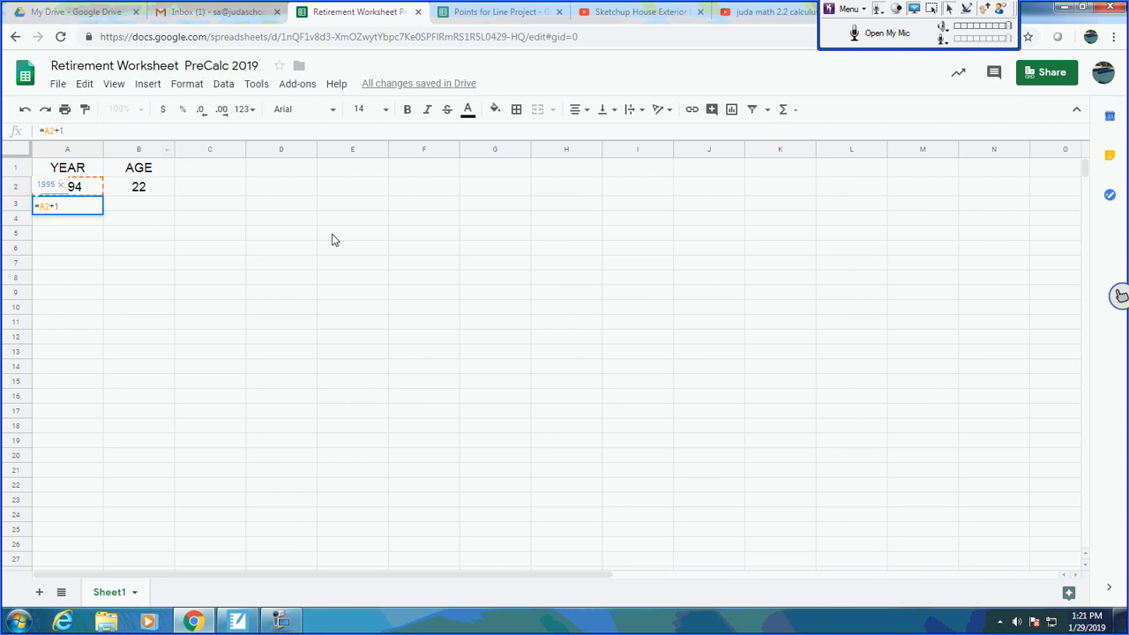
pyautogui.press('Return')
# Step: Enter the formula =B2+1 in cell B3 to calculate the following age
pyautogui.press('Up')
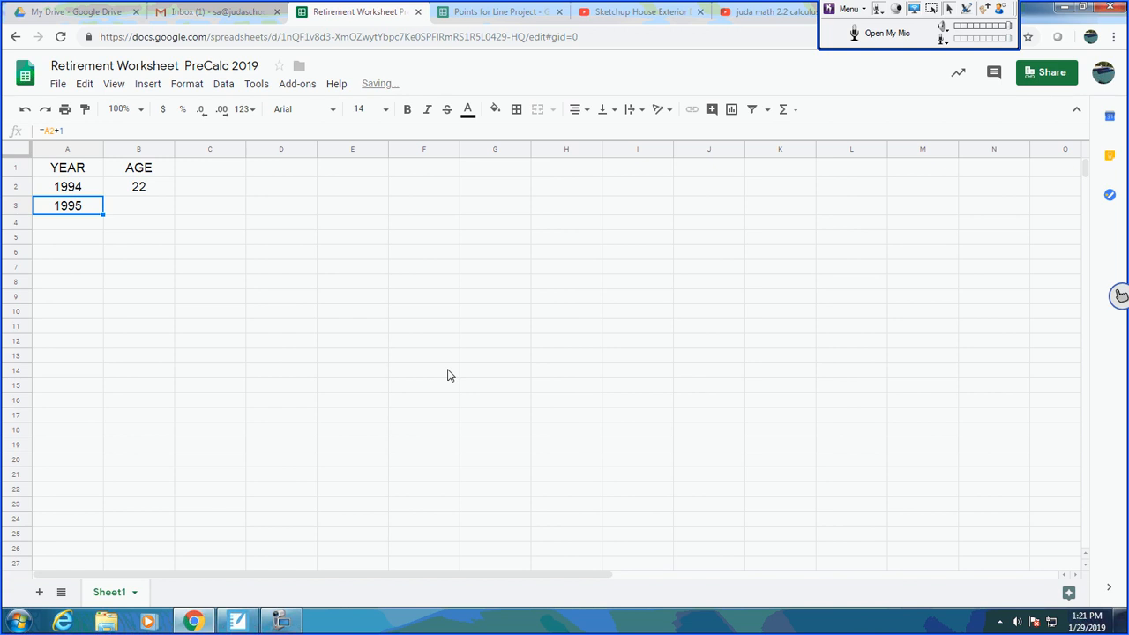
pyautogui.press('Right')
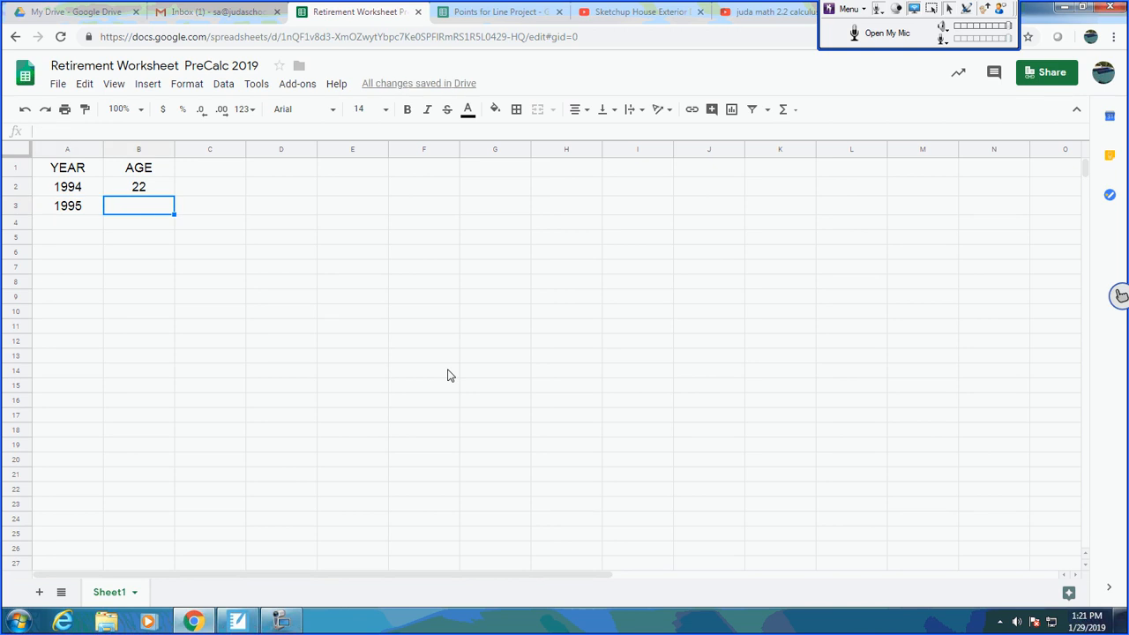
pyautogui.write('=')
pyautogui.press('Up')
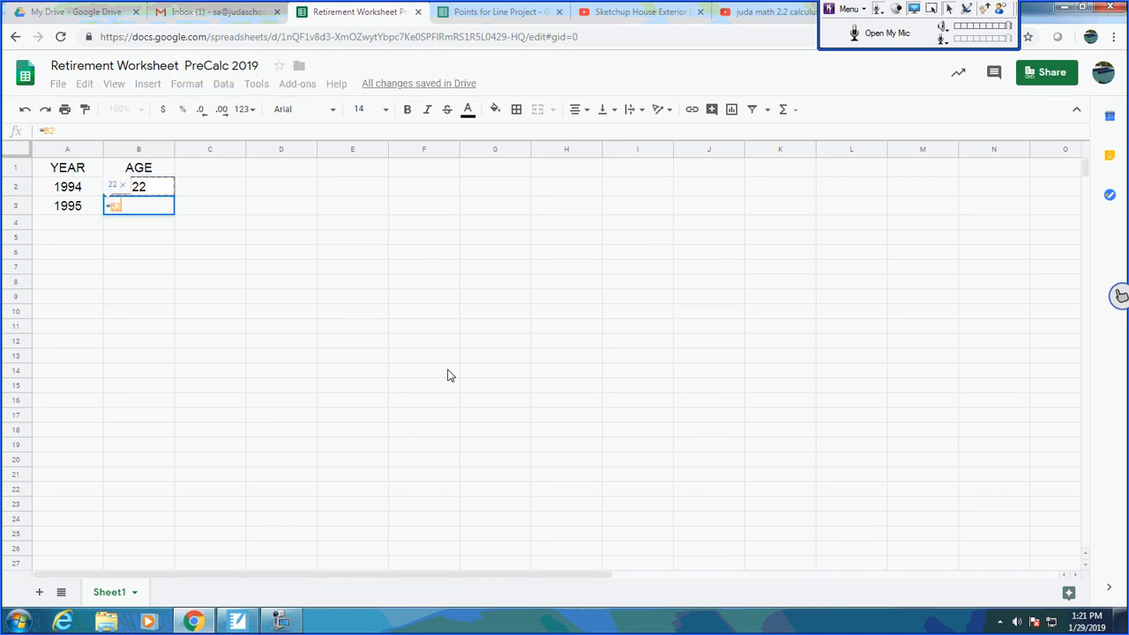
pyautogui.write('+1')
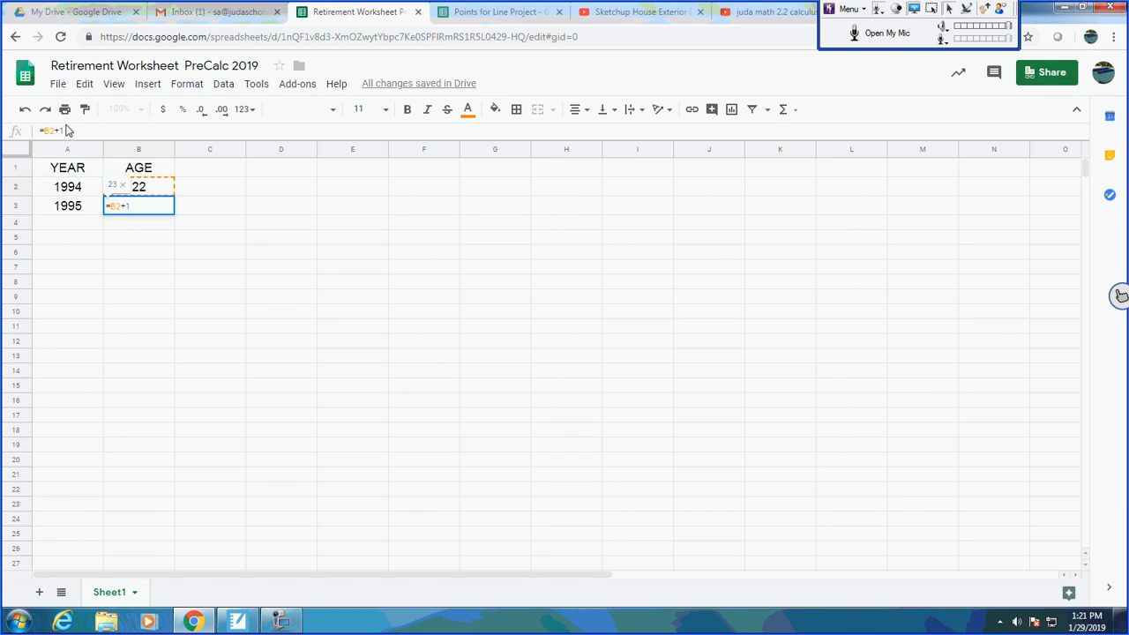
pyautogui.press('Return')
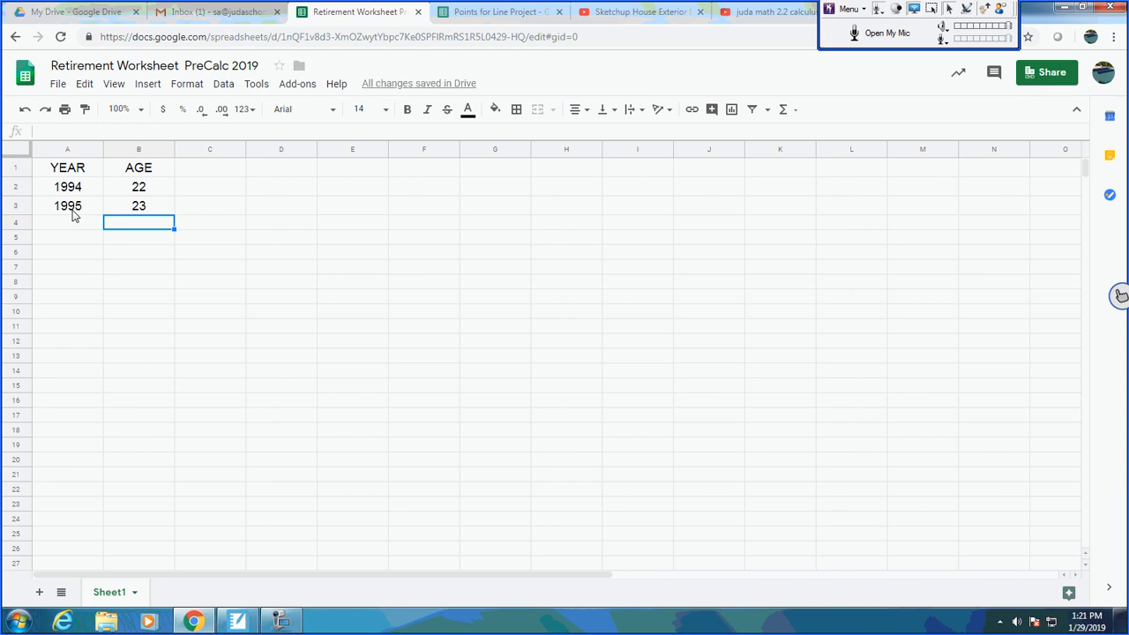
# Step: Copy the year and age formulas from A3:B3 into row 4
pyautogui.moveTo(74, 209); pyautogui.dragTo(121, 206)
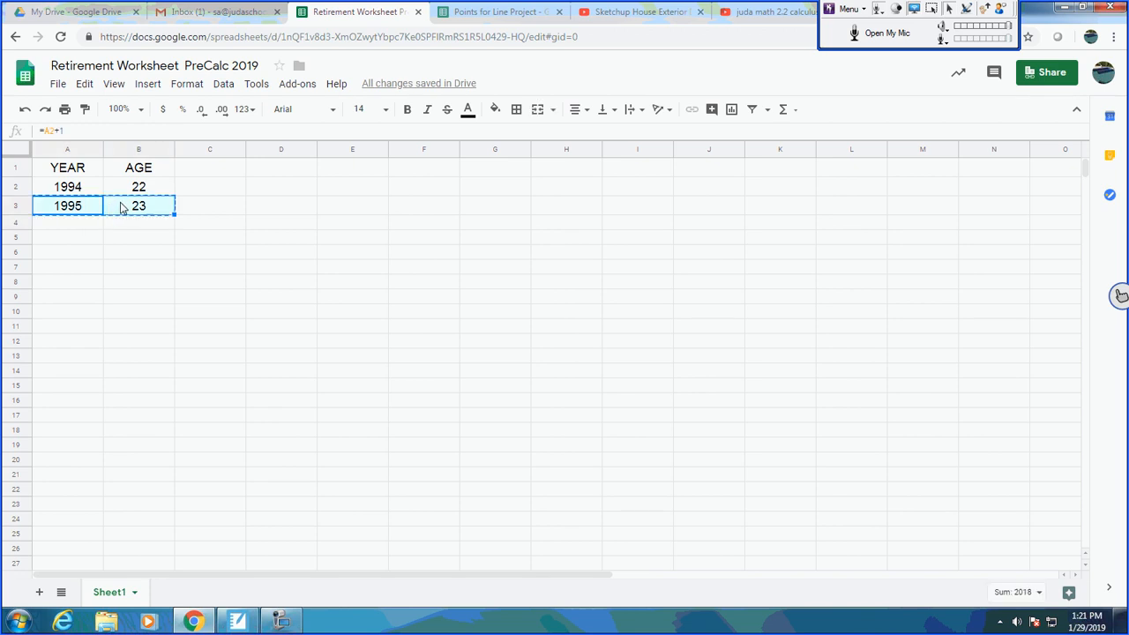
pyautogui.press('Down')
pyautogui.hotkey('ctrl', 'v')
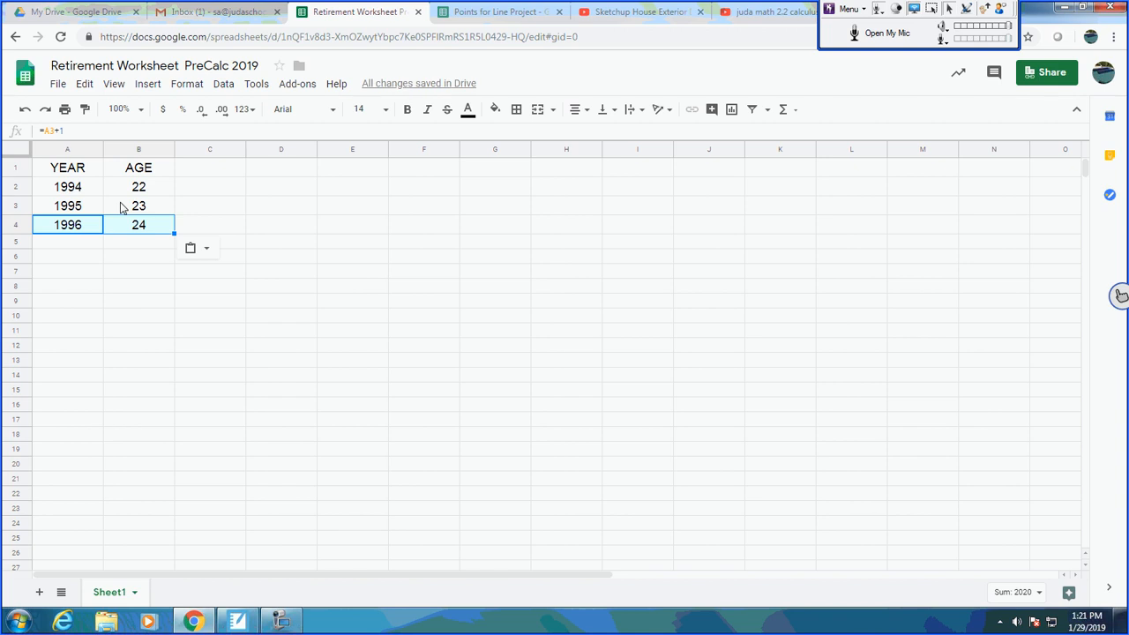
# Step: Paste the copied year and age formulas down columns A and B from row 5 through row 113
pyautogui.press('Down')
pyautogui.hotkey('shift', 'Right')
pyautogui.hotkey('shift', 'Down')
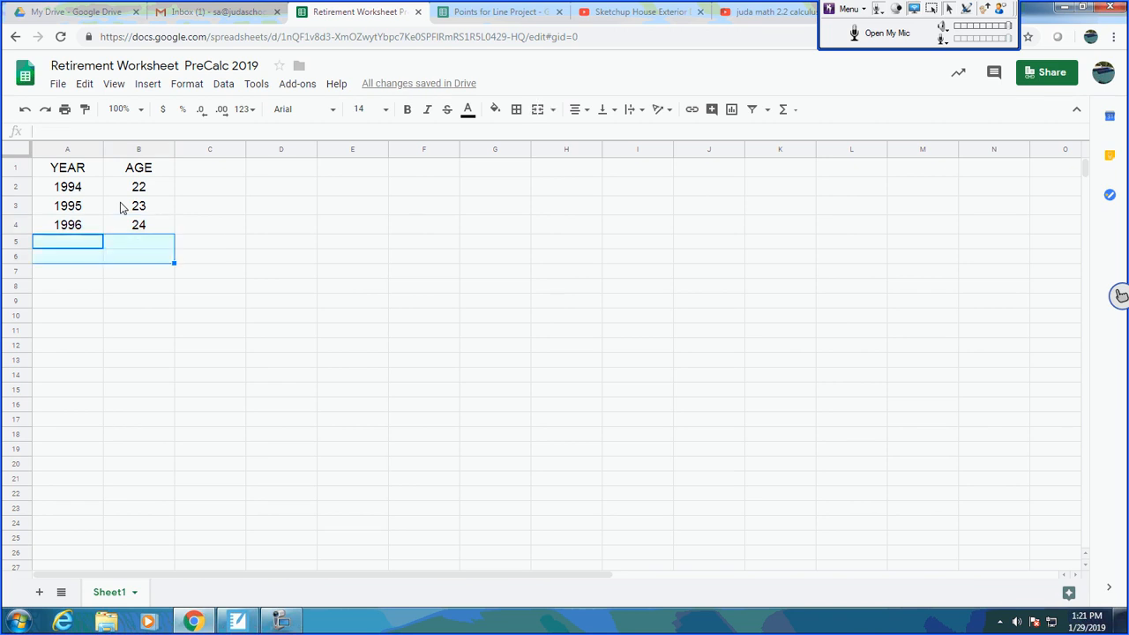
pyautogui.hotkey('shift', 'Down')
pyautogui.hotkey('shift', 'Down')
pyautogui.hotkey('shift', 'Down')
pyautogui.hotkey('shift', 'Down')
pyautogui.hotkey('shift', 'Down')
pyautogui.hotkey('shift', 'Down')
pyautogui.hotkey('shift', 'Down')
pyautogui.hotkey('shift', 'Down')
pyautogui.hotkey('shift', 'Down')
pyautogui.hotkey('shift', 'Down')
pyautogui.hotkey('shift', 'Down')
pyautogui.hotkey('shift', 'Down')
pyautogui.hotkey('shift', 'Down')
pyautogui.hotkey('shift', 'Down')
pyautogui.hotkey('shift', 'Down')
pyautogui.hotkey('shift', 'Down')
pyautogui.hotkey('shift', 'Down')
pyautogui.hotkey('shift', 'Down')
pyautogui.hotkey('shift', 'Down')
pyautogui.hotkey('shift', 'Down')
pyautogui.hotkey('shift', 'Down')
pyautogui.hotkey('shift', 'Down')
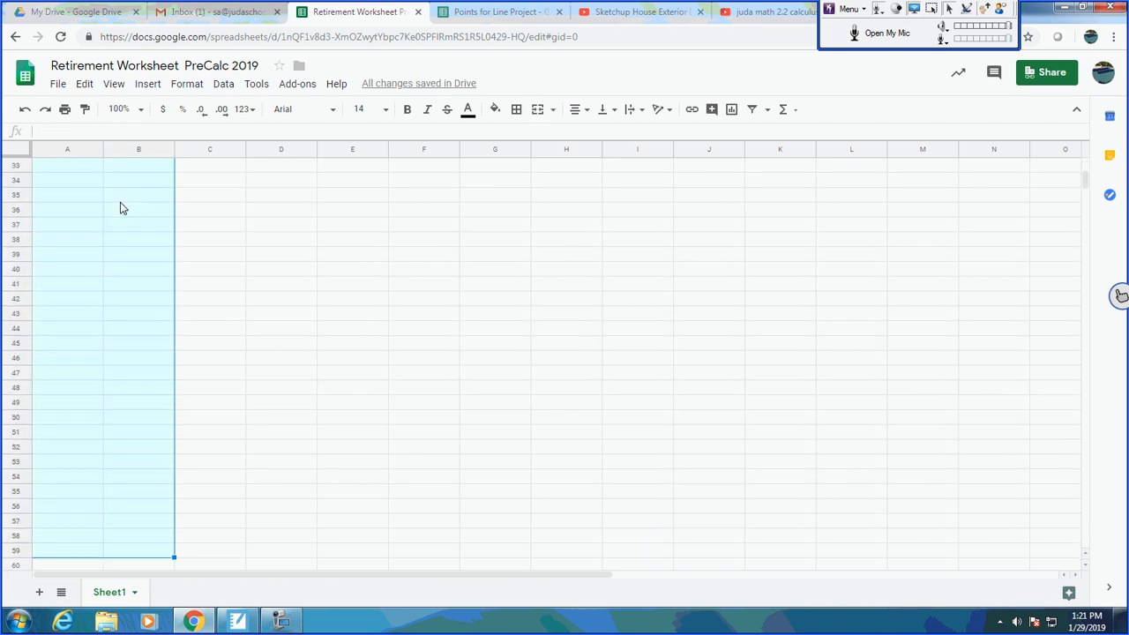
pyautogui.hotkey('ctrl', 'v')
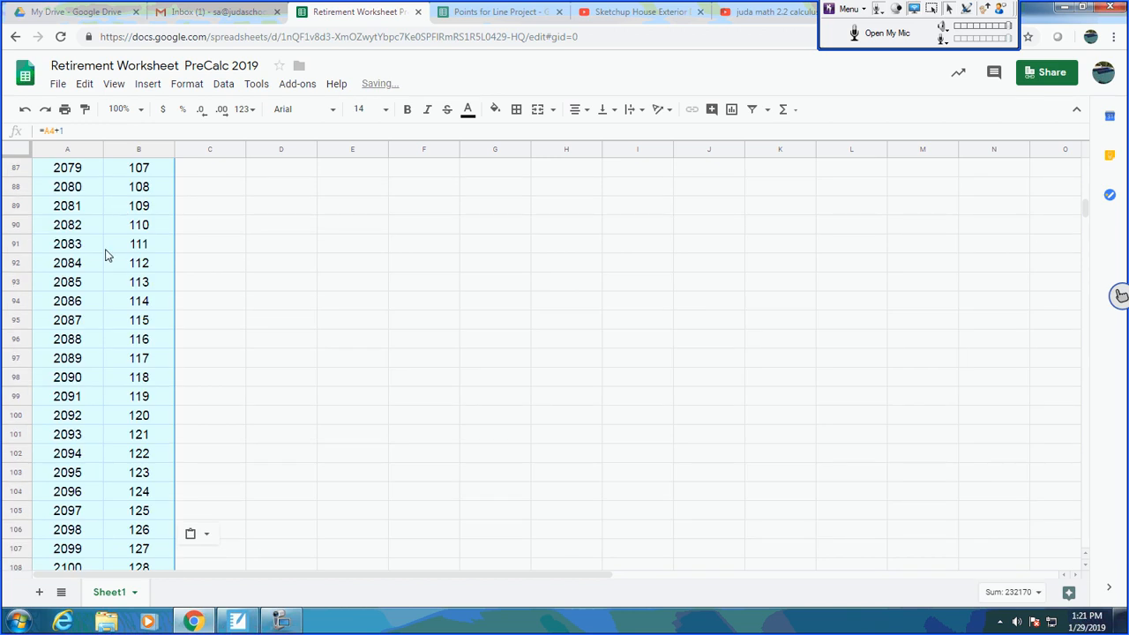
# Step: Delete the excess year and age entries from row 82 downward, keeping ages up to 101
pyautogui.scroll(1, 274, 348)
pyautogui.click(273, 348)
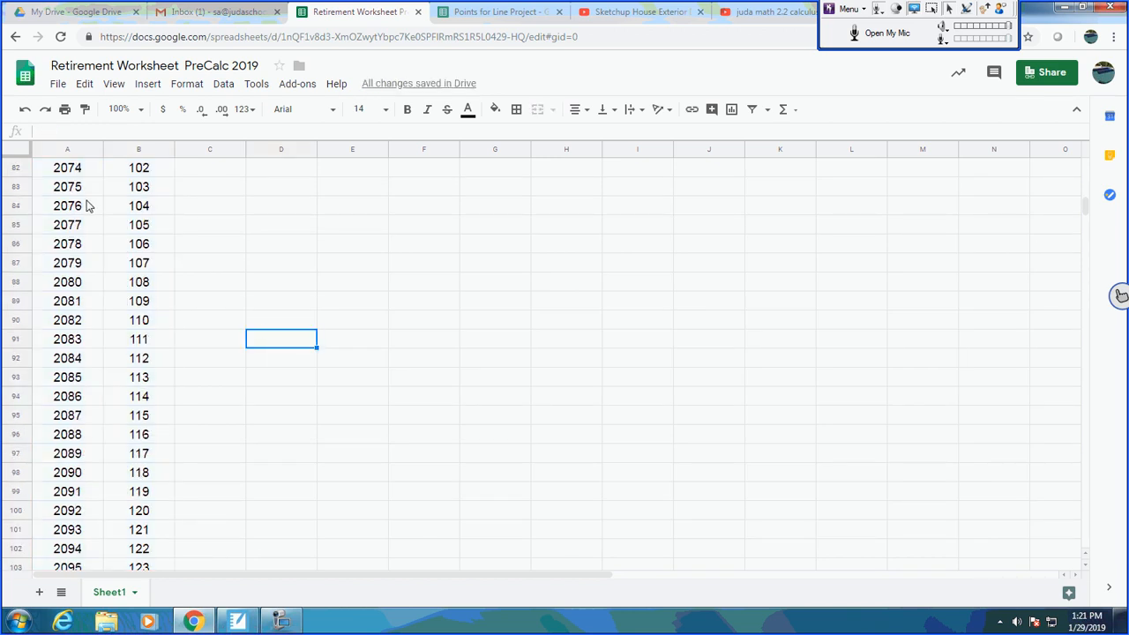
pyautogui.scroll(1, 81, 228)
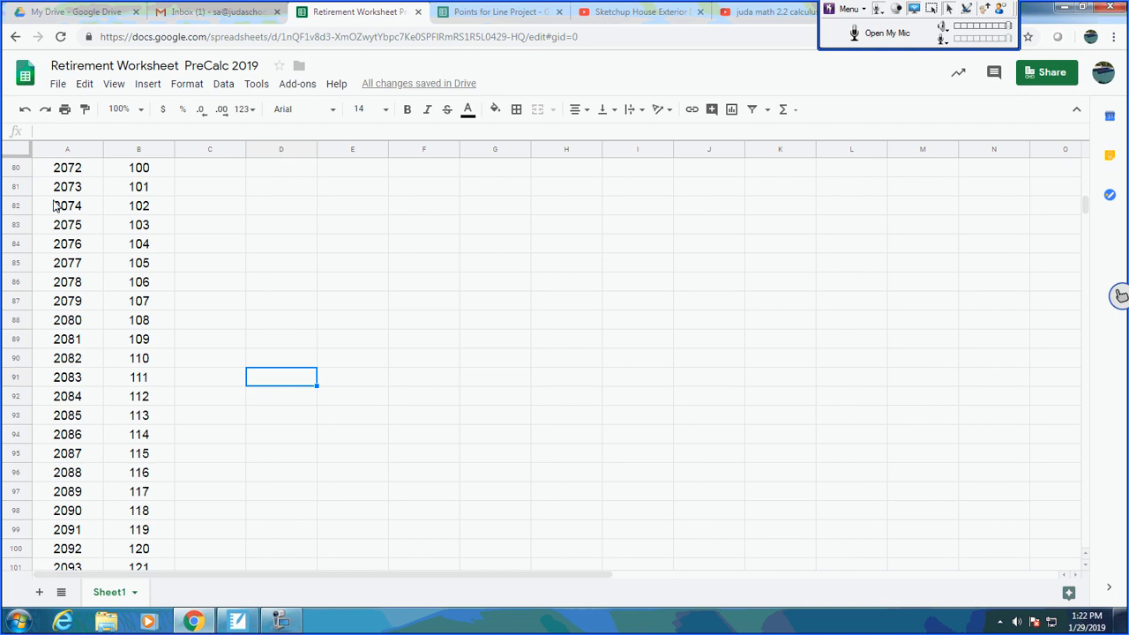
pyautogui.moveTo(51, 205); pyautogui.dragTo(115, 435)
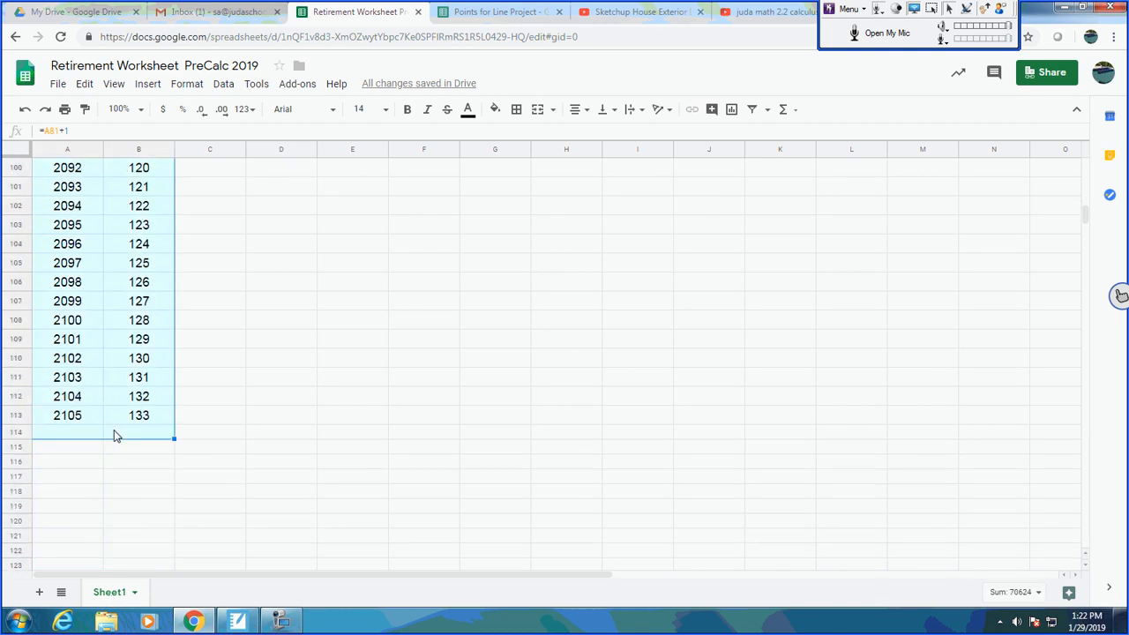
pyautogui.press('Delete')
pyautogui.scroll(10, 116, 428)
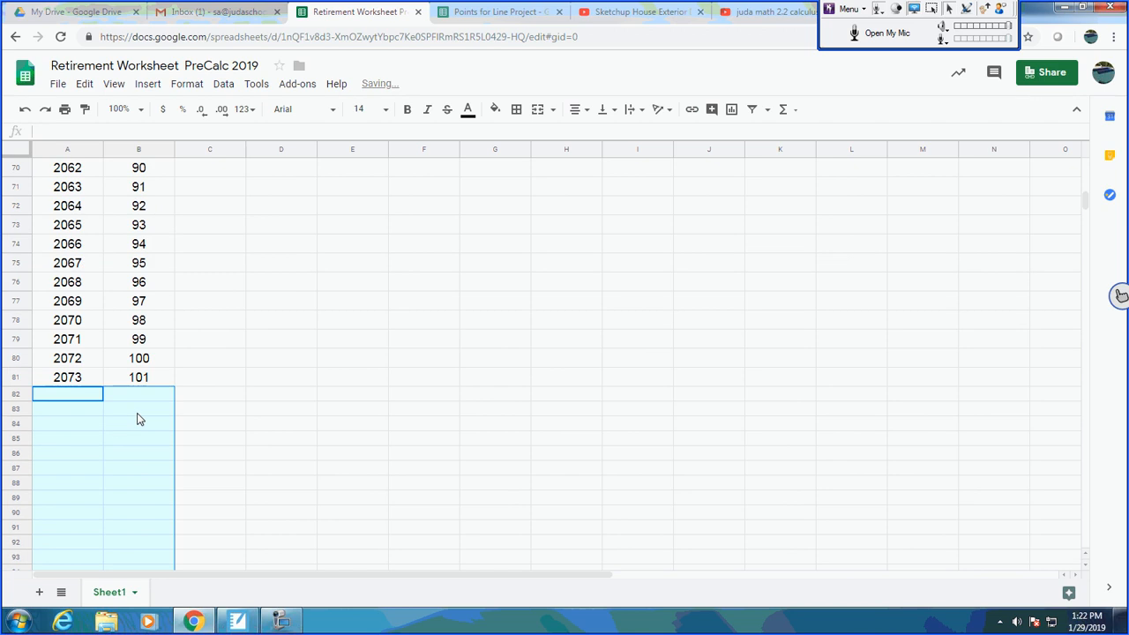
pyautogui.click(119, 413)
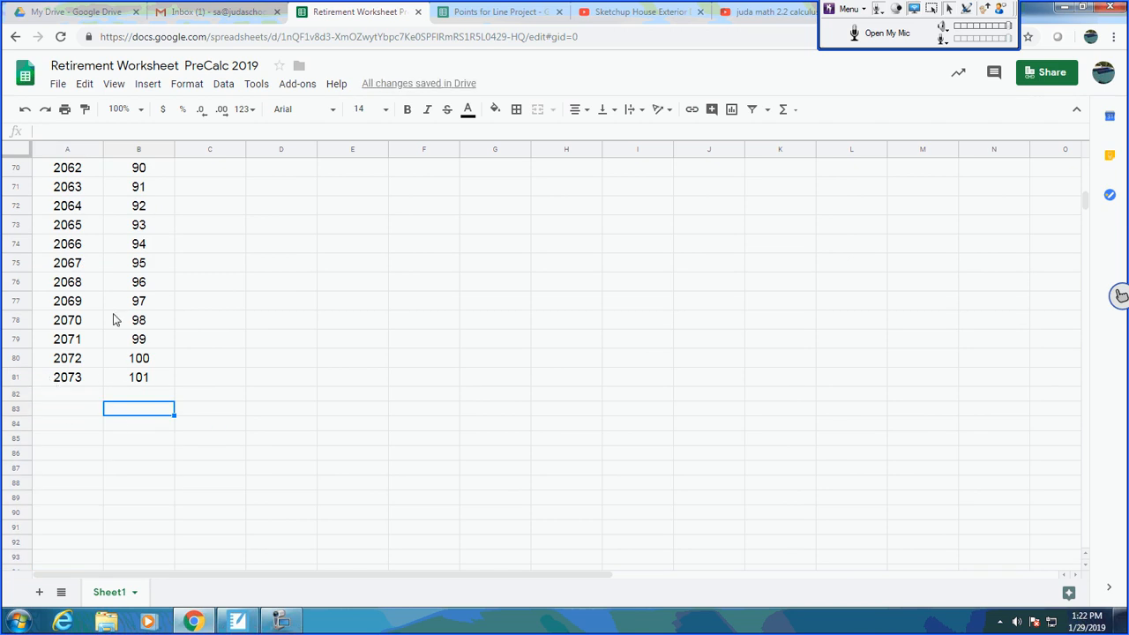
# Step: Add the header SALARY in cell C1
pyautogui.scroll(20, 136, 373)
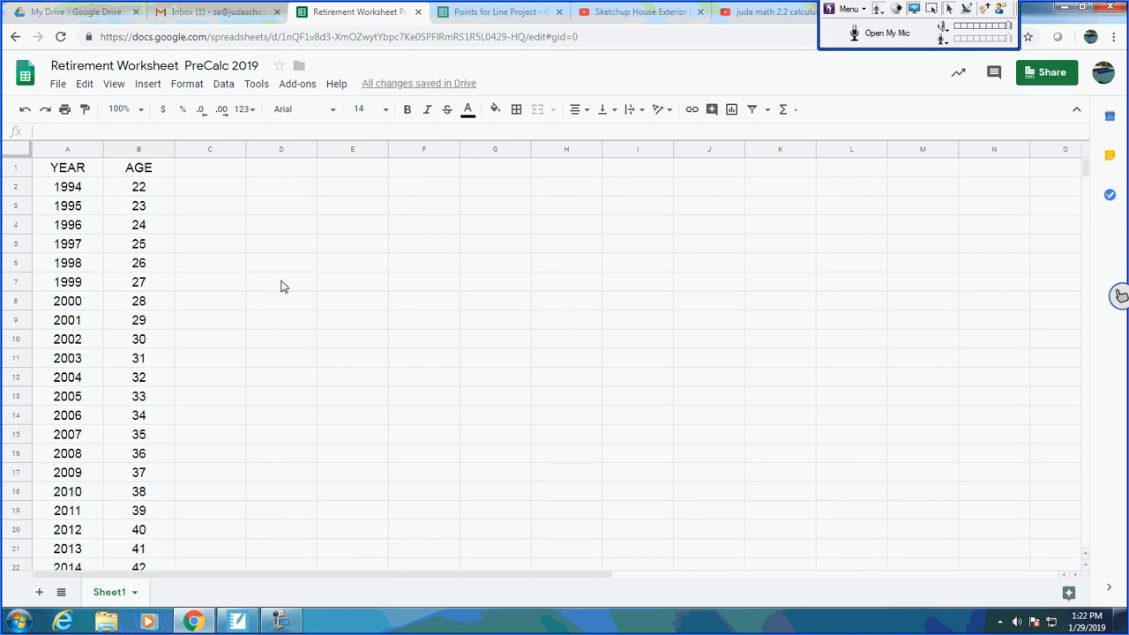
pyautogui.click(215, 171)
pyautogui.write('Sa')
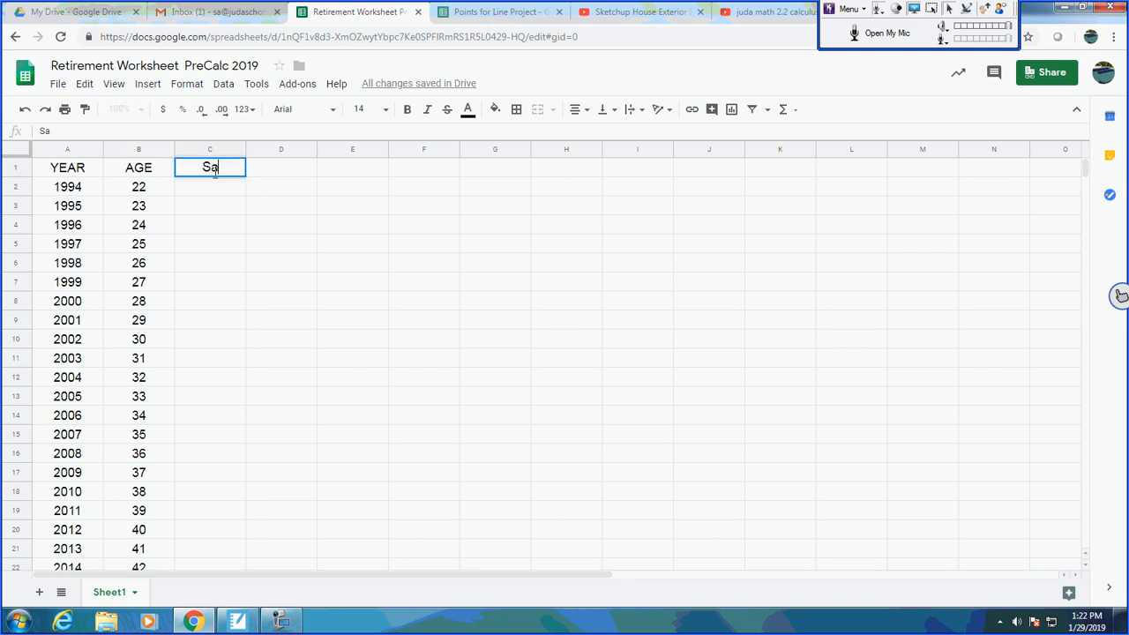
pyautogui.press('BackSpace')
pyautogui.write('ALARY')
pyautogui.press('Return')
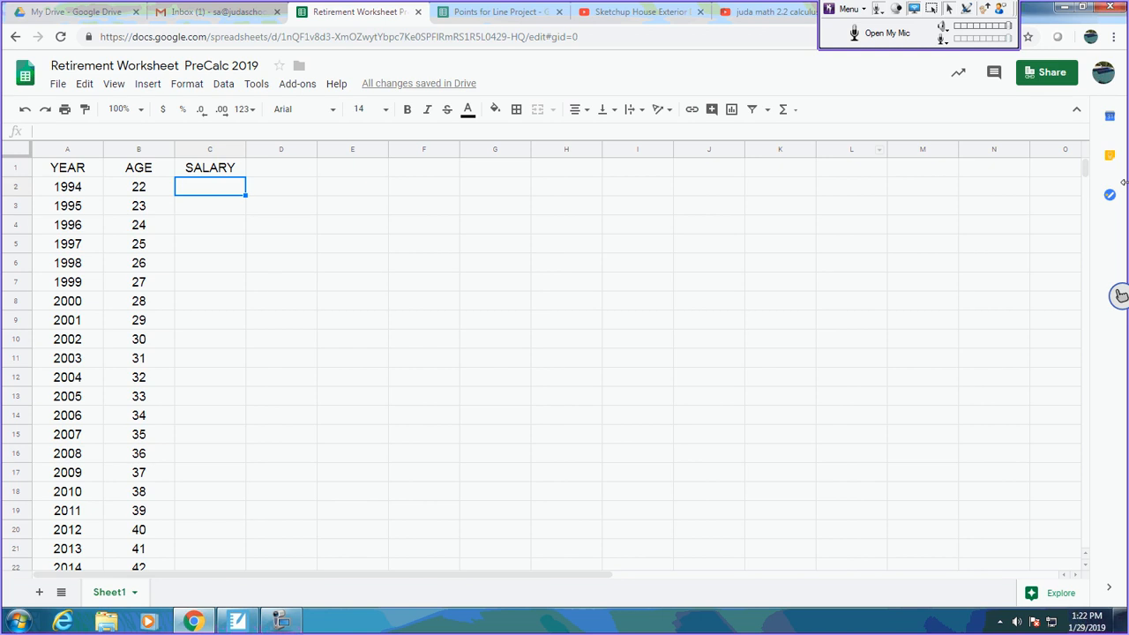
# Step: Enter the starting salary 45000 in cell C2 and format it as currency
pyautogui.write('45000')
pyautogui.press('Return')
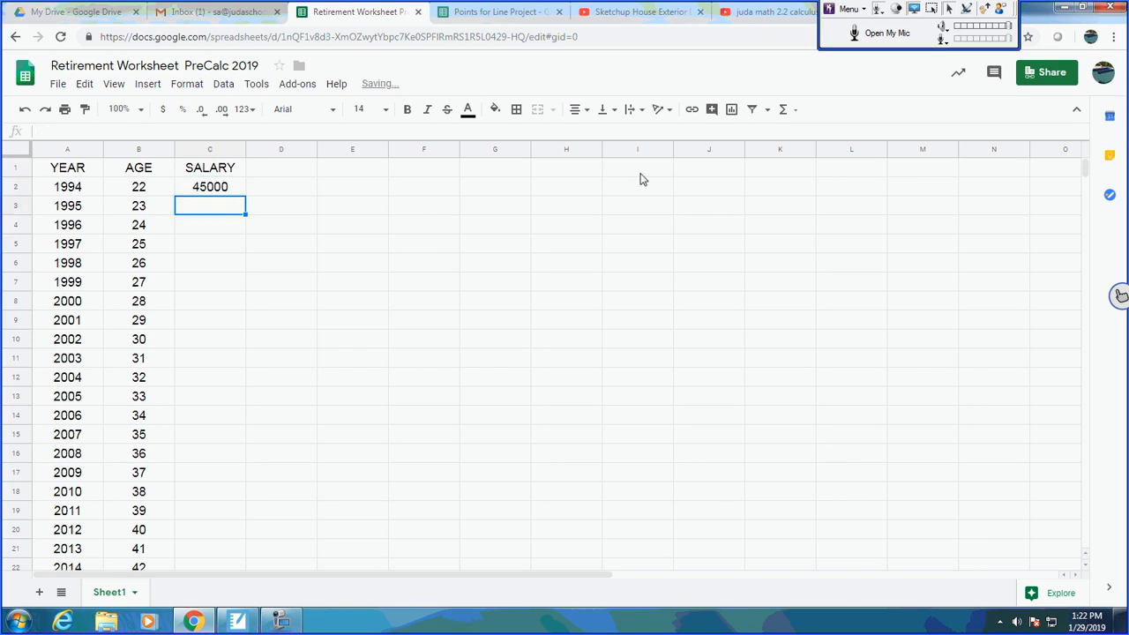
pyautogui.click(222, 189)
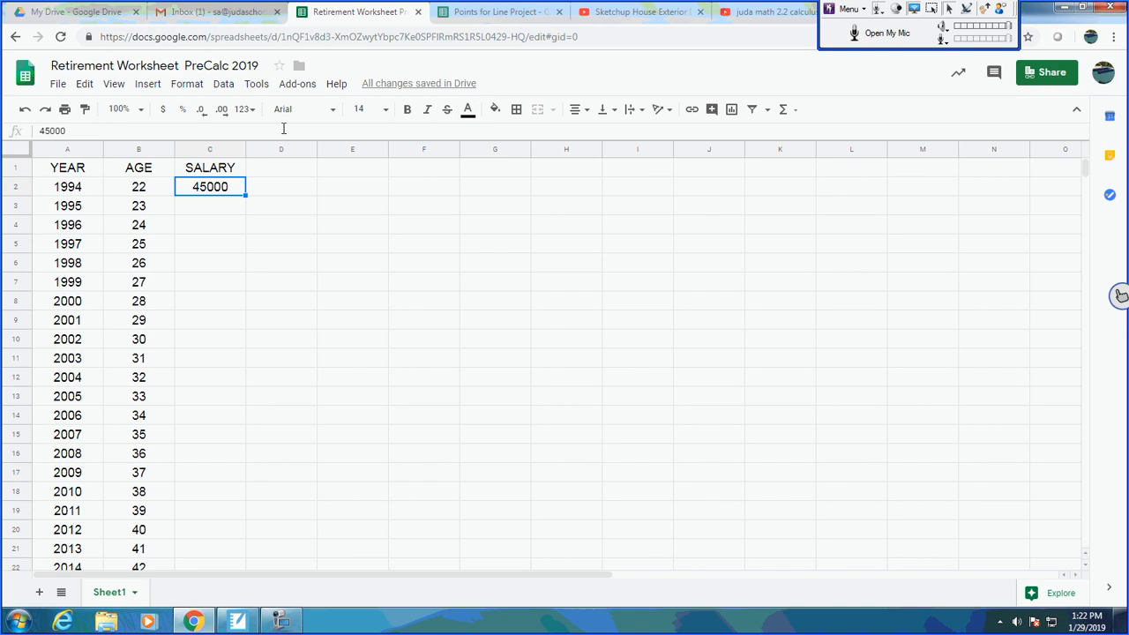
pyautogui.click(169, 112)
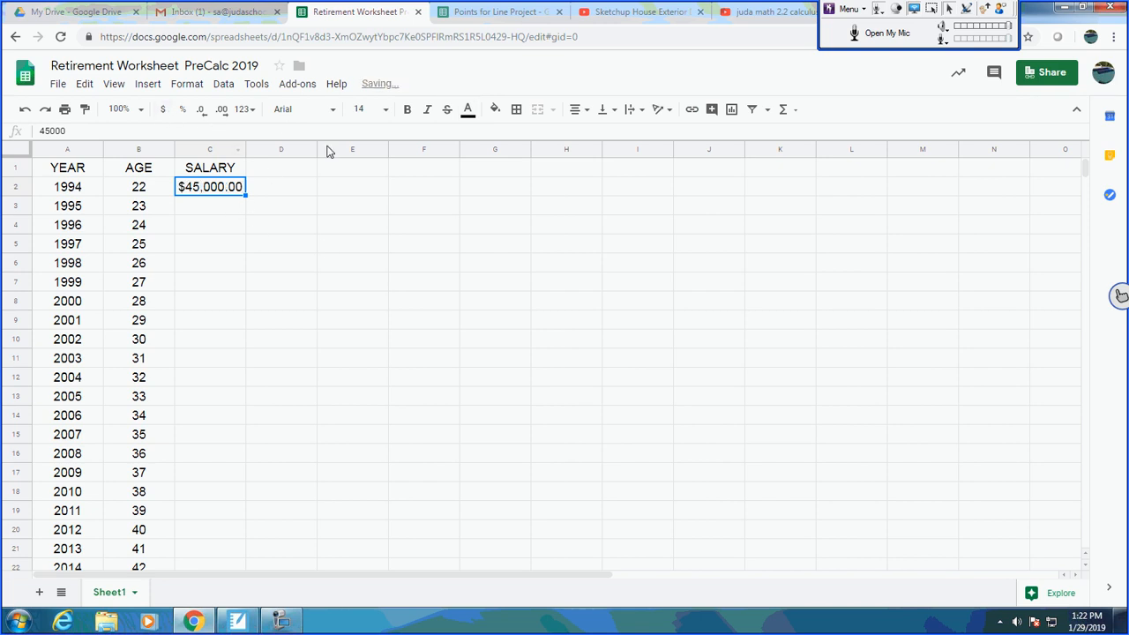
# Step: Display the starting salary in C2 without decimal places
pyautogui.click(203, 116)
pyautogui.click(203, 115)
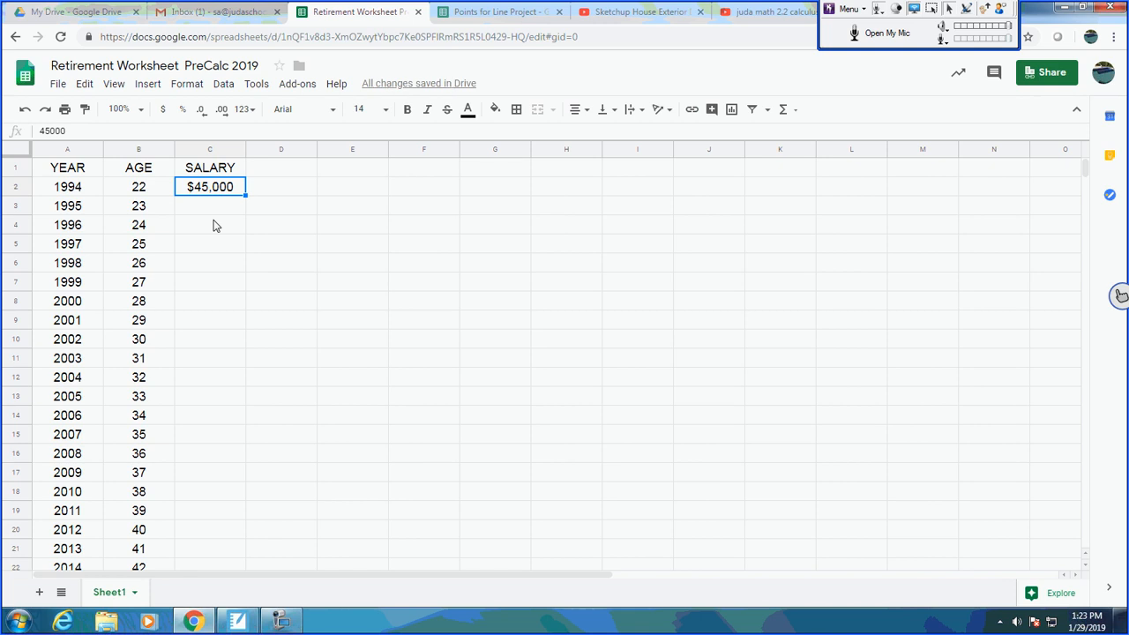
# Step: Add the header SAVING % in cell D1
pyautogui.press('Up')
pyautogui.press('Right')
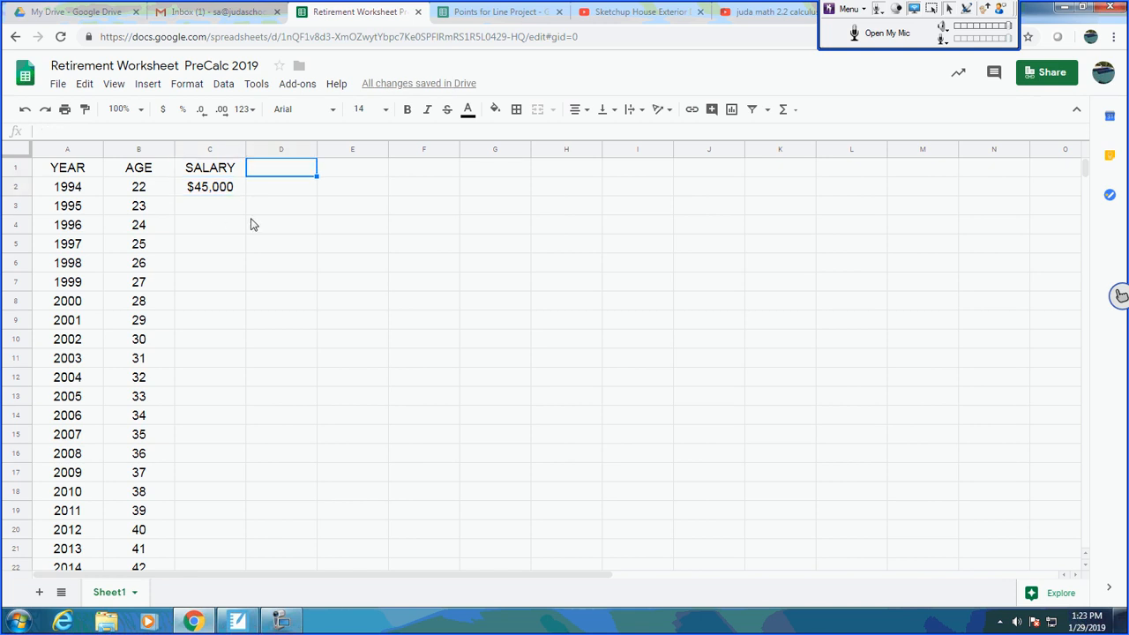
pyautogui.write('s')
pyautogui.press('BackSpace')
pyautogui.write('SA')
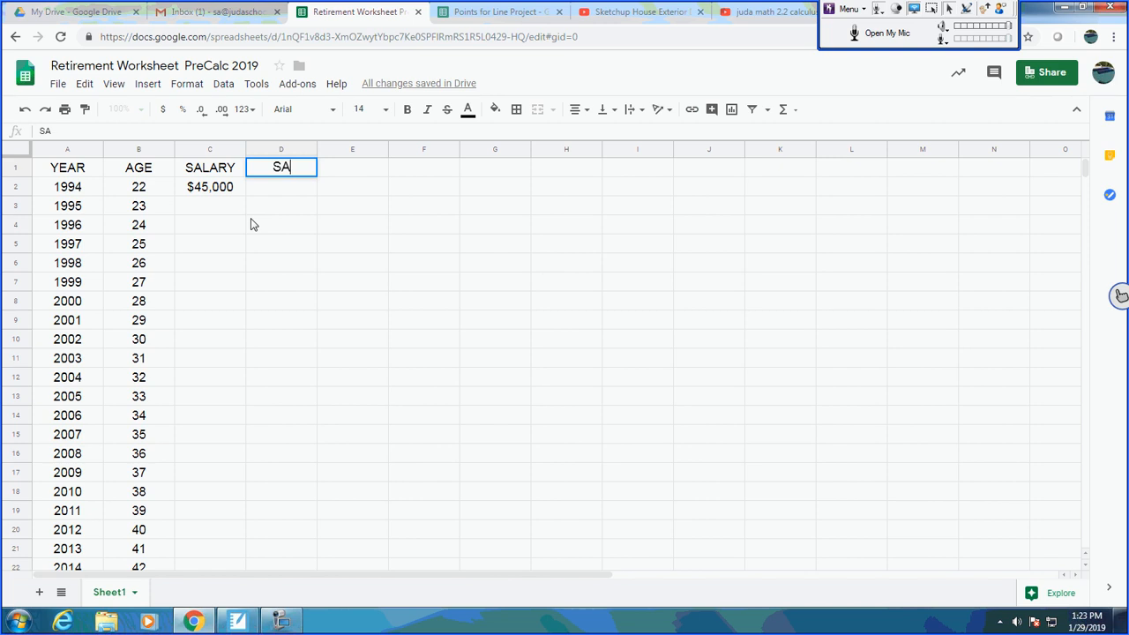
pyautogui.write('VIN')
pyautogui.write('$')
pyautogui.press('BackSpace')
pyautogui.write('%')
pyautogui.press('Tab')
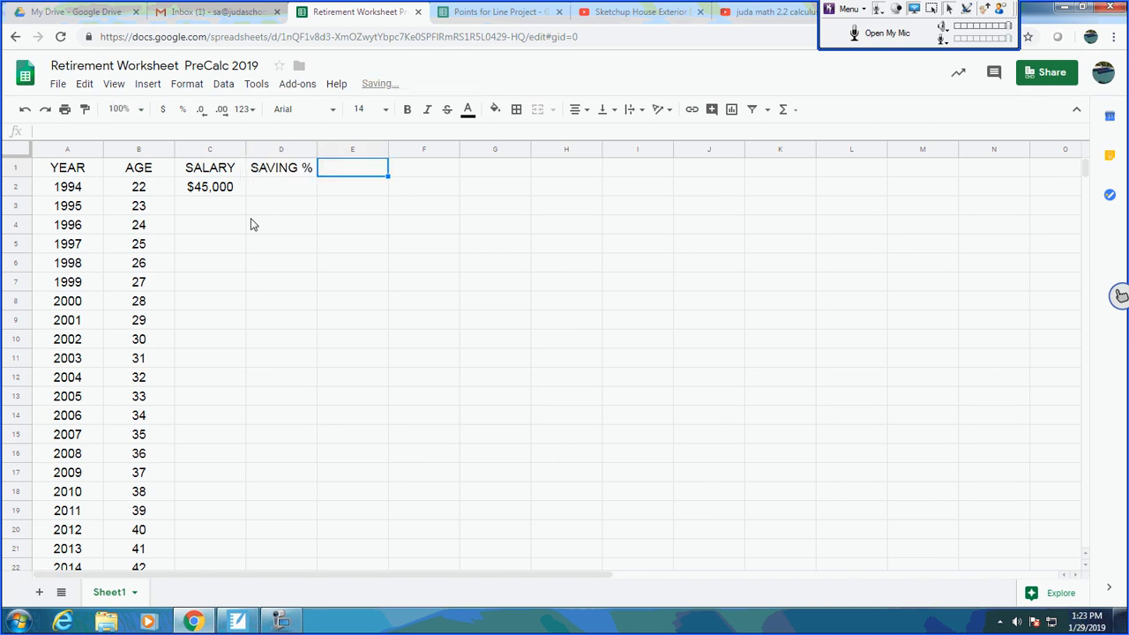
# Step: Add the header SAVING $ in cell E1
pyautogui.write('SA')
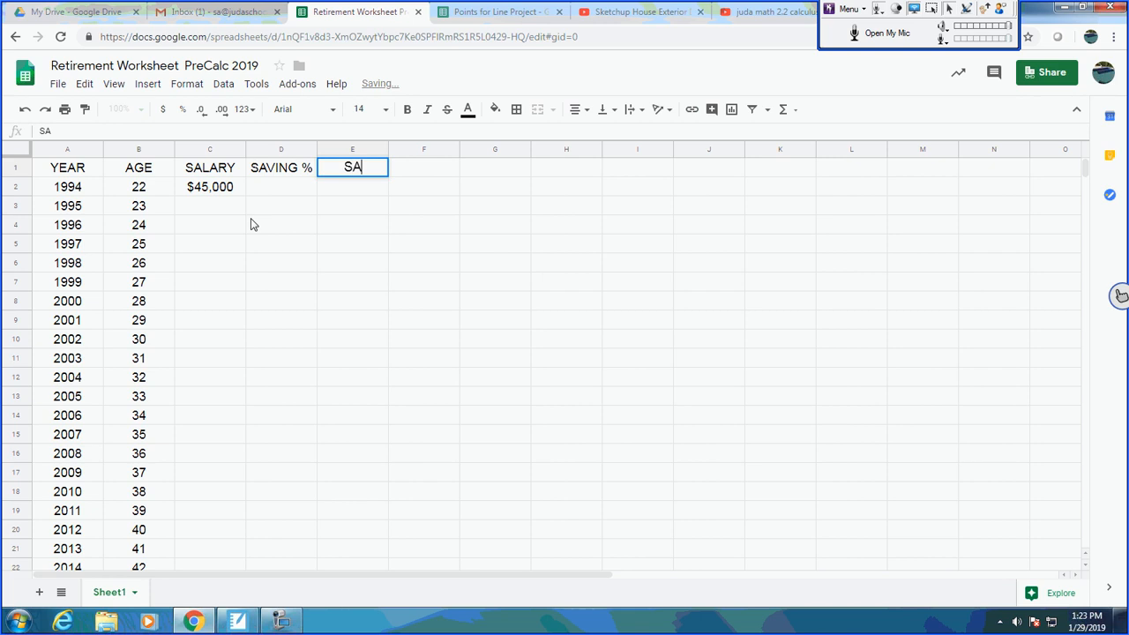
pyautogui.write('VING $')
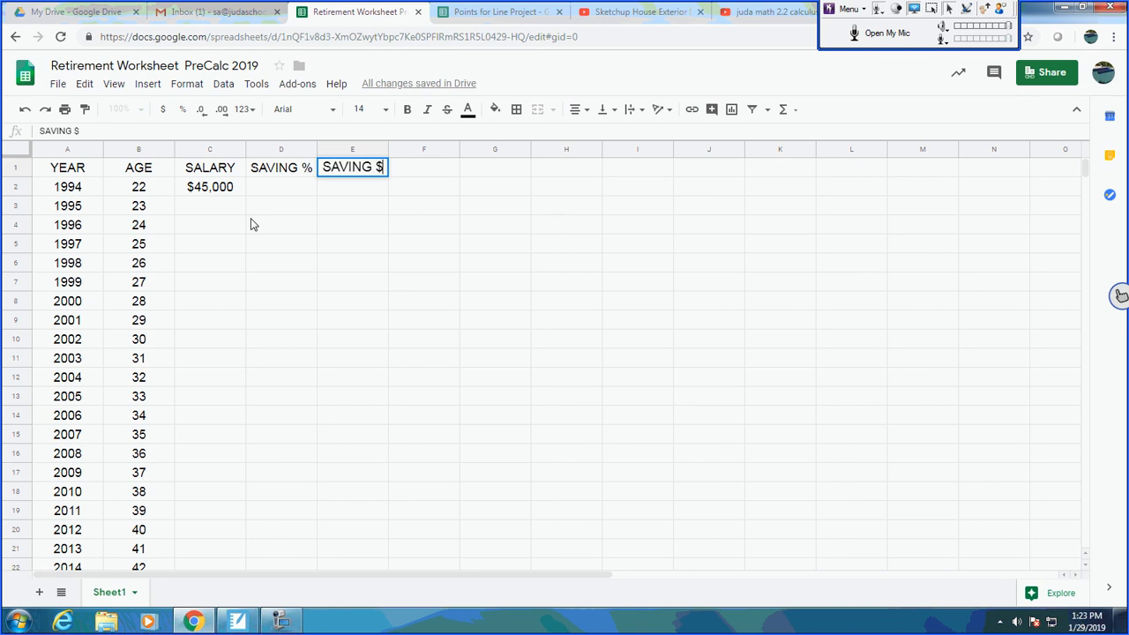
pyautogui.press('Return')
# Step: Enter a savings rate of 0.1 in cell D2 and format it as a percentage with one decimal place
pyautogui.press('Left')
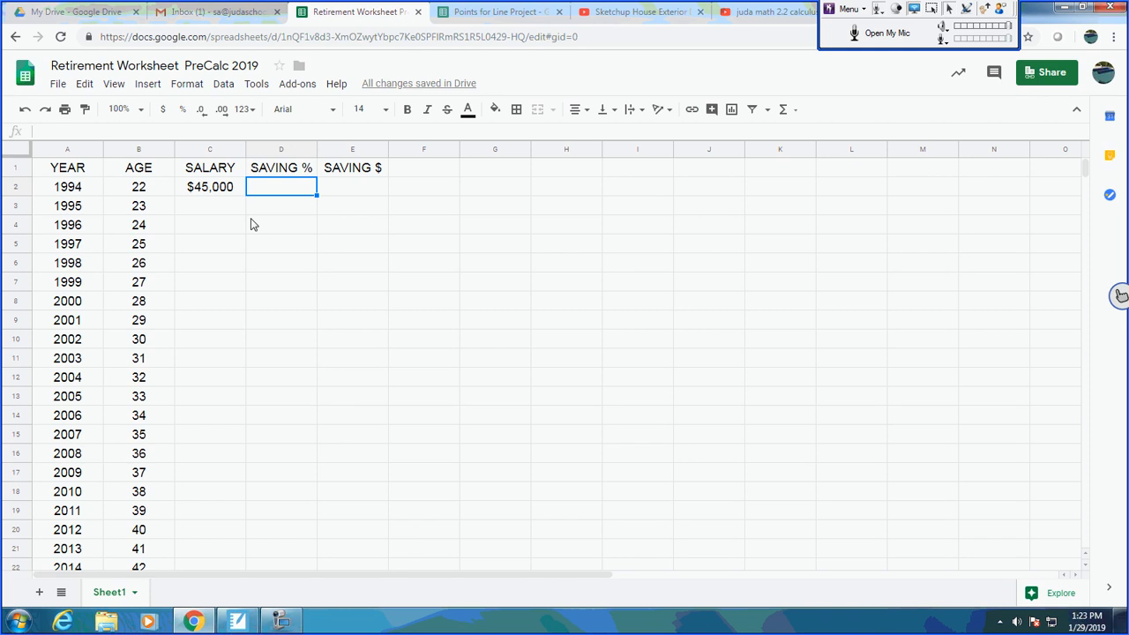
pyautogui.write('0.1')
pyautogui.press('Return')
pyautogui.press('Up')
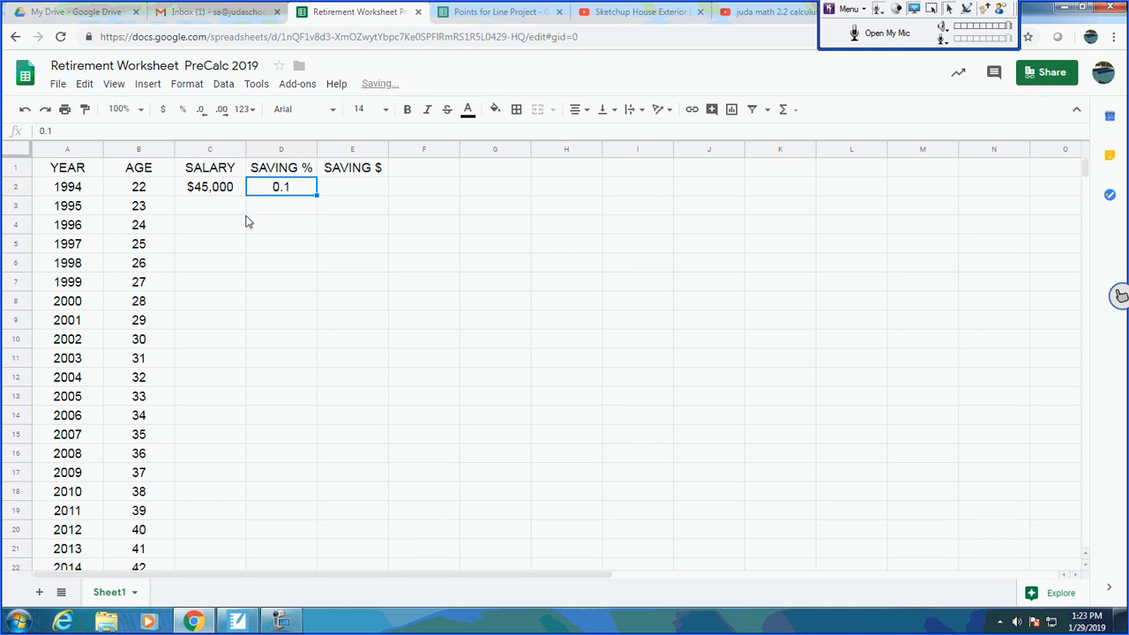
pyautogui.click(183, 113)
pyautogui.click(202, 113)
pyautogui.click(202, 113)
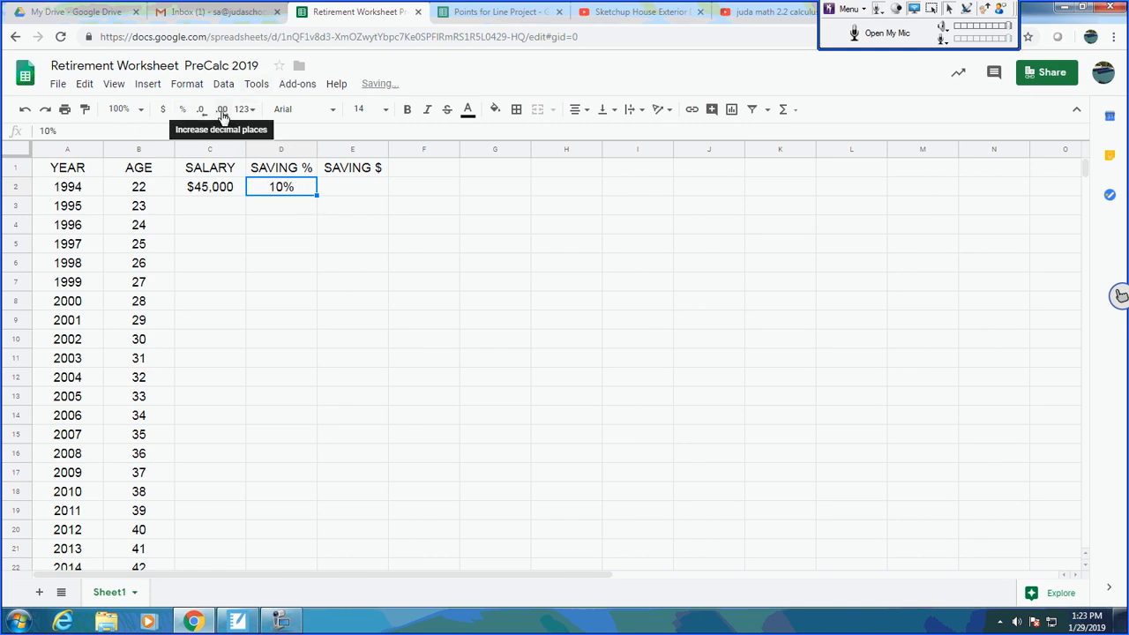
pyautogui.click(223, 113)
pyautogui.click(278, 223)
# Step: Enter the formula =D2*C2 in cell E2 to calculate the first year's savings amount
pyautogui.click(338, 189)
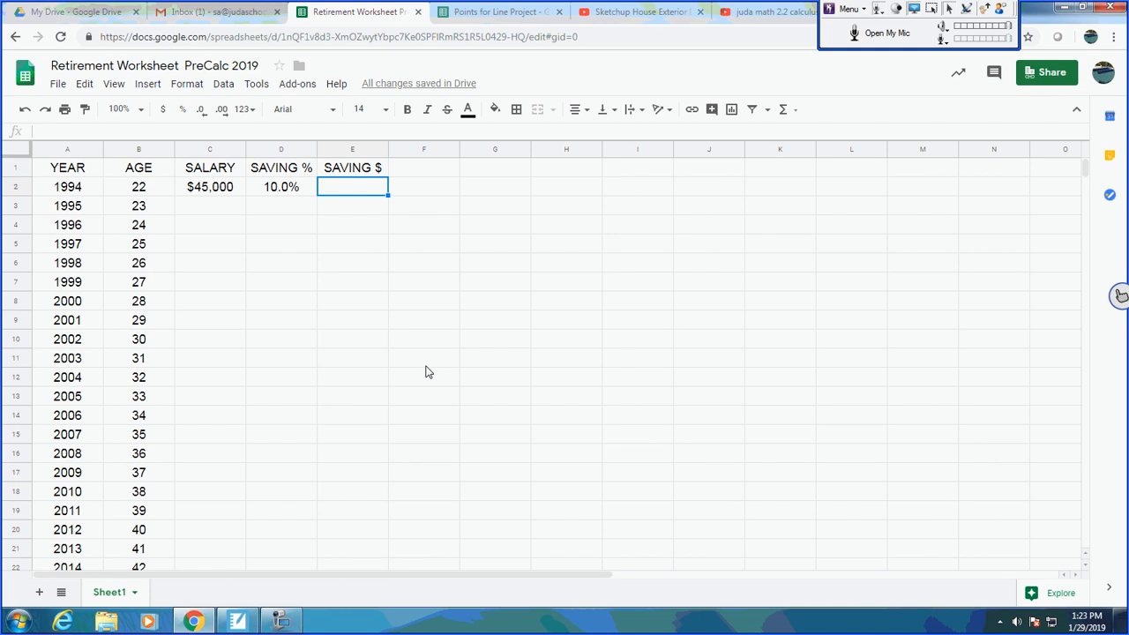
pyautogui.write('=')
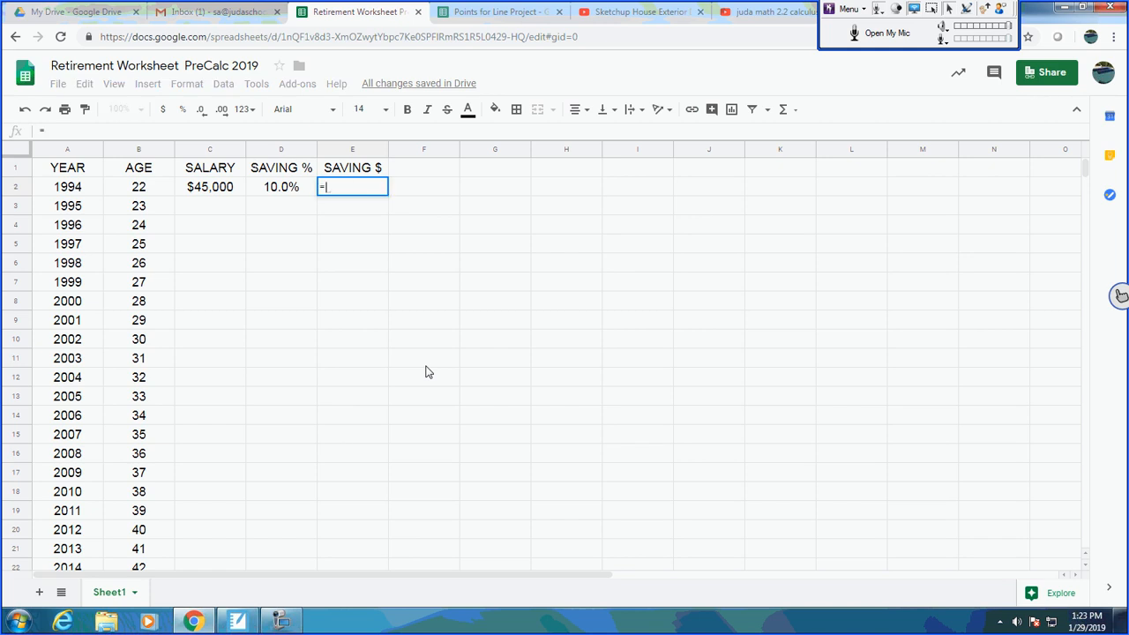
pyautogui.click(284, 190)
pyautogui.write('*')
pyautogui.click(205, 188)
pyautogui.press('Return')
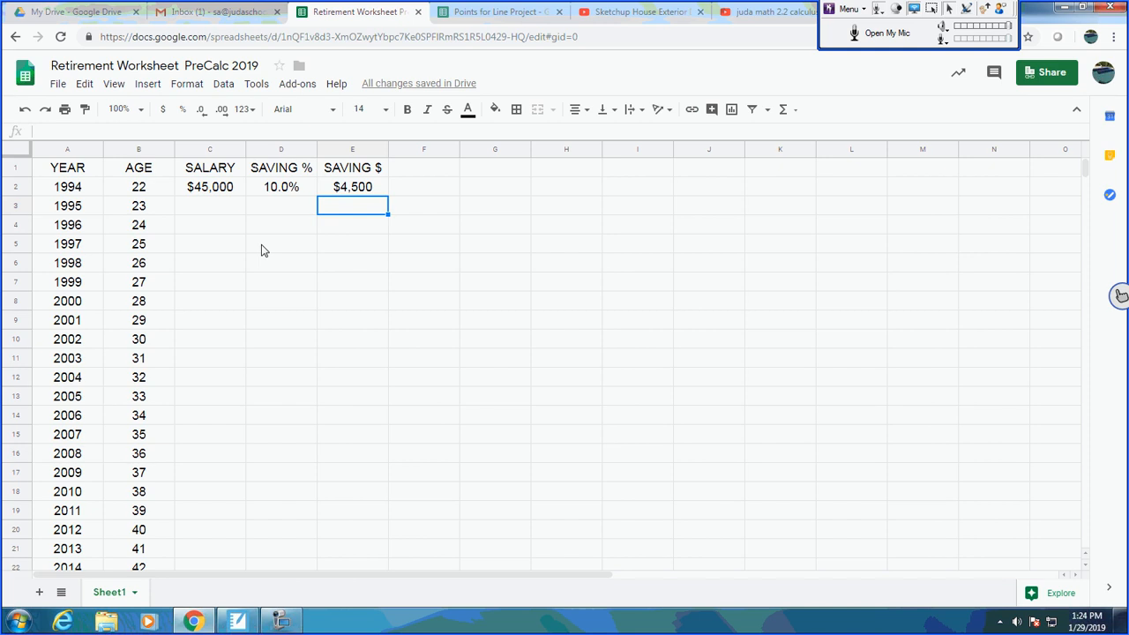
# Step: Add the header INFLATION in cell F1 and widen column F slightly to give the text room
pyautogui.press('Up')
pyautogui.press('Up')
pyautogui.press('Right')
pyautogui.press('Right')
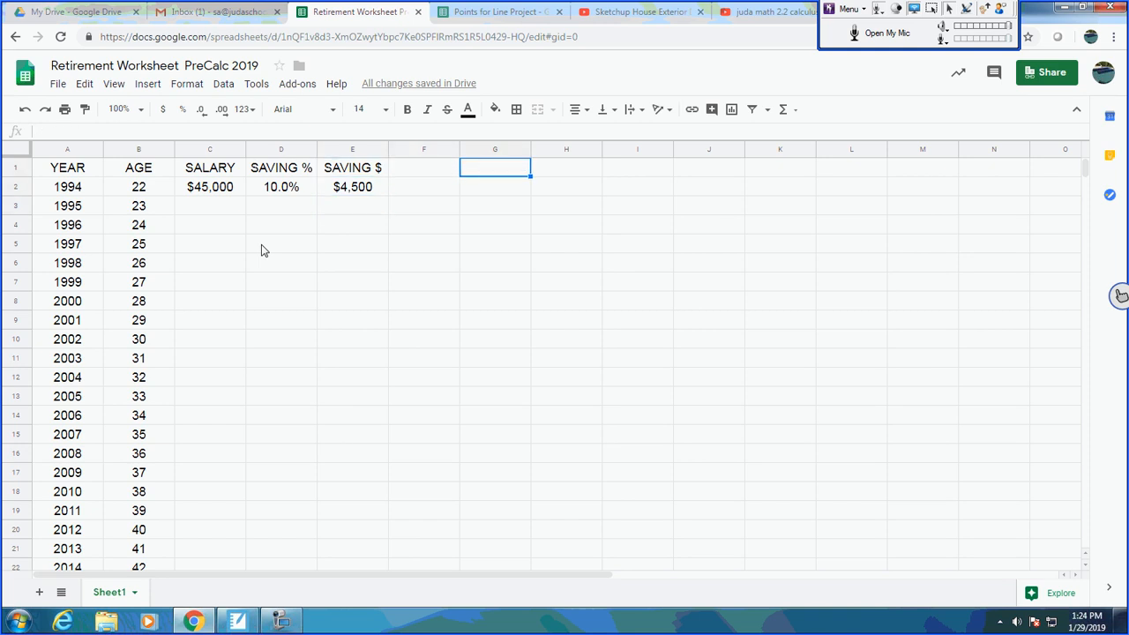
pyautogui.press('Left')
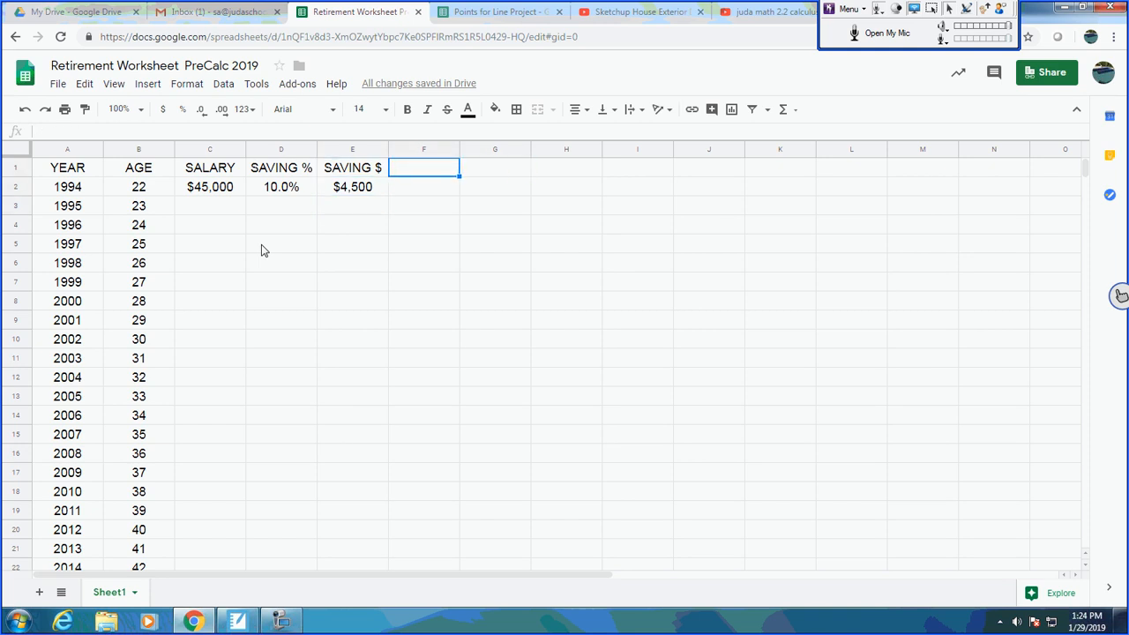
pyautogui.write('int')
pyautogui.press('BackSpace')
pyautogui.press('BackSpace')
pyautogui.press('BackSpace')
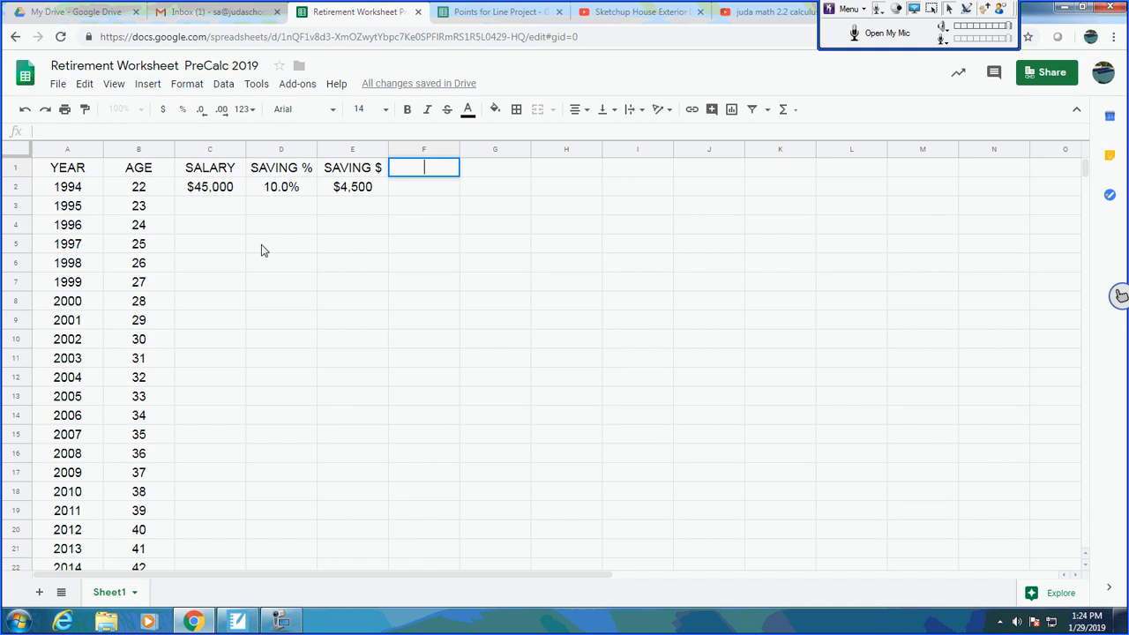
pyautogui.write('INFLATION')
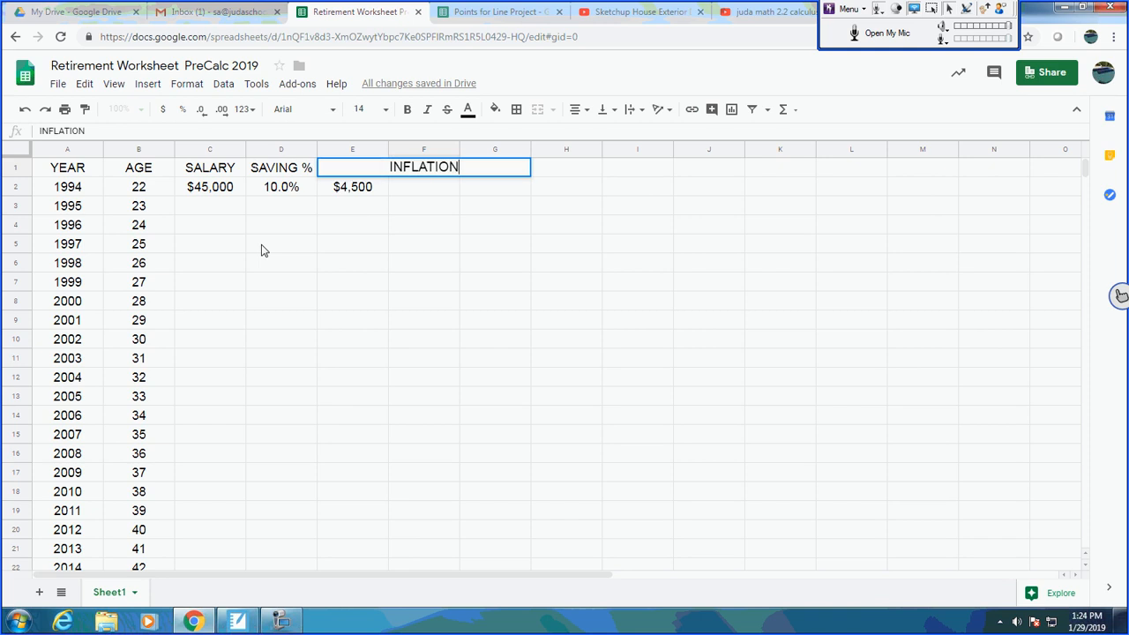
pyautogui.click(347, 195)
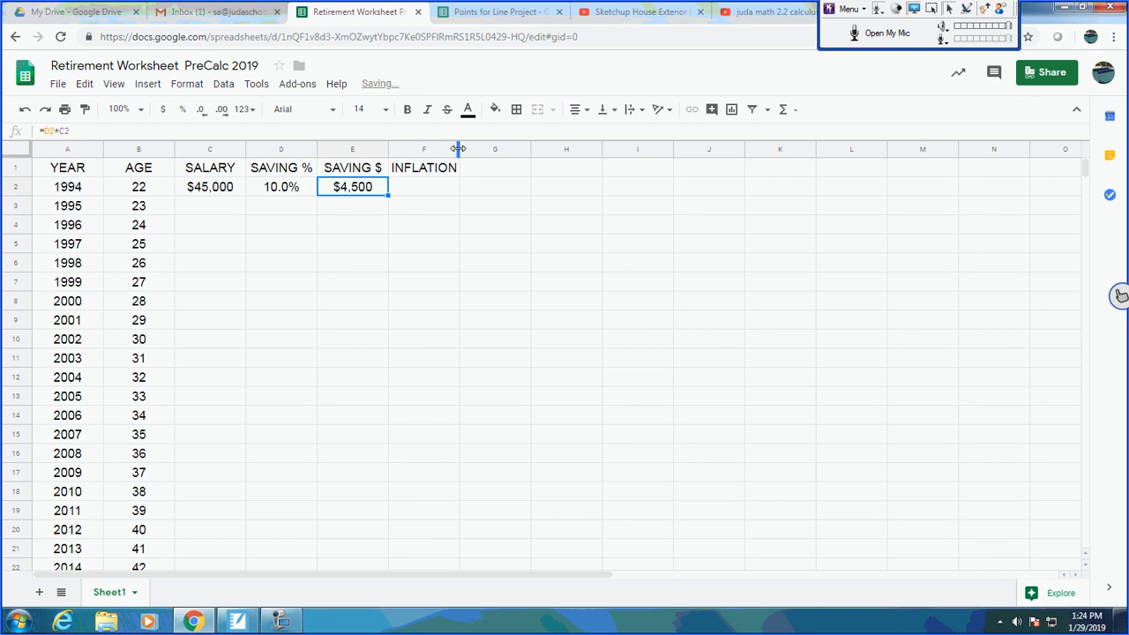
pyautogui.moveTo(460, 150); pyautogui.dragTo(480, 152)
# Step: Add the header SAVING ACCT in cell G1 and widen column G to fit the whole text
pyautogui.click(527, 170)
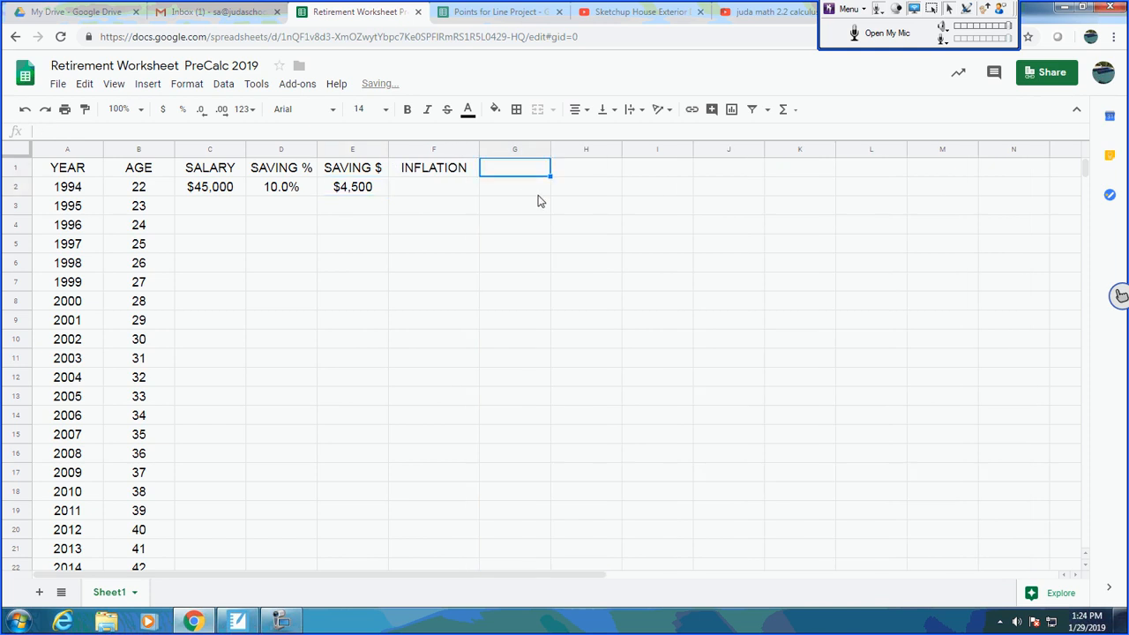
pyautogui.write('SA')
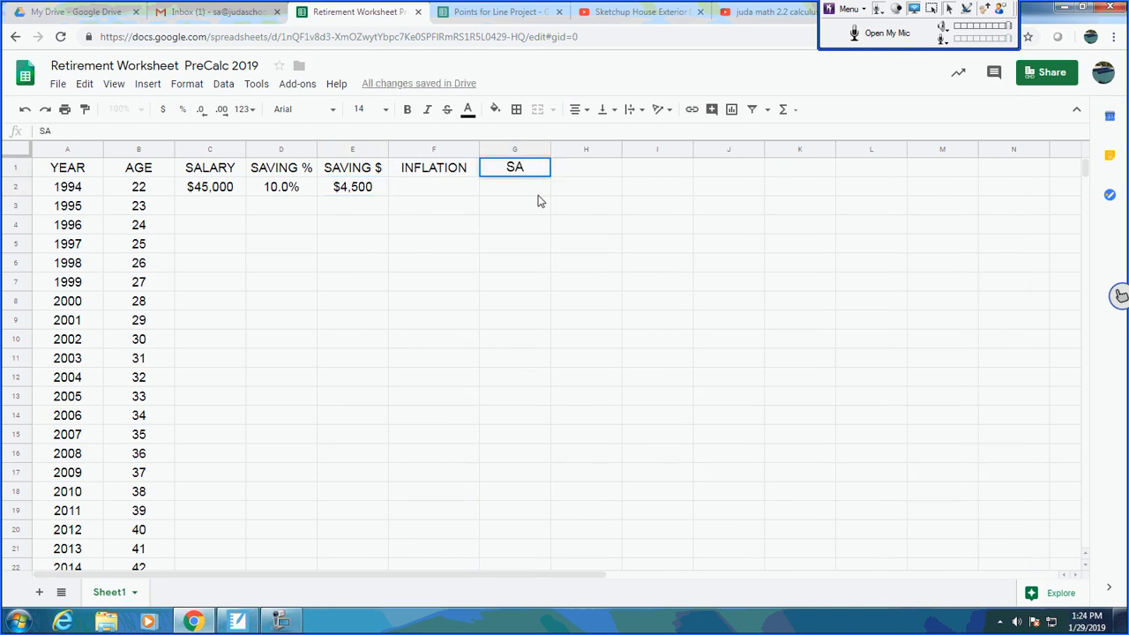
pyautogui.write('VING ACCT')
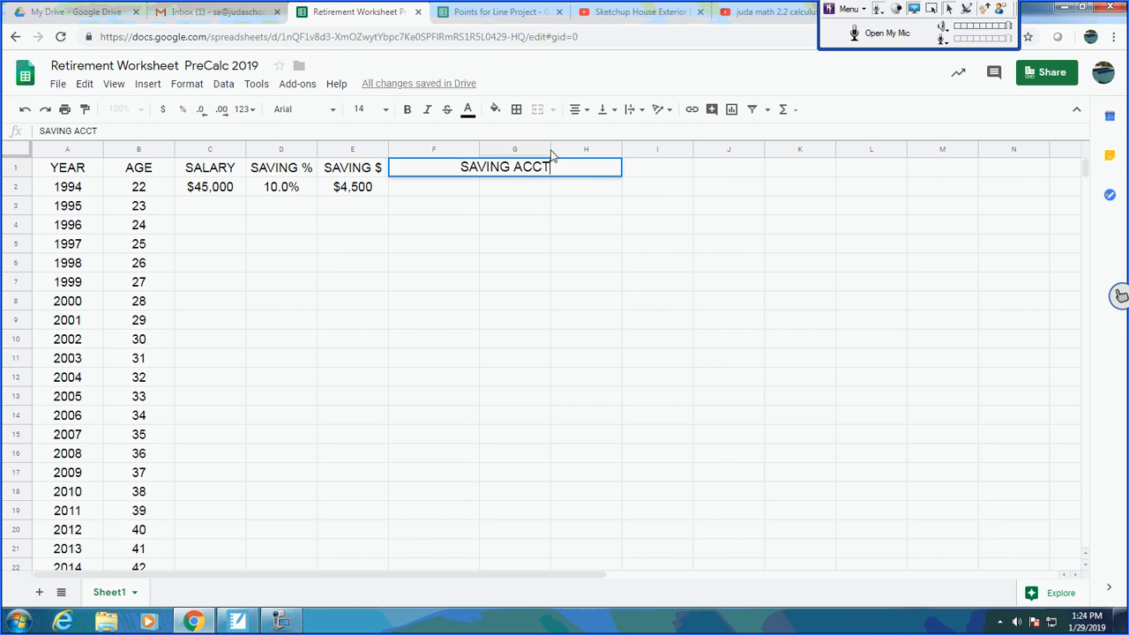
pyautogui.click(549, 195)
pyautogui.click(552, 192)
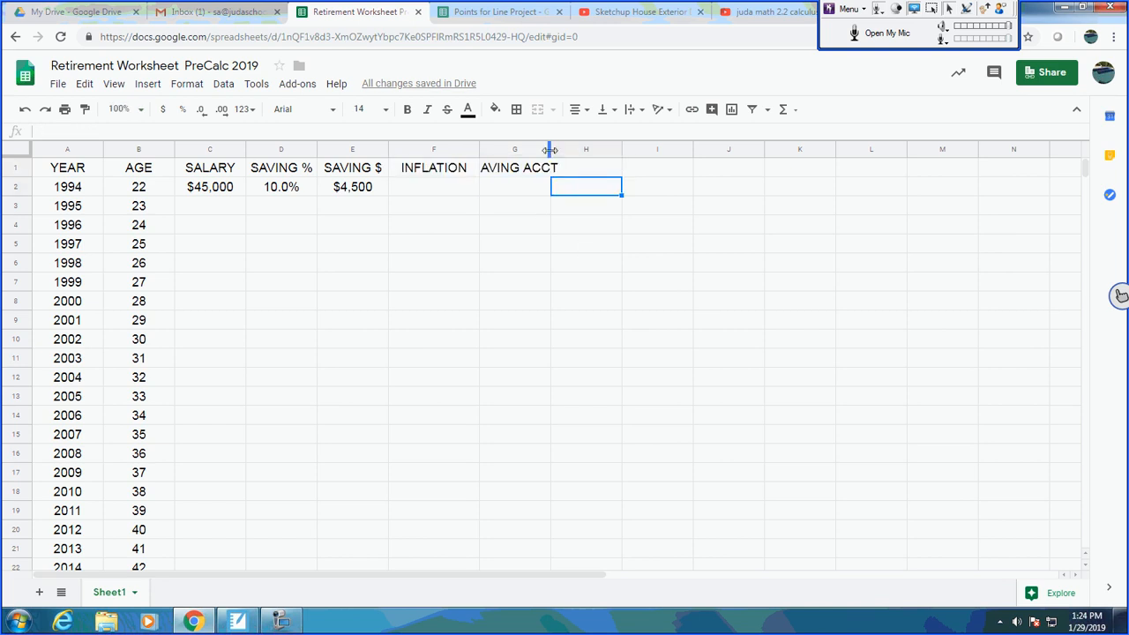
pyautogui.moveTo(550, 150); pyautogui.dragTo(572, 151)
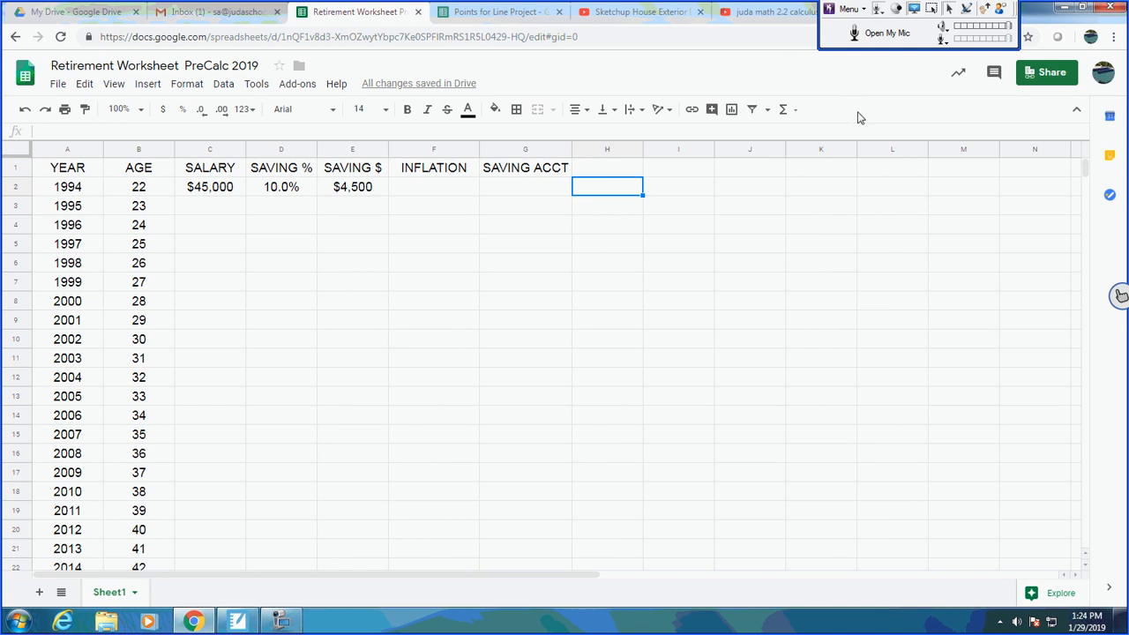
# Step: Add the header INTEREST in cell H1 and widen column H slightly
pyautogui.click(617, 169)
pyautogui.write('INTEREST')
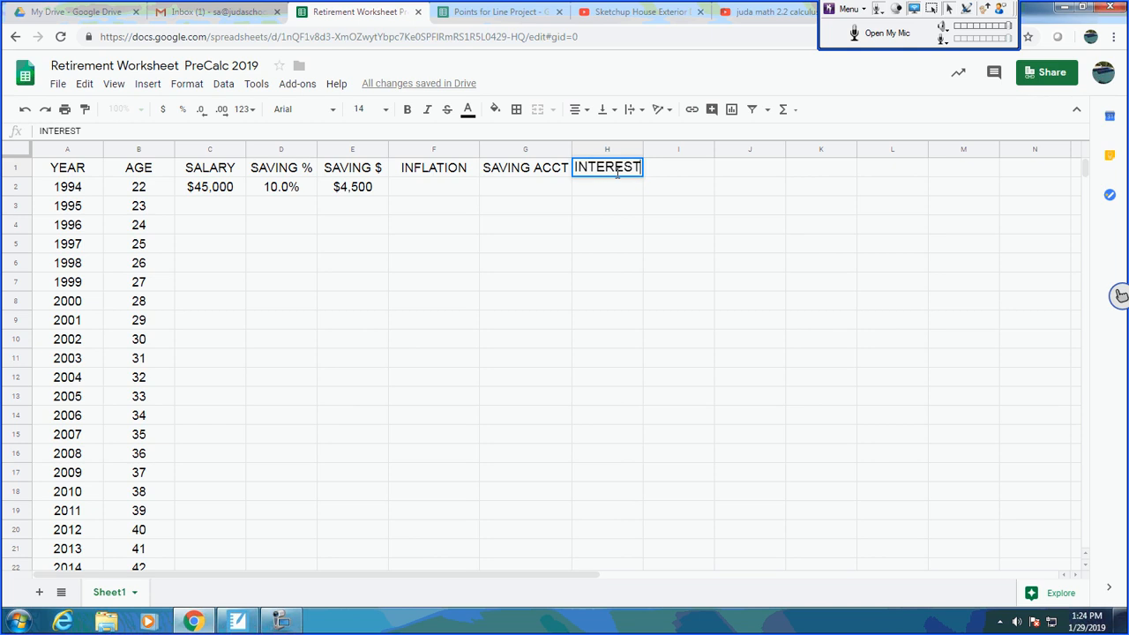
pyautogui.press('Return')
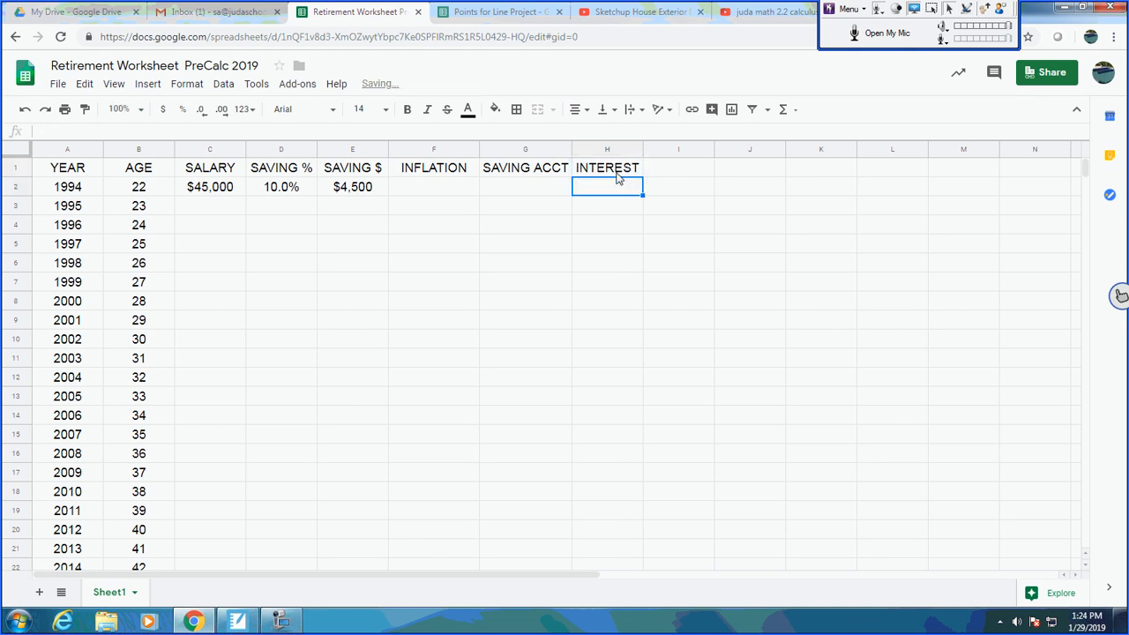
pyautogui.click(607, 171)
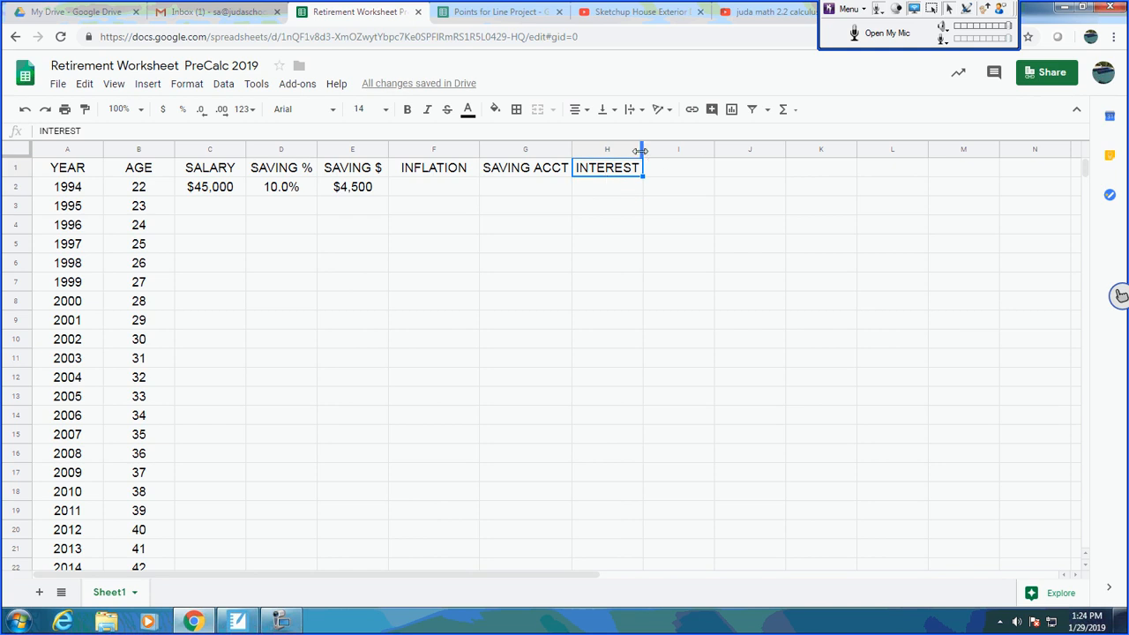
pyautogui.moveTo(643, 149); pyautogui.dragTo(660, 148)
# Step: Enter the formula =E2 in cell G2 so the savings account starts with the first year's savings
pyautogui.click(433, 192)
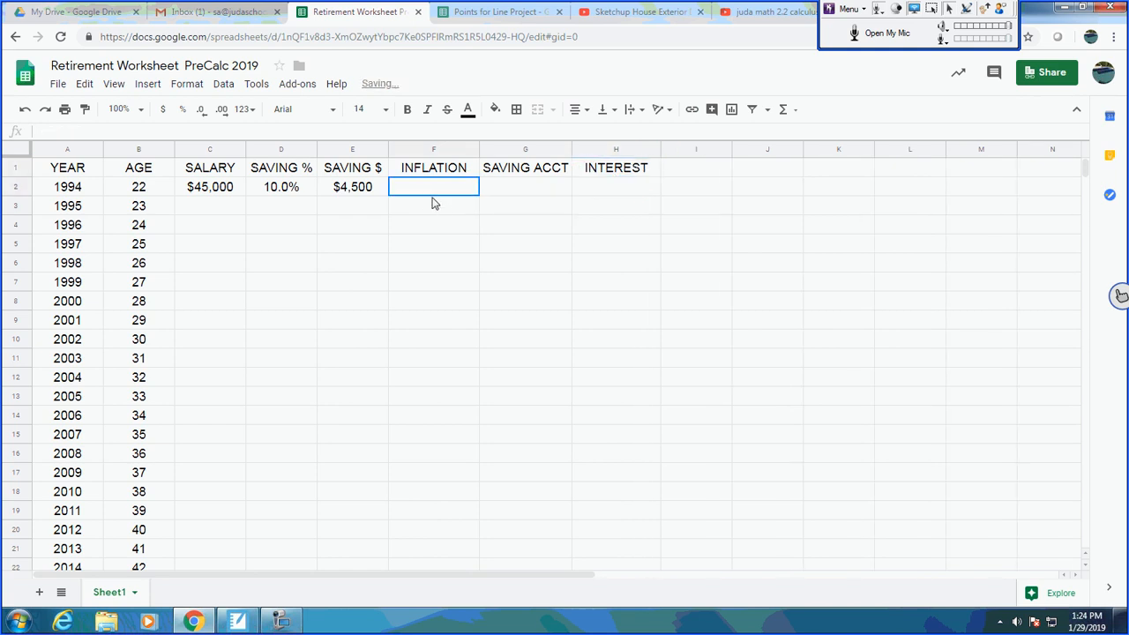
pyautogui.click(538, 175)
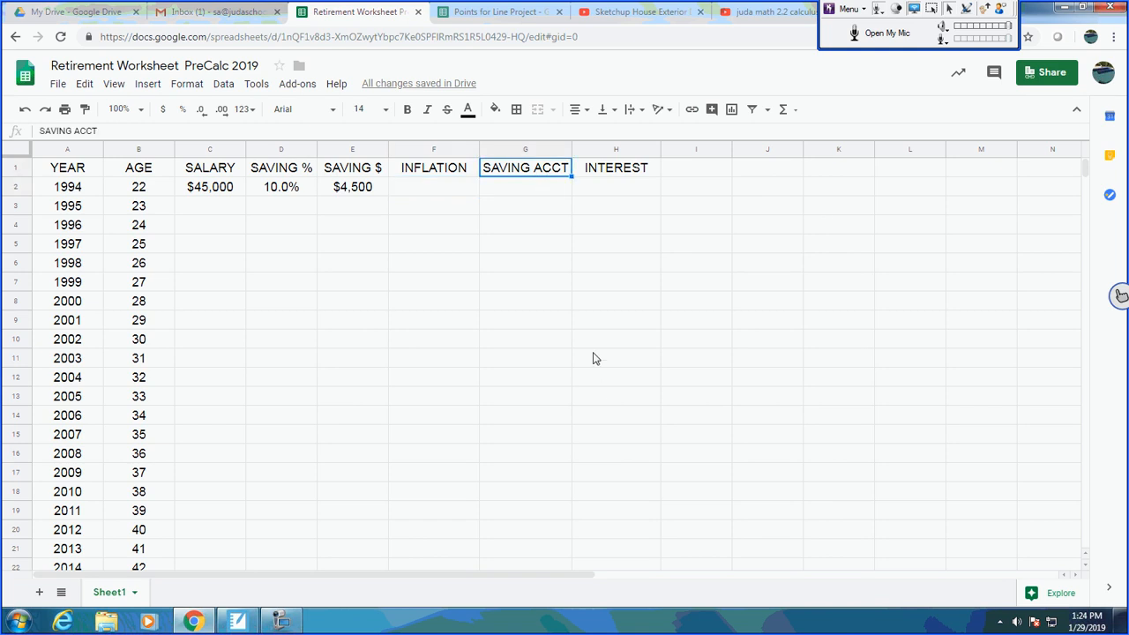
pyautogui.press('Down')
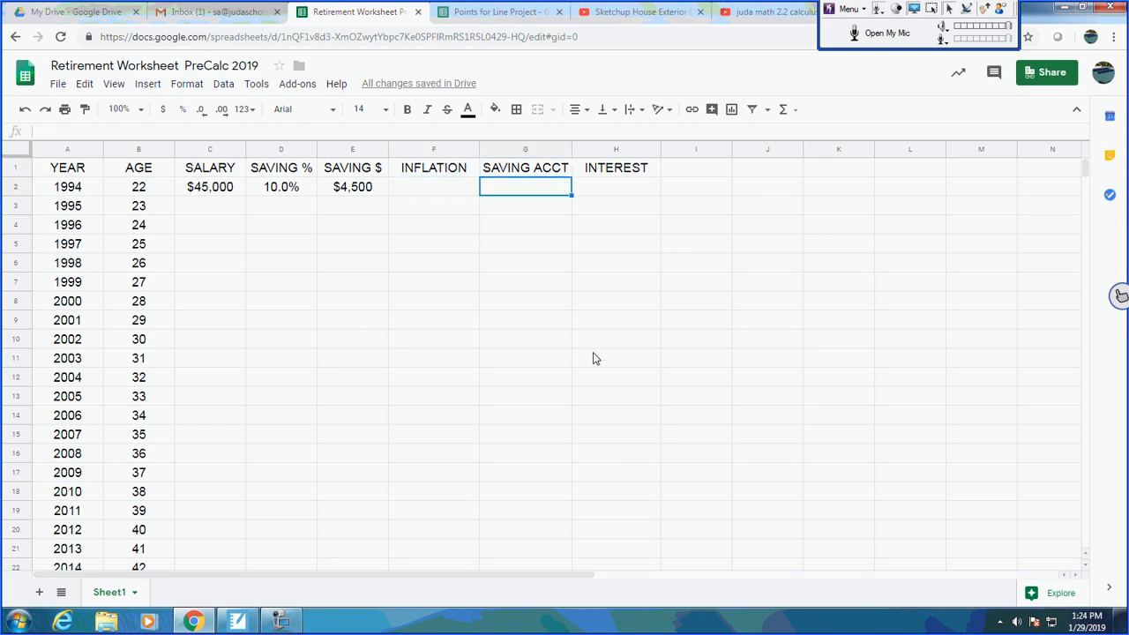
pyautogui.write('=')
pyautogui.press('Left')
pyautogui.press('Left')
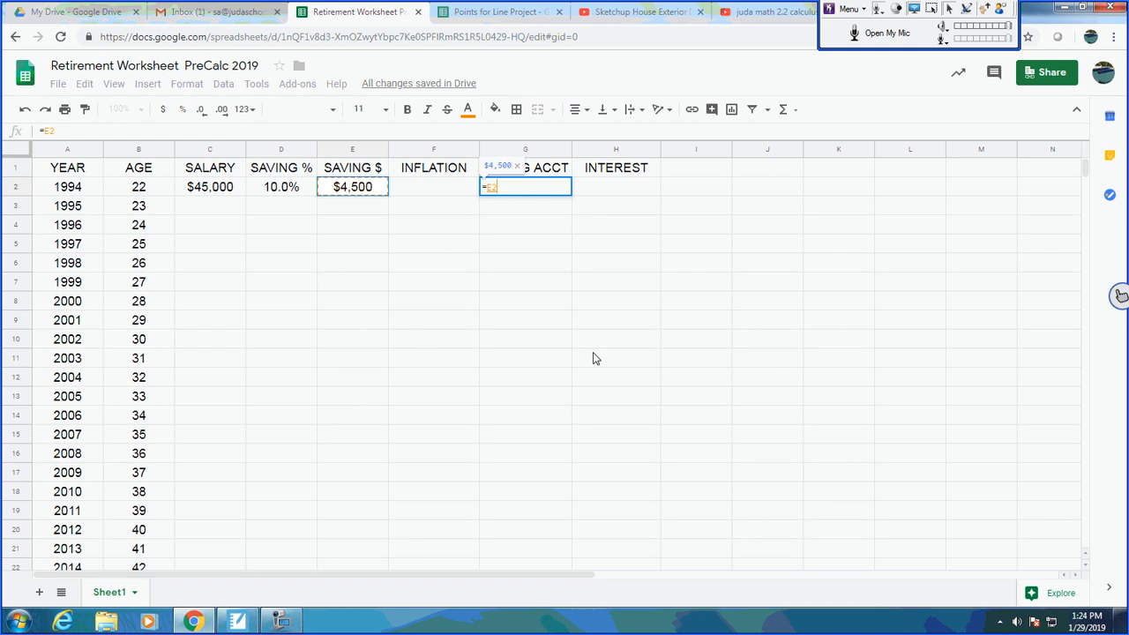
pyautogui.press('Return')
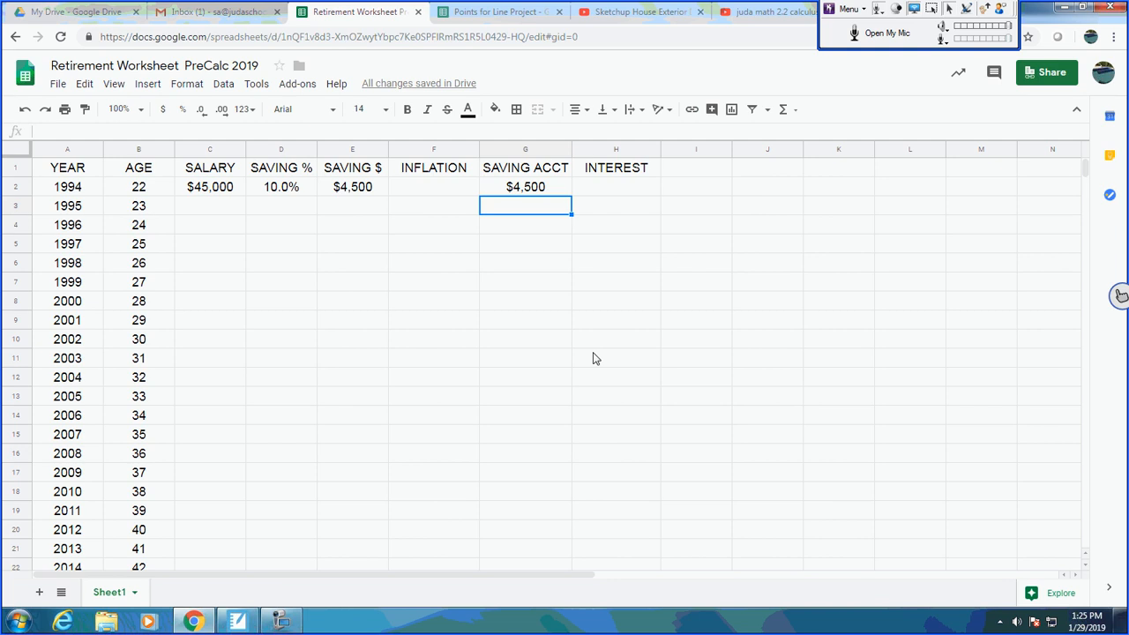
# Step: Enter an interest rate of .07 in cell H2 and format it as a percentage with one decimal place
pyautogui.press('Right')
pyautogui.press('Up')
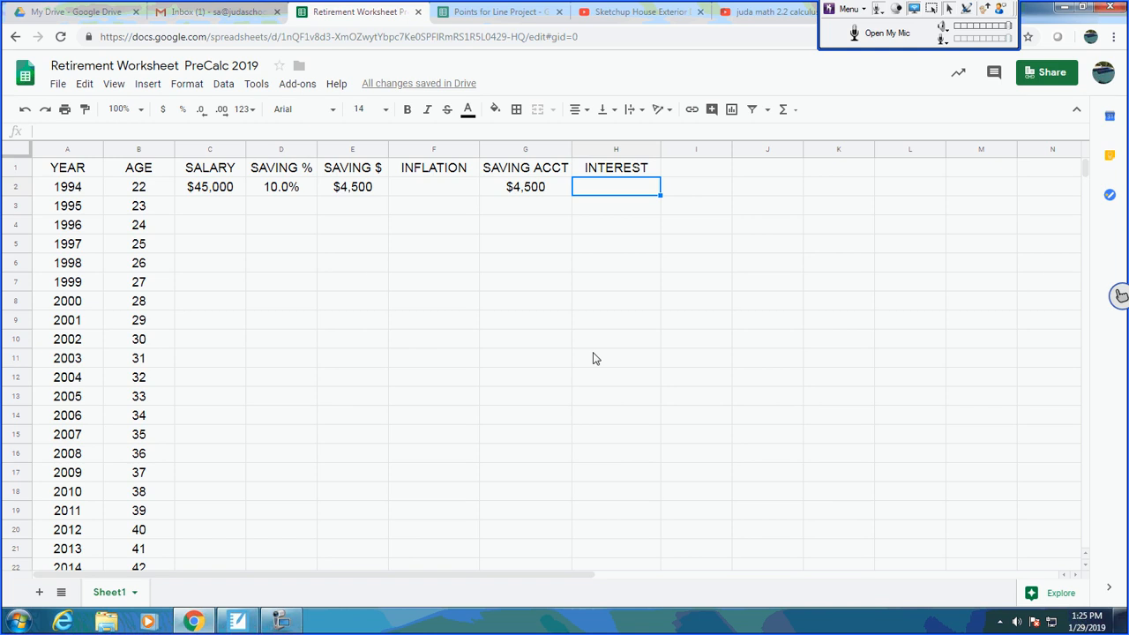
pyautogui.write('.07')
pyautogui.press('Return')
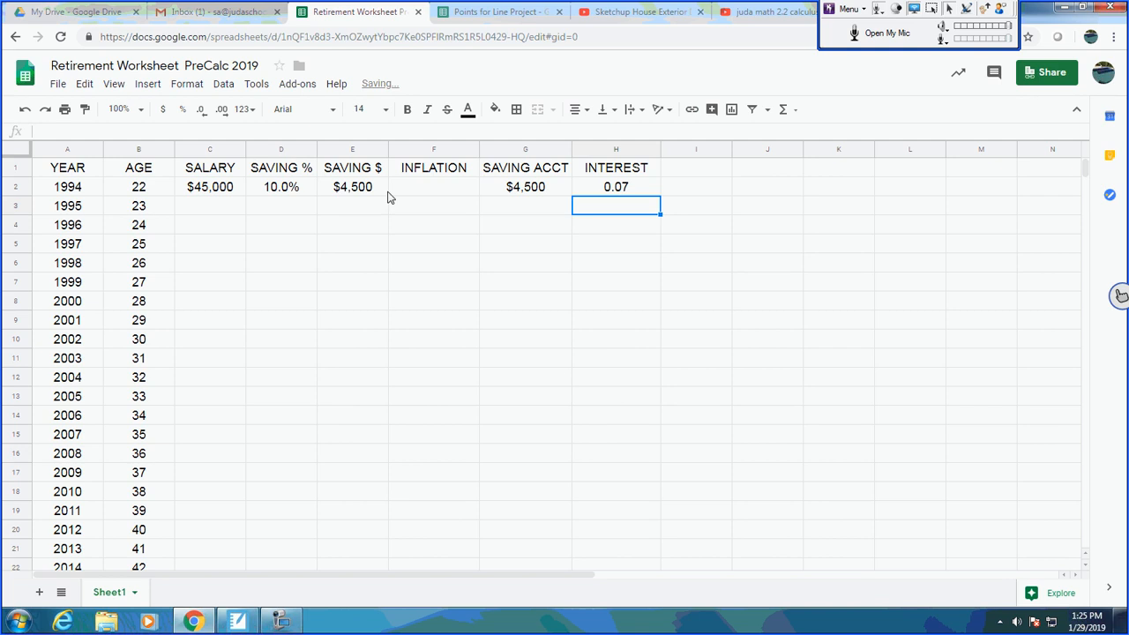
pyautogui.click(582, 189)
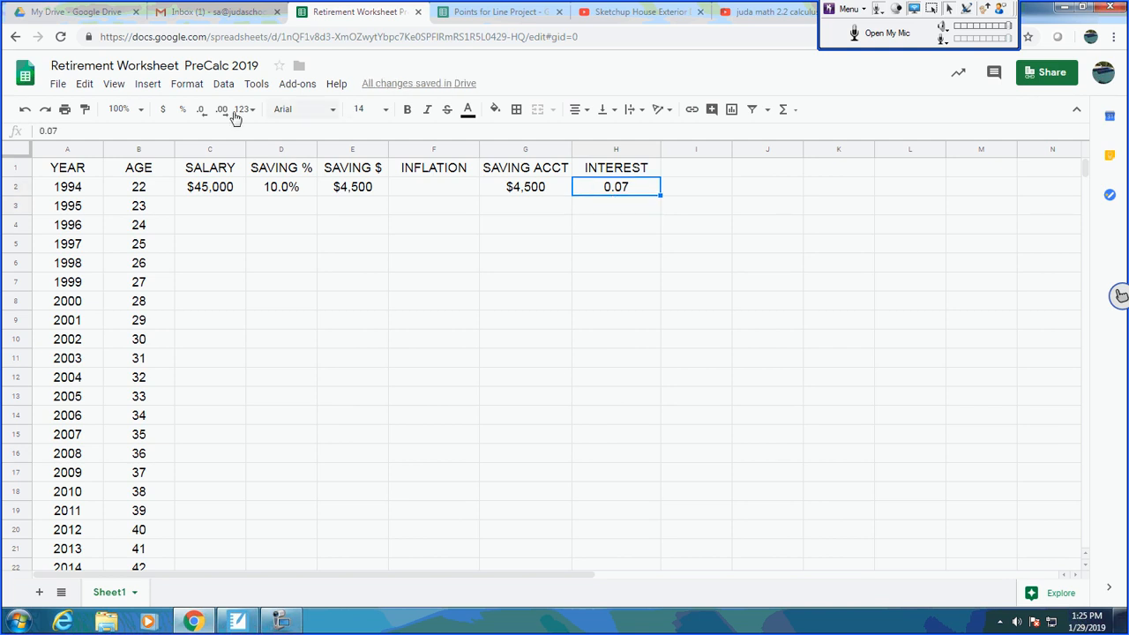
pyautogui.click(183, 117)
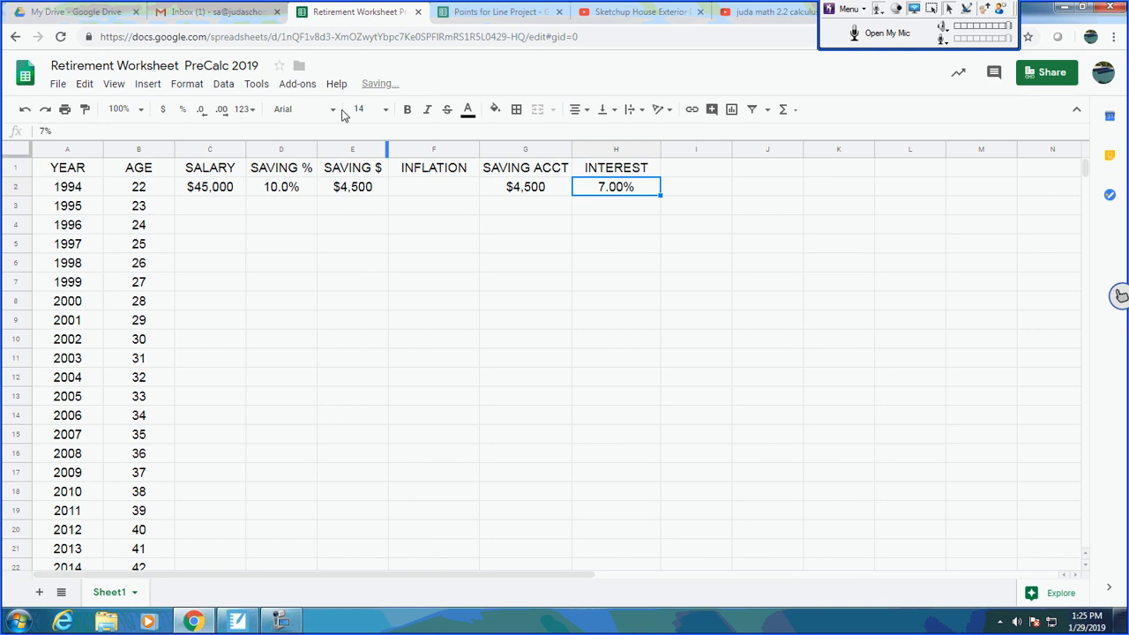
pyautogui.click(203, 112)
pyautogui.click(399, 211)
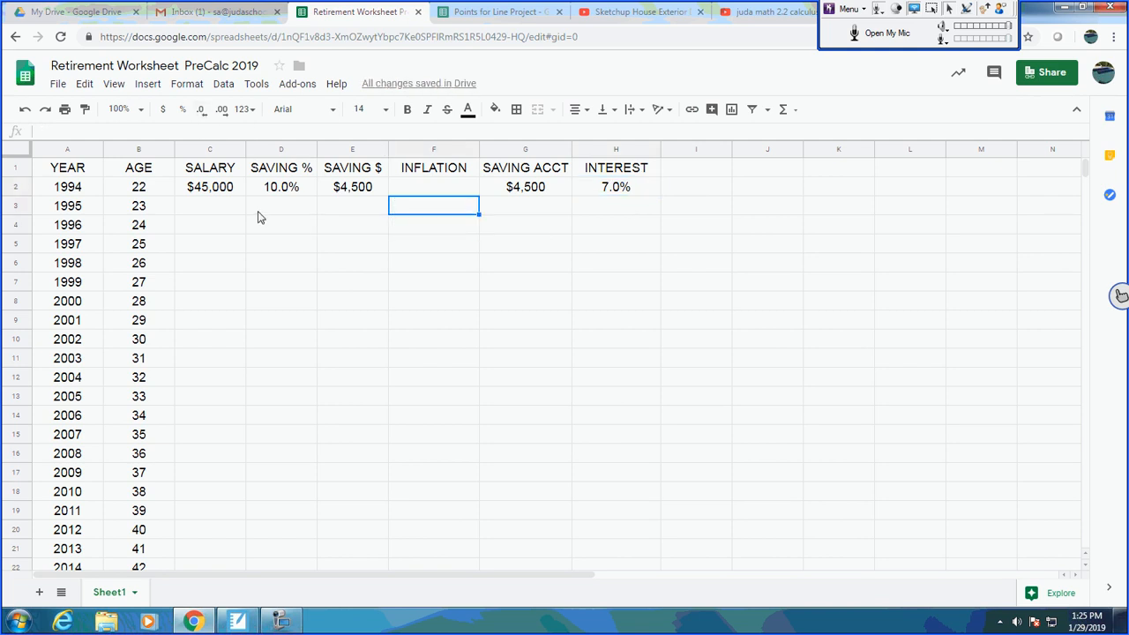
pyautogui.click(233, 210)
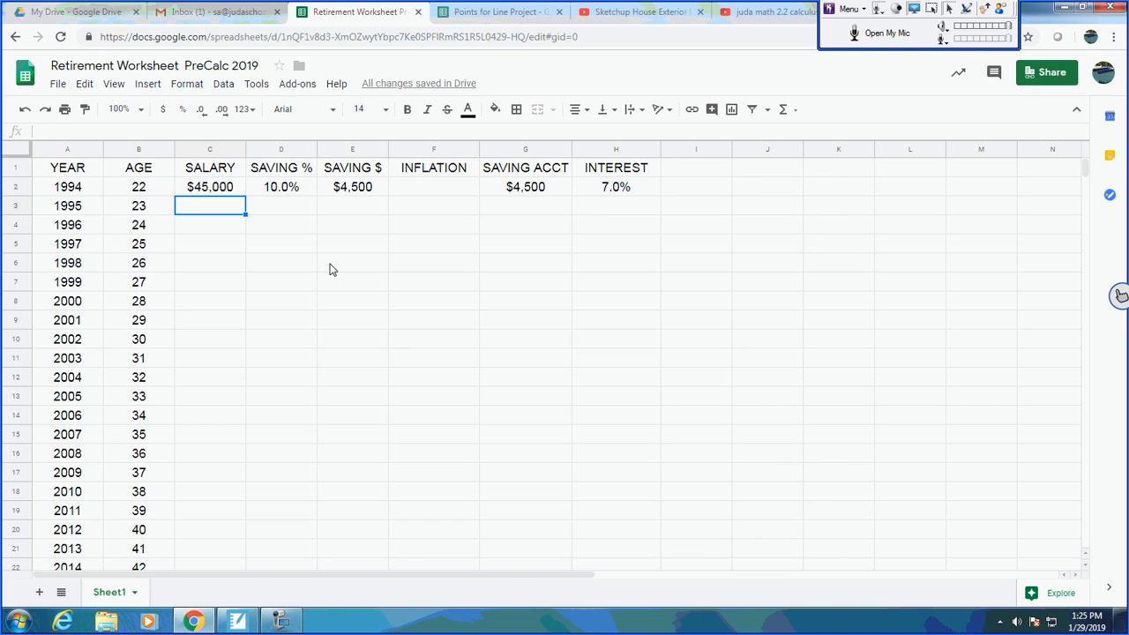
pyautogui.click(450, 172)
pyautogui.click(457, 189)
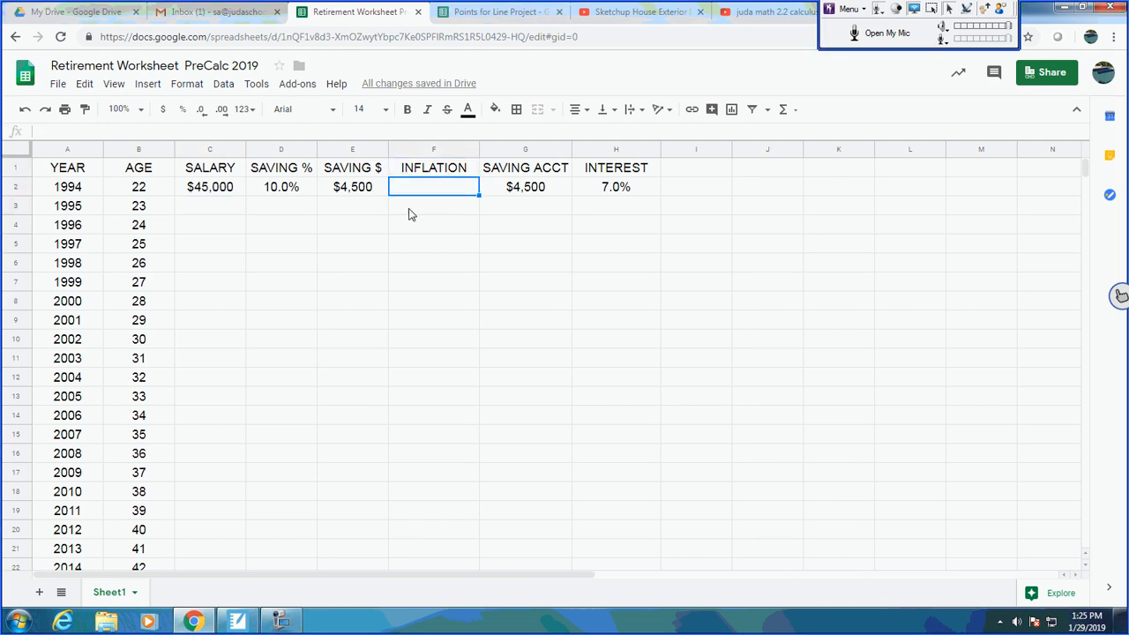
pyautogui.click(202, 209)
pyautogui.click(196, 346)
pyautogui.click(203, 358)
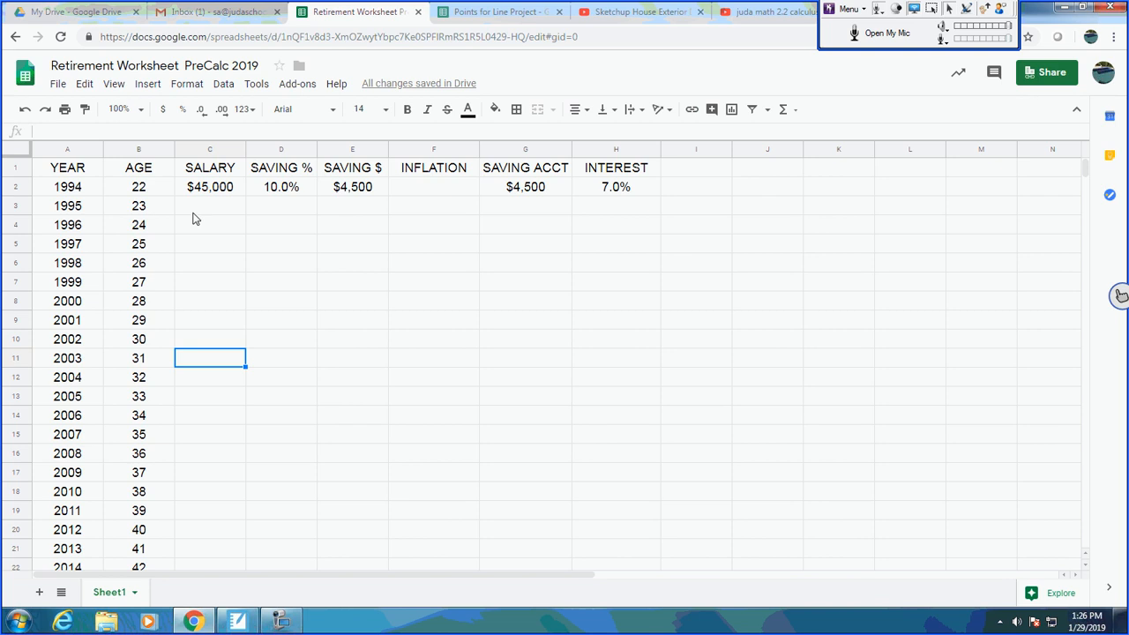
# Step: Enter a trial target salary of 85000 in cell C12 for the year 2004
pyautogui.click(201, 379)
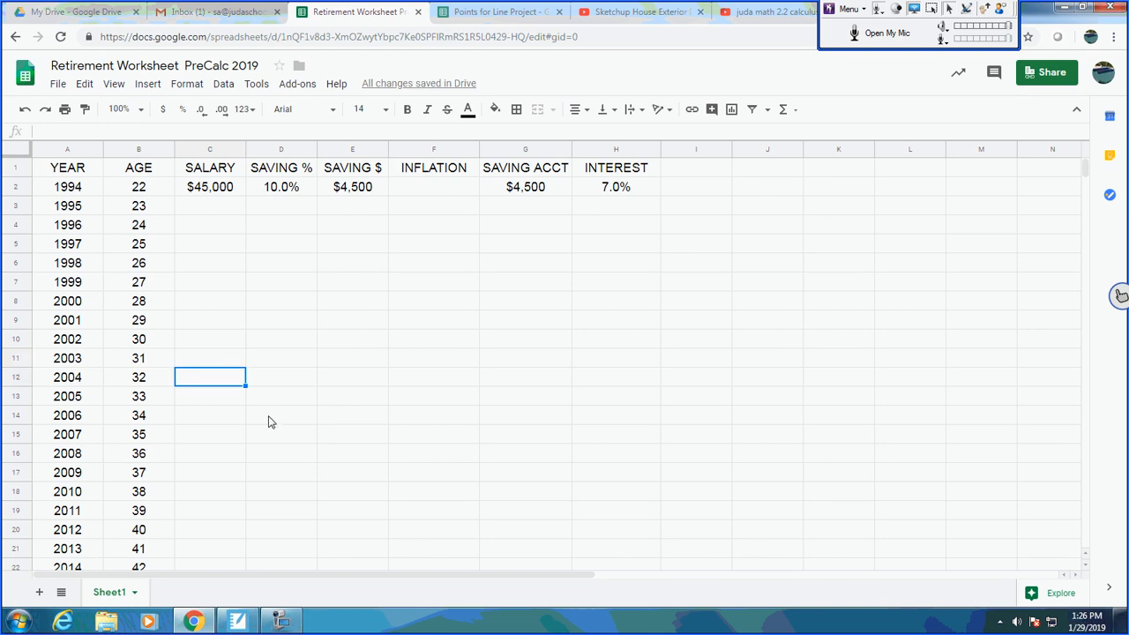
pyautogui.write('85000')
pyautogui.press('Return')
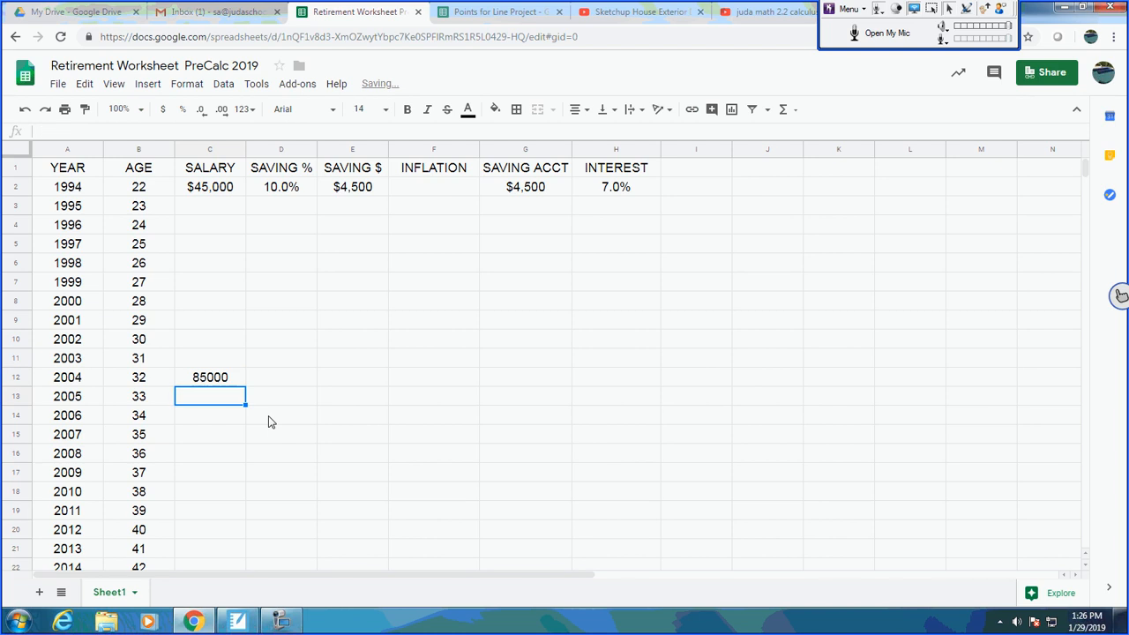
pyautogui.press('Up')
pyautogui.press('Up')
pyautogui.press('Up')
pyautogui.press('Up')
pyautogui.press('Up')
pyautogui.press('Up')
pyautogui.press('Up')
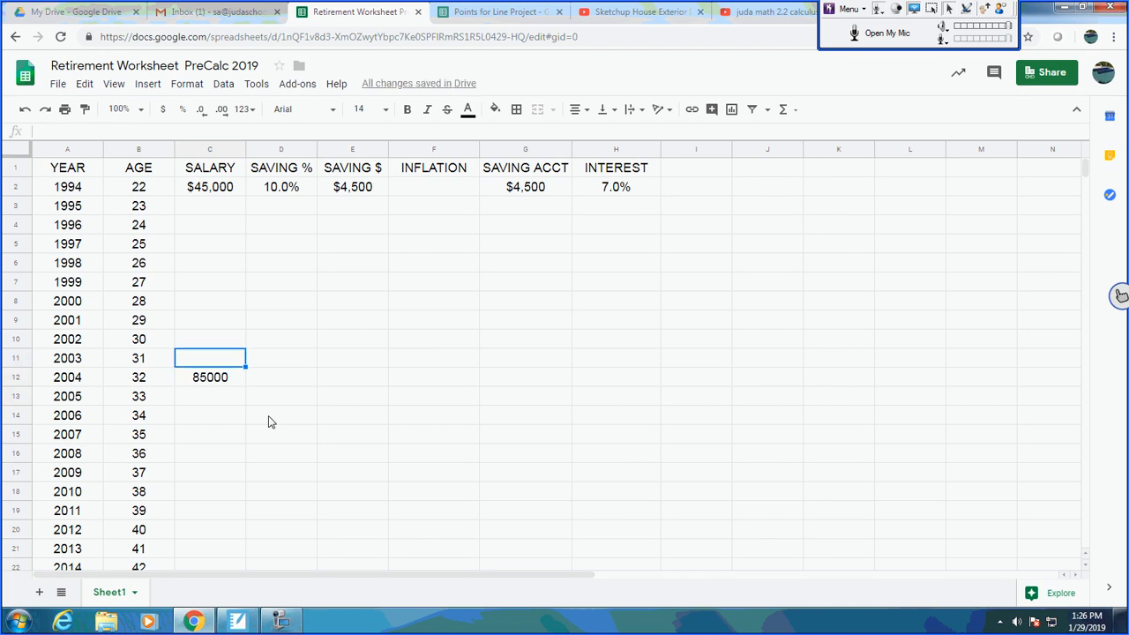
pyautogui.press('Up')
pyautogui.press('Up')
pyautogui.press('Up')
pyautogui.press('Up')
# Step: Clear the trial salary from cell C12
pyautogui.press('Down')
pyautogui.press('Down')
pyautogui.press('Down')
pyautogui.press('Down')
pyautogui.press('Down')
pyautogui.press('Down')
pyautogui.press('Down')
pyautogui.press('Down')
pyautogui.press('Down')
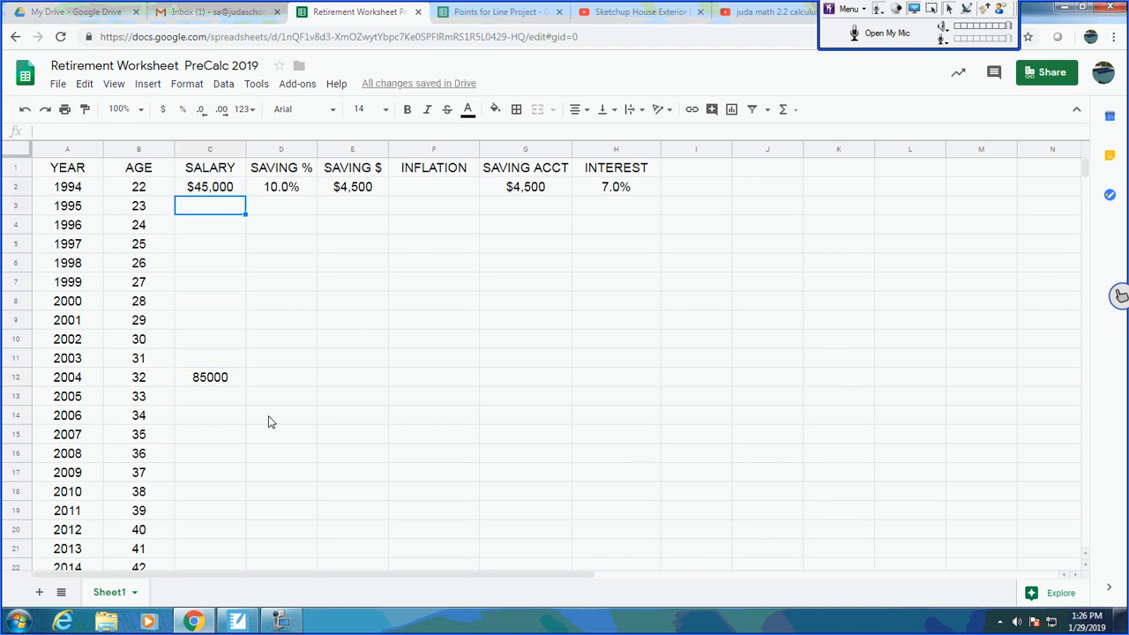
pyautogui.press('Down')
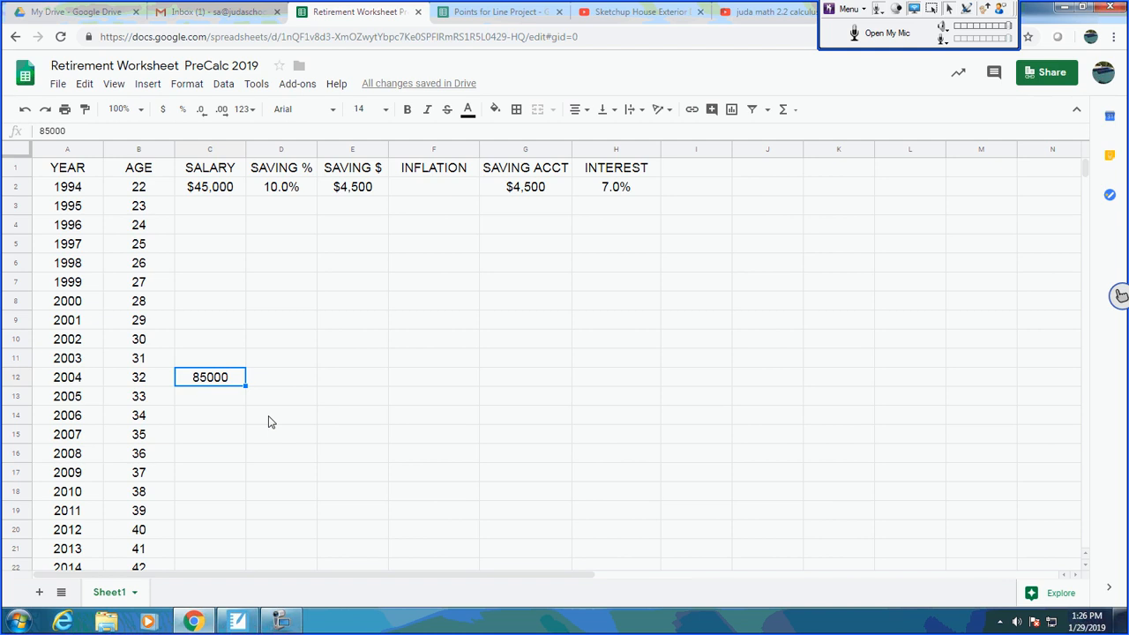
pyautogui.press('Return')
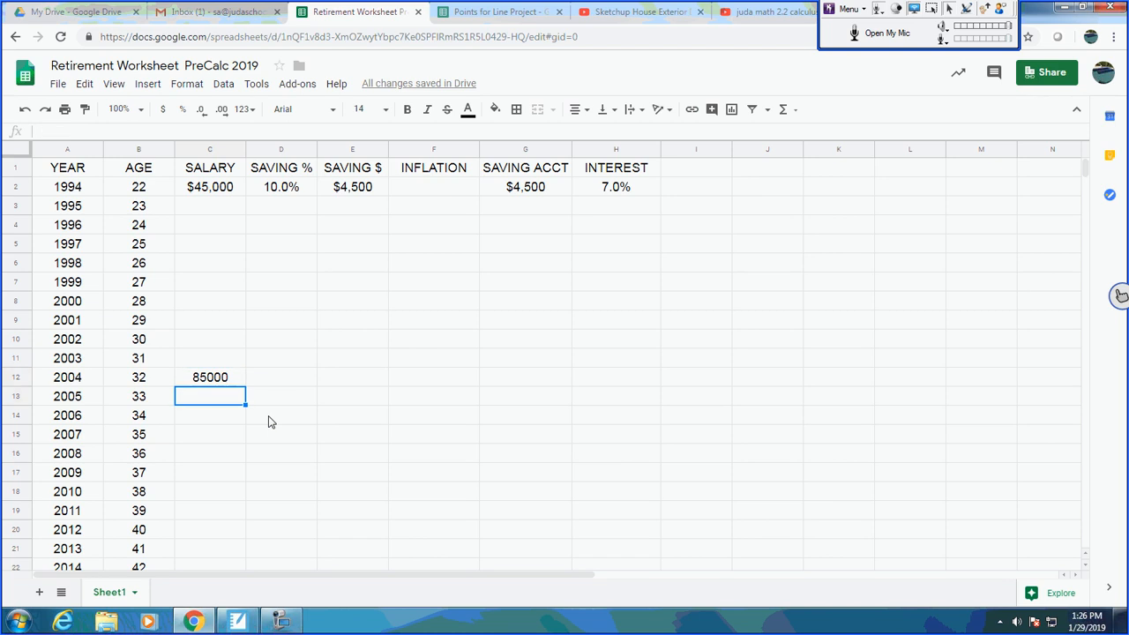
pyautogui.press('Up')
pyautogui.press('Delete')
# Step: Enter an inflation rate of .02 in cell F2 and format it as a percentage
pyautogui.press('Up')
pyautogui.press('Up')
pyautogui.press('Up')
pyautogui.press('Up')
pyautogui.press('Up')
pyautogui.press('Up')
pyautogui.press('Up')
pyautogui.press('Up')
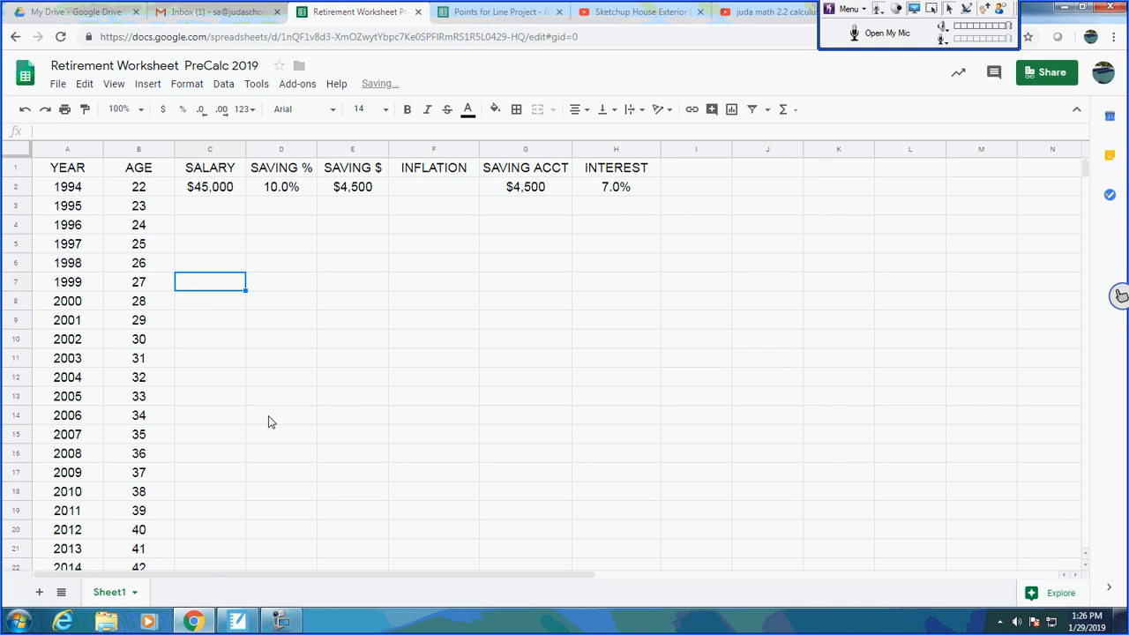
pyautogui.press('Up')
pyautogui.press('Up')
pyautogui.press('Right')
pyautogui.press('Right')
pyautogui.press('Right')
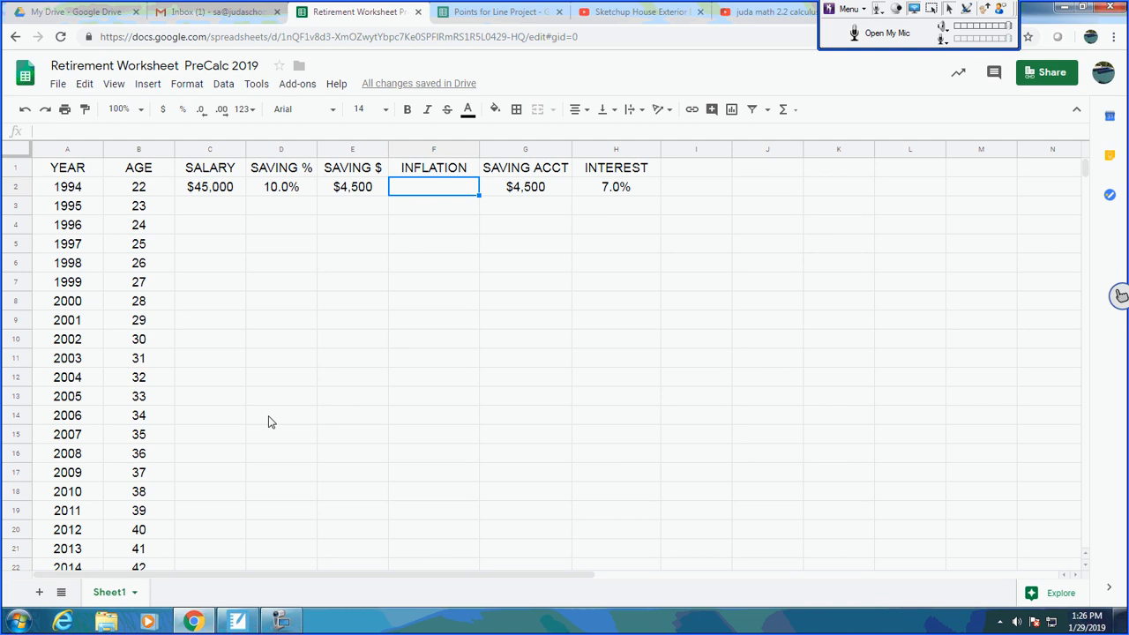
pyautogui.write('.02')
pyautogui.press('Return')
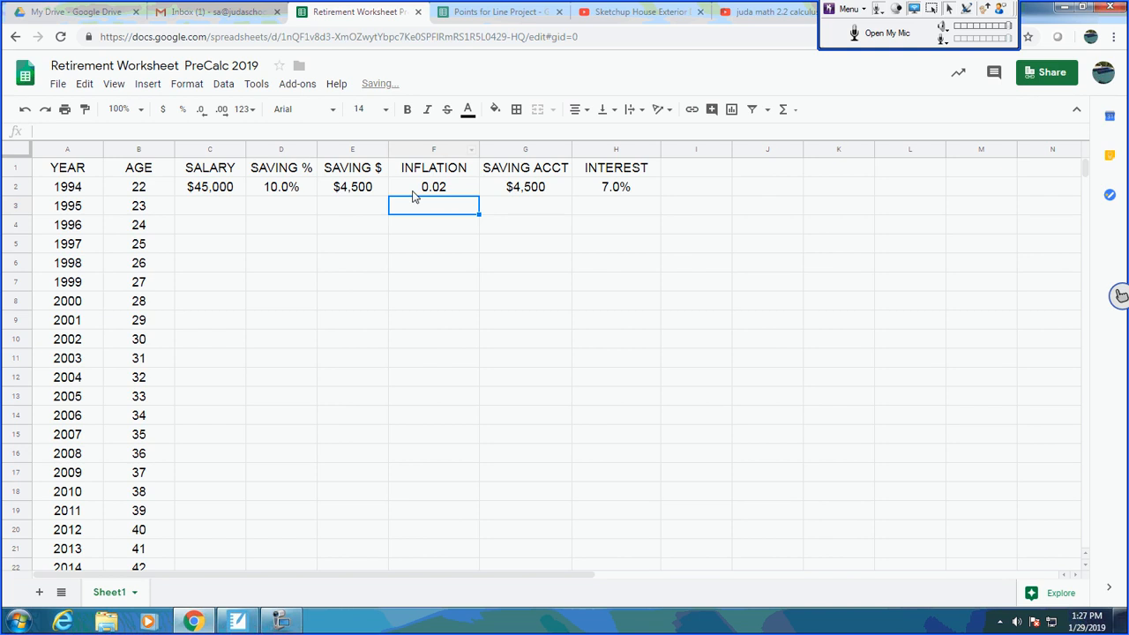
pyautogui.press('Up')
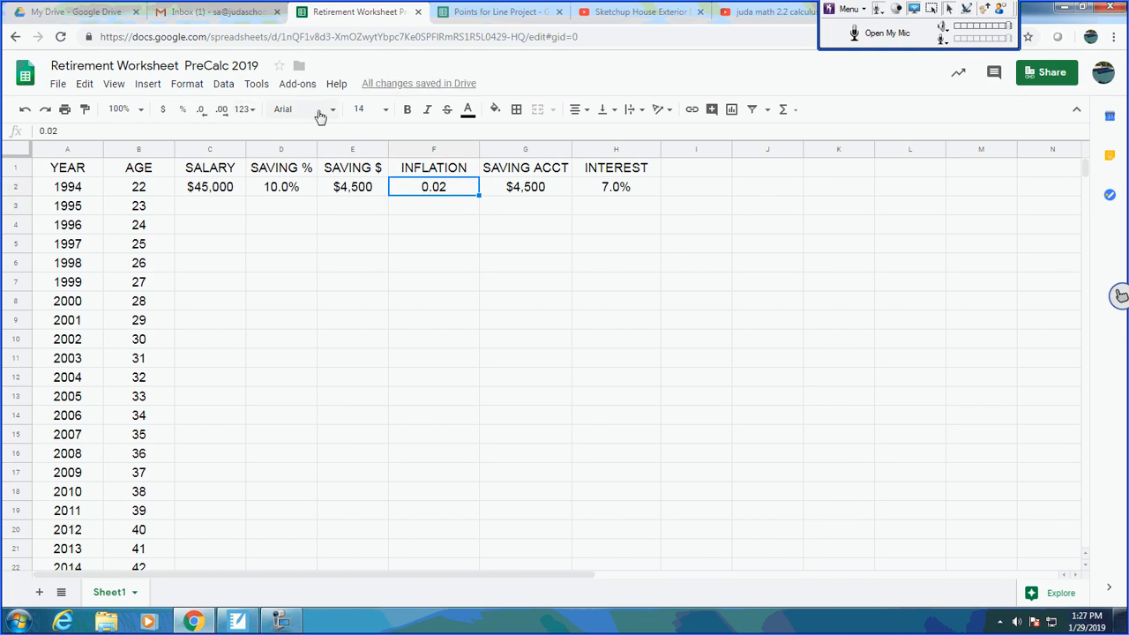
pyautogui.click(189, 113)
# Step: Enter the formula =C2*(1+F2) in cell C3 so the 1995 salary grows with inflation
pyautogui.click(211, 209)
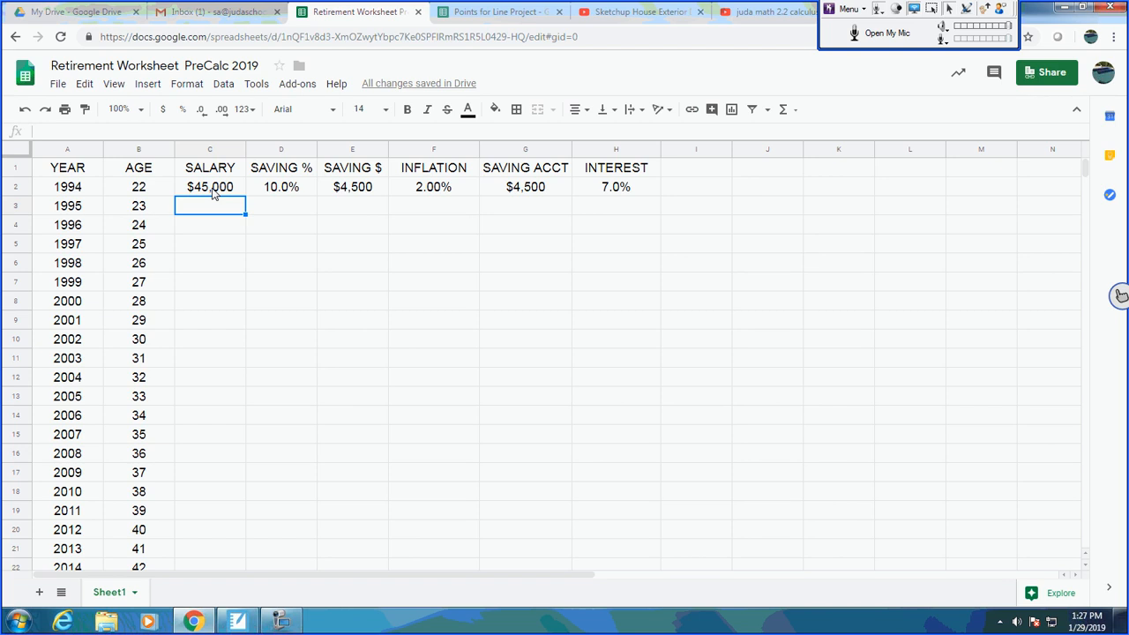
pyautogui.write('=')
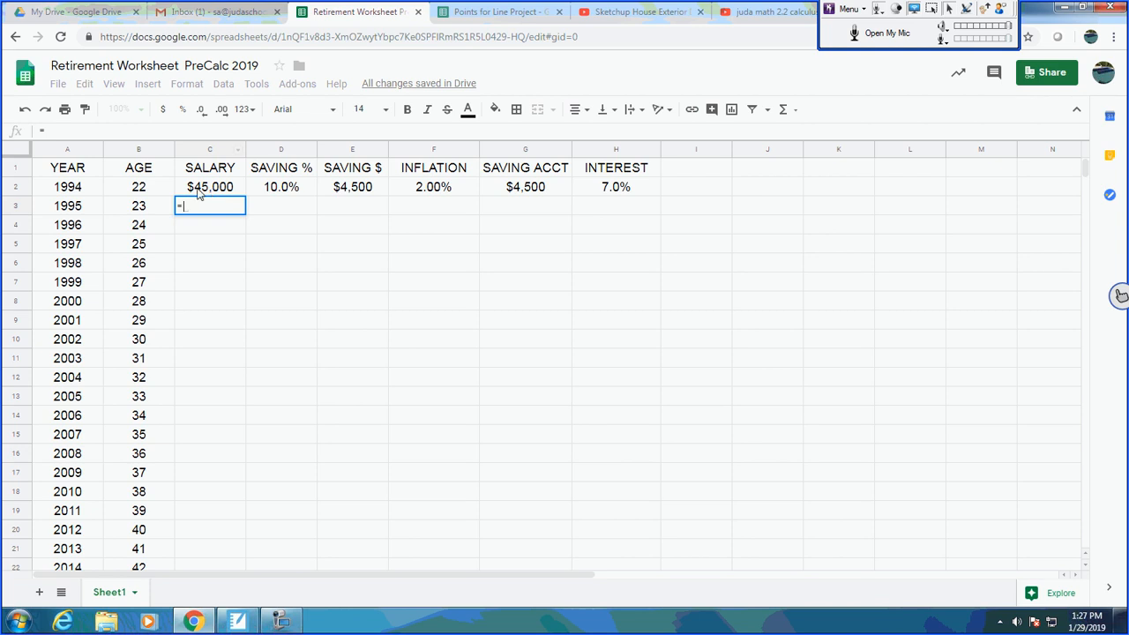
pyautogui.click(221, 190)
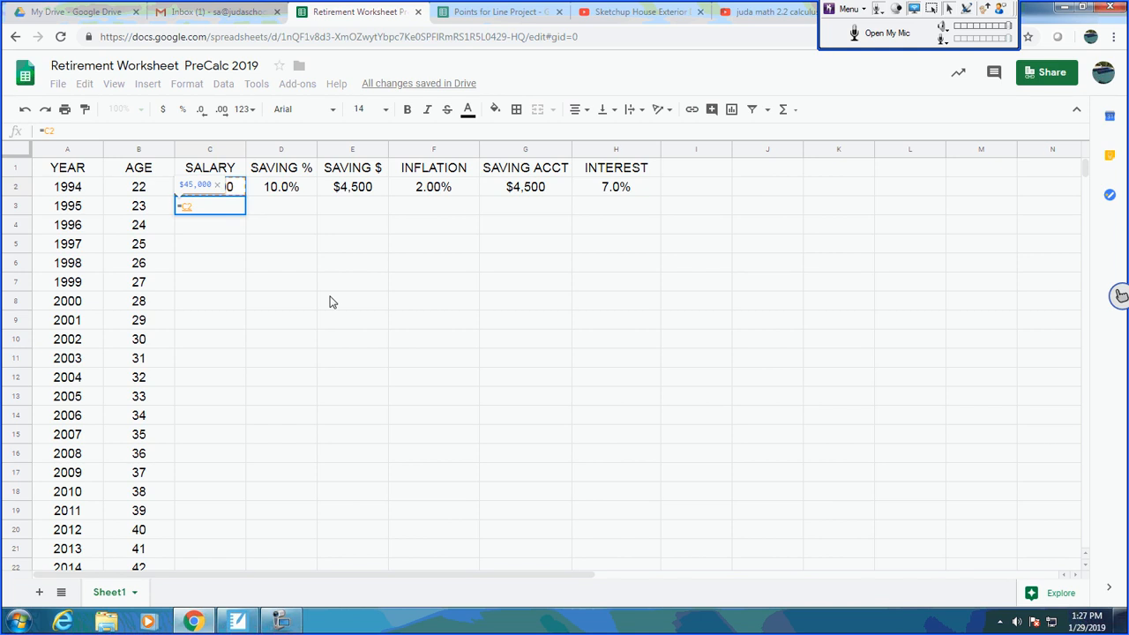
pyautogui.write('*')
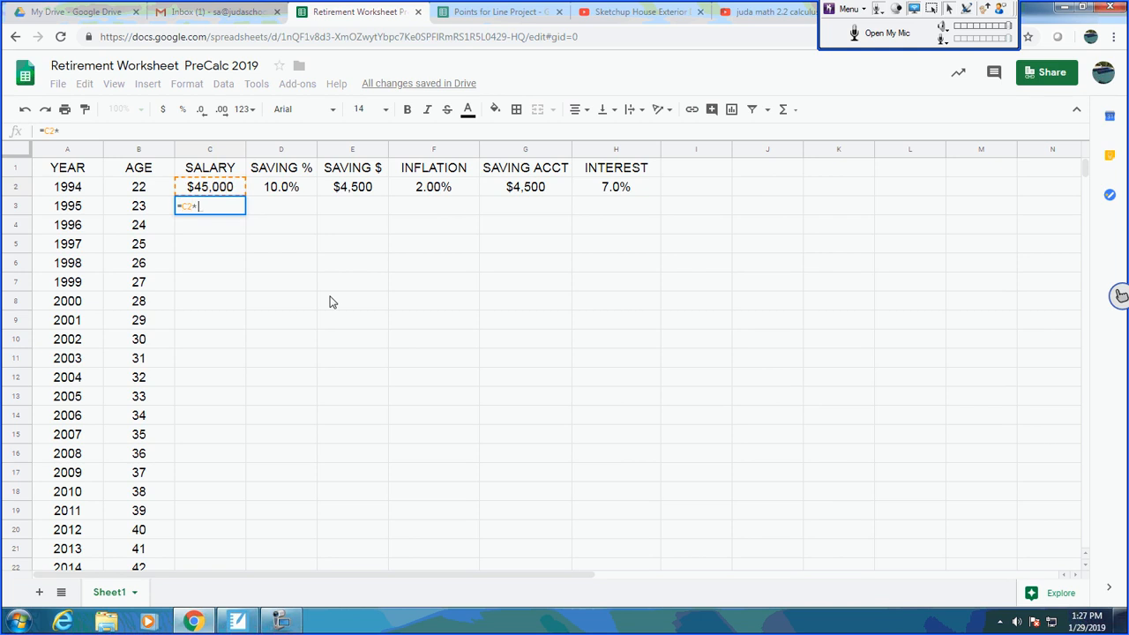
pyautogui.write('(1')
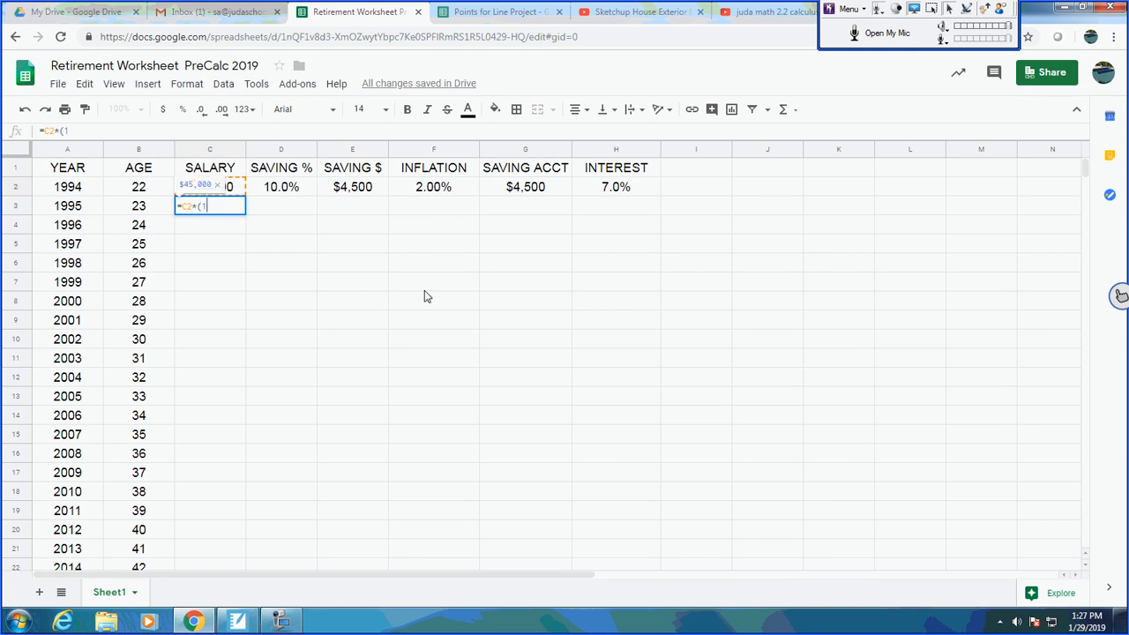
pyautogui.write('+')
pyautogui.click(454, 196)
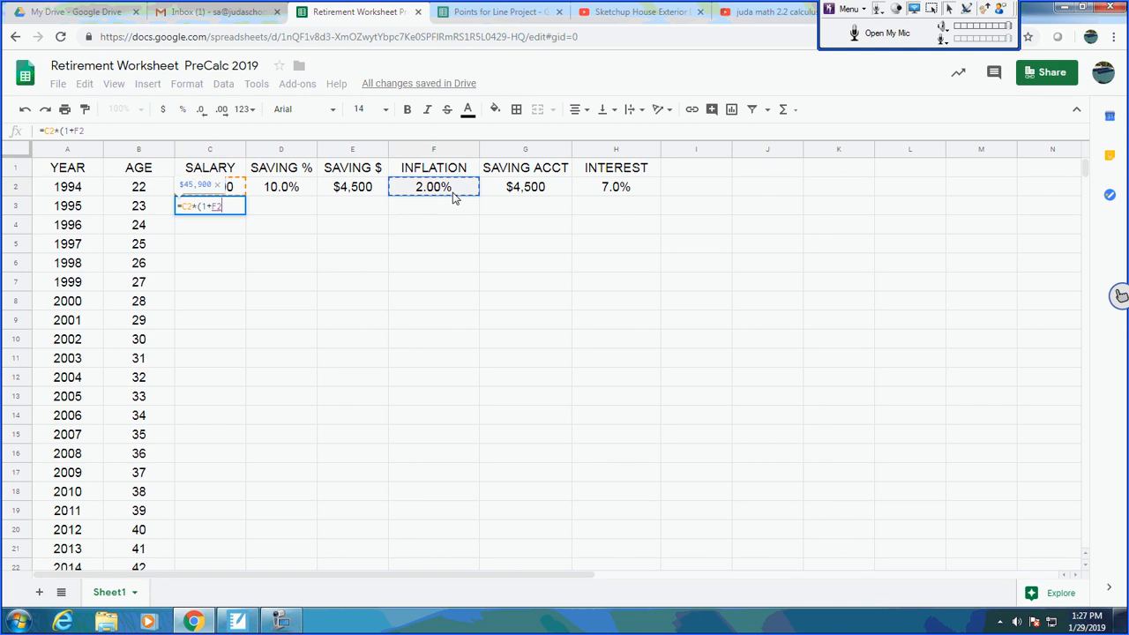
pyautogui.write(')')
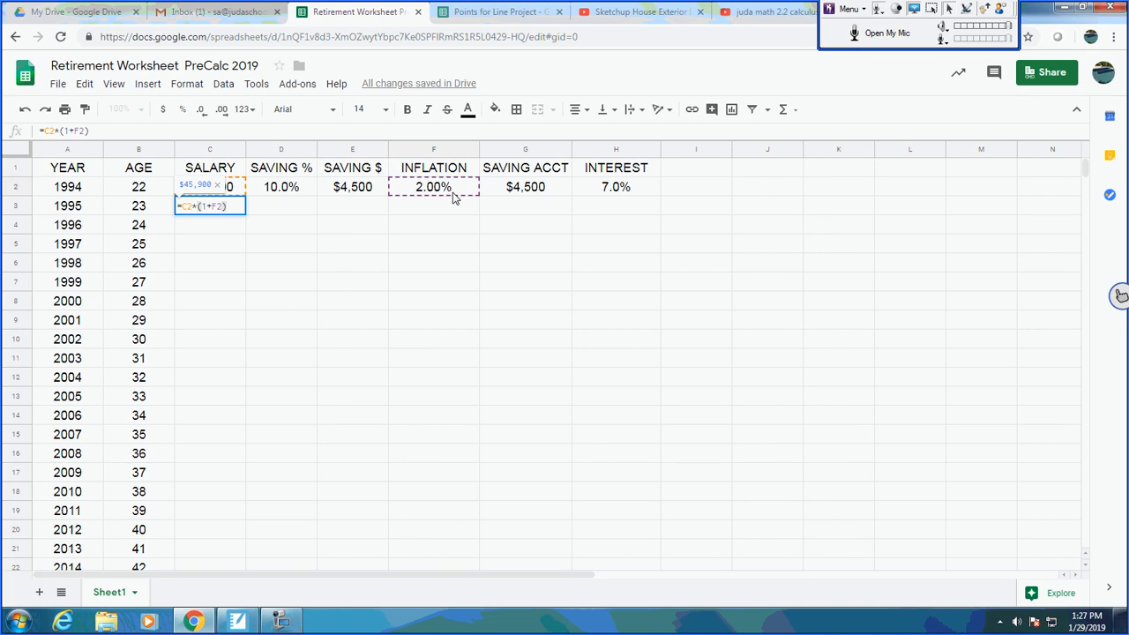
pyautogui.press('Return')
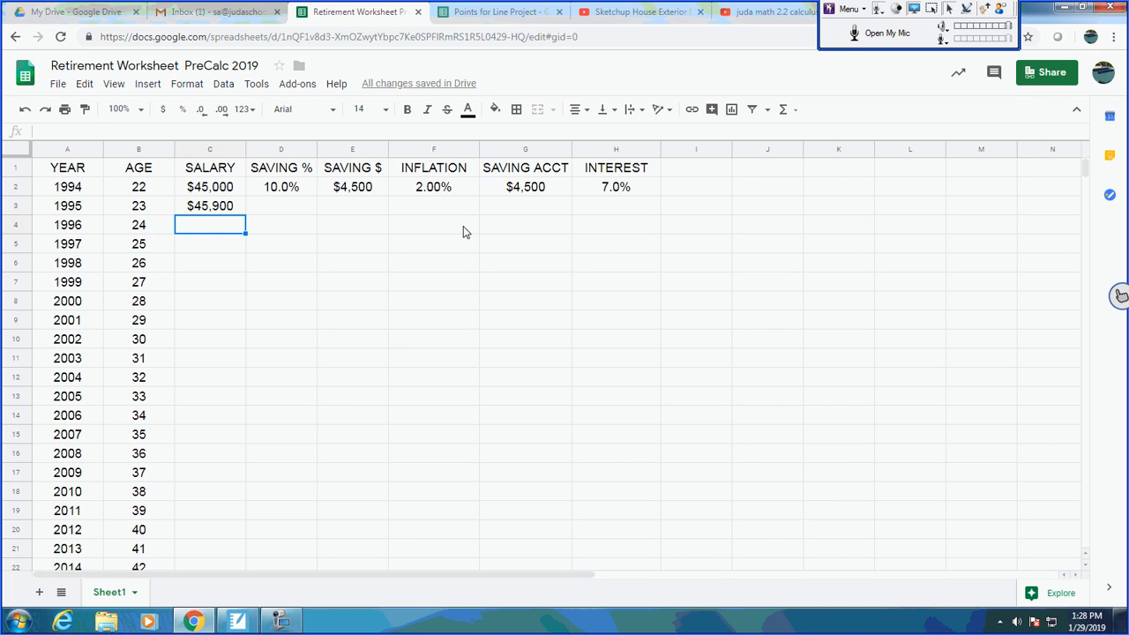
# Step: Extend the salary formula in cell C3 to =C2*(1+F2)*1.04 to include a 4% raise
pyautogui.click(211, 209)
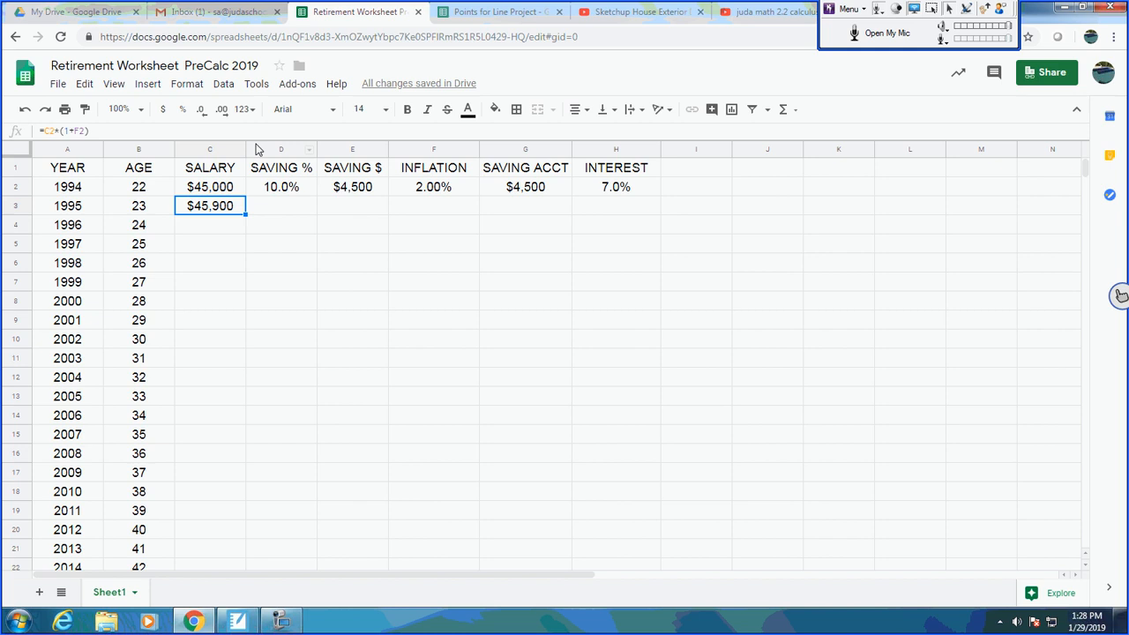
pyautogui.click(155, 132)
pyautogui.write('*')
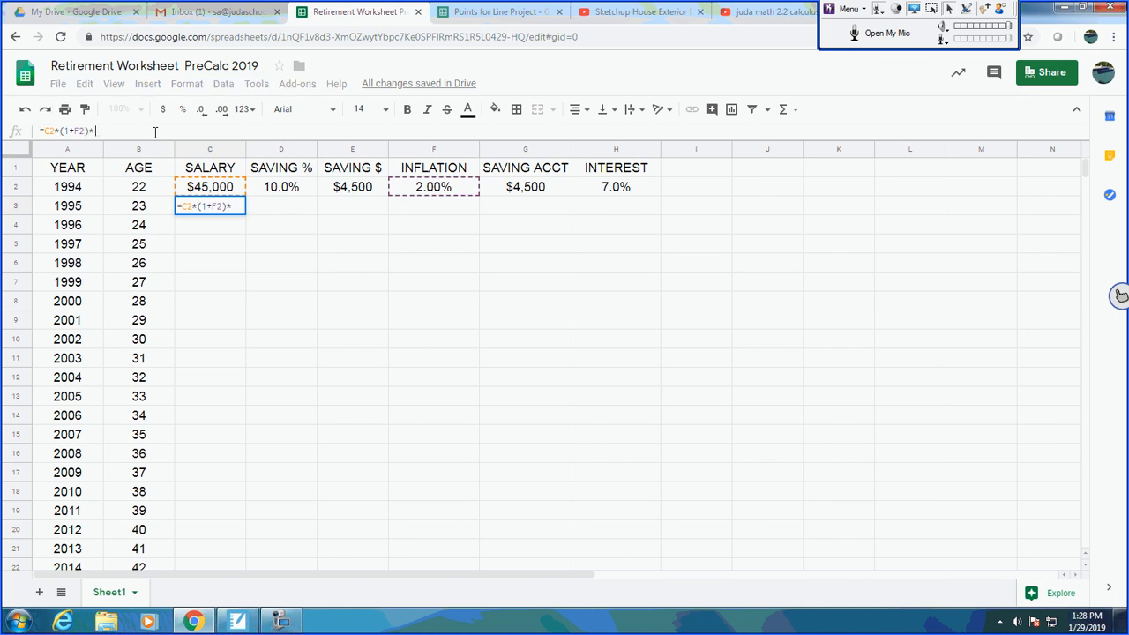
pyautogui.write('1.04')
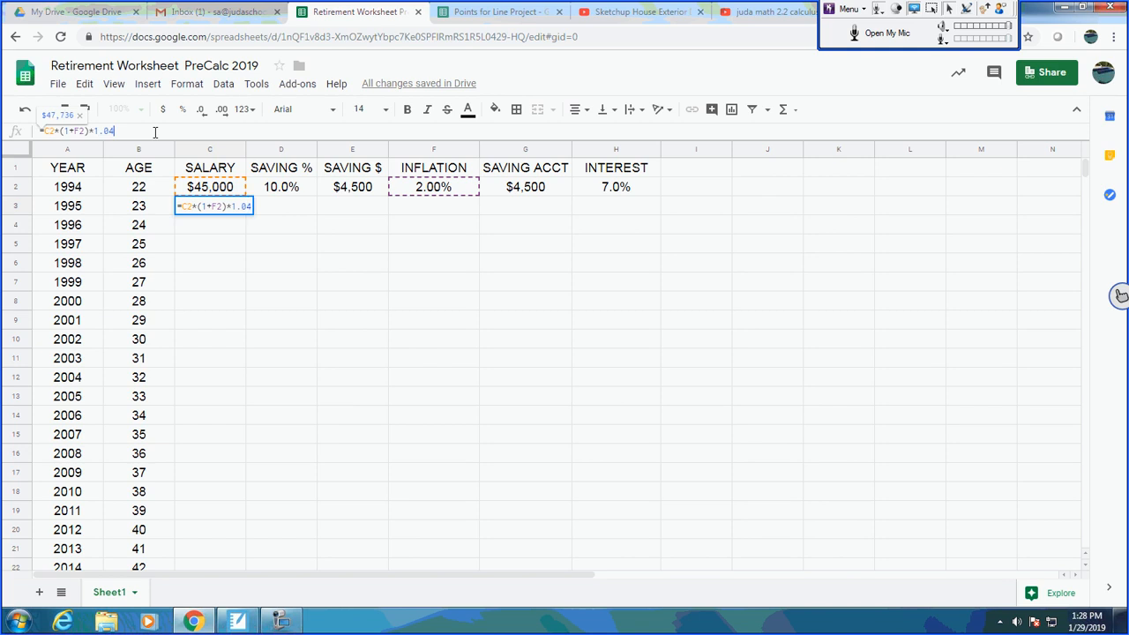
pyautogui.press('Return')
# Step: Copy the salary formula from cell C3 down through cells C4 to C12
pyautogui.press('Up')
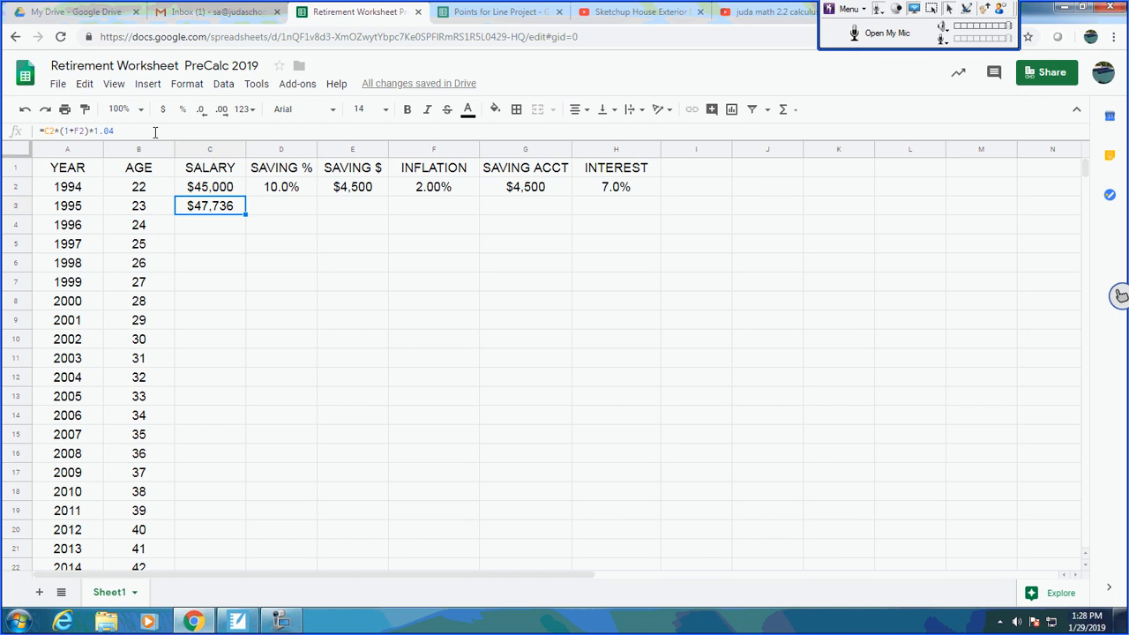
pyautogui.hotkey('ctrl', 'c')
pyautogui.press('Down')
pyautogui.hotkey('shift', 'Down')
pyautogui.hotkey('shift', 'Down')
pyautogui.hotkey('shift', 'Down')
pyautogui.hotkey('shift', 'Down')
pyautogui.hotkey('shift', 'Down')
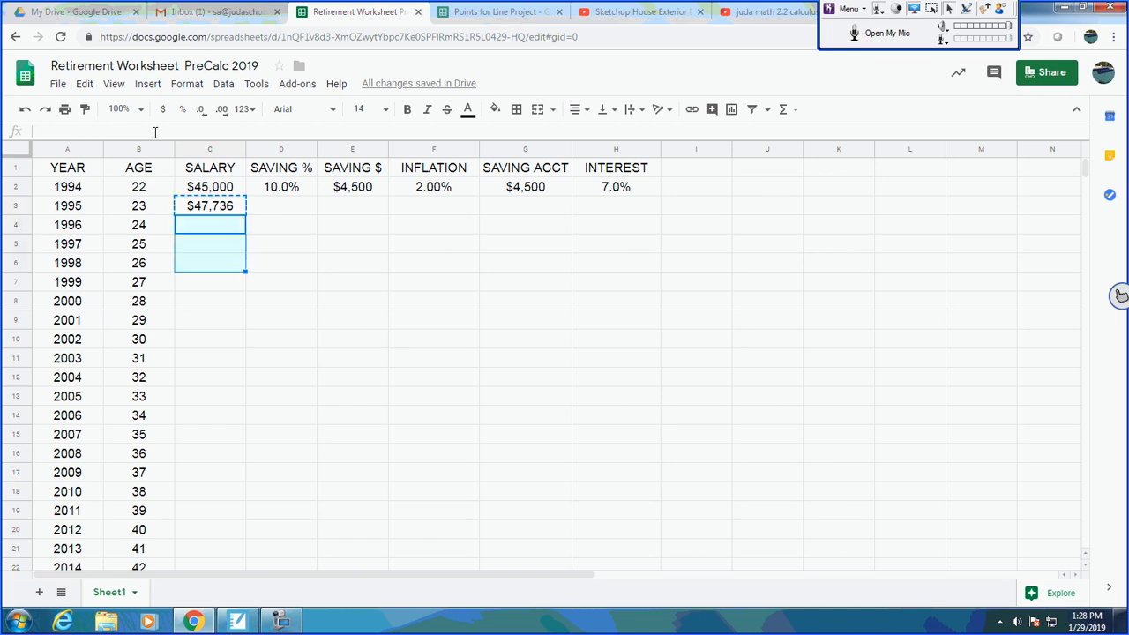
pyautogui.hotkey('shift', 'Down')
pyautogui.hotkey('shift', 'Down')
pyautogui.hotkey('shift', 'Down')
pyautogui.hotkey('ctrl', 'v')
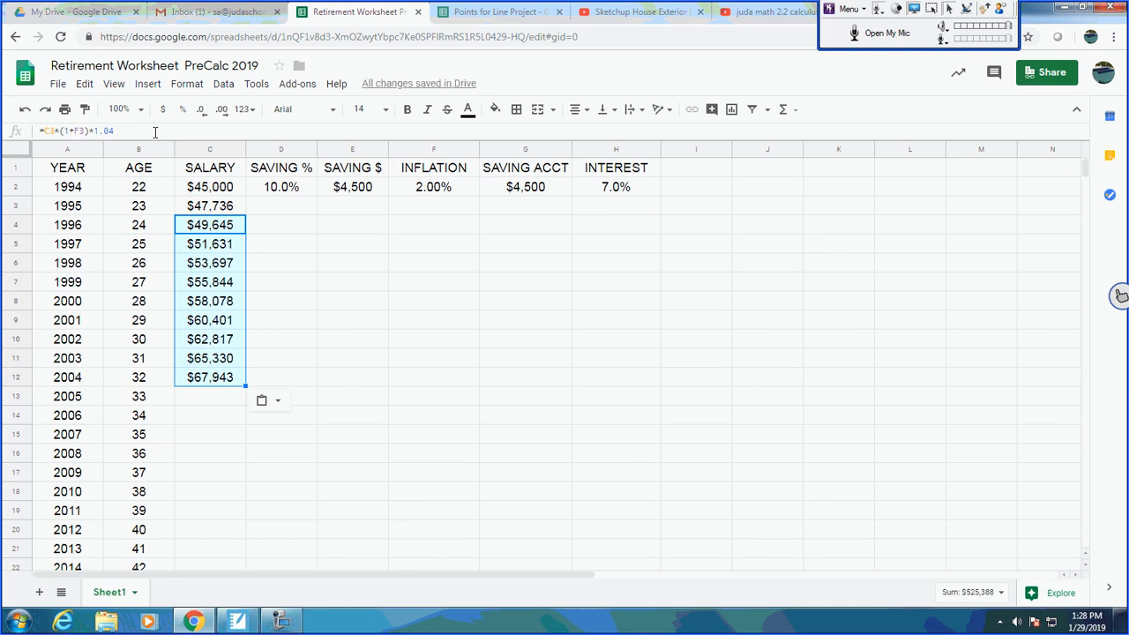
# Step: Clear the copied salary formulas from cells C4 to C12
pyautogui.press('Up')
pyautogui.press('Down')
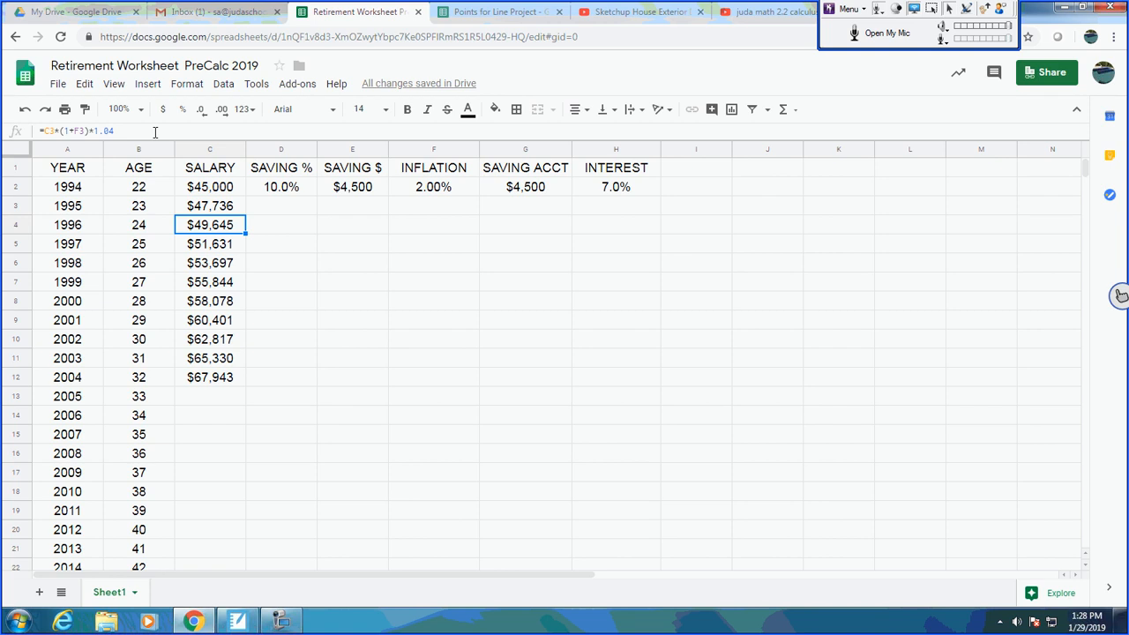
pyautogui.hotkey('shift', 'Down')
pyautogui.hotkey('shift', 'Down')
pyautogui.hotkey('shift', 'Down')
pyautogui.hotkey('shift', 'Down')
pyautogui.hotkey('shift', 'Down')
pyautogui.hotkey('shift', 'Down')
pyautogui.hotkey('shift', 'Down')
pyautogui.hotkey('shift', 'Down')
pyautogui.press('Delete')
# Step: Change the raise factor in the cell C3 salary formula to 1.06
pyautogui.press('Up')
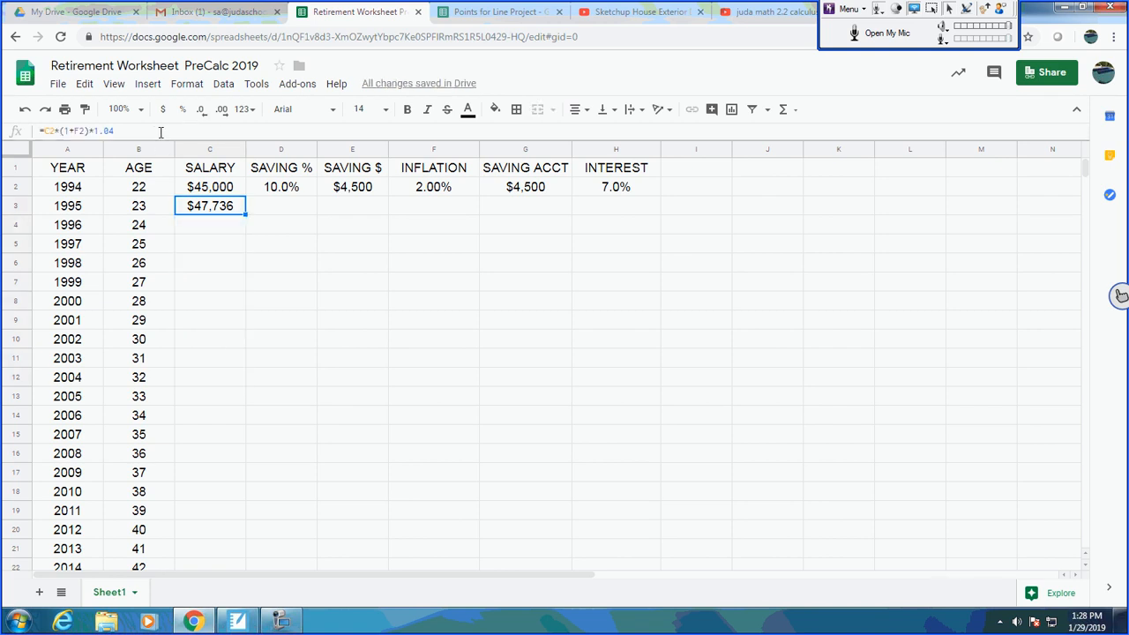
pyautogui.click(161, 131)
pyautogui.press('BackSpace')
pyautogui.write('6')
pyautogui.press('Return')
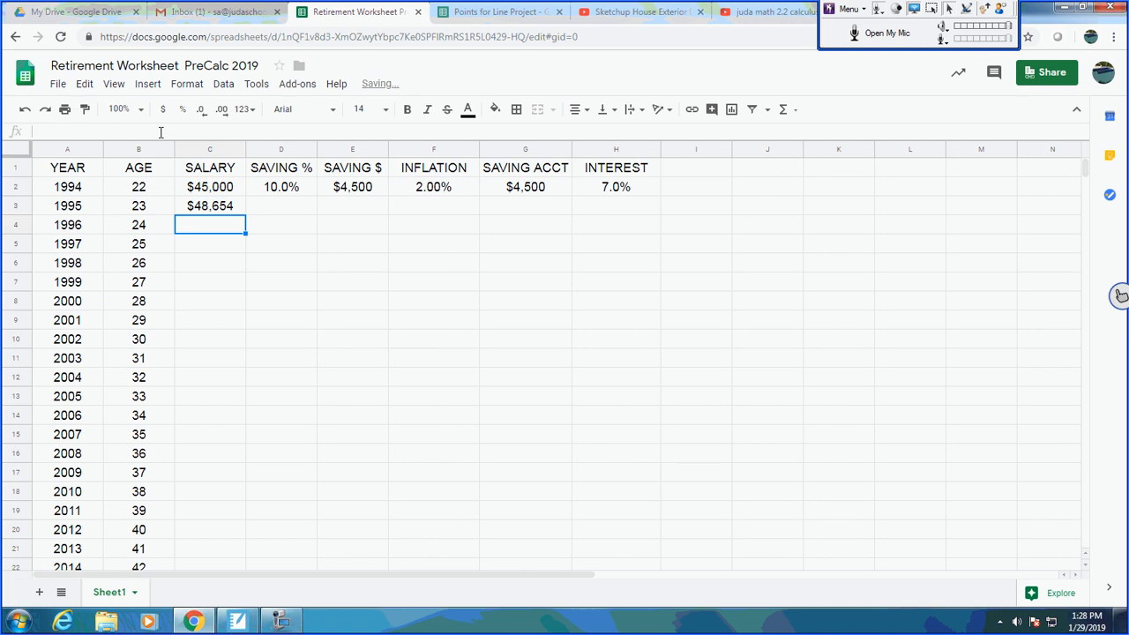
# Step: Copy the revised salary formula from cell C3 into cells C4 to C12
pyautogui.press('Up')
pyautogui.hotkey('ctrl', 'c')
pyautogui.press('Down')
pyautogui.hotkey('shift', 'Down')
pyautogui.hotkey('shift', 'Down')
pyautogui.hotkey('shift', 'Down')
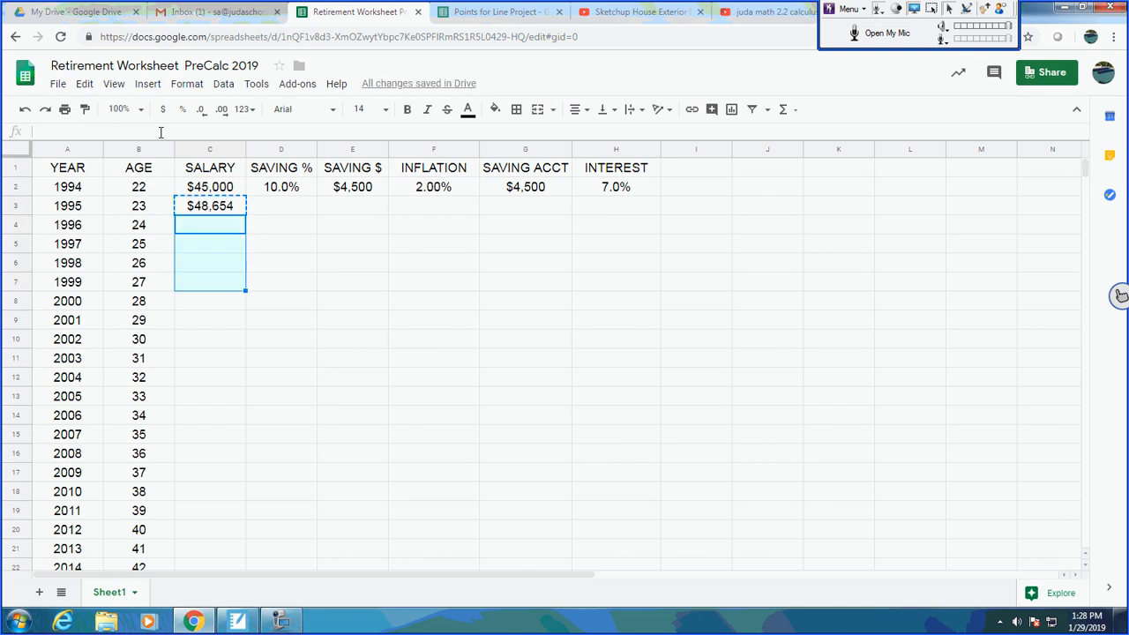
pyautogui.hotkey('shift', 'Down')
pyautogui.hotkey('shift', 'Down')
pyautogui.hotkey('shift', 'Down')
pyautogui.hotkey('shift', 'Down')
pyautogui.hotkey('shift', 'Down')
pyautogui.hotkey('ctrl', 'v')
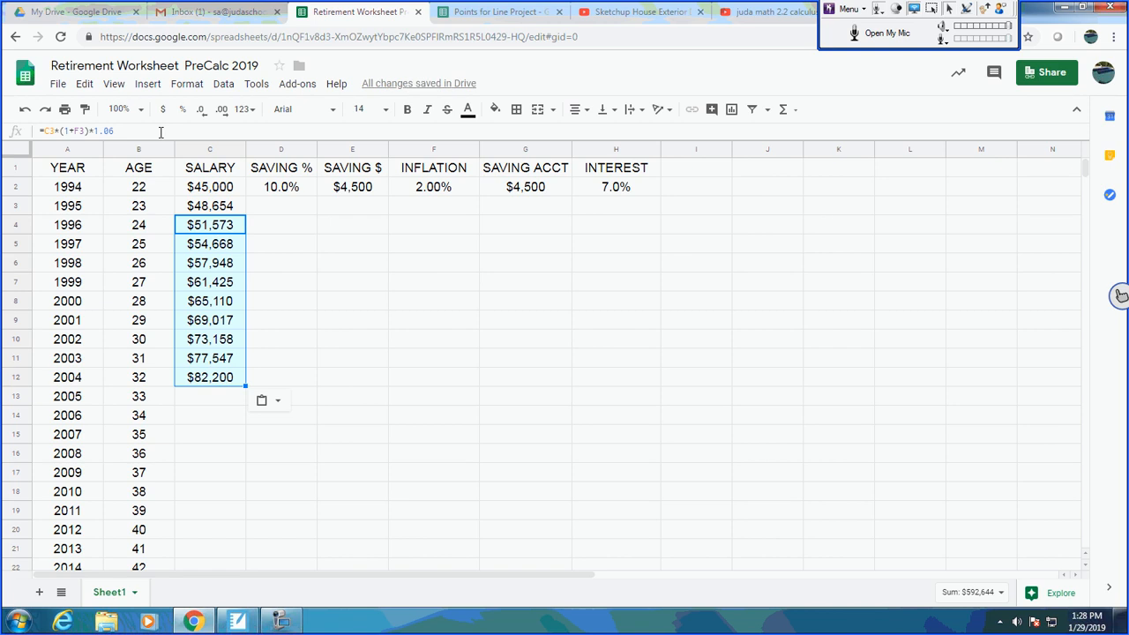
# Step: Enter the formula =D2 in cell D3 so the 1995 savings rate follows the first year's rate
pyautogui.press('Up')
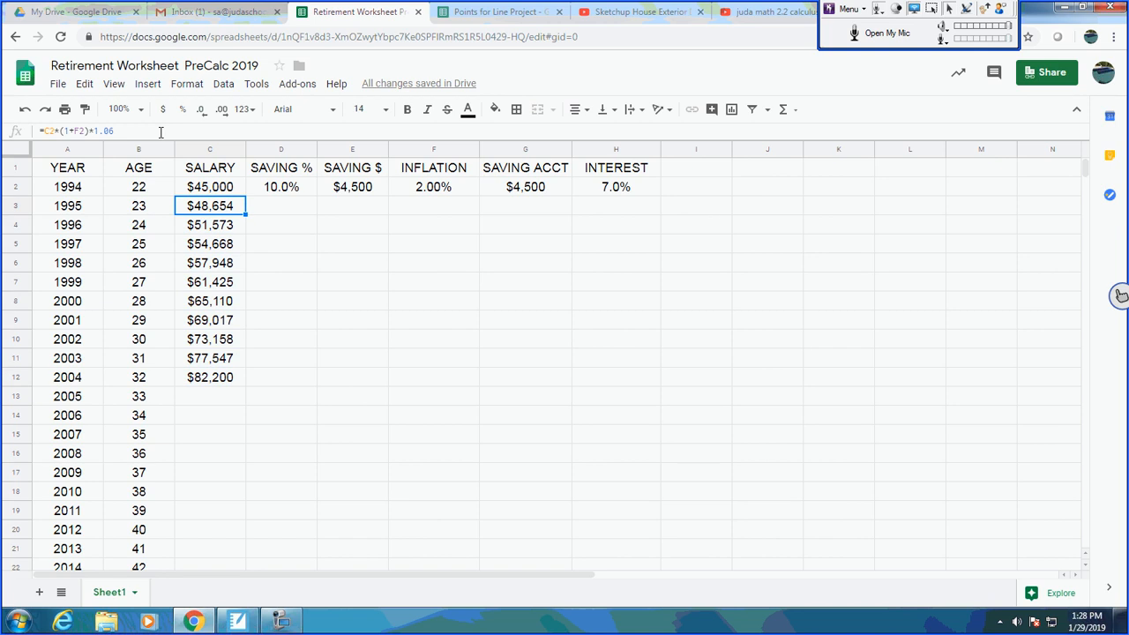
pyautogui.press('Right')
pyautogui.press('Up')
pyautogui.press('Down')
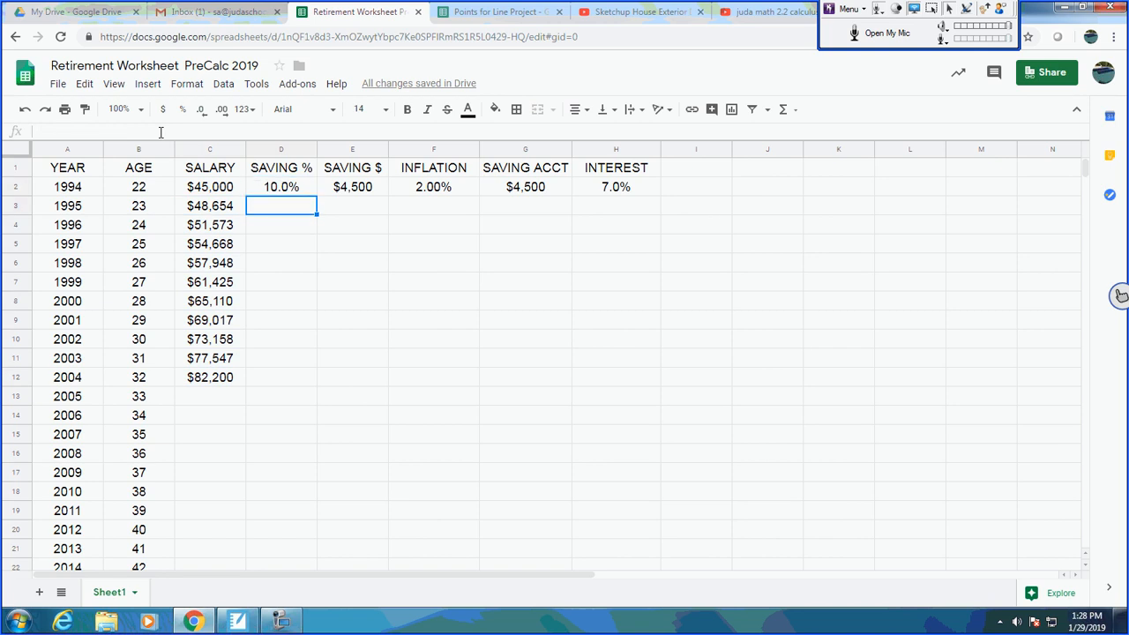
pyautogui.write('=')
pyautogui.press('Up')
pyautogui.press('Return')
pyautogui.press('Up')
pyautogui.press('Up')
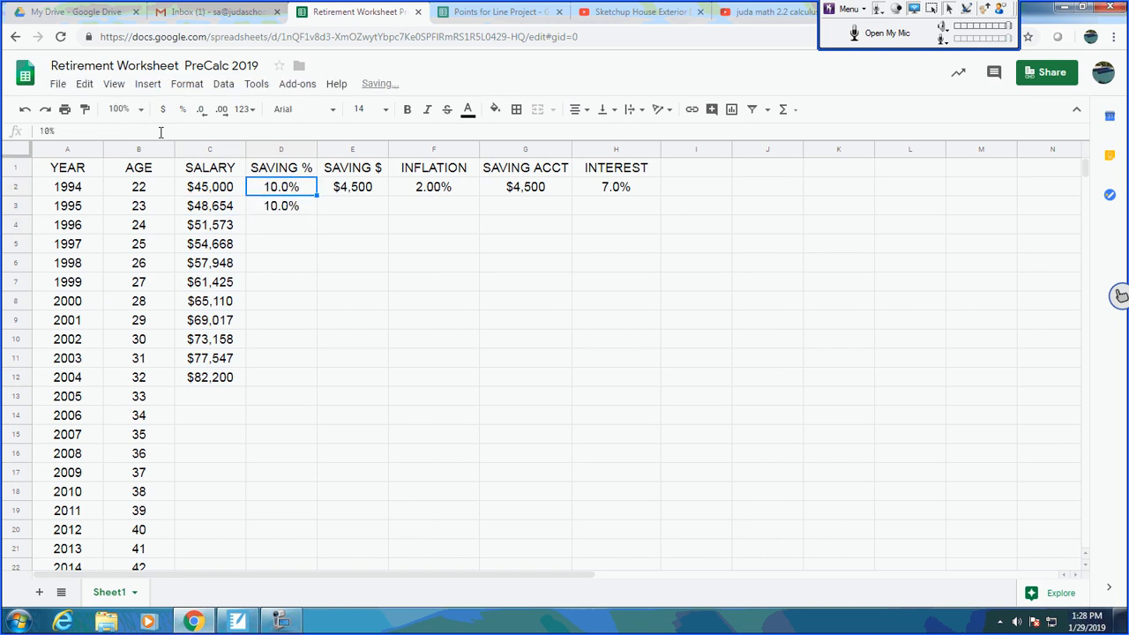
# Step: Test the linked savings rate by entering 0.08 in cell D2, and set it back to 0.1
pyautogui.write('0.08')
pyautogui.press('Return')
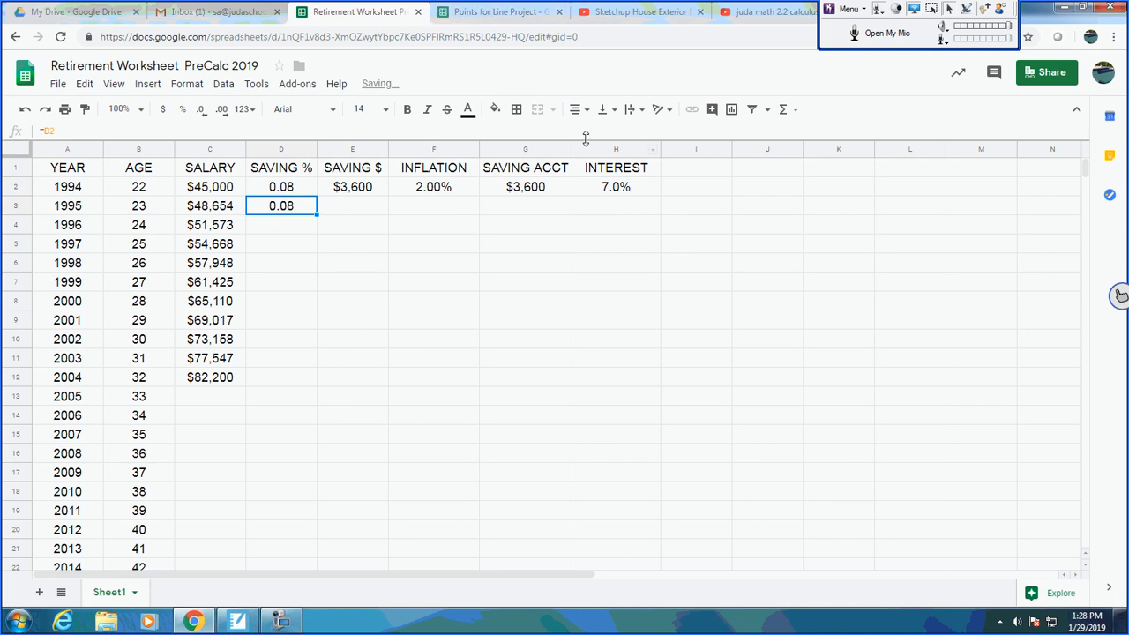
pyautogui.press('Up')
pyautogui.write('.1')
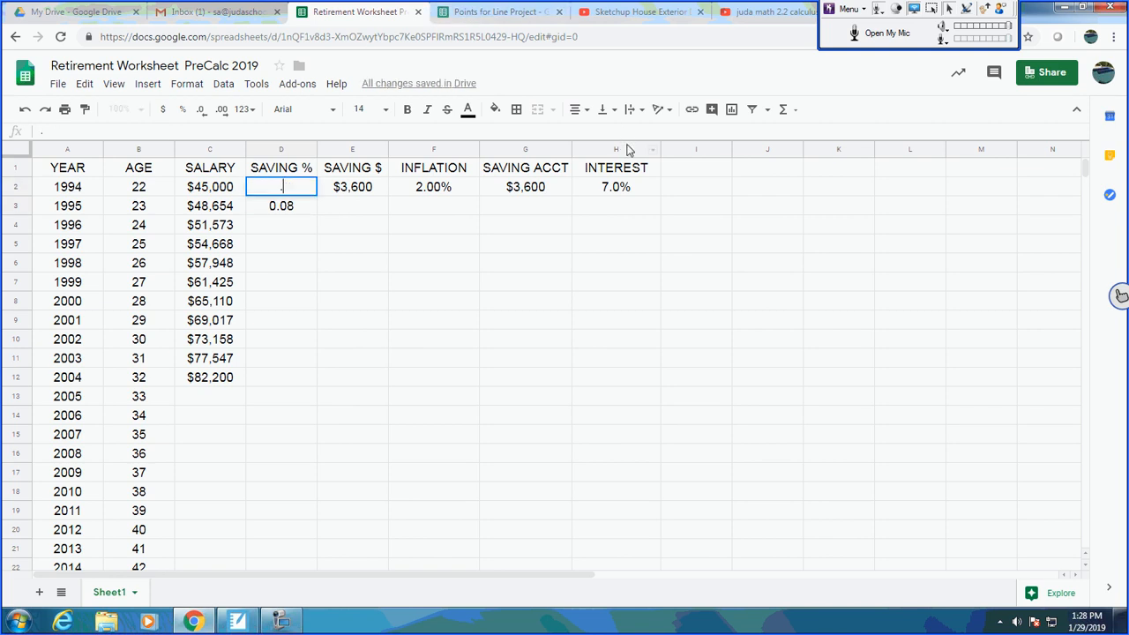
pyautogui.press('Return')
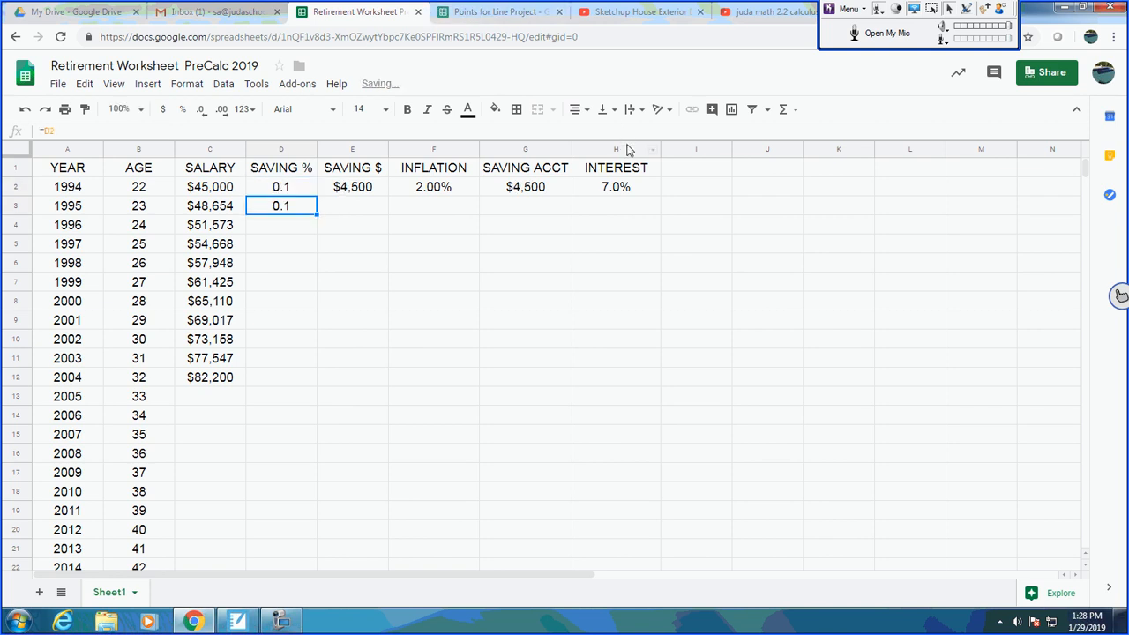
# Step: Format the SAVING % column as a percentage with one decimal place
pyautogui.click(287, 187)
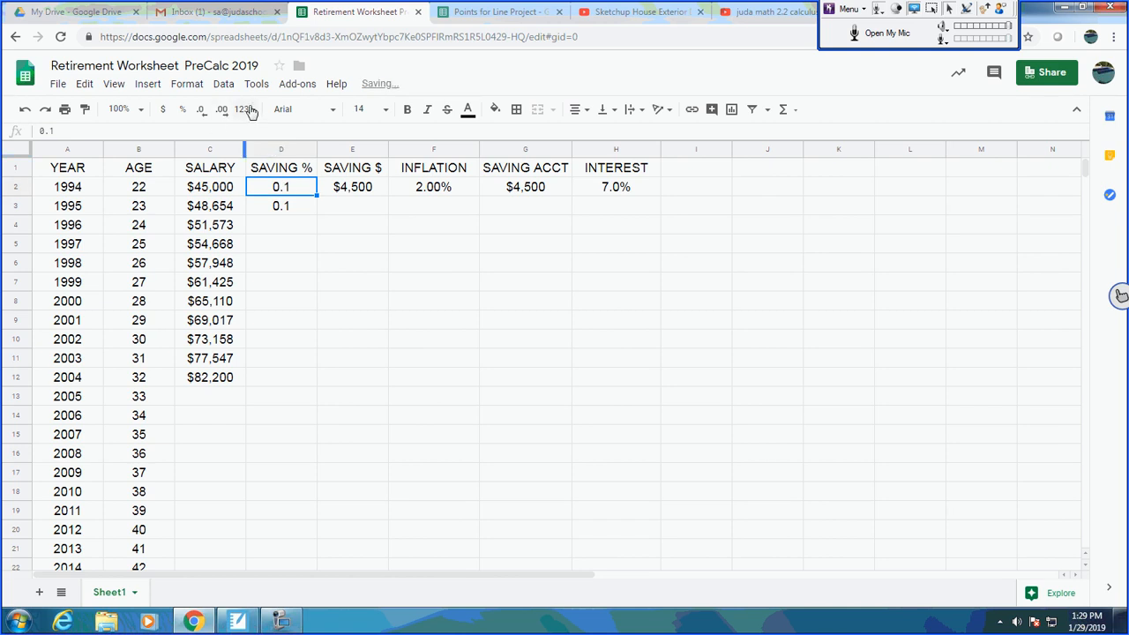
pyautogui.click(285, 149)
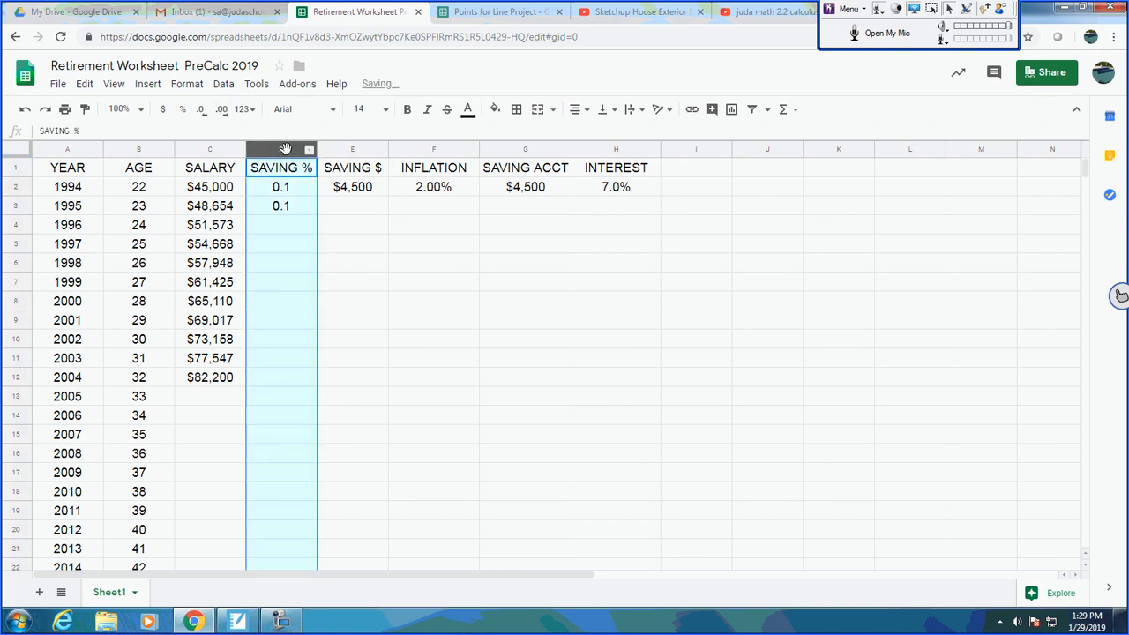
pyautogui.click(182, 110)
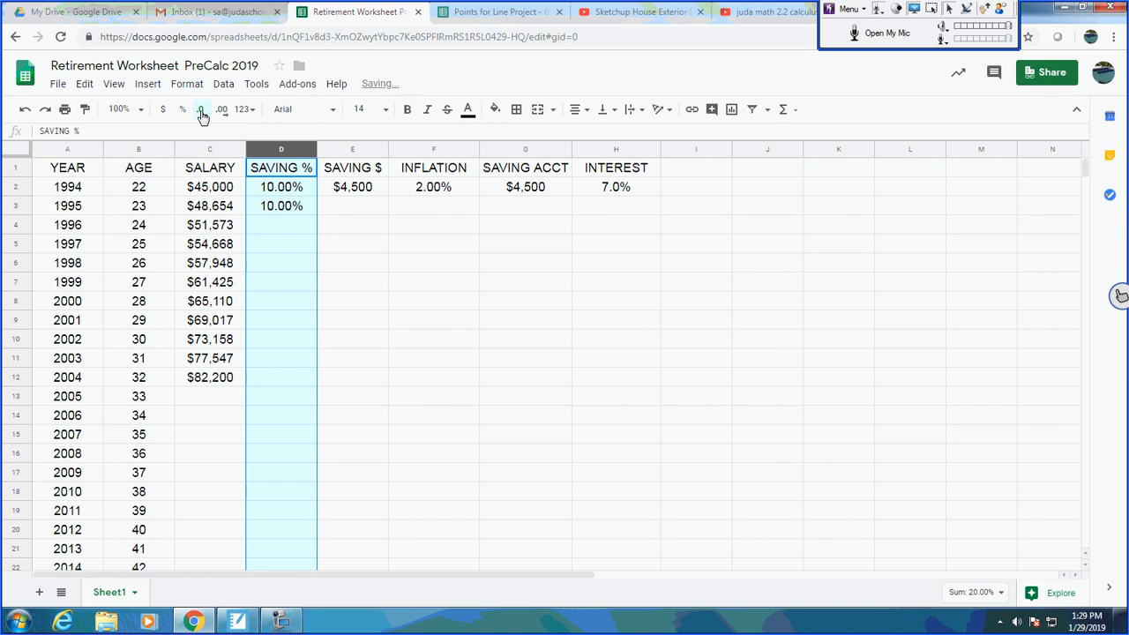
pyautogui.click(201, 109)
pyautogui.click(290, 227)
# Step: Copy the savings amount formula from cell E2 into cell E3 for 1995
pyautogui.click(371, 212)
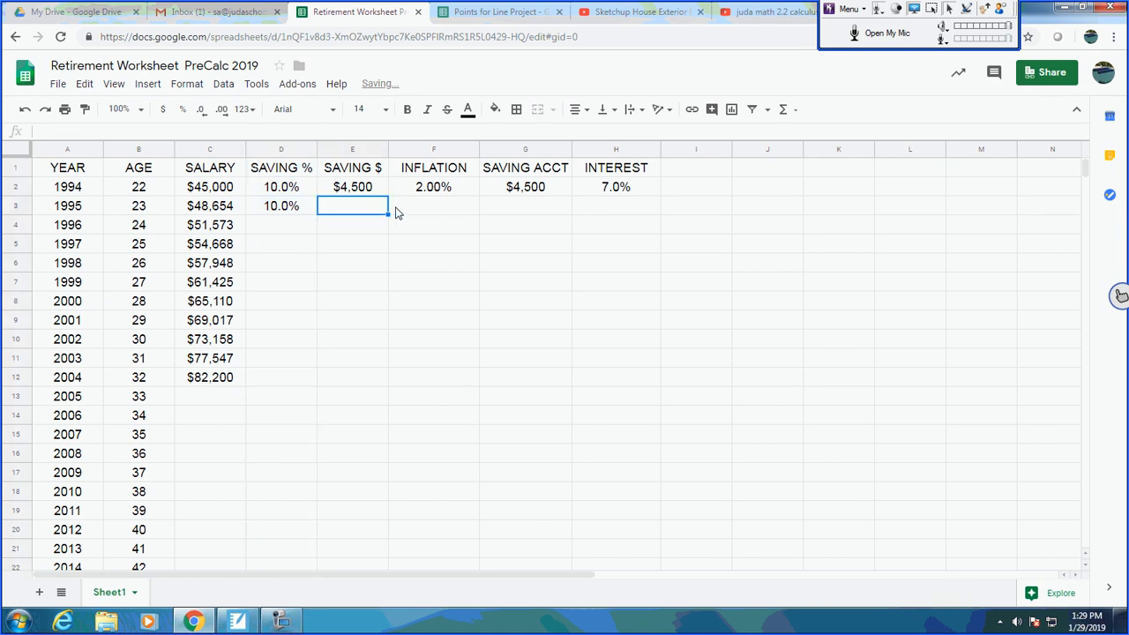
pyautogui.press('Up')
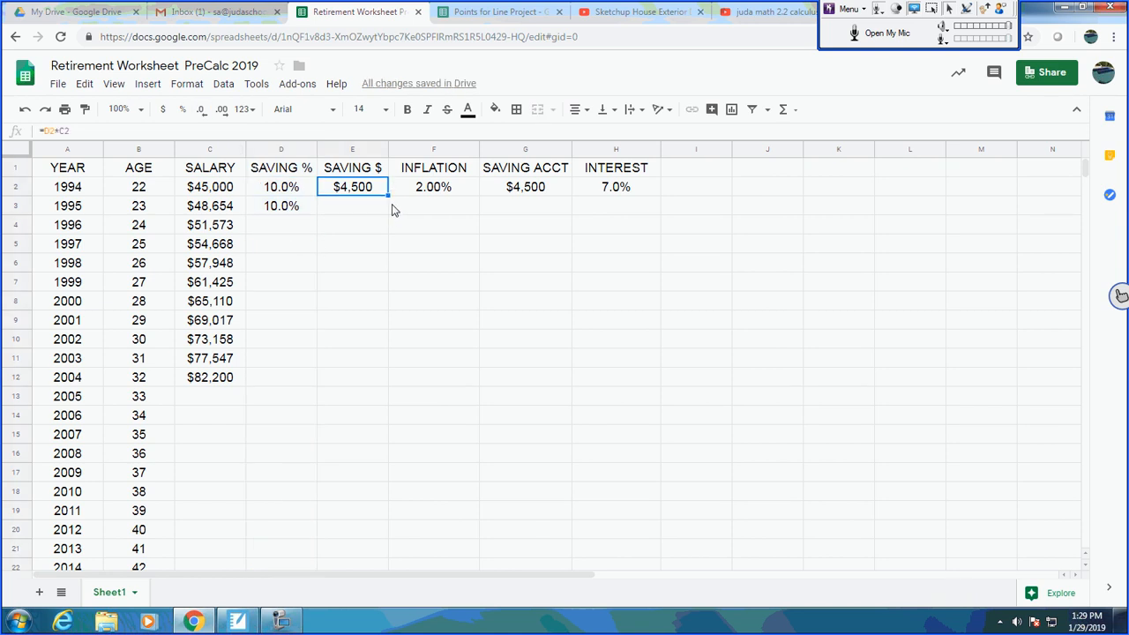
pyautogui.hotkey('ctrl', 'c')
pyautogui.press('Down')
pyautogui.hotkey('ctrl', 'v')
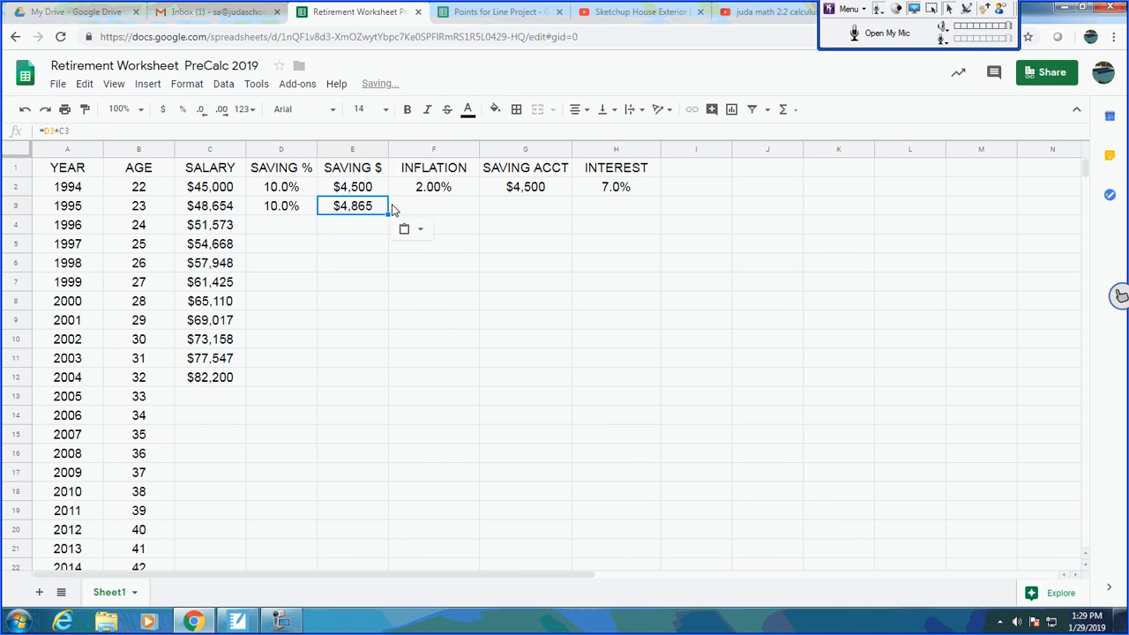
pyautogui.press('Down')
pyautogui.press('Up')
pyautogui.press('Left')
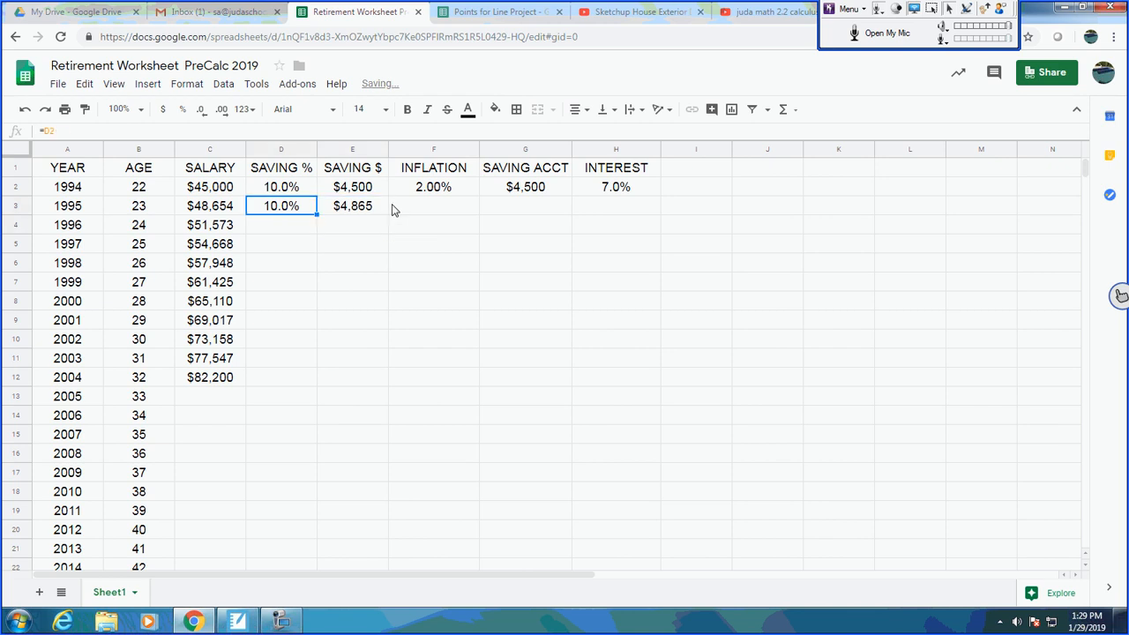
# Step: Enter the formula =F2 in cell F3 so the 1995 inflation rate follows the first year's rate
pyautogui.press('Right')
pyautogui.press('Right')
pyautogui.press('Right')
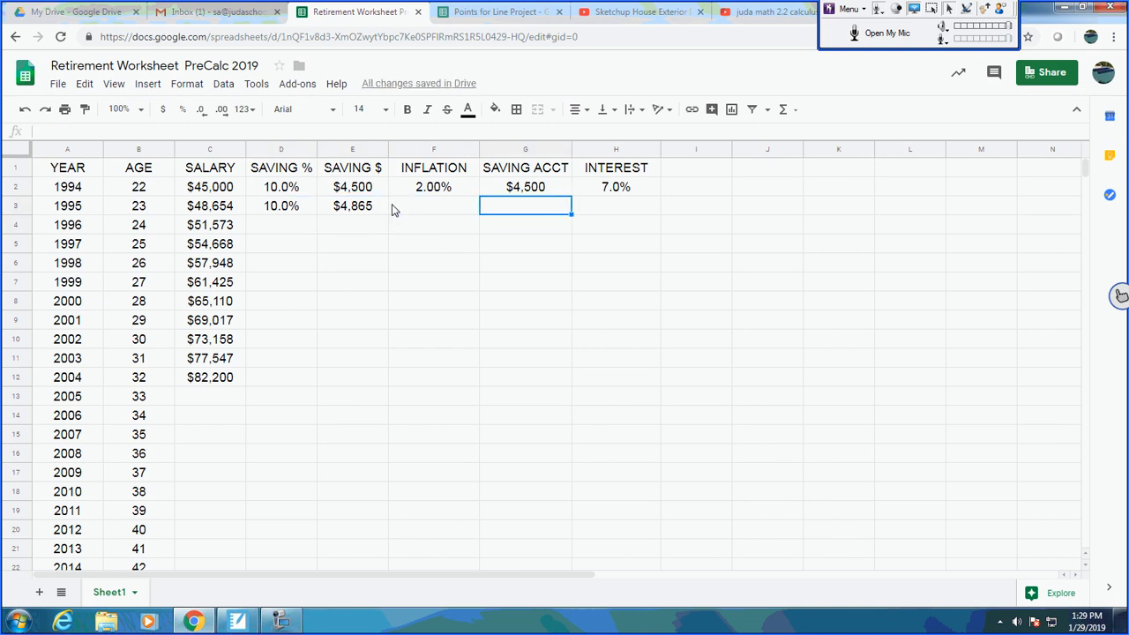
pyautogui.press('Left')
pyautogui.press('Right')
pyautogui.press('Left')
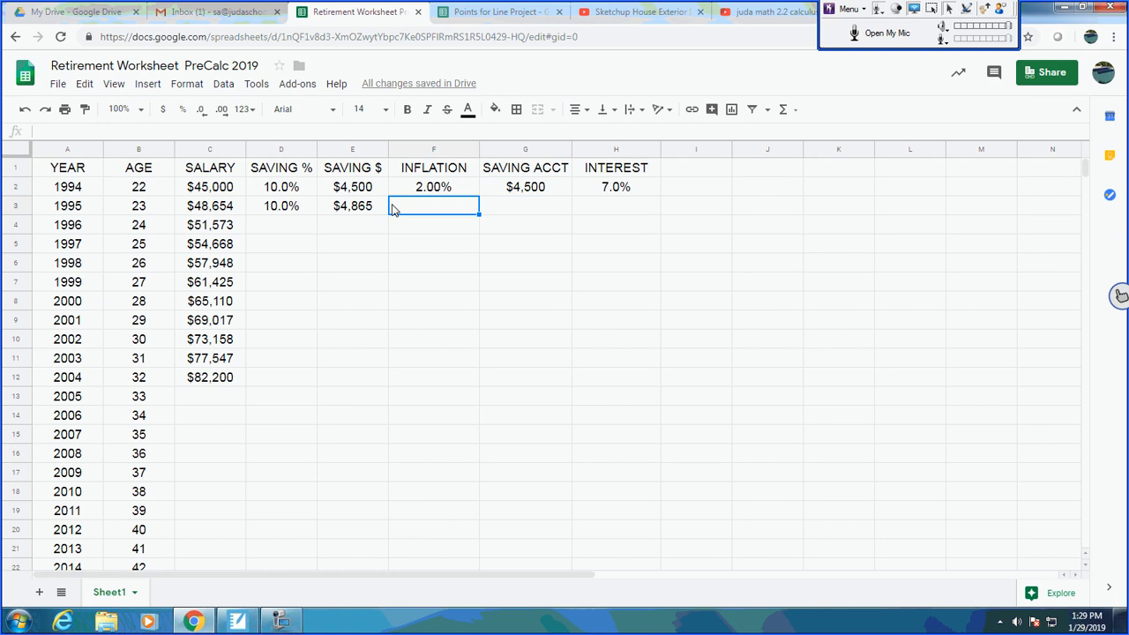
pyautogui.press('Up')
pyautogui.press('Down')
pyautogui.write('=F2')
pyautogui.press('Return')
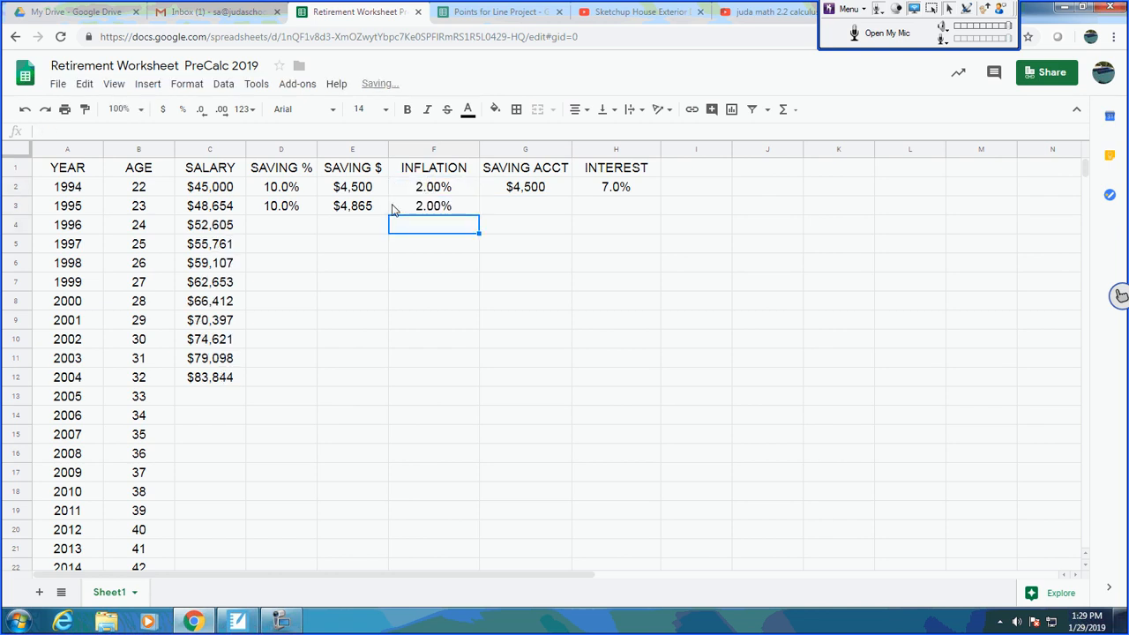
pyautogui.press('Up')
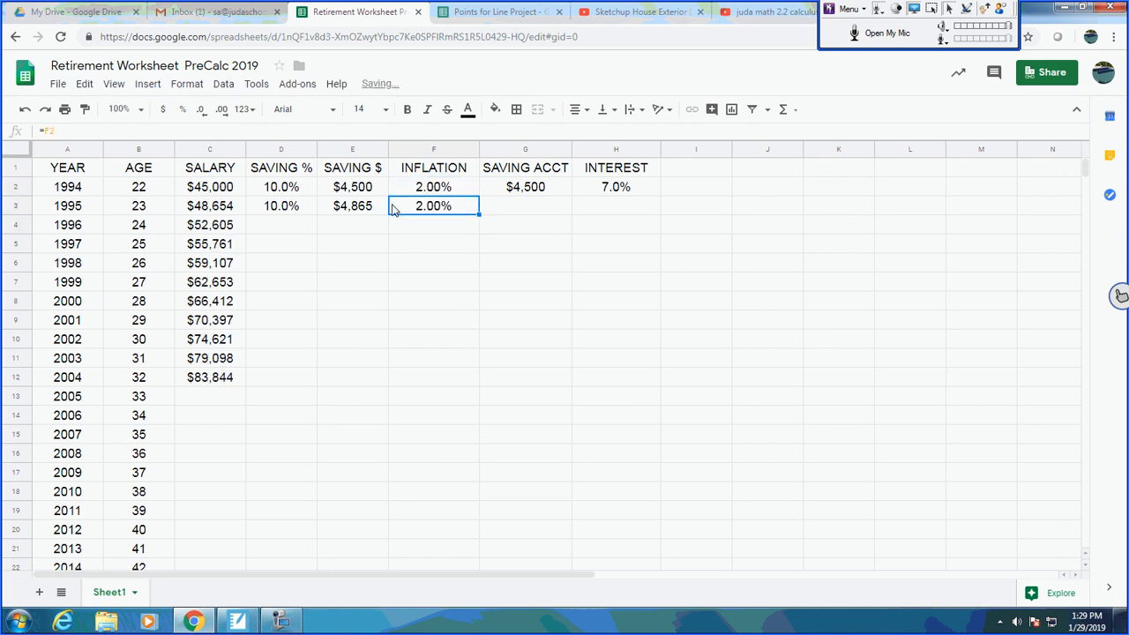
pyautogui.press('Right')
pyautogui.press('Up')
pyautogui.press('Down')
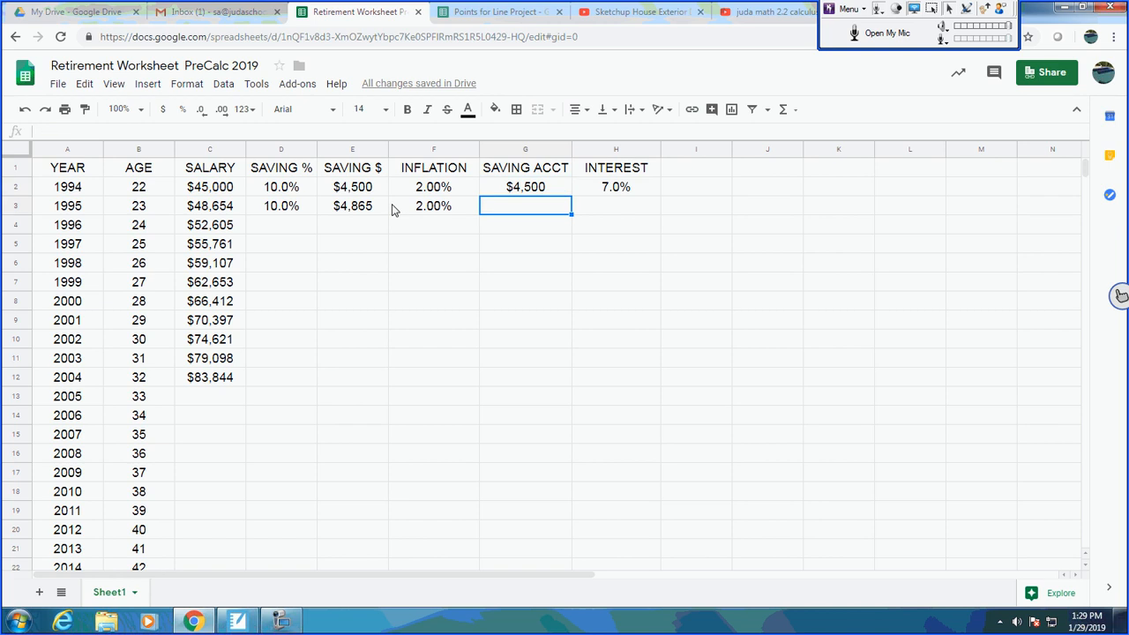
pyautogui.write('=')
pyautogui.press('Left')
pyautogui.press('Left')
pyautogui.press('Left')
pyautogui.press('Right')
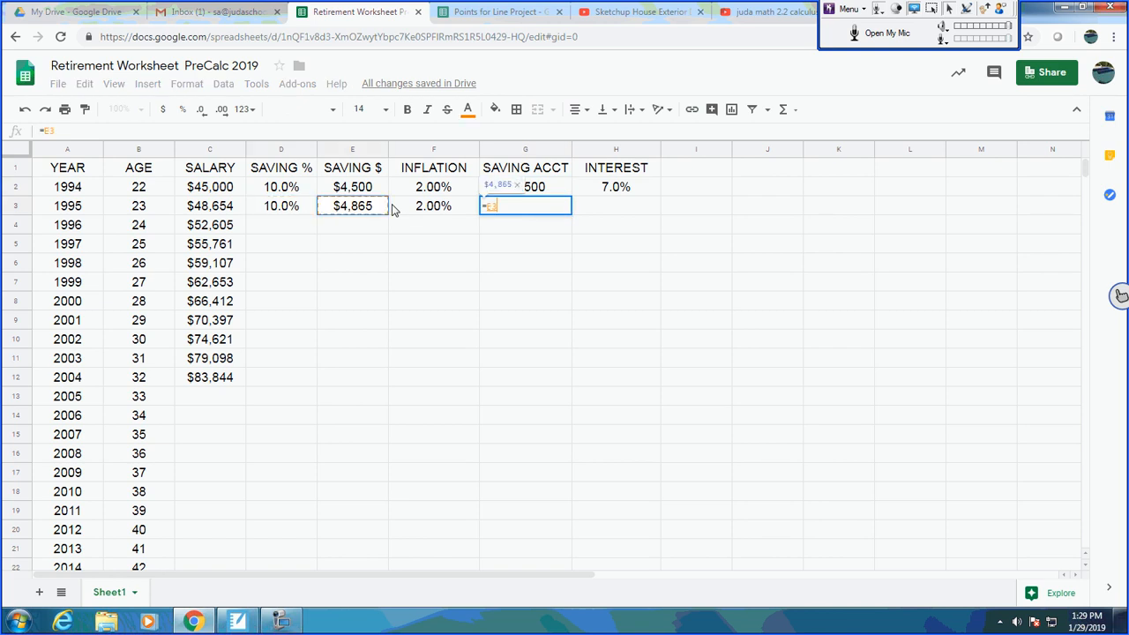
pyautogui.press('Return')
pyautogui.press('Up')
pyautogui.press('Delete')
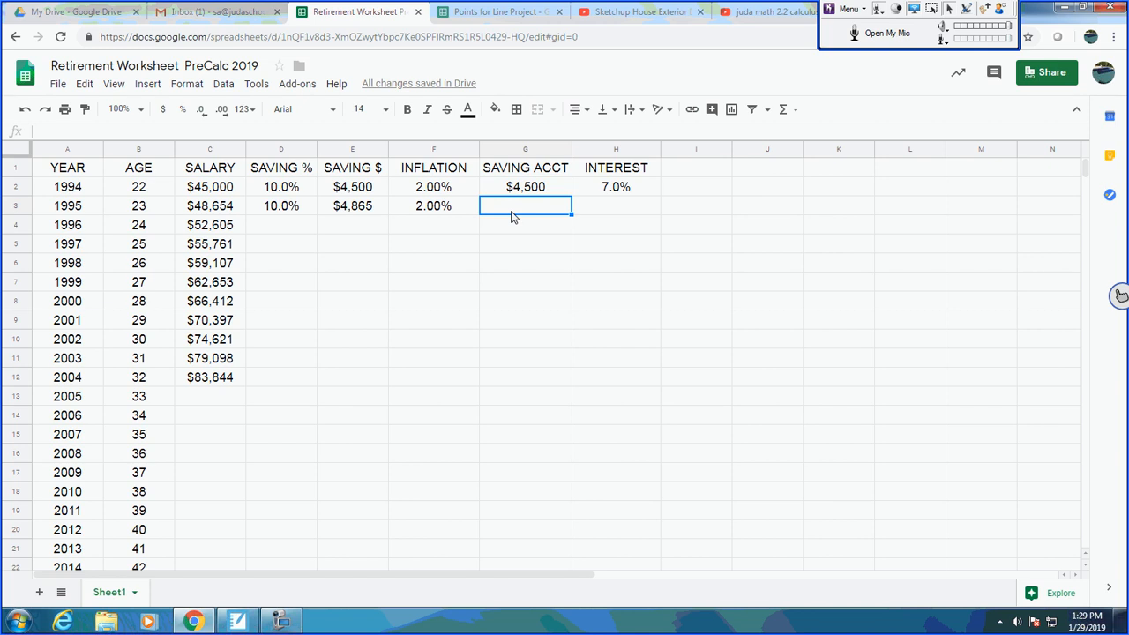
# Step: Enter the formula =G2(1+H2) in cell G3 to grow the previous year's savings account by its interest
pyautogui.write('=')
pyautogui.press('Up')
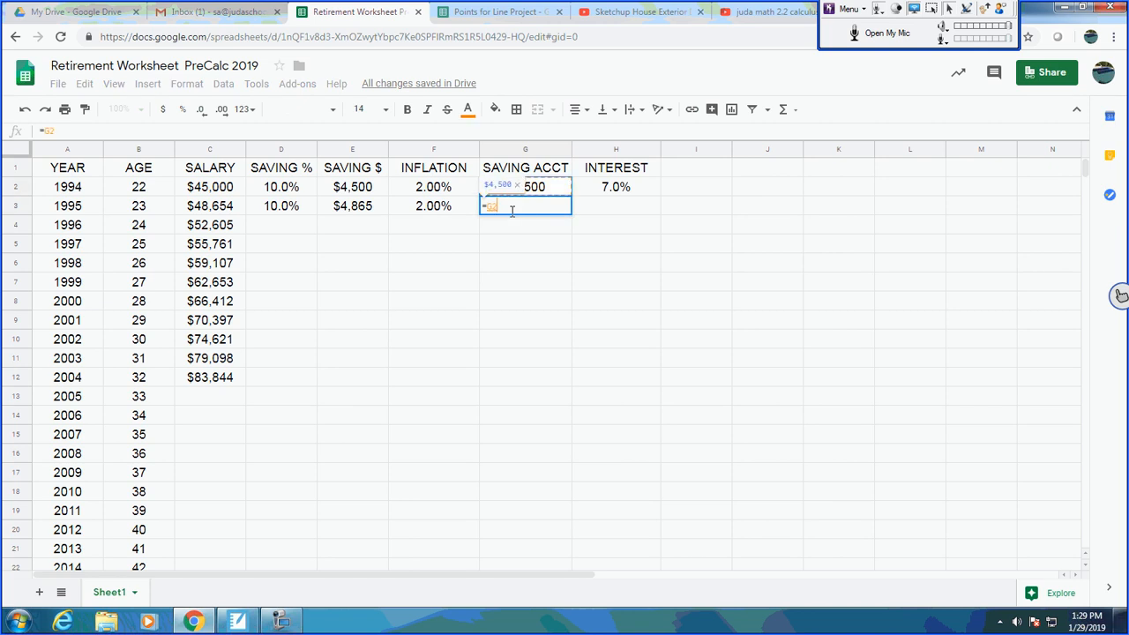
pyautogui.write('(1+')
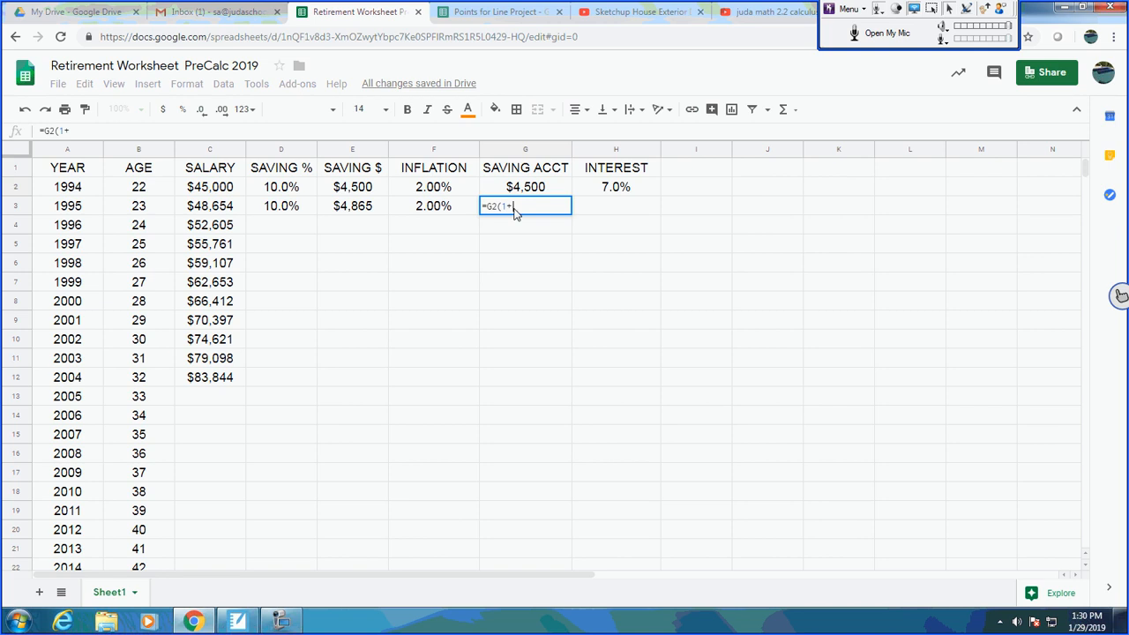
pyautogui.click(639, 196)
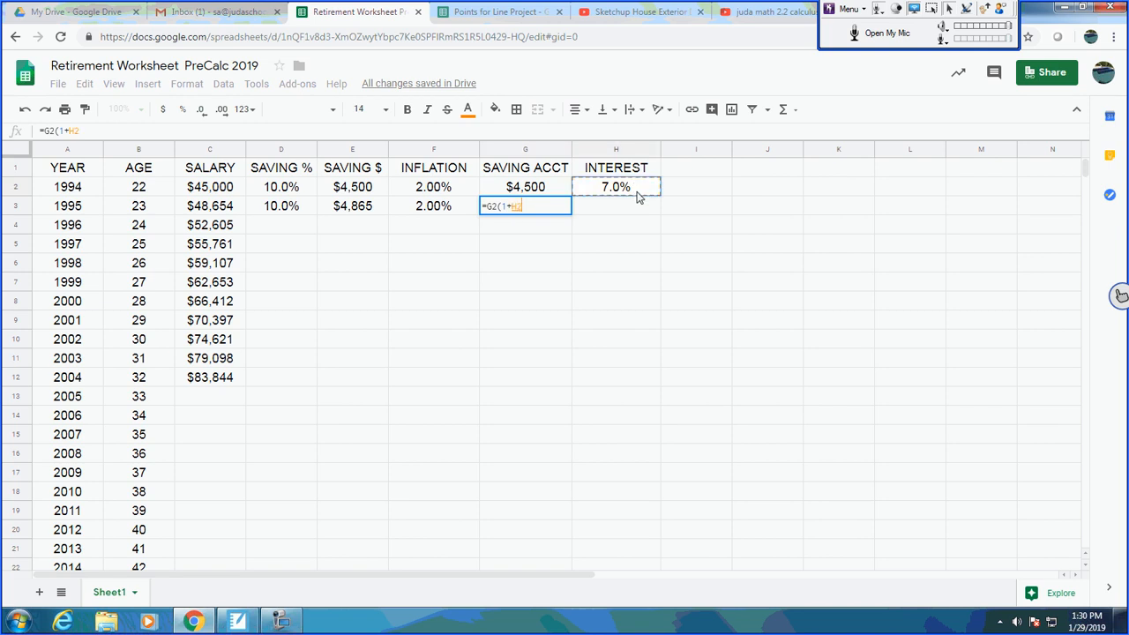
pyautogui.write(')')
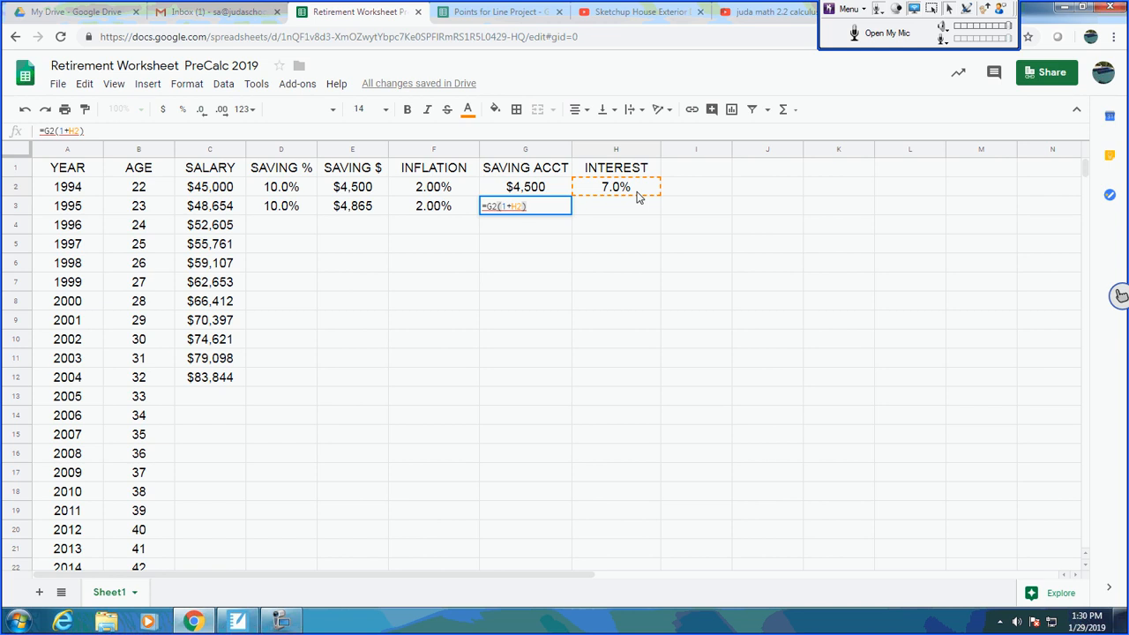
pyautogui.press('Return')
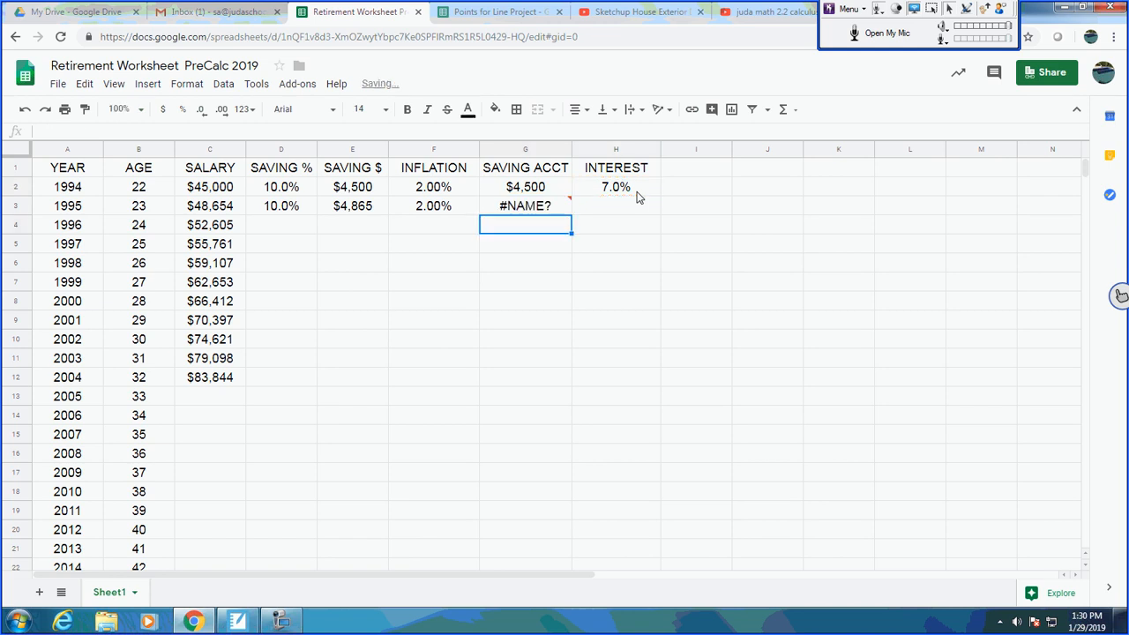
# Step: Correct the savings account formula in cell G3 to =G2*(1+H2) by inserting the missing multiplication sign
pyautogui.press('Up')
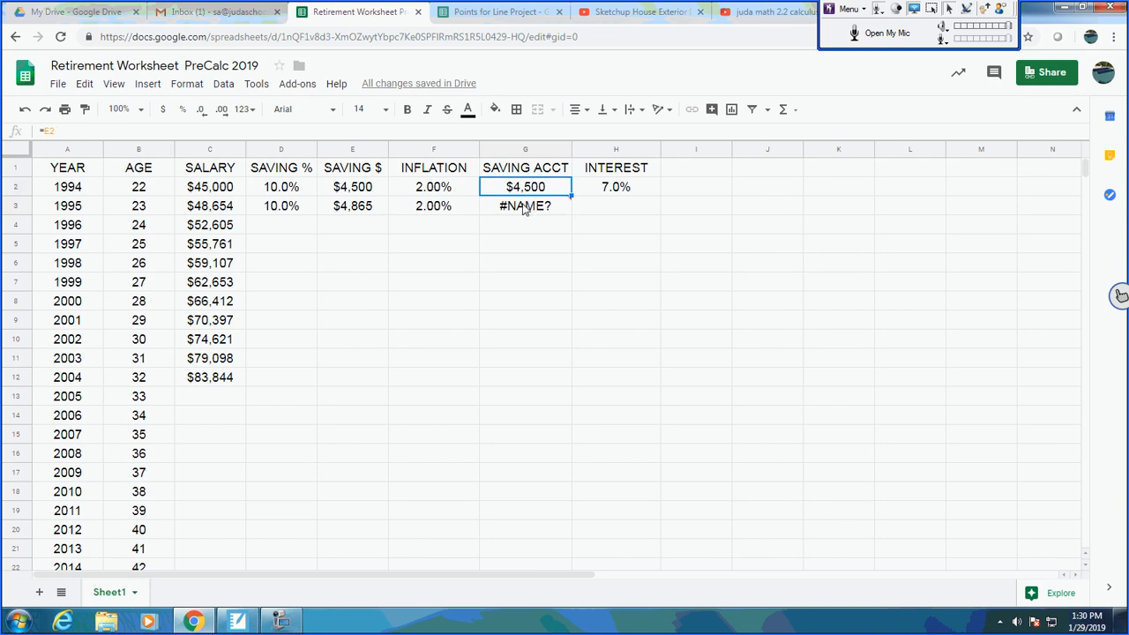
pyautogui.moveTo(524, 210)
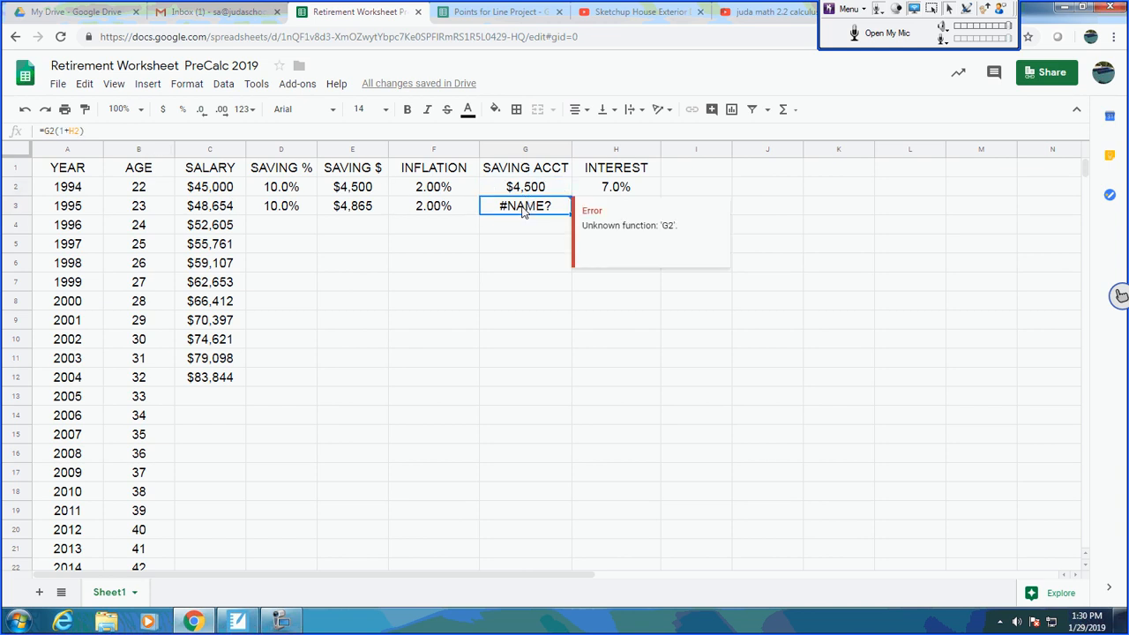
pyautogui.click(54, 130)
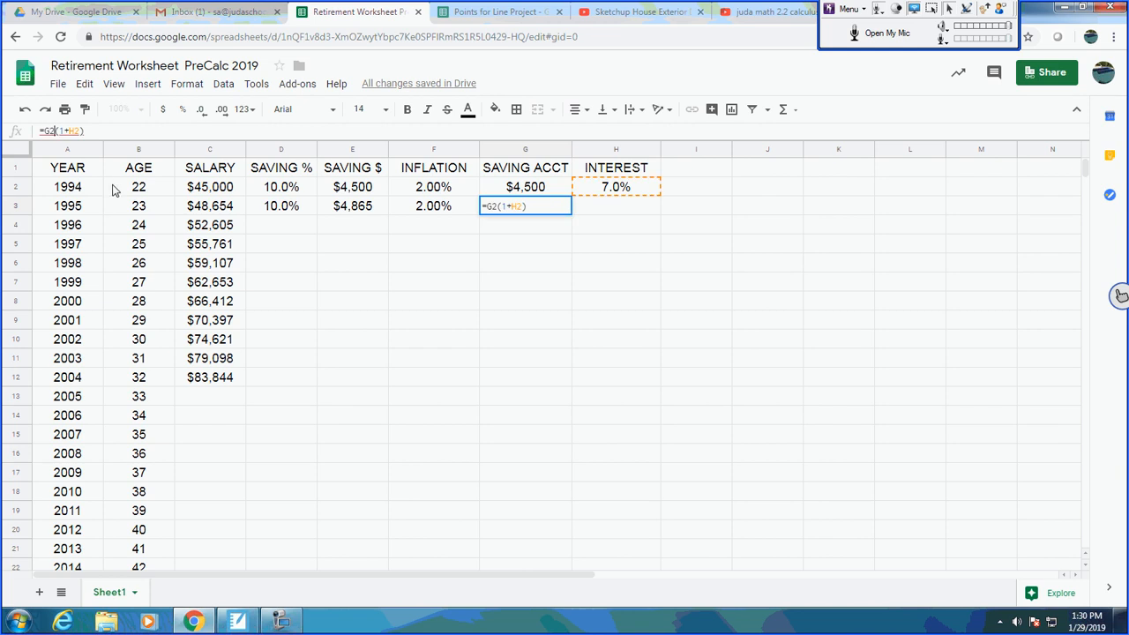
pyautogui.write('*')
pyautogui.press('Return')
pyautogui.press('Up')
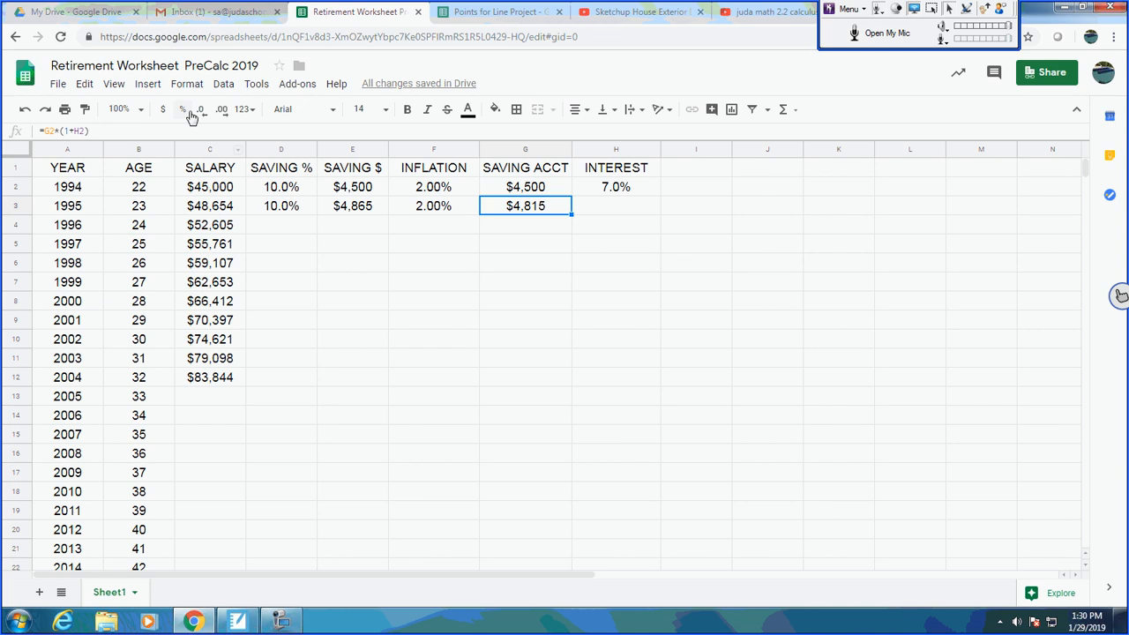
# Step: Add the 1995 savings amount to the cell G3 formula, making it =G2*(1+H2)+E3
pyautogui.click(125, 133)
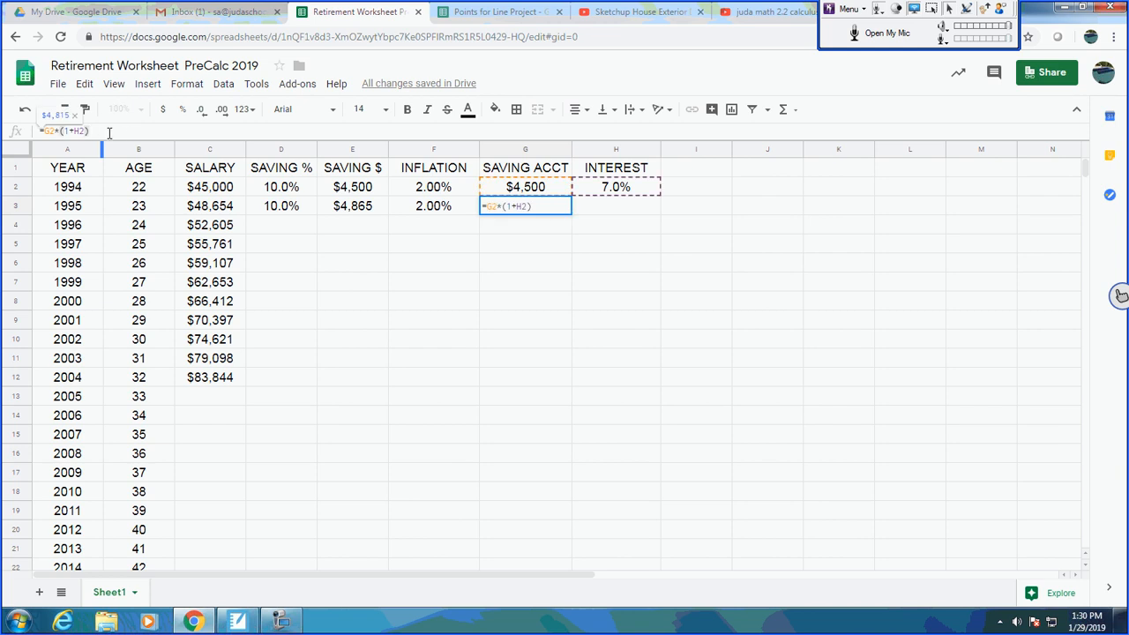
pyautogui.write('+')
pyautogui.click(358, 212)
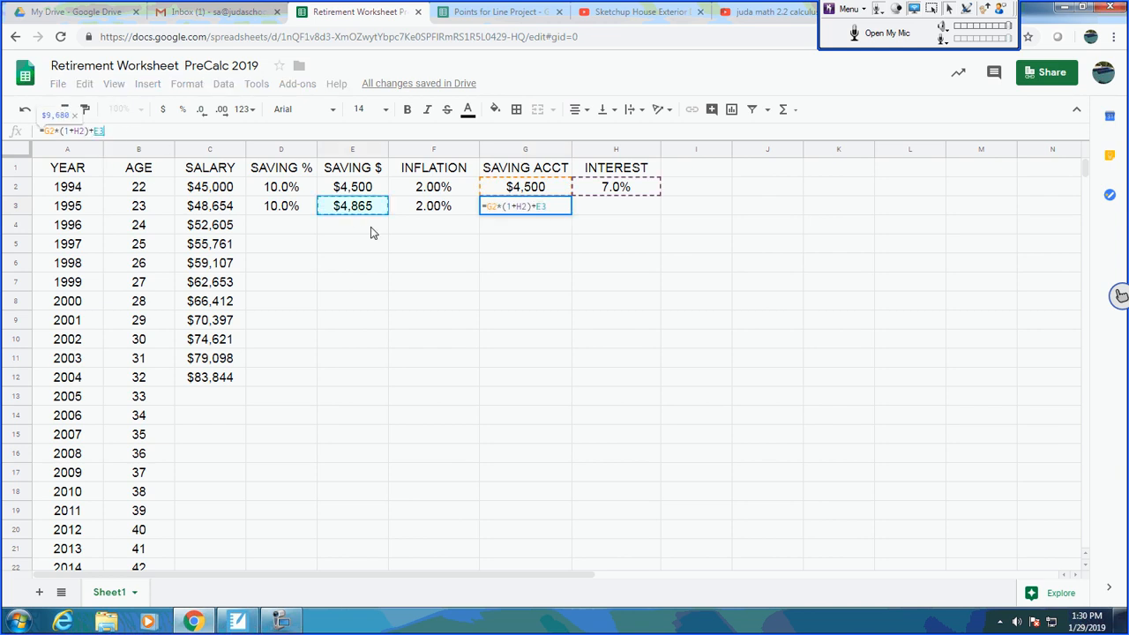
pyautogui.press('Return')
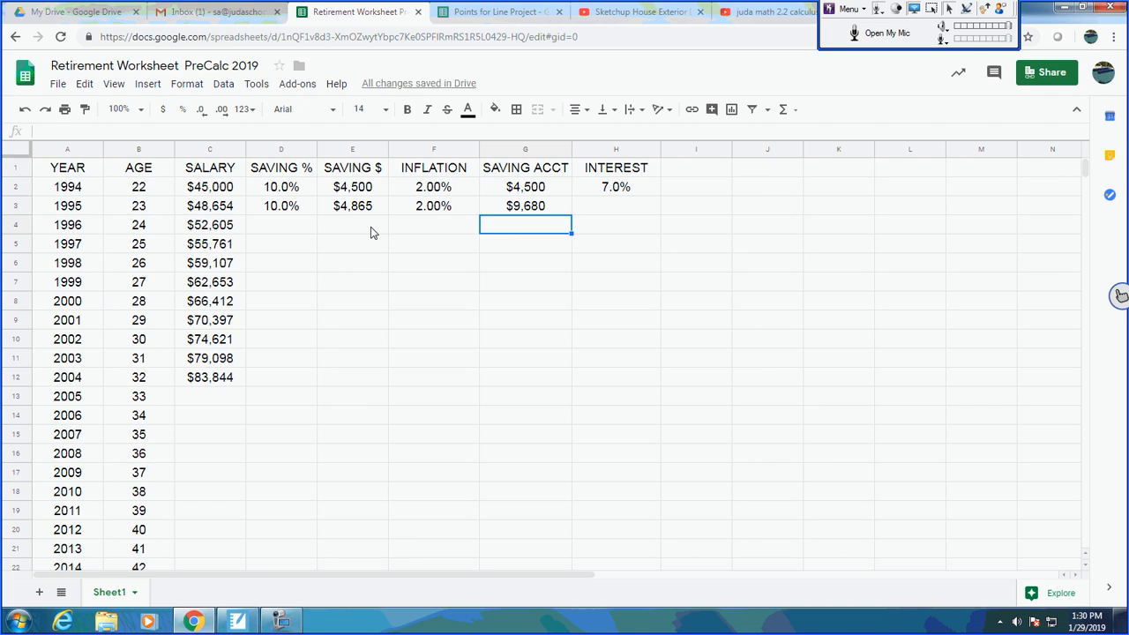
# Step: Enter the formula =H2 in cell H3 so the 1995 interest rate follows the first year's rate
pyautogui.press('Up')
pyautogui.press('Right')
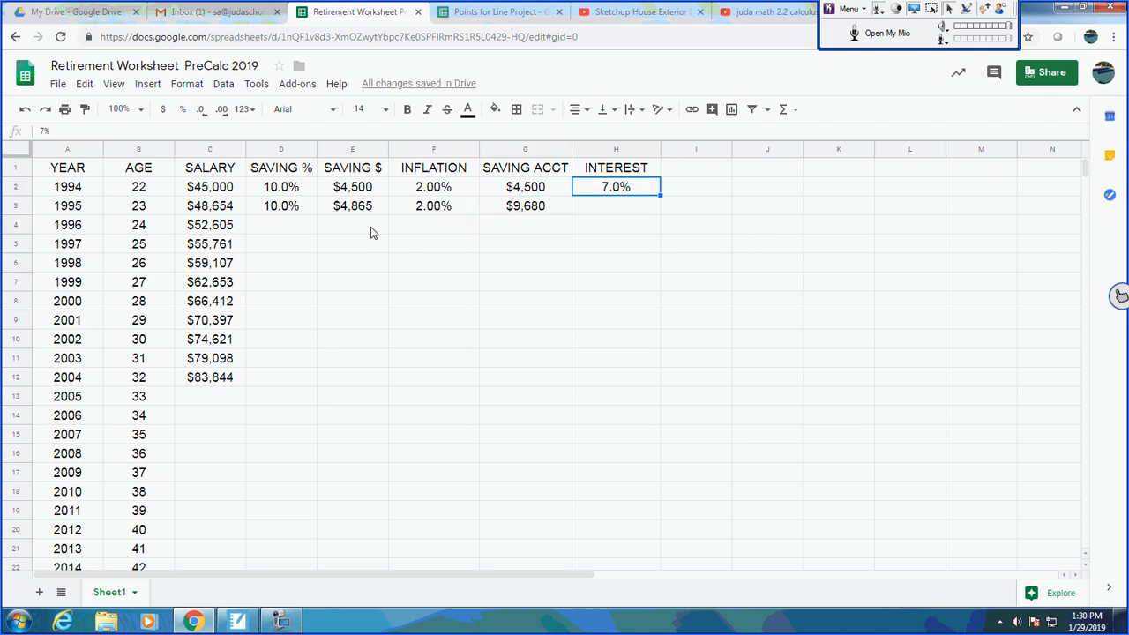
pyautogui.press('Down')
pyautogui.write('=')
pyautogui.press('Up')
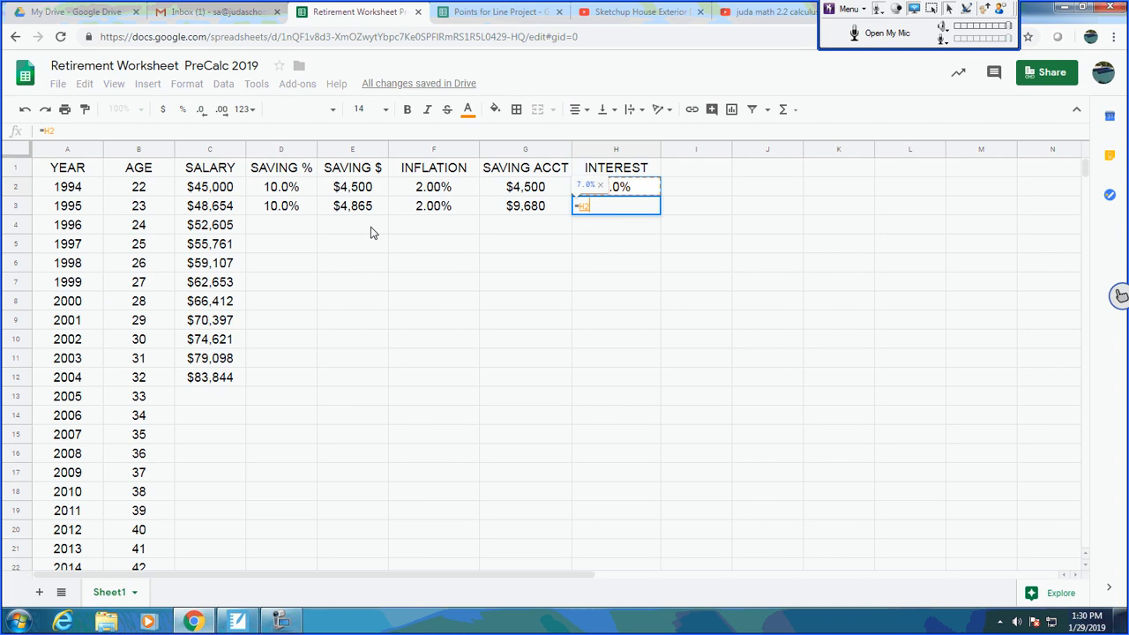
pyautogui.press('Return')
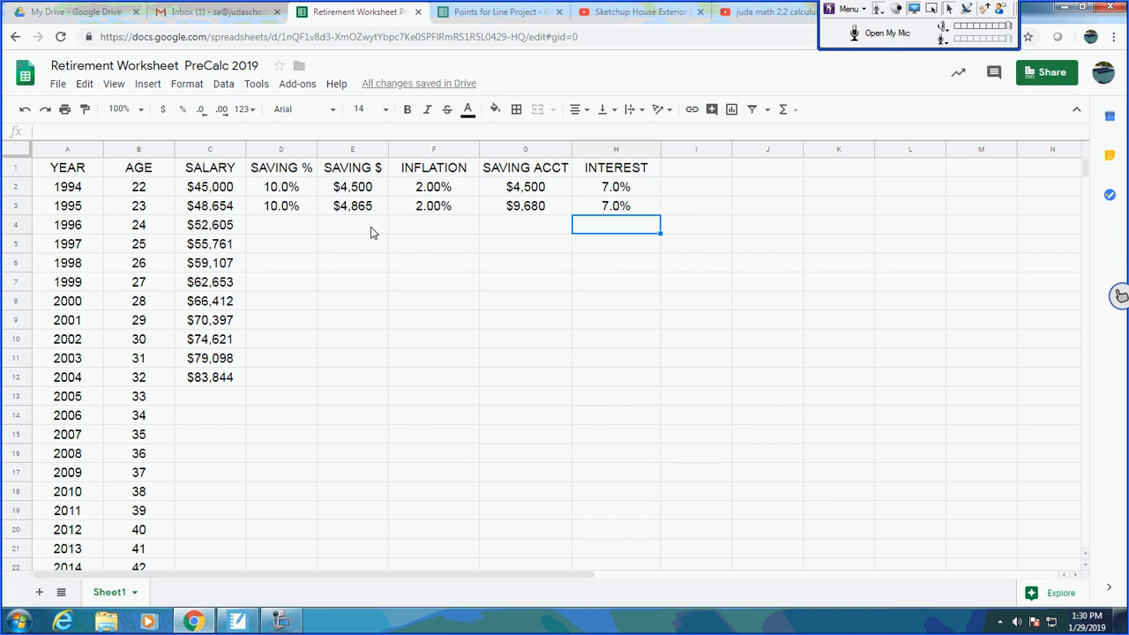
# Step: Copy the 1995 formulas in D3:H3 down into D4:H12 to fill the savings, inflation and interest columns through 2004
pyautogui.press('Up')
pyautogui.press('Left')
pyautogui.press('Left')
pyautogui.press('Left')
pyautogui.press('Left')
pyautogui.hotkey('shift', 'Right')
pyautogui.hotkey('shift', 'Right')
pyautogui.hotkey('shift', 'Right')
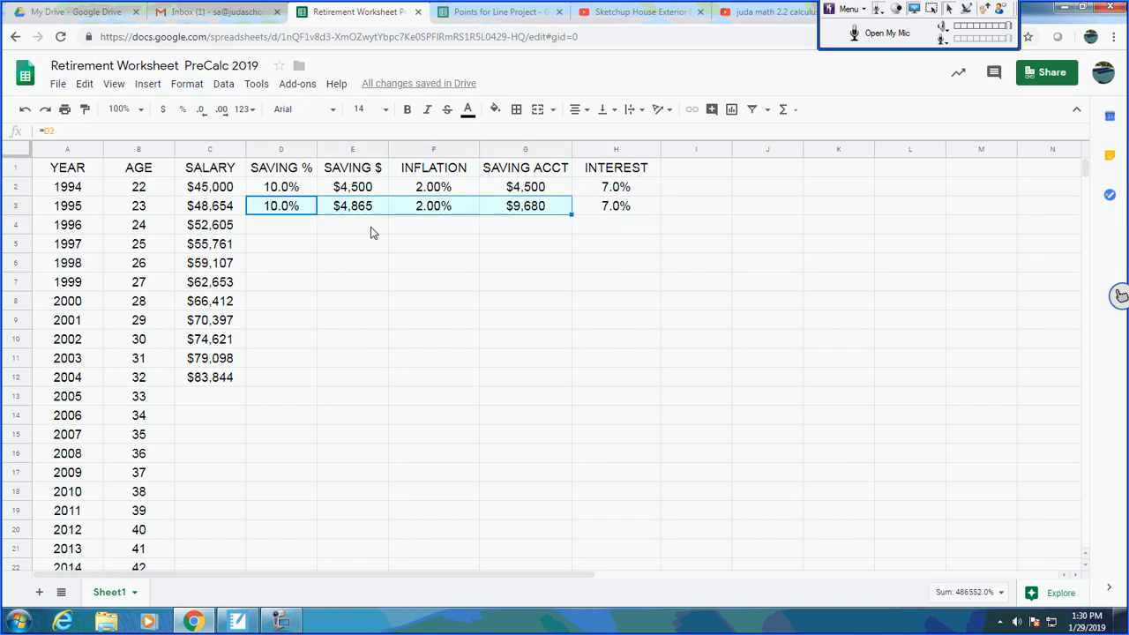
pyautogui.hotkey('shift', 'Right')
pyautogui.hotkey('ctrl', 'c')
pyautogui.press('Down')
pyautogui.hotkey('shift', 'Right')
pyautogui.hotkey('shift', 'Right')
pyautogui.hotkey('shift', 'Right')
pyautogui.hotkey('shift', 'Right')
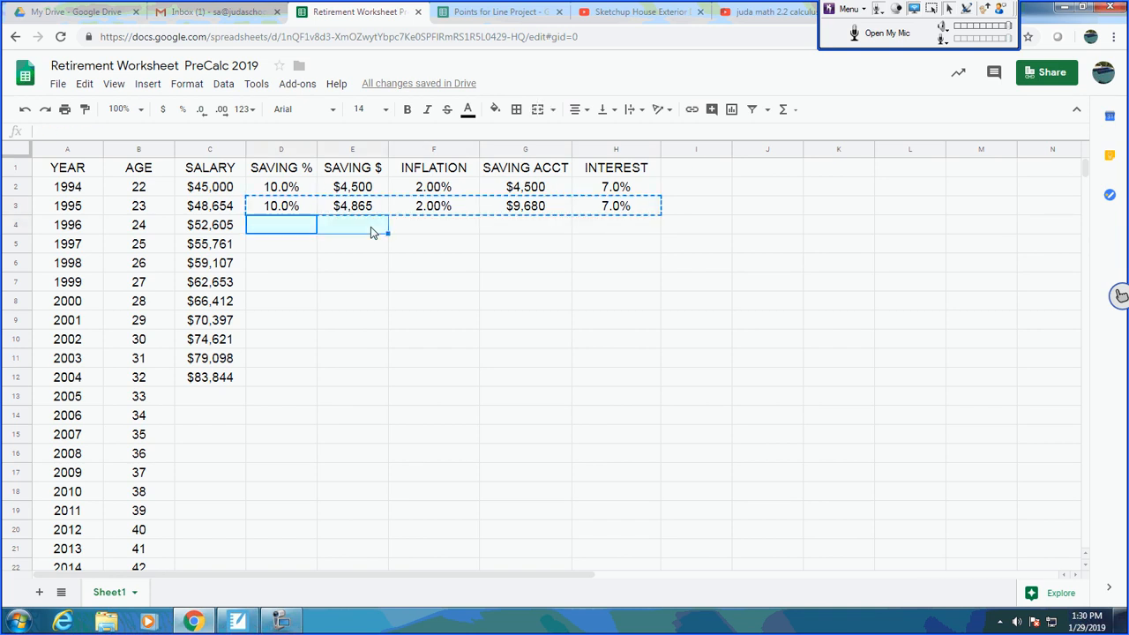
pyautogui.hotkey('shift', 'Down')
pyautogui.hotkey('shift', 'Down')
pyautogui.hotkey('shift', 'Down')
pyautogui.hotkey('shift', 'Down')
pyautogui.hotkey('shift', 'Down')
pyautogui.hotkey('shift', 'Down')
pyautogui.hotkey('shift', 'Down')
pyautogui.hotkey('shift', 'Down')
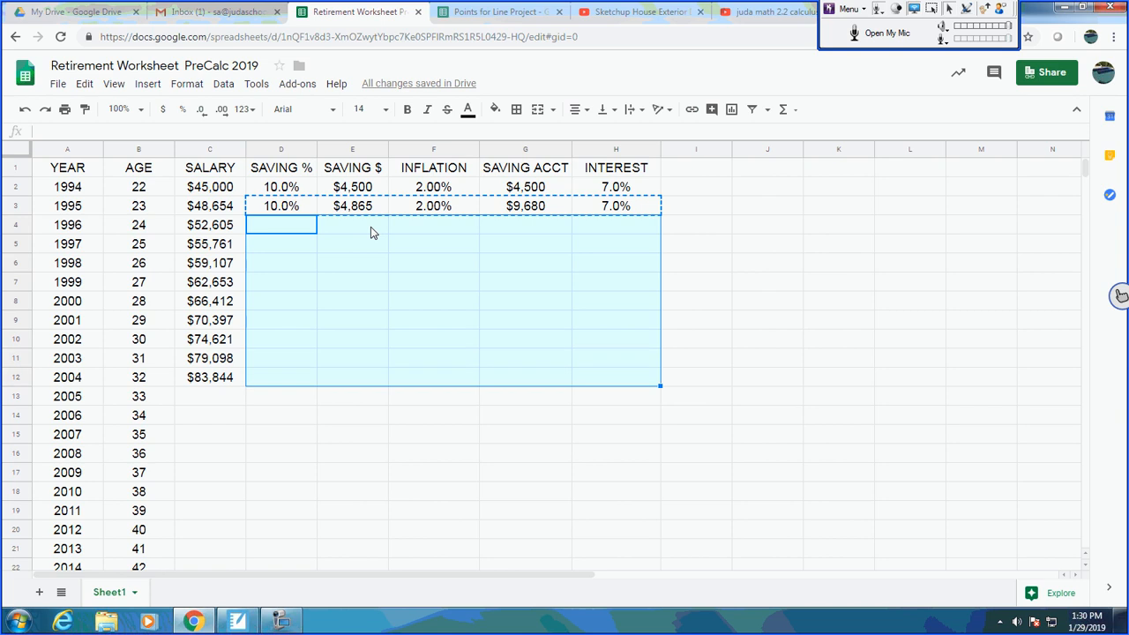
pyautogui.hotkey('ctrl', 'v')
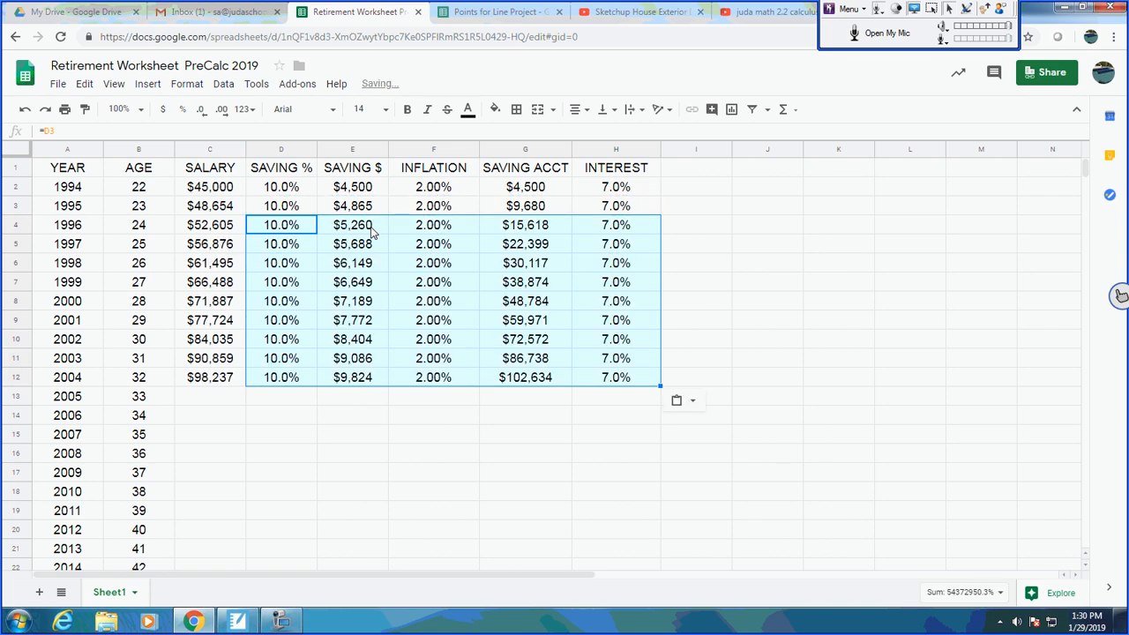
pyautogui.press('Down')
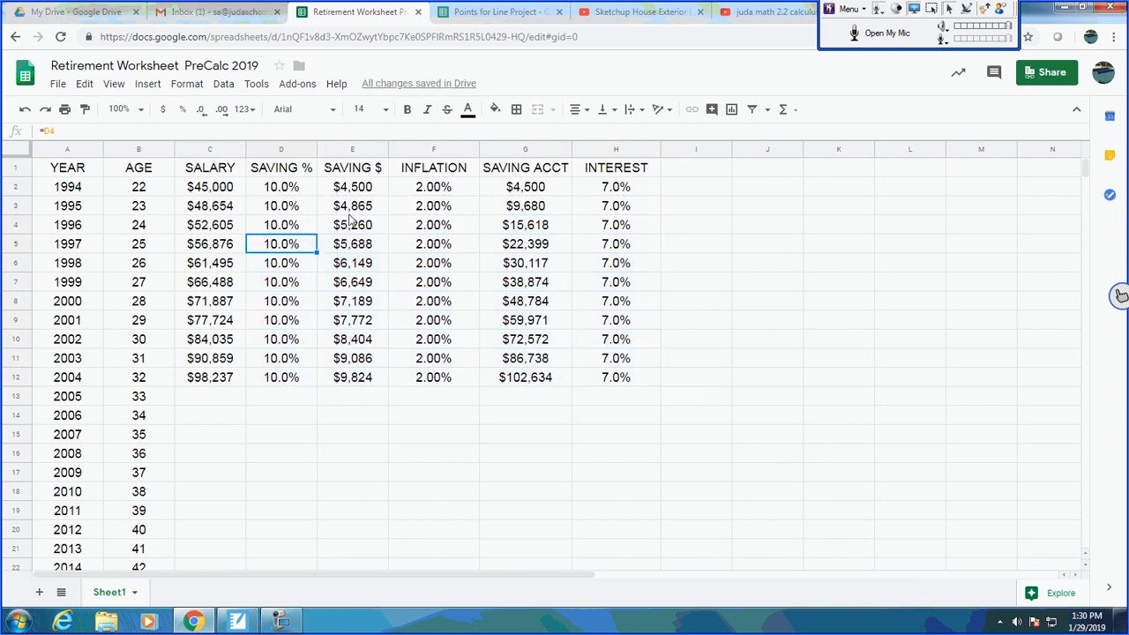
# Step: Check the 2004 savings account formula in G12 and the combined savings amounts in E2:E12
pyautogui.click(542, 381)
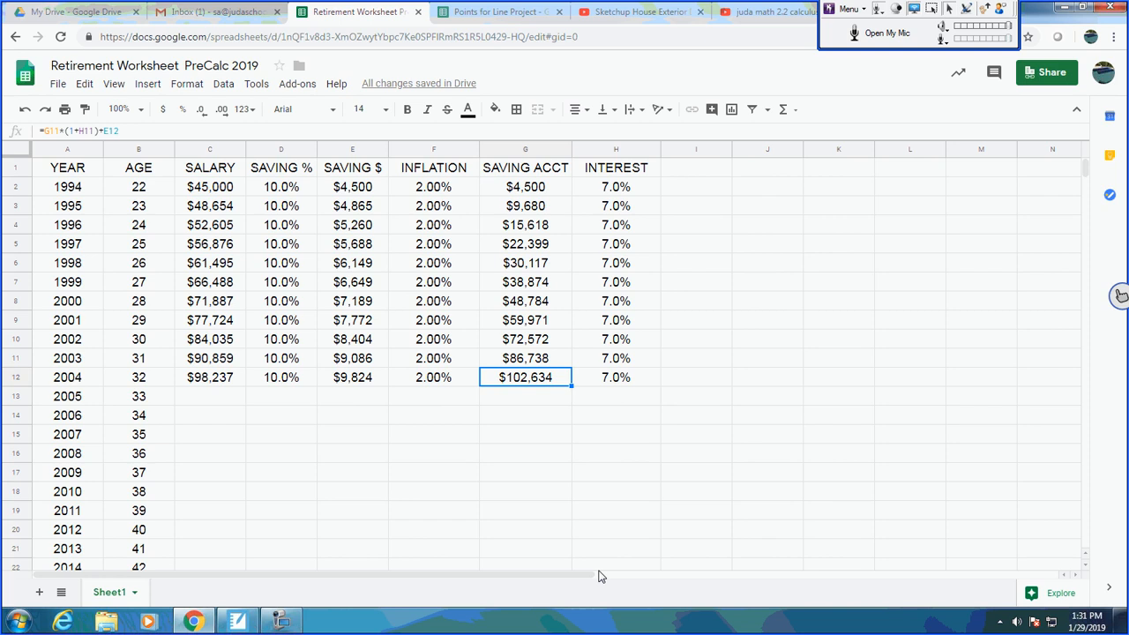
pyautogui.click(365, 190)
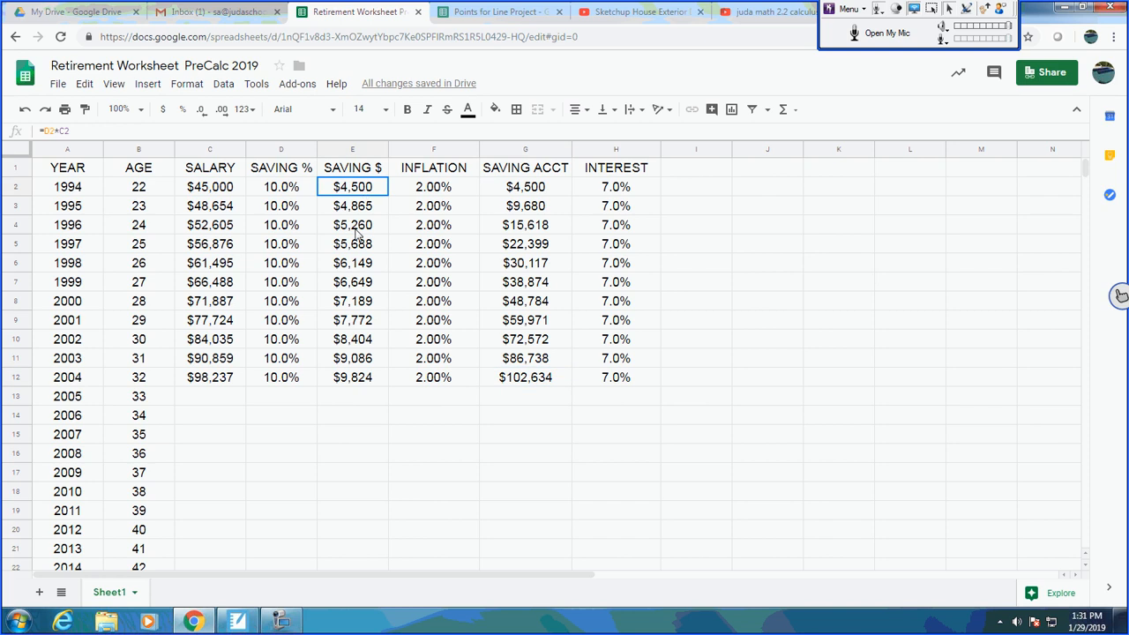
pyautogui.keyDown('shift'); pyautogui.click(357, 380); pyautogui.keyUp('shift')
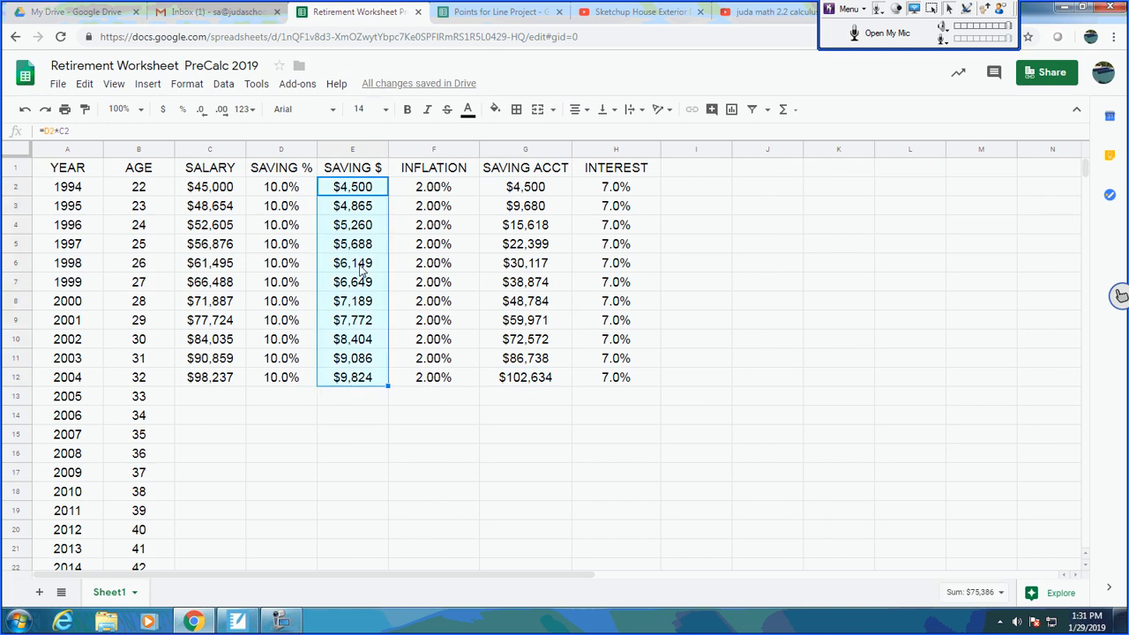
# Step: Enter the formula =SUM(E2:E12) in cell E13 to total the savings amounts from 1994 to 2004
pyautogui.click(716, 346)
pyautogui.press('Right')
pyautogui.press('Down')
pyautogui.press('Left')
pyautogui.press('Left')
pyautogui.press('Left')
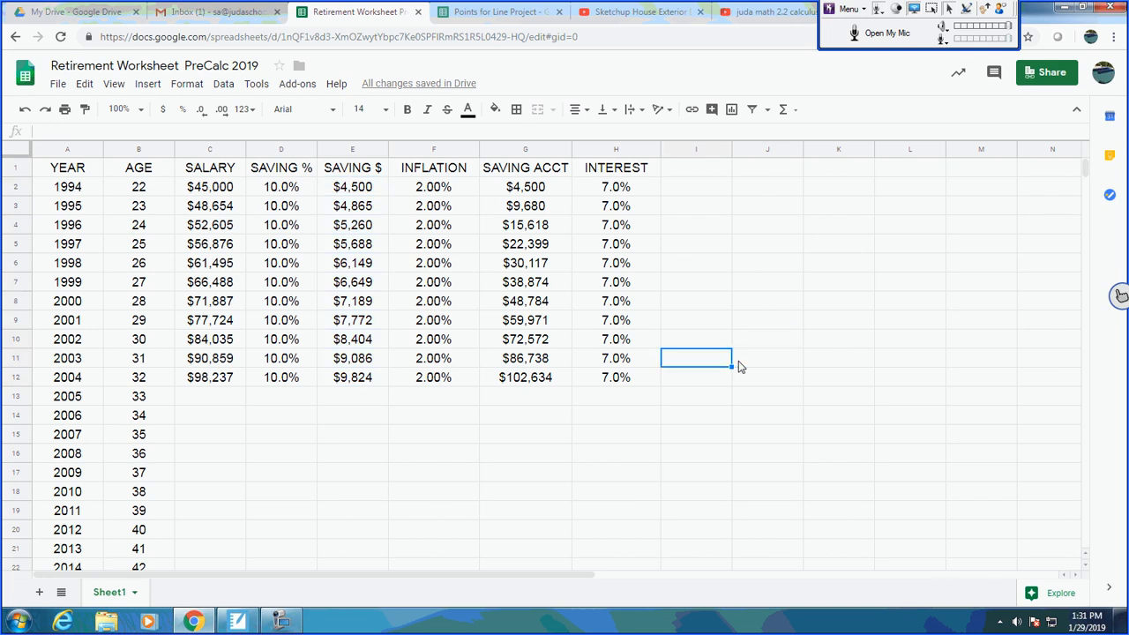
pyautogui.press('Left')
pyautogui.click(345, 401)
pyautogui.write('=SUM*')
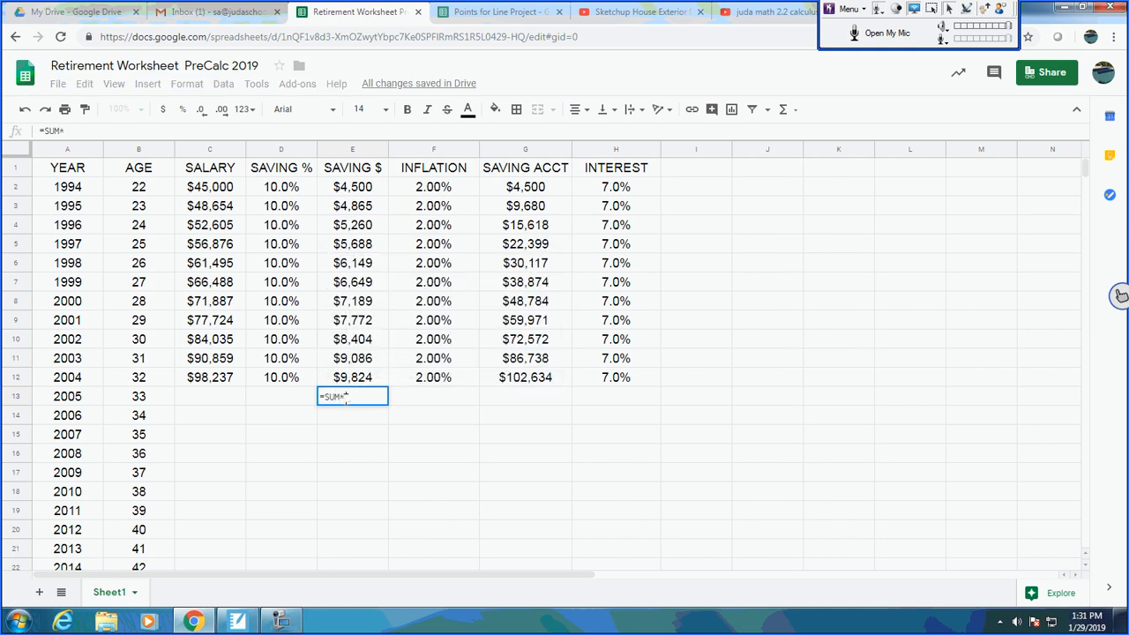
pyautogui.press('BackSpace')
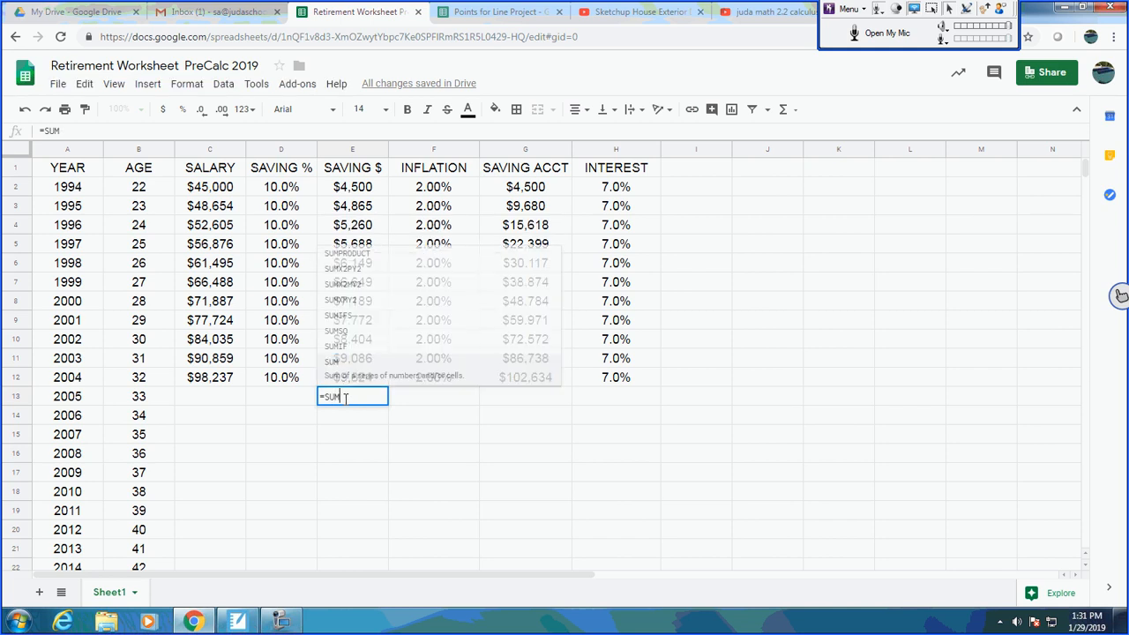
pyautogui.write('(')
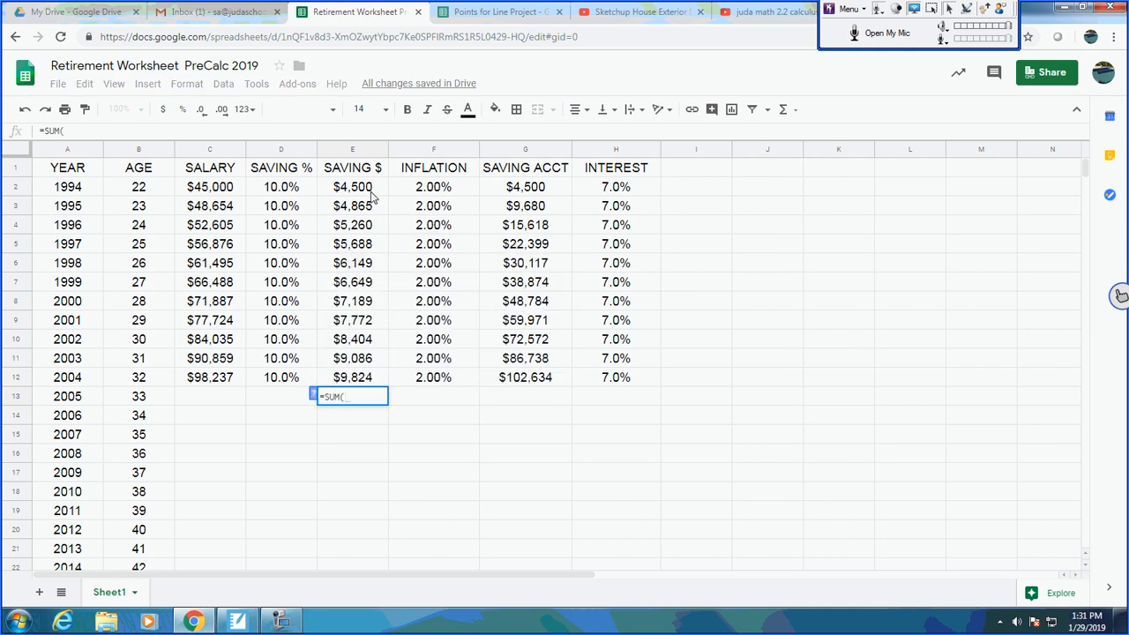
pyautogui.moveTo(371, 195); pyautogui.dragTo(371, 379)
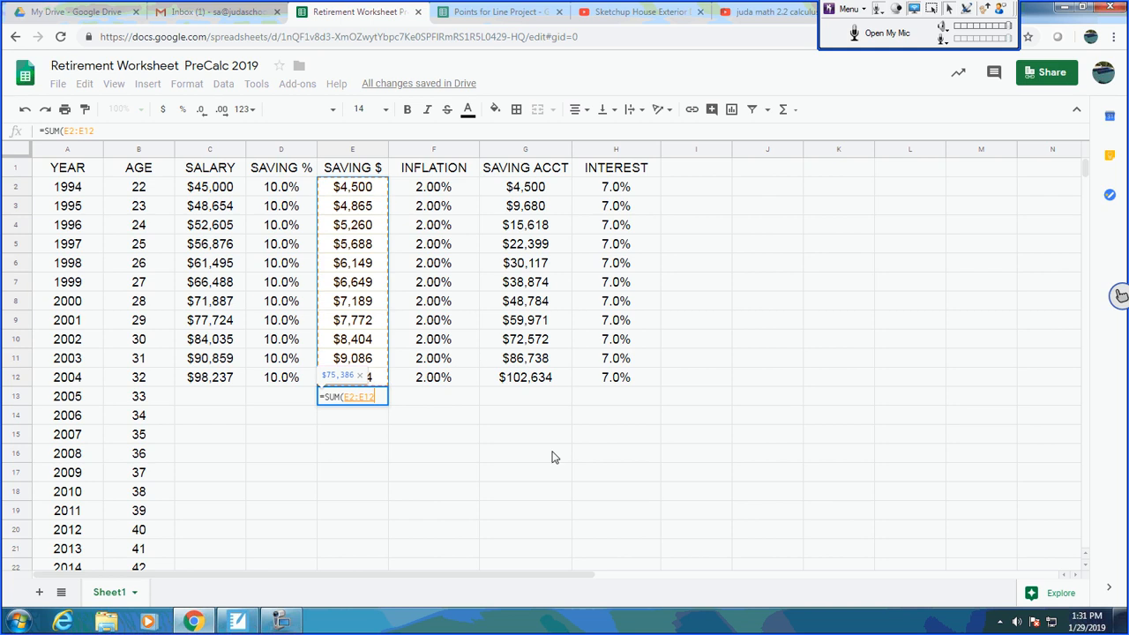
pyautogui.write(')')
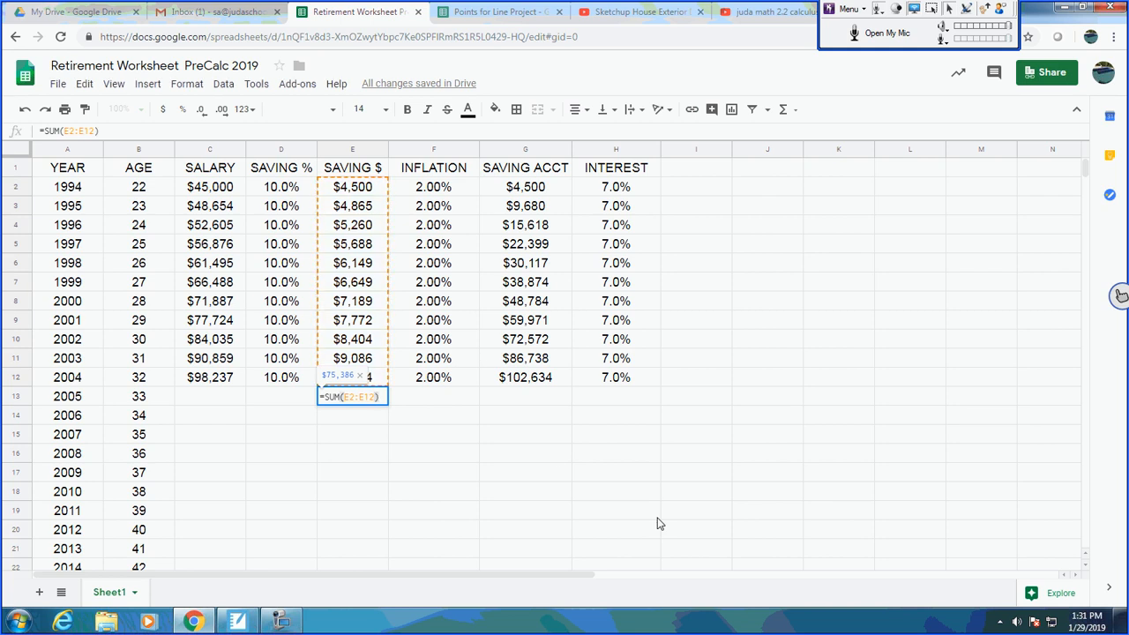
pyautogui.press('Return')
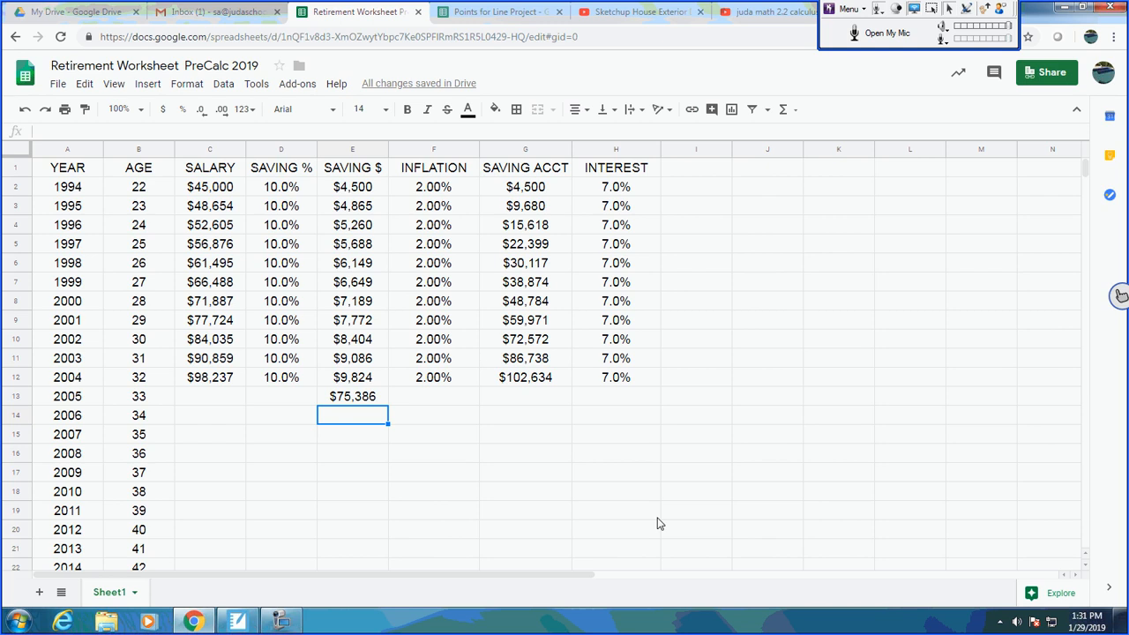
# Step: Try an interest rate of 8% in cell H2 and undo the change
pyautogui.click(612, 187)
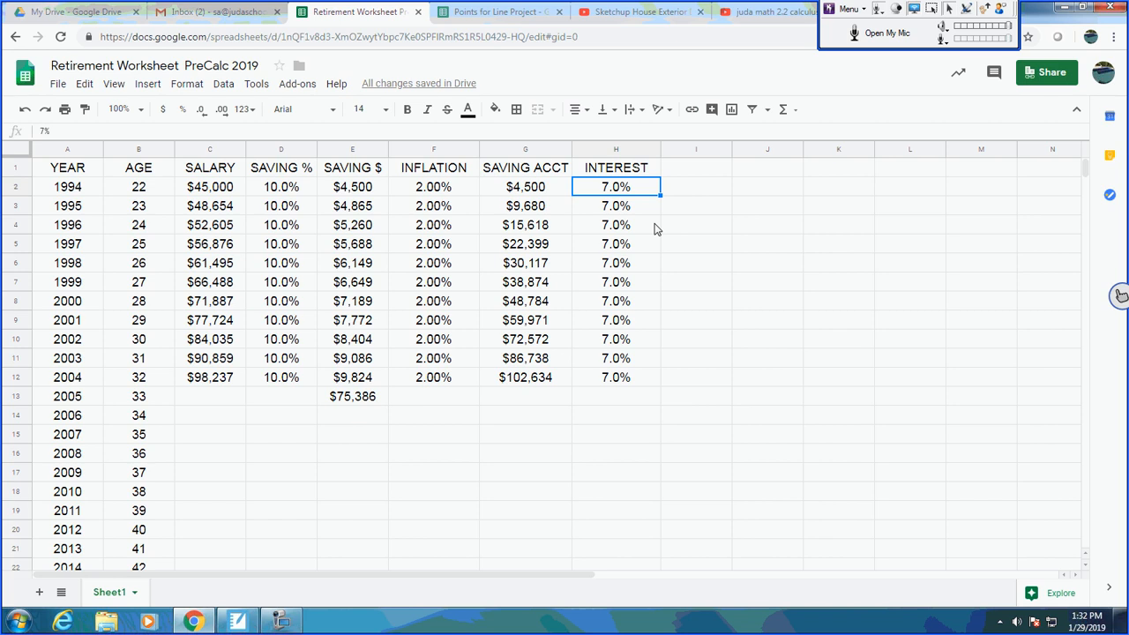
pyautogui.write('8')
pyautogui.press('Return')
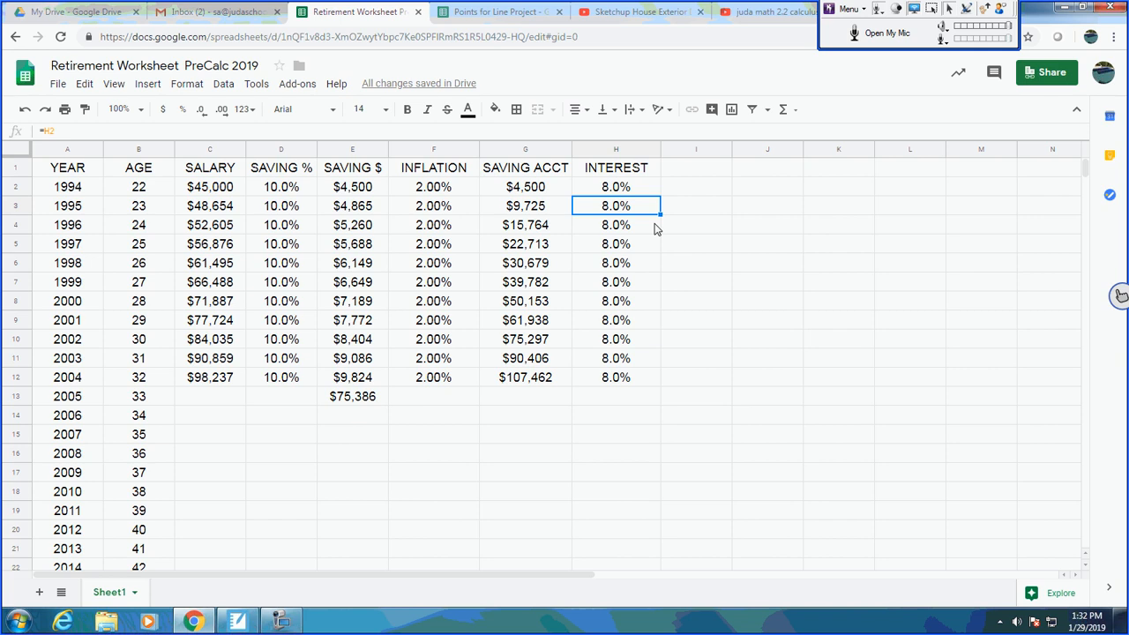
pyautogui.hotkey('ctrl', 'z')
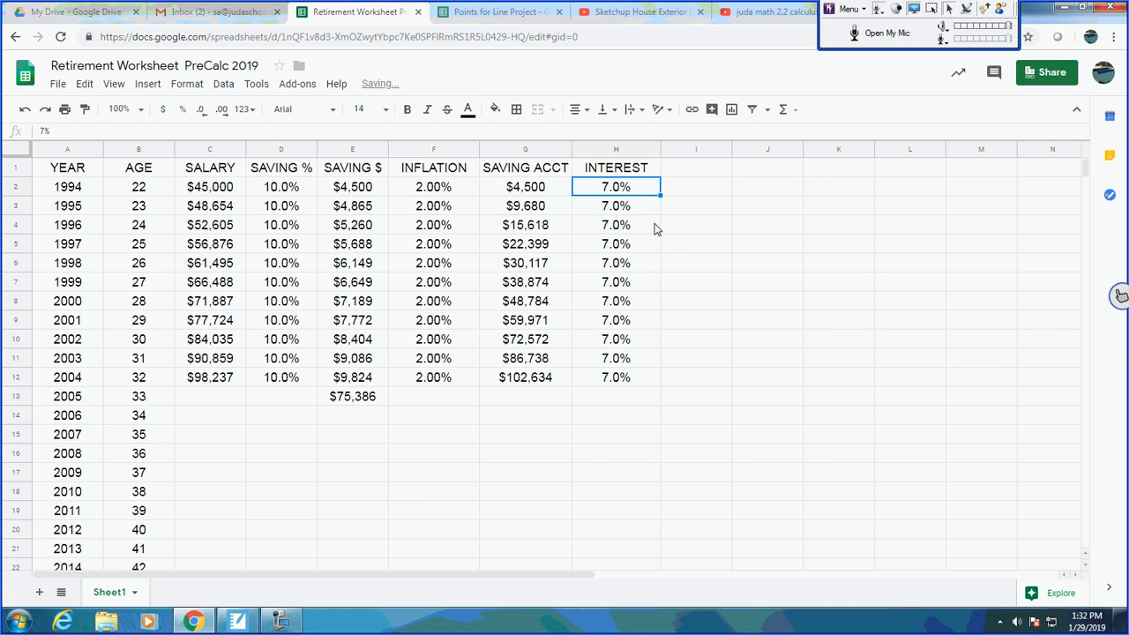
# Step: Delete the savings total from cell E13
pyautogui.click(348, 399)
pyautogui.press('Delete')
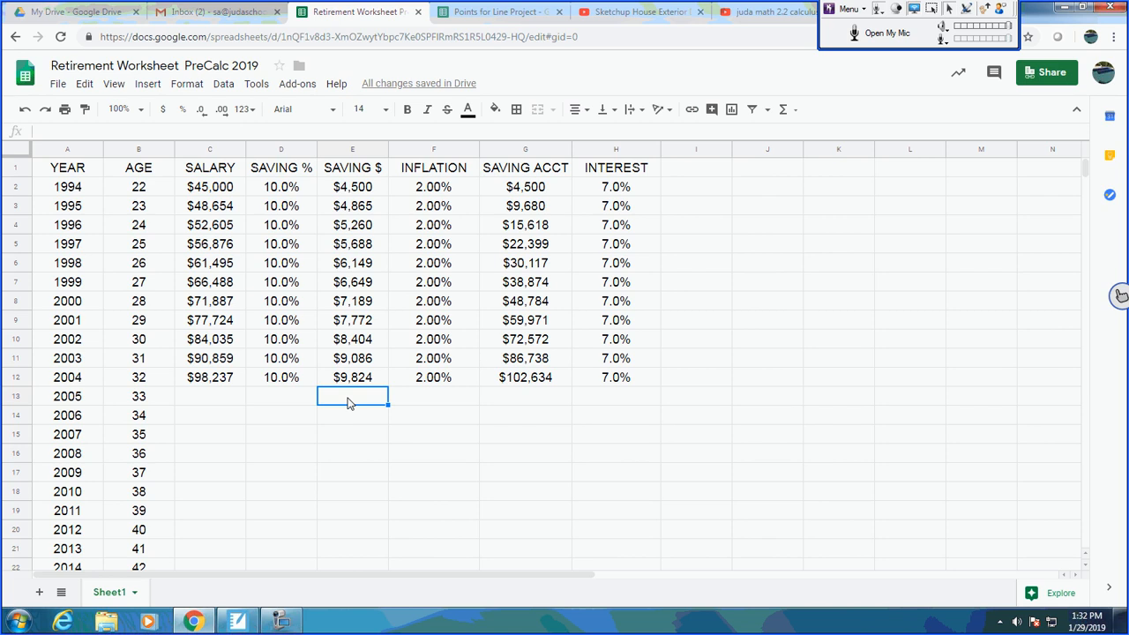
# Step: Copy the 2004 formulas in D12:H12 into row 13 for the year 2005
pyautogui.click(228, 379)
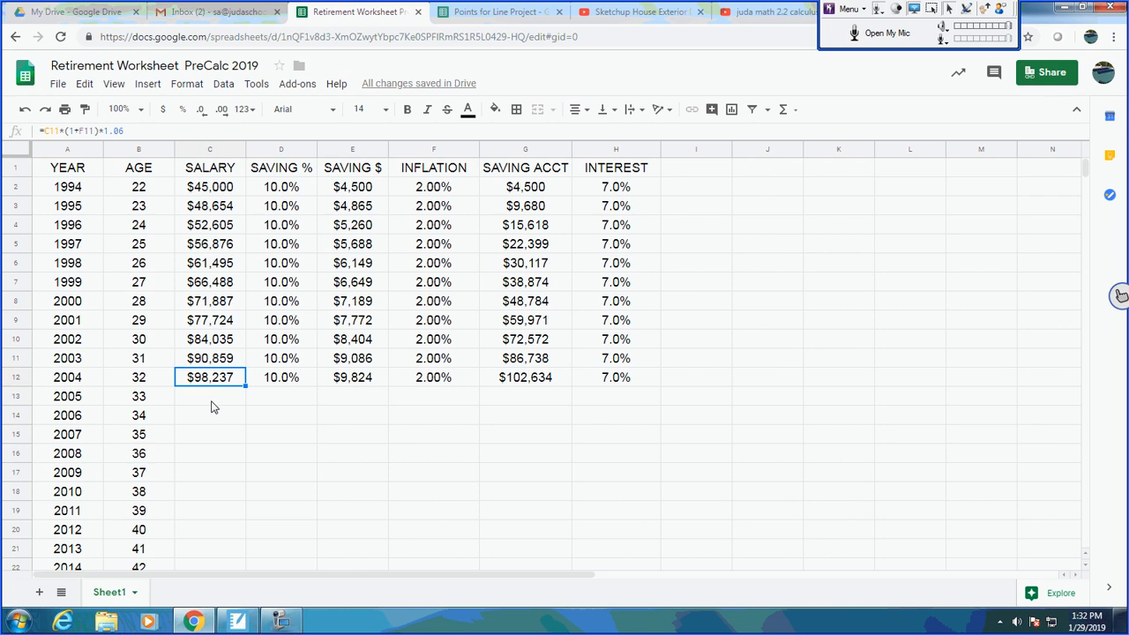
pyautogui.click(212, 404)
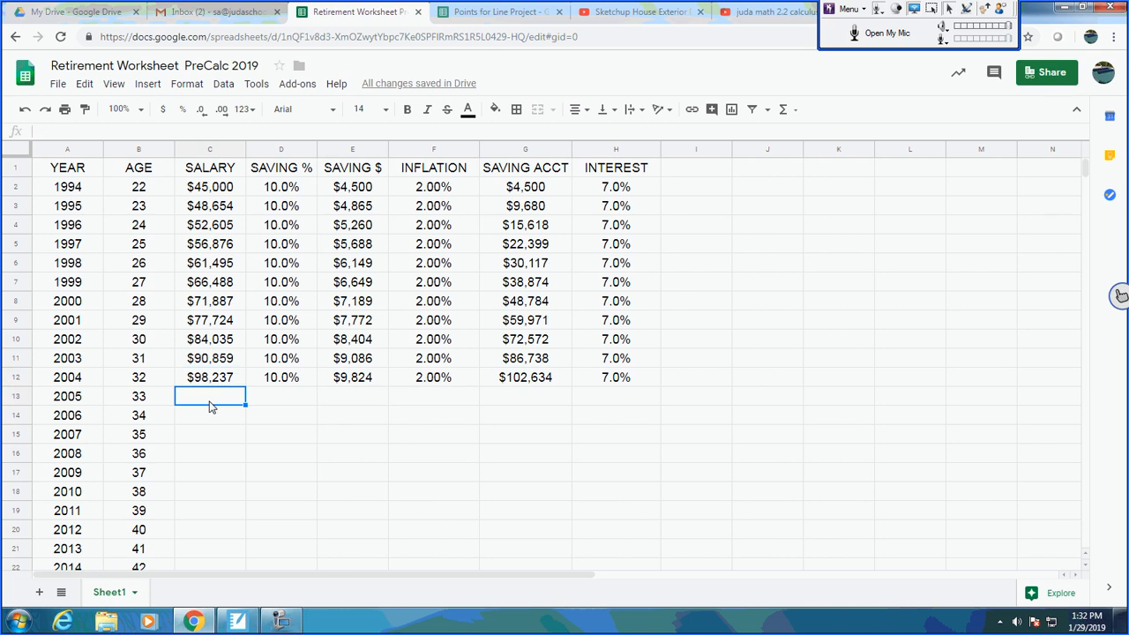
pyautogui.press('Right')
pyautogui.press('Up')
pyautogui.hotkey('shift', 'Right')
pyautogui.hotkey('shift', 'Right')
pyautogui.hotkey('shift', 'Right')
pyautogui.hotkey('shift', 'Right')
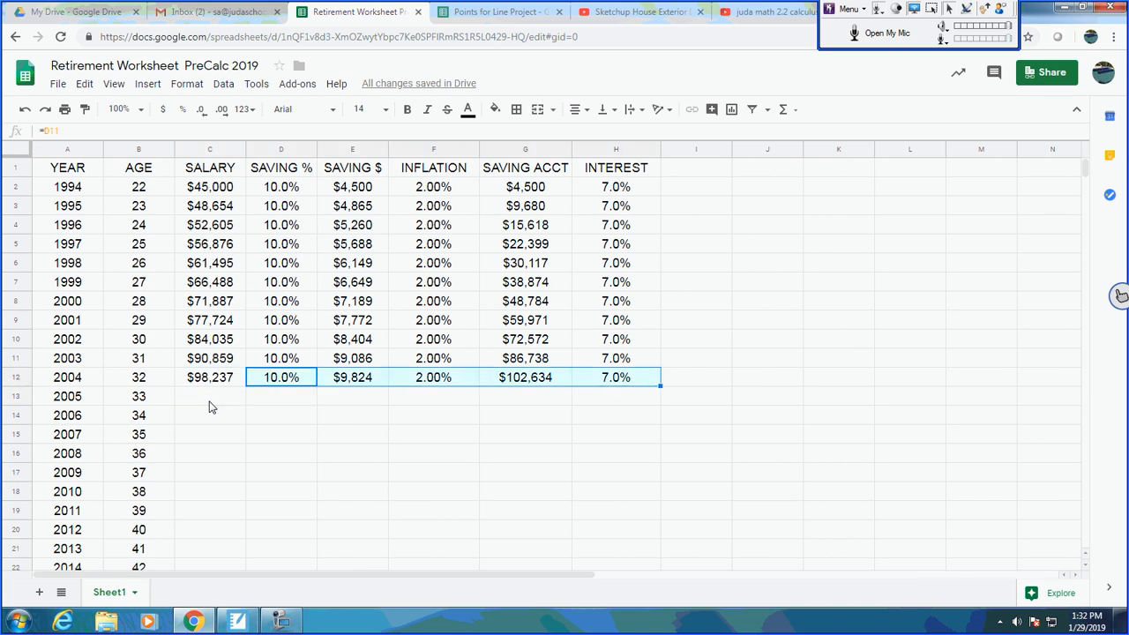
pyautogui.hotkey('ctrl', 'c')
pyautogui.press('Down')
pyautogui.hotkey('ctrl', 'v')
# Step: Enter the formula =C12*(1+F12) in cell C13 so the 2005 salary grows only by inflation
pyautogui.click(213, 405)
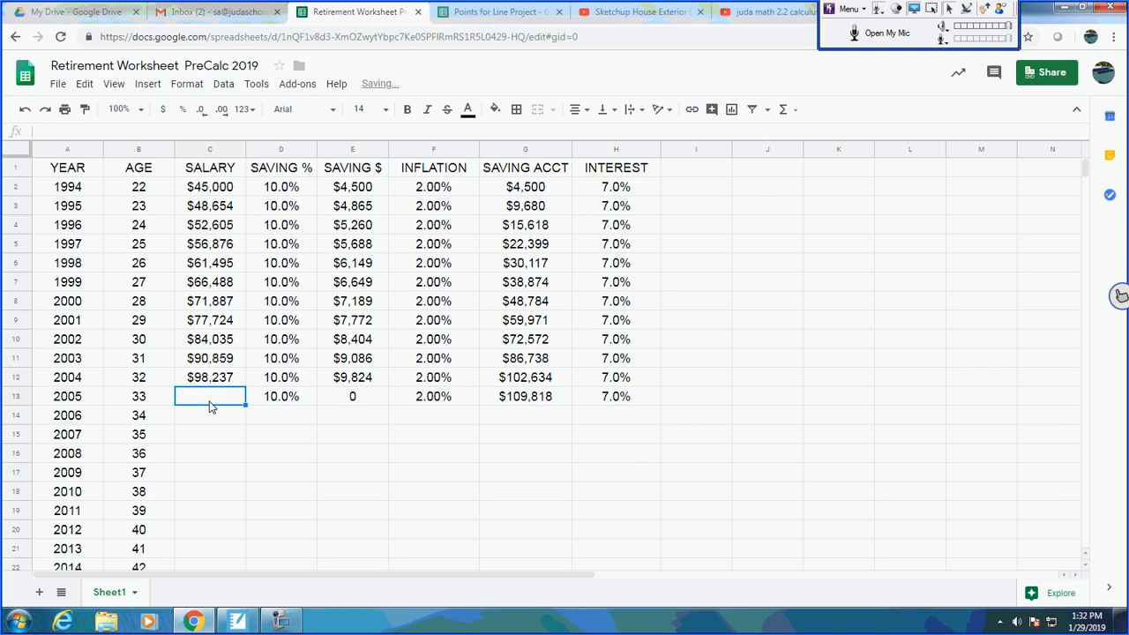
pyautogui.write('=')
pyautogui.press('Up')
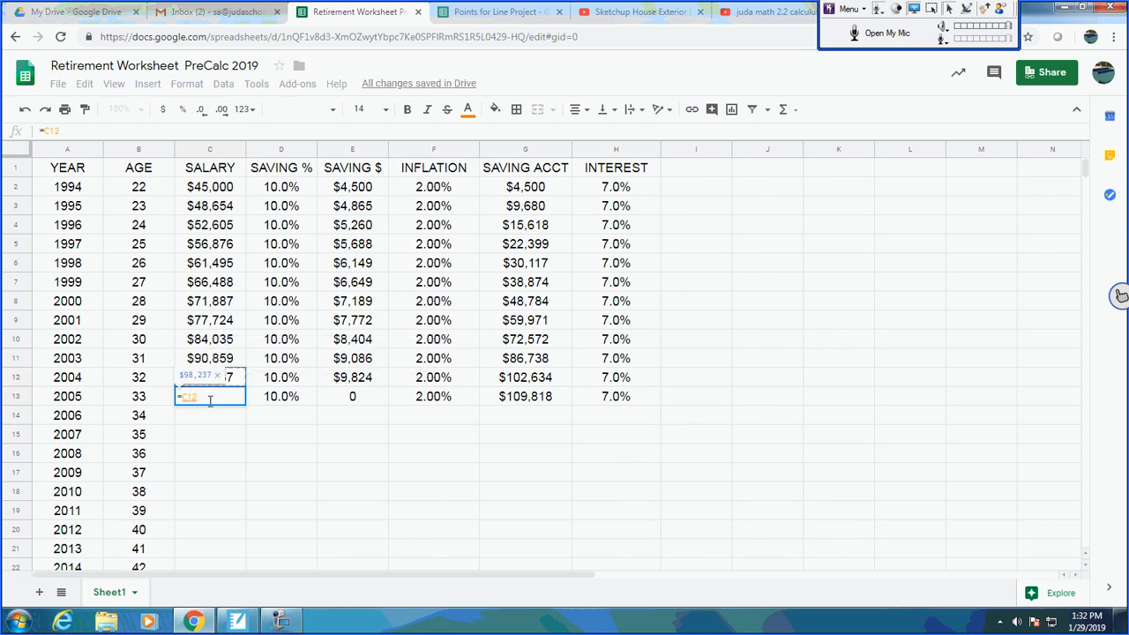
pyautogui.write('*(1+')
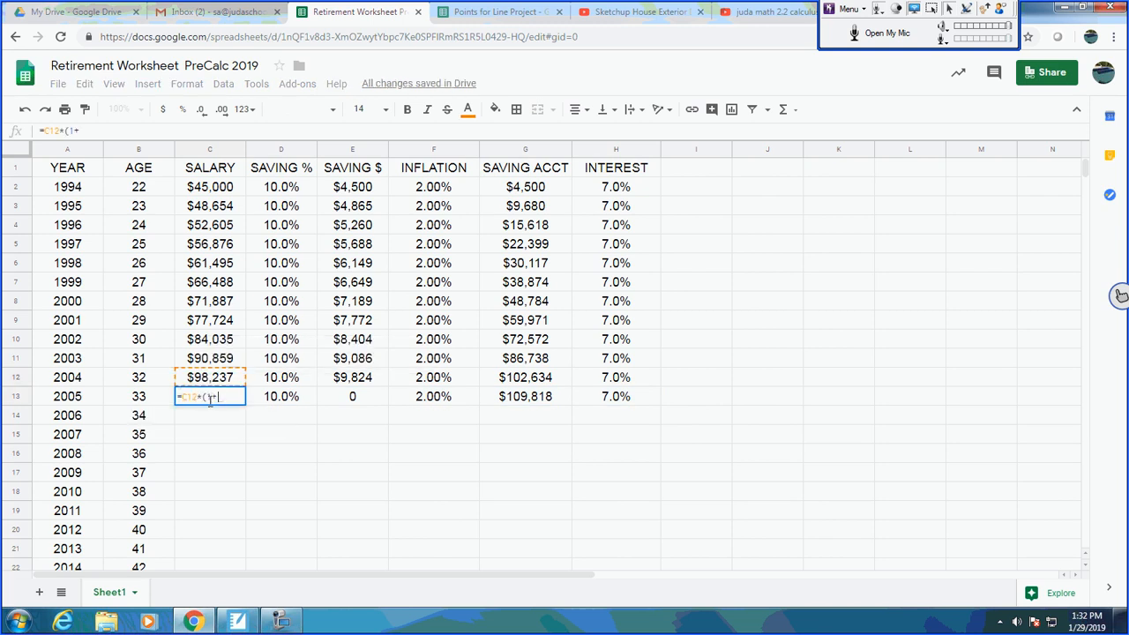
pyautogui.click(410, 377)
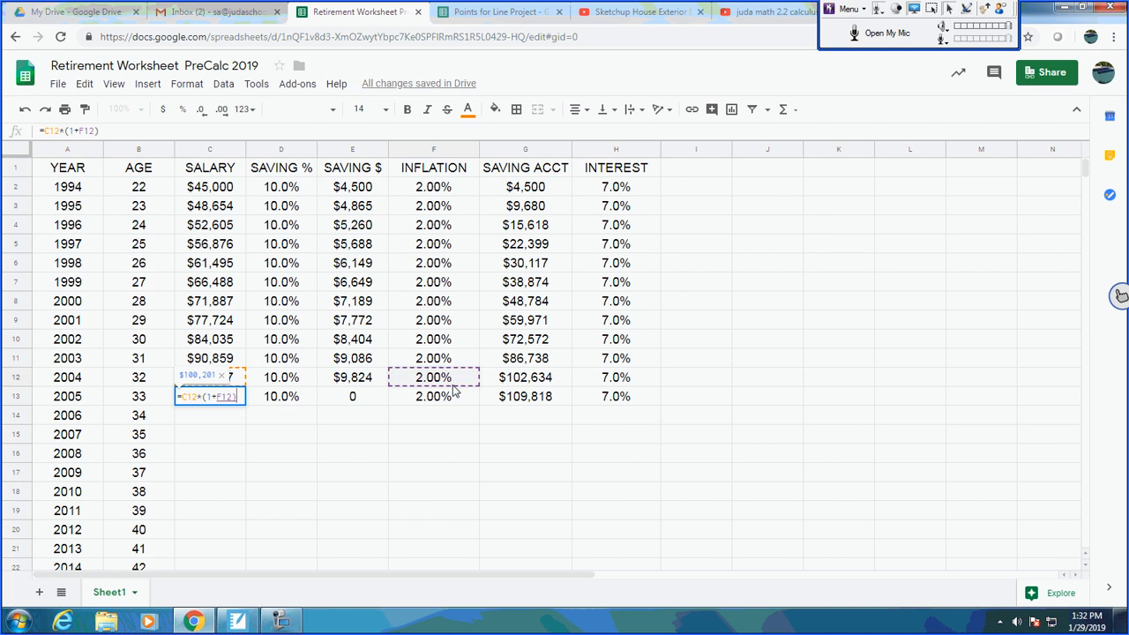
pyautogui.write(')')
pyautogui.press('Return')
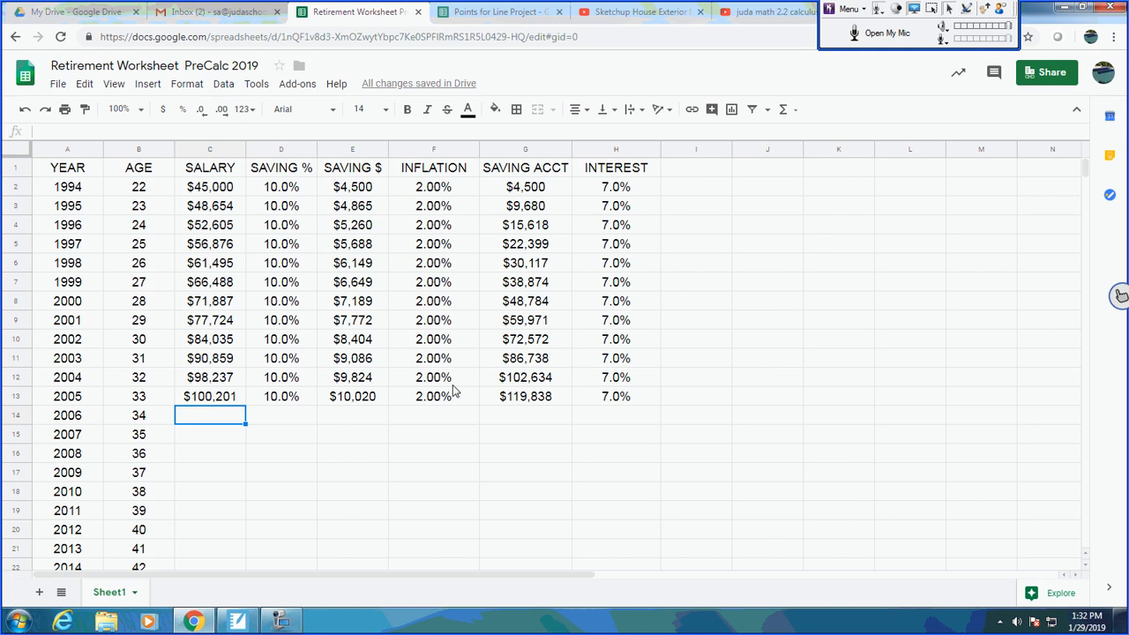
# Step: Copy the 2005 formulas in C13:H13 down into C14:H25 to fill the years 2006 through 2017
pyautogui.press('Up')
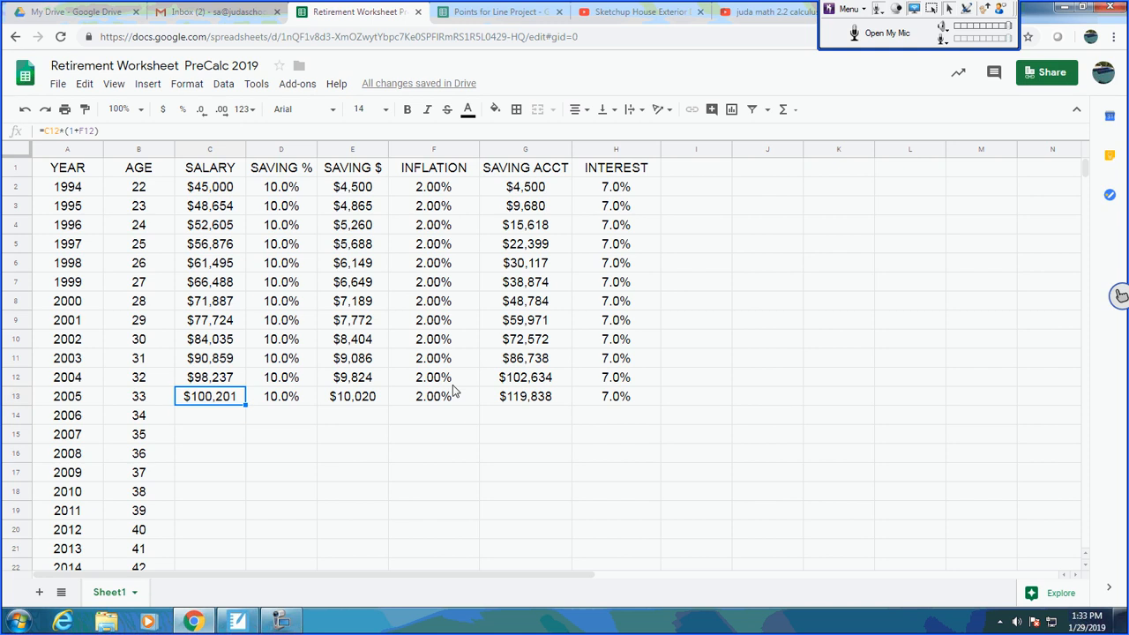
pyautogui.hotkey('shift', 'Right')
pyautogui.hotkey('shift', 'Right')
pyautogui.hotkey('shift', 'Right')
pyautogui.hotkey('shift', 'Right')
pyautogui.hotkey('shift', 'Right')
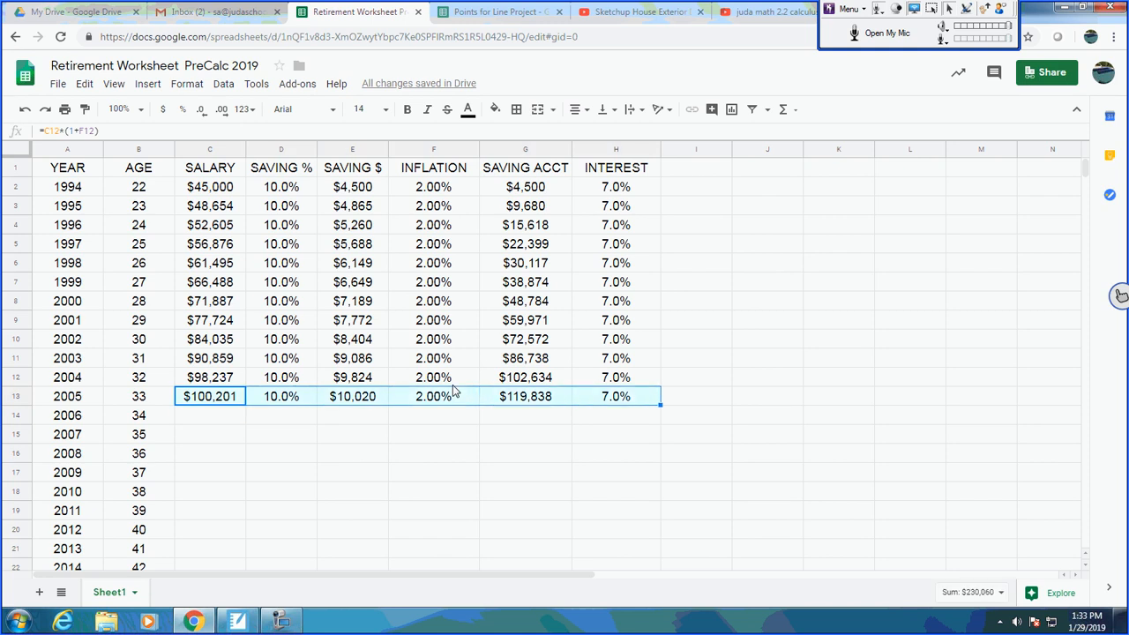
pyautogui.hotkey('ctrl', 'c')
pyautogui.press('Down')
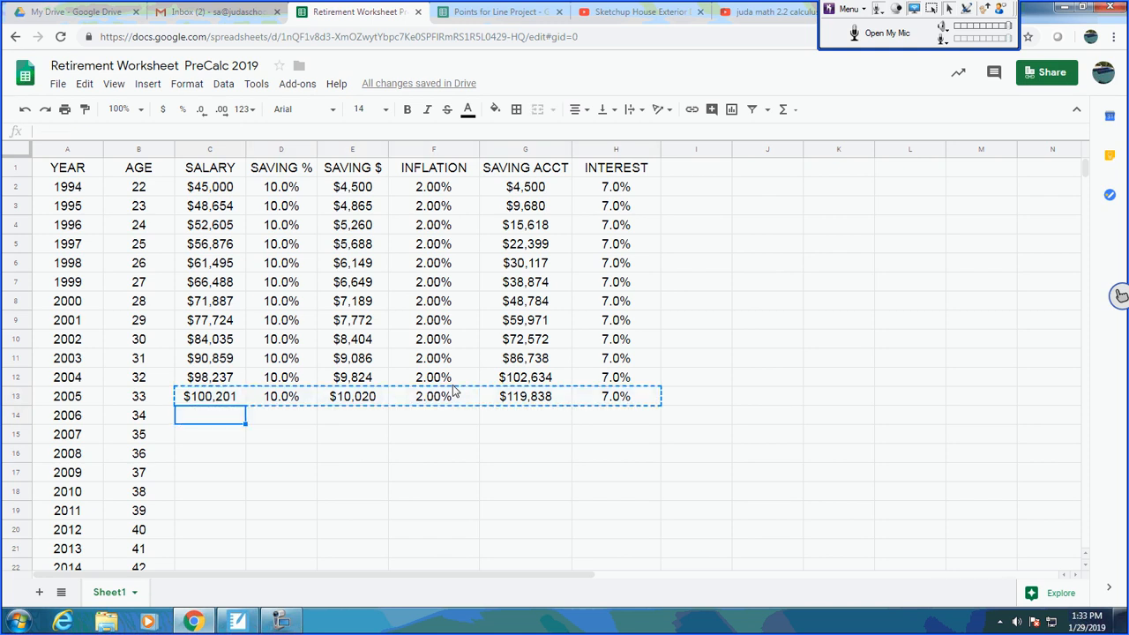
pyautogui.hotkey('shift', 'Right')
pyautogui.hotkey('shift', 'Right')
pyautogui.hotkey('shift', 'Right')
pyautogui.hotkey('shift', 'Right')
pyautogui.hotkey('shift', 'Right')
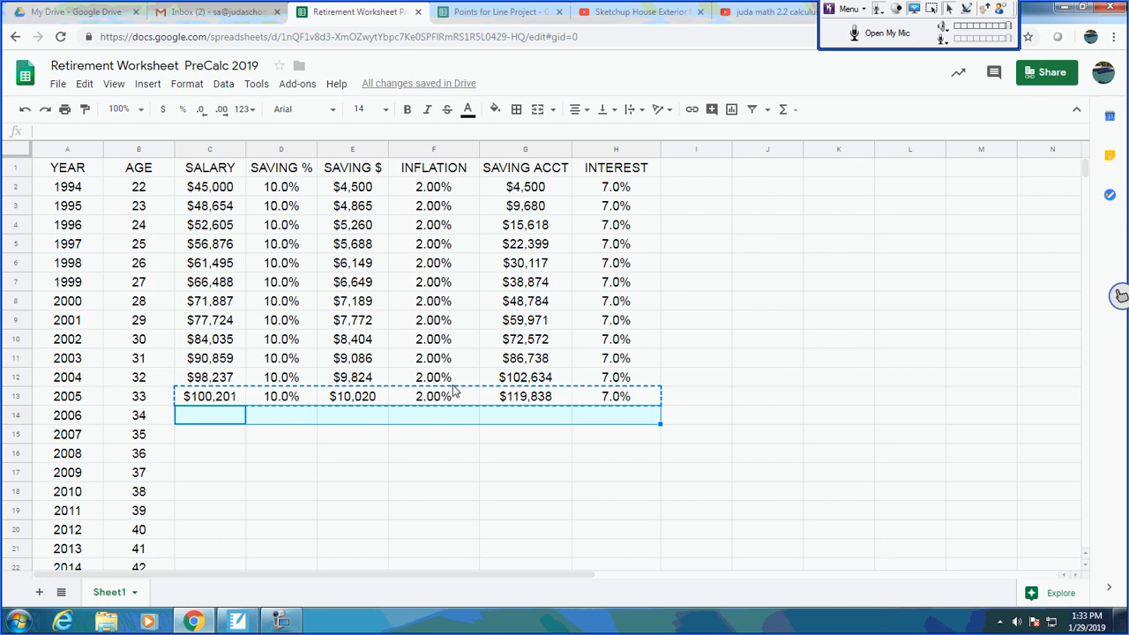
pyautogui.hotkey('shift', 'Down')
pyautogui.hotkey('shift', 'Down')
pyautogui.hotkey('shift', 'Down')
pyautogui.hotkey('shift', 'Down')
pyautogui.hotkey('shift', 'Down')
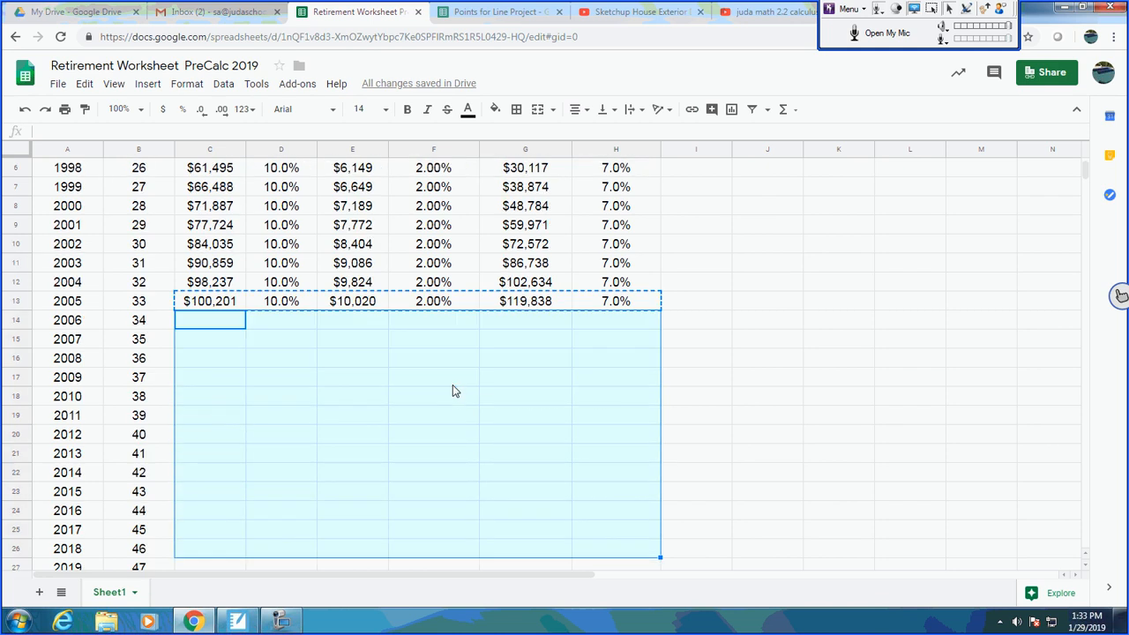
pyautogui.hotkey('shift', 'Up')
pyautogui.hotkey('ctrl', 'v')
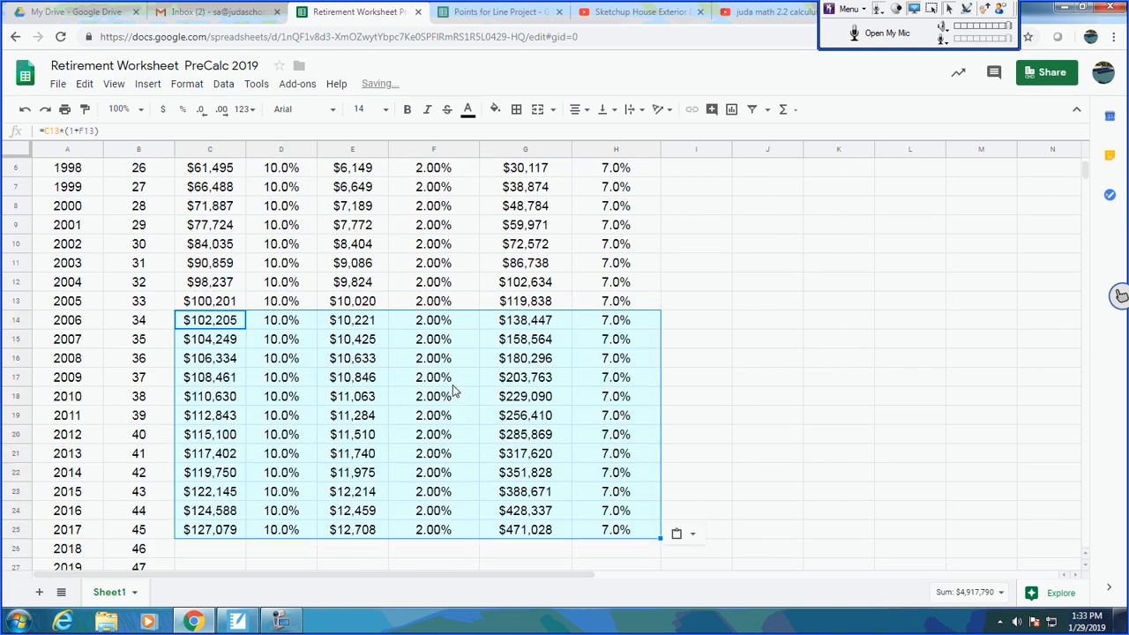
# Step: Examine the 2017 savings account balance and its formula in cell G25
pyautogui.press('Down')
pyautogui.press('Down')
pyautogui.press('Down')
pyautogui.press('Down')
pyautogui.press('Down')
pyautogui.press('Down')
pyautogui.press('Down')
pyautogui.press('Down')
pyautogui.press('Down')
pyautogui.press('Down')
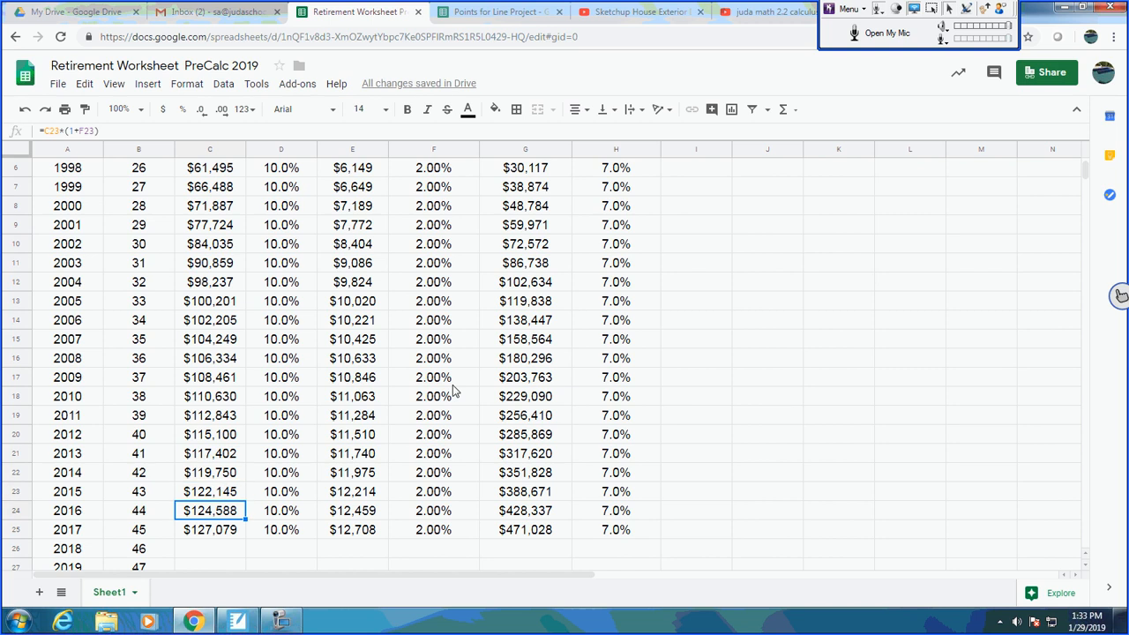
pyautogui.press('Right')
pyautogui.press('Right')
pyautogui.press('Right')
pyautogui.press('Right')
pyautogui.press('Down')
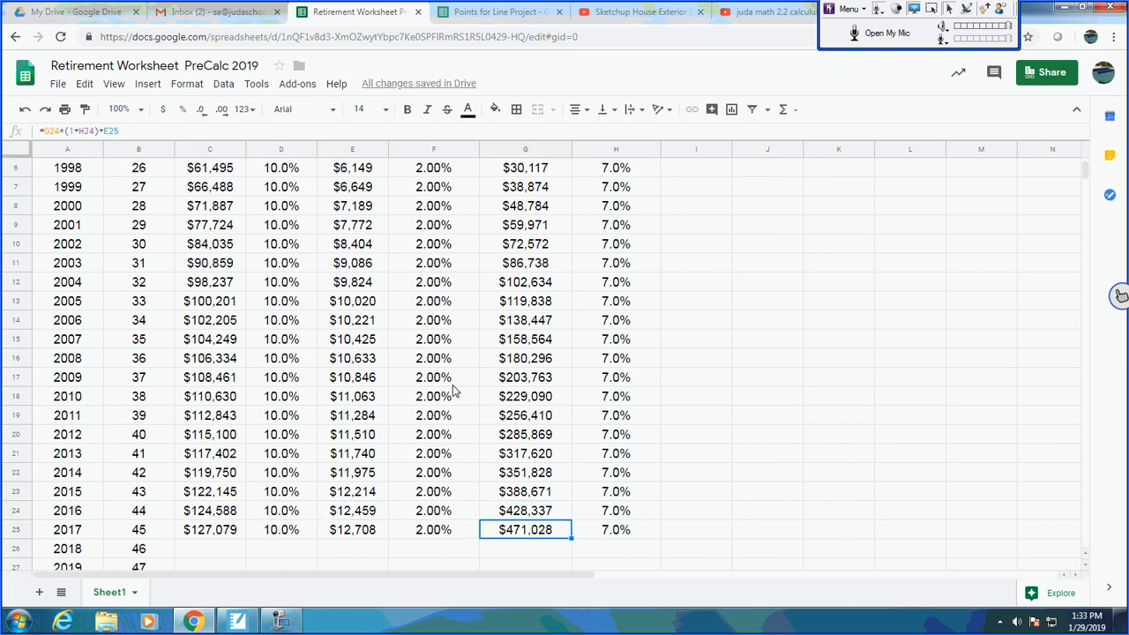
# Step: Copy the 2017 formulas in C25:H25 down into C26:H35 to fill the years 2018 through 2027
pyautogui.press('Left')
pyautogui.press('Left')
pyautogui.press('Left')
pyautogui.press('Left')
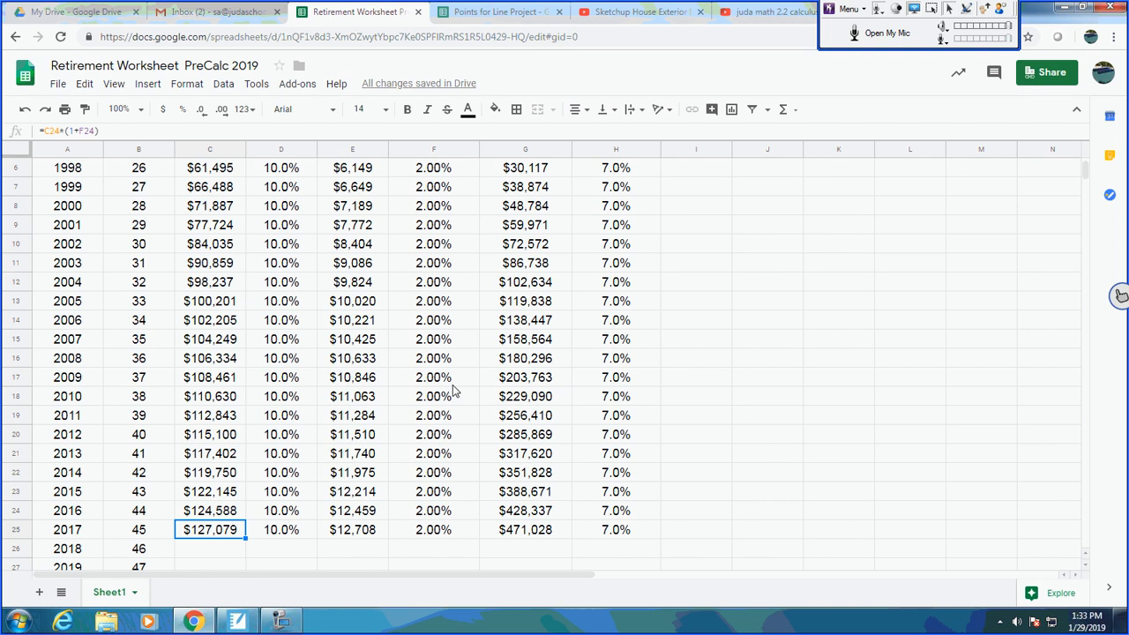
pyautogui.hotkey('shift', 'Right')
pyautogui.hotkey('shift', 'Right')
pyautogui.hotkey('shift', 'Right')
pyautogui.hotkey('shift', 'Right')
pyautogui.hotkey('shift', 'Right')
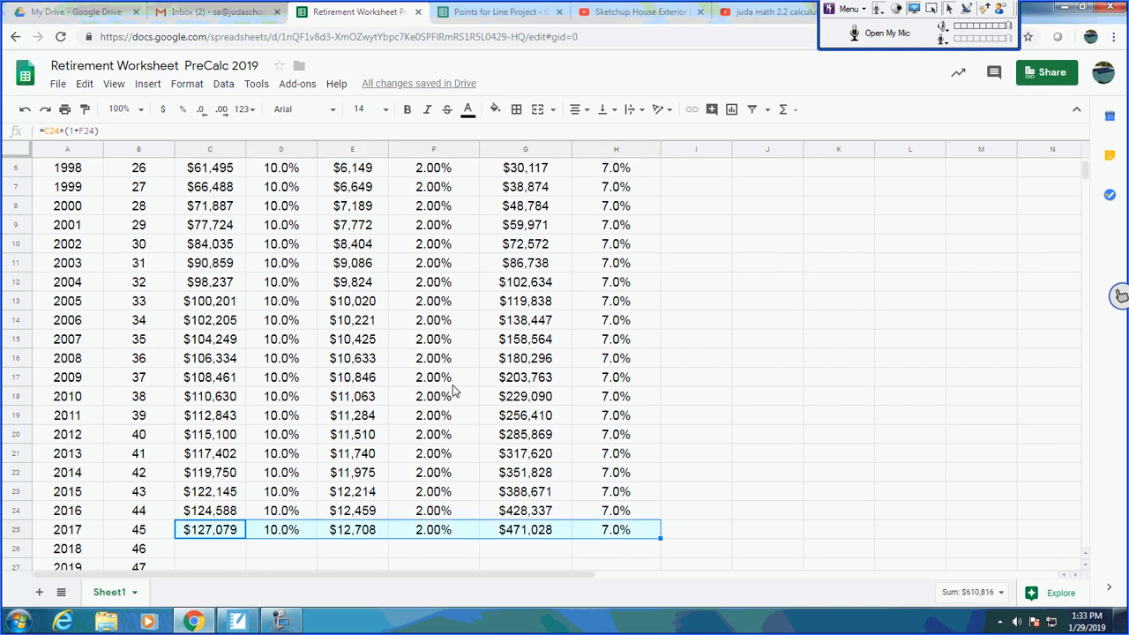
pyautogui.hotkey('ctrl', 'c')
pyautogui.press('Down')
pyautogui.hotkey('shift', 'Right')
pyautogui.hotkey('shift', 'Right')
pyautogui.hotkey('shift', 'Right')
pyautogui.hotkey('shift', 'Right')
pyautogui.hotkey('shift', 'Right')
pyautogui.hotkey('shift', 'Down')
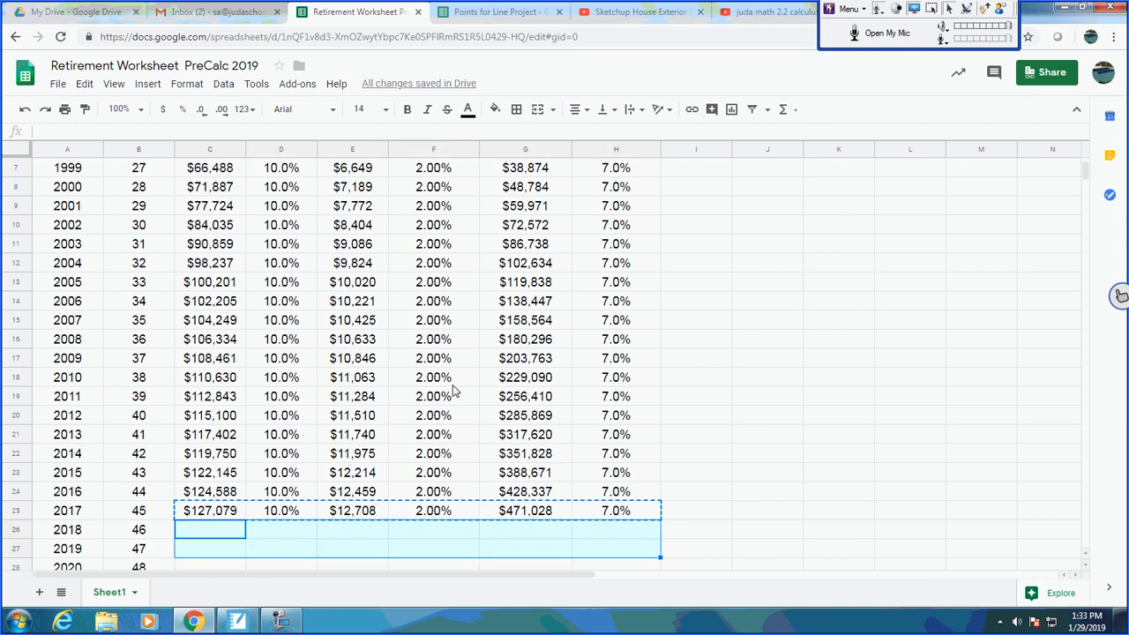
pyautogui.hotkey('shift', 'Down')
pyautogui.hotkey('shift', 'Down')
pyautogui.hotkey('shift', 'Down')
pyautogui.hotkey('shift', 'Down')
pyautogui.hotkey('shift', 'Down')
pyautogui.hotkey('shift', 'Down')
pyautogui.hotkey('shift', 'Down')
pyautogui.hotkey('shift', 'Down')
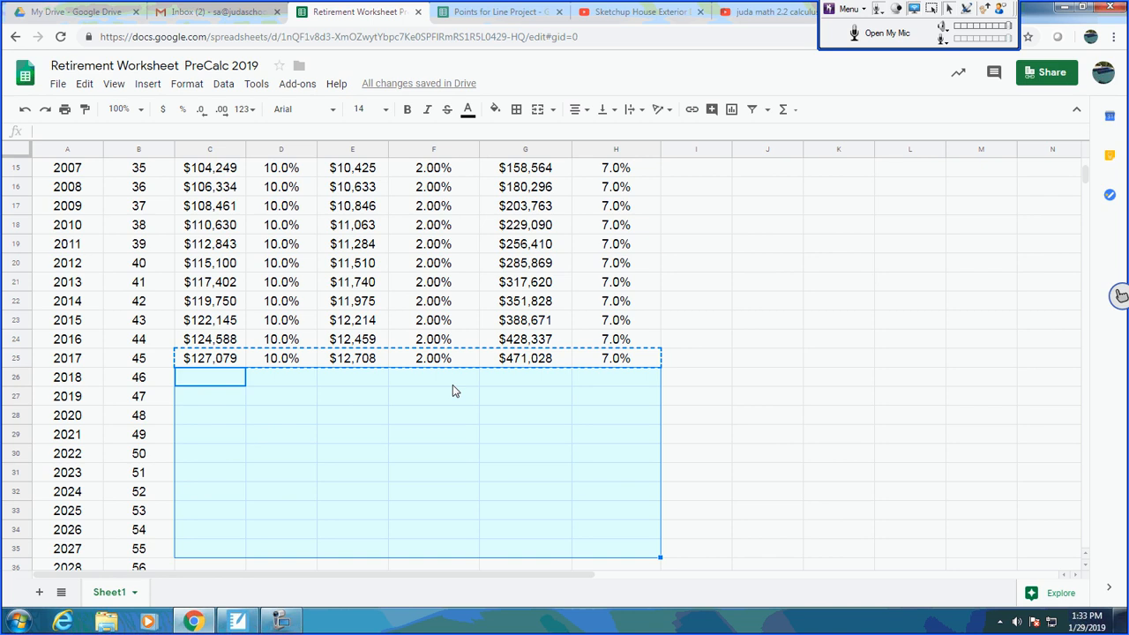
pyautogui.hotkey('ctrl', 'v')
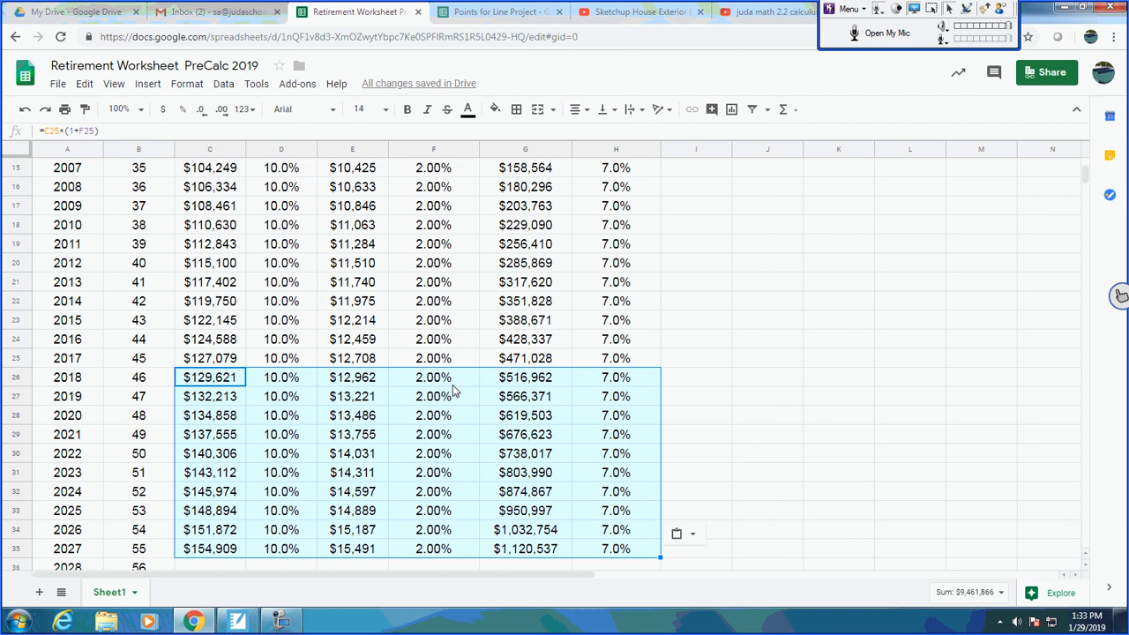
# Step: Set the 1994 interest rate in H2 to 8% and check the savings account balances through 2027
pyautogui.scroll(5, 454, 391)
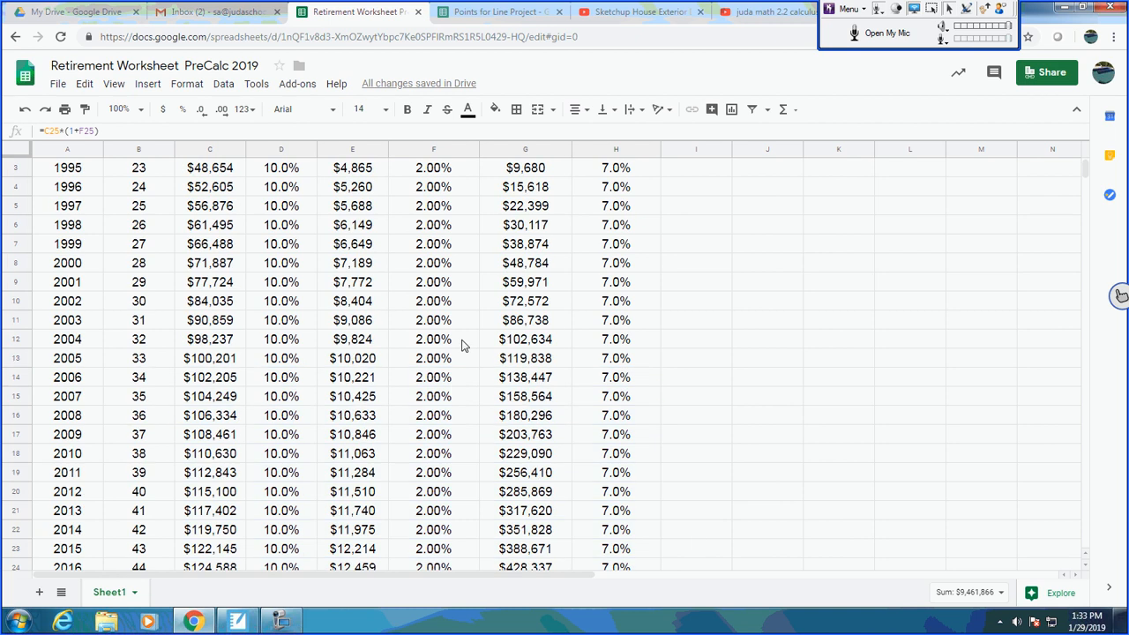
pyautogui.click(626, 173)
pyautogui.click(620, 193)
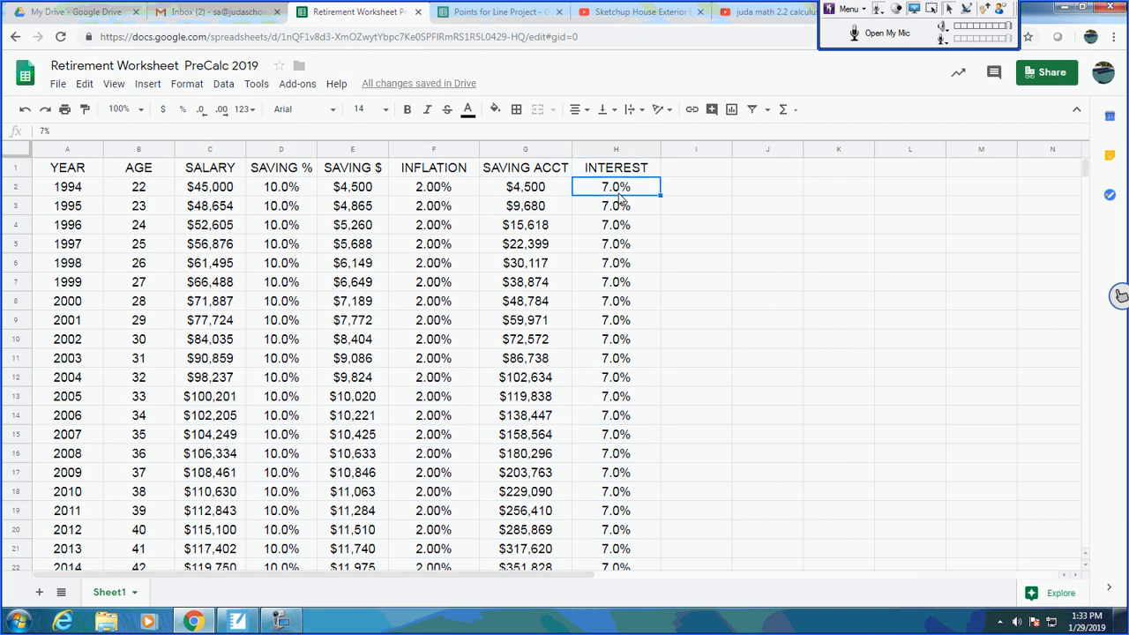
pyautogui.write('8')
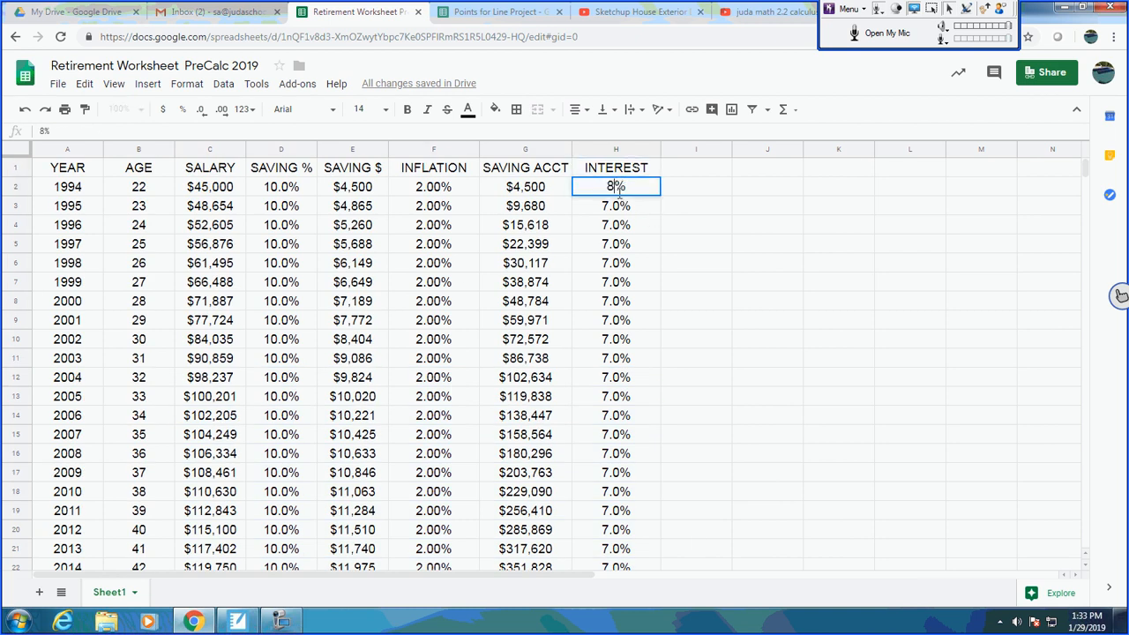
pyautogui.press('Return')
pyautogui.press('pagedown')
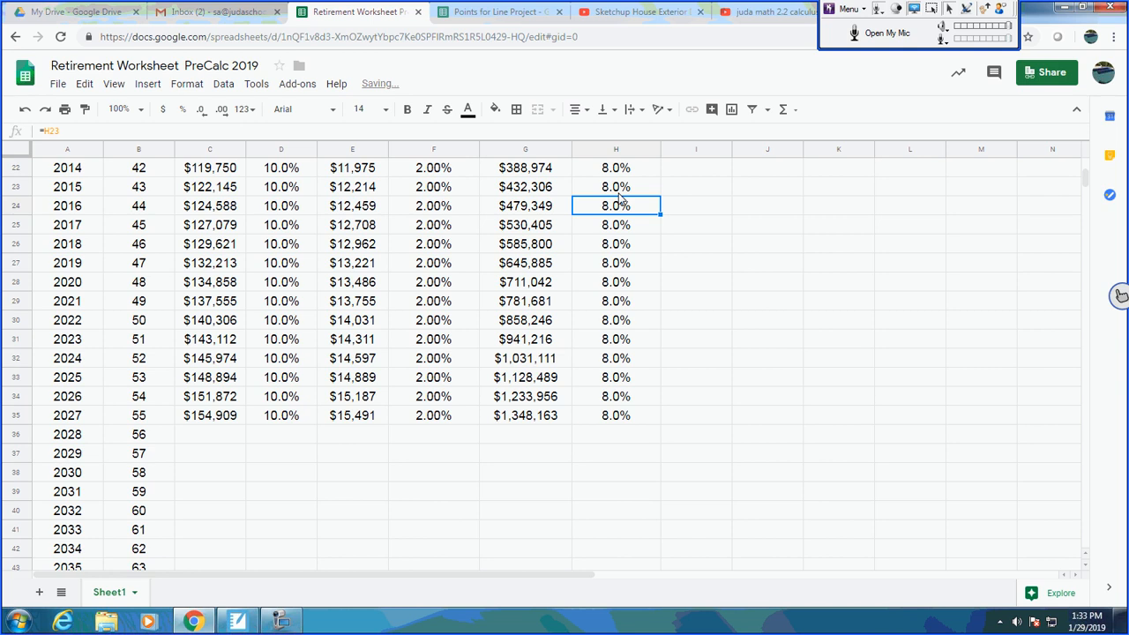
# Step: Set the 1994 interest rate in H2 to 10% and check the savings account balances through 2027
pyautogui.press('pageup')
pyautogui.press('Up')
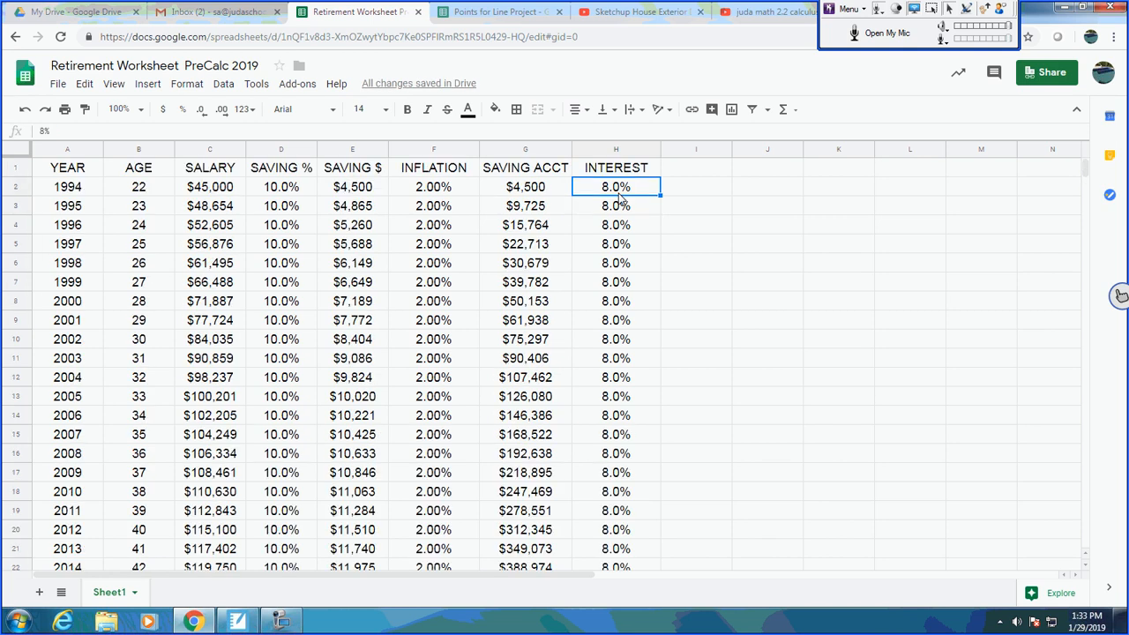
pyautogui.write('10')
pyautogui.press('Return')
pyautogui.press('pagedown')
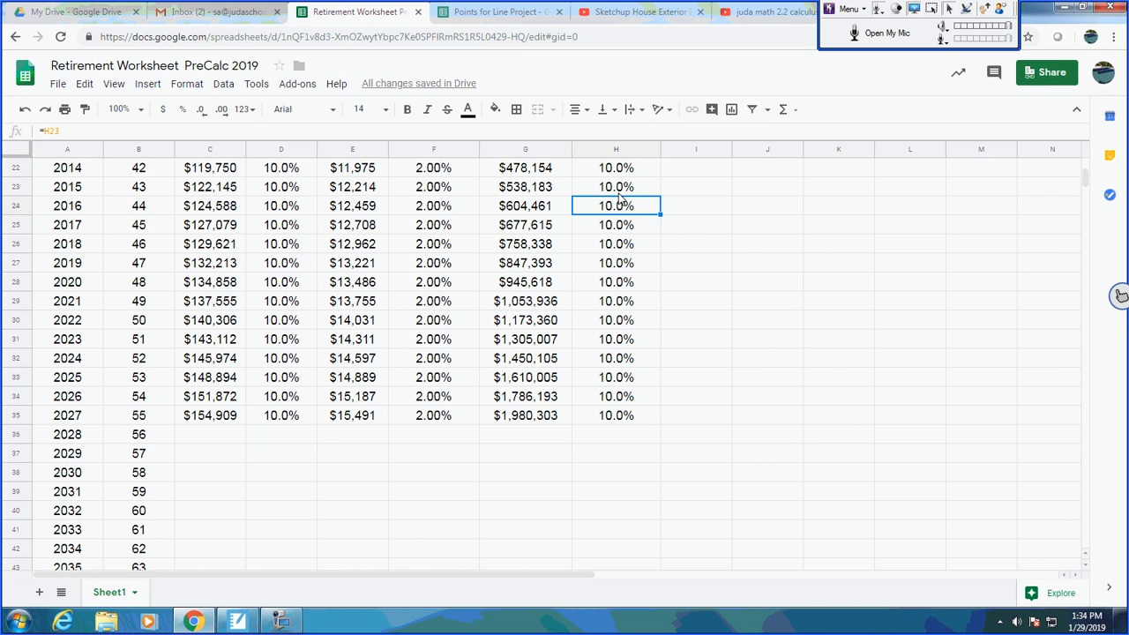
# Step: Return the 1994 interest rate in H2 to 7%
pyautogui.press('pageup')
pyautogui.press('Up')
pyautogui.write('7')
pyautogui.press('Return')
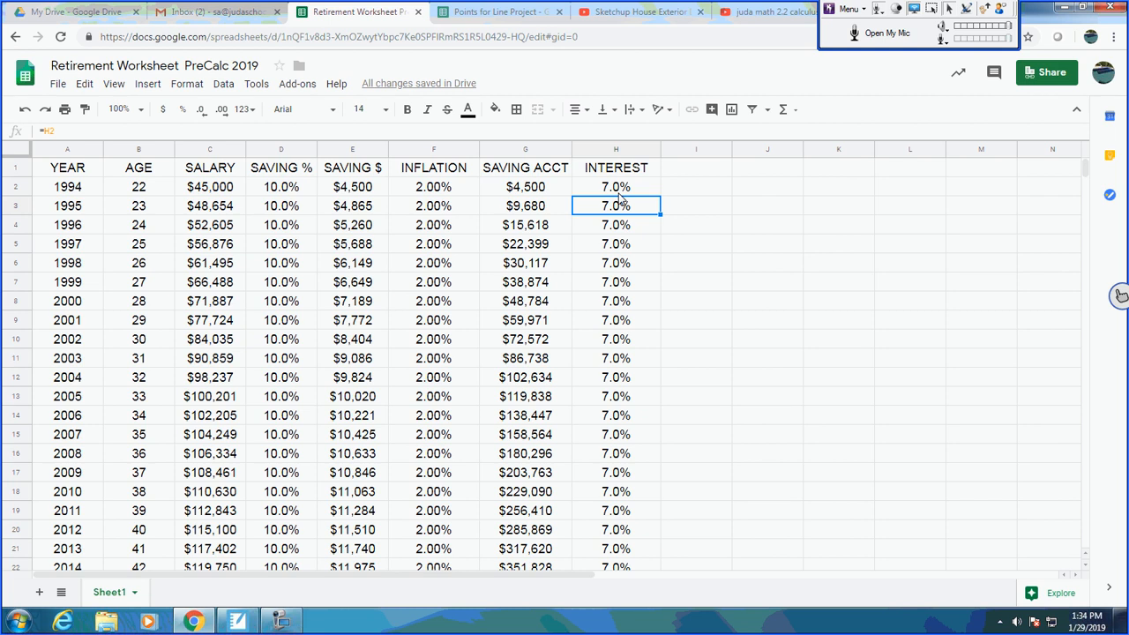
# Step: Set the 1994 interest rate in H2 to 6% and check the savings account balances through 2027
pyautogui.press('Up')
pyautogui.write('6')
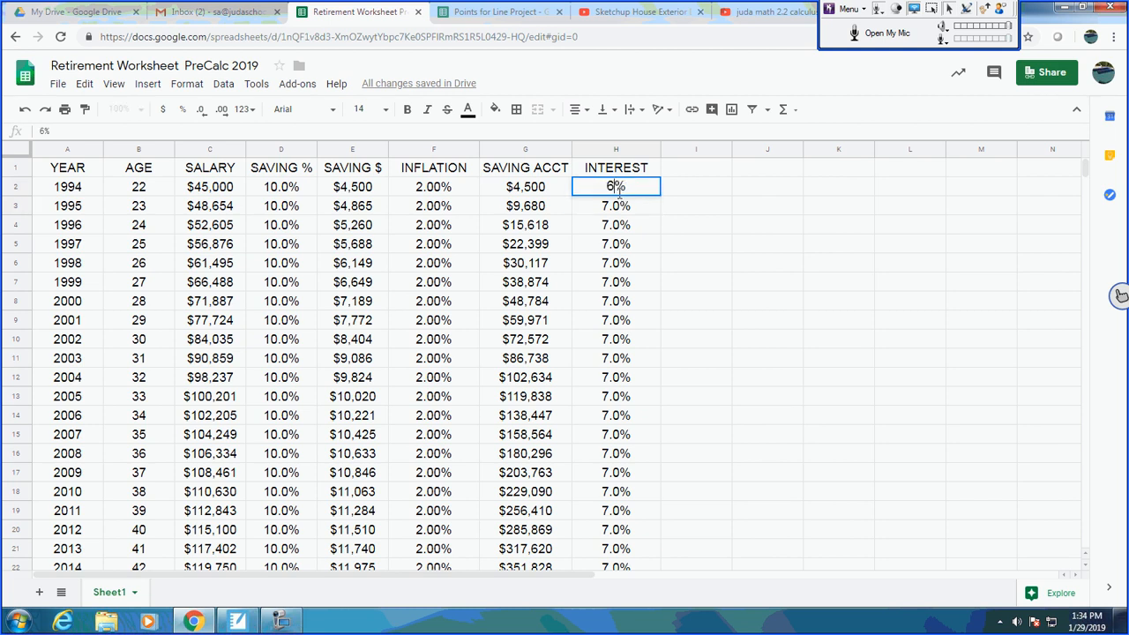
pyautogui.press('Return')
pyautogui.press('pagedown')
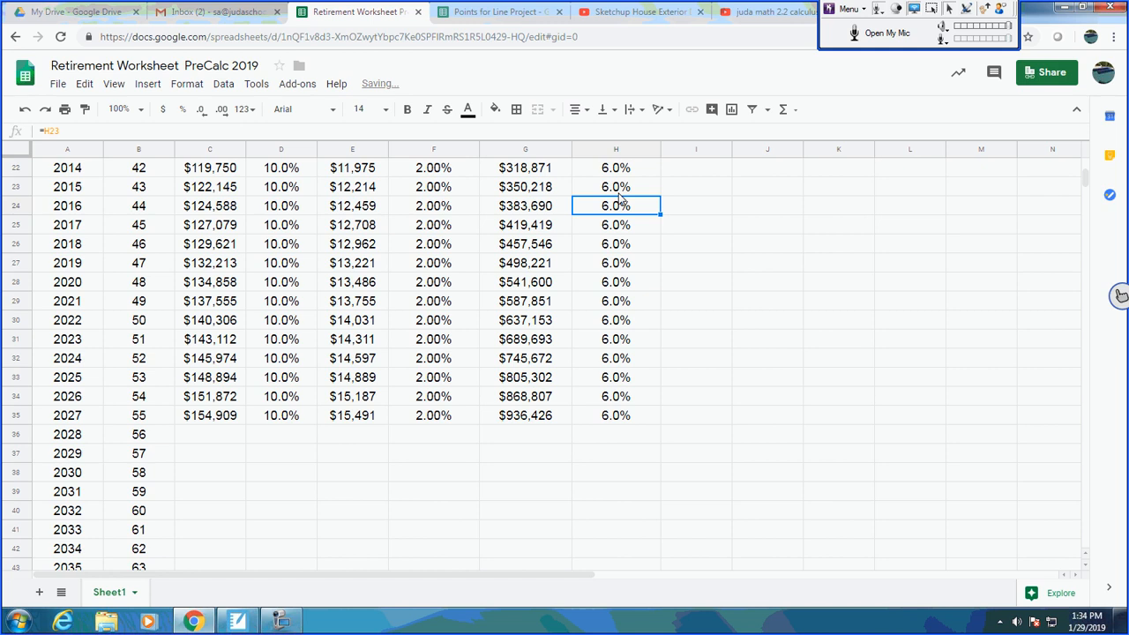
# Step: Restore the 1994 interest rate in H2 to 7%
pyautogui.press('pageup')
pyautogui.press('Up')
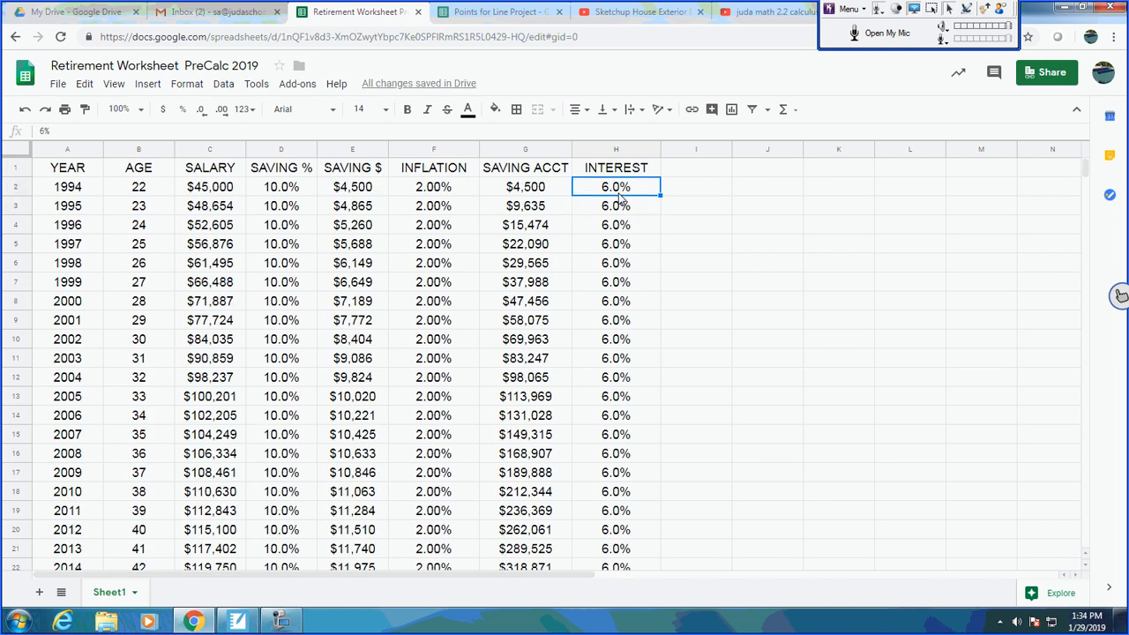
pyautogui.write('7')
pyautogui.press('Return')
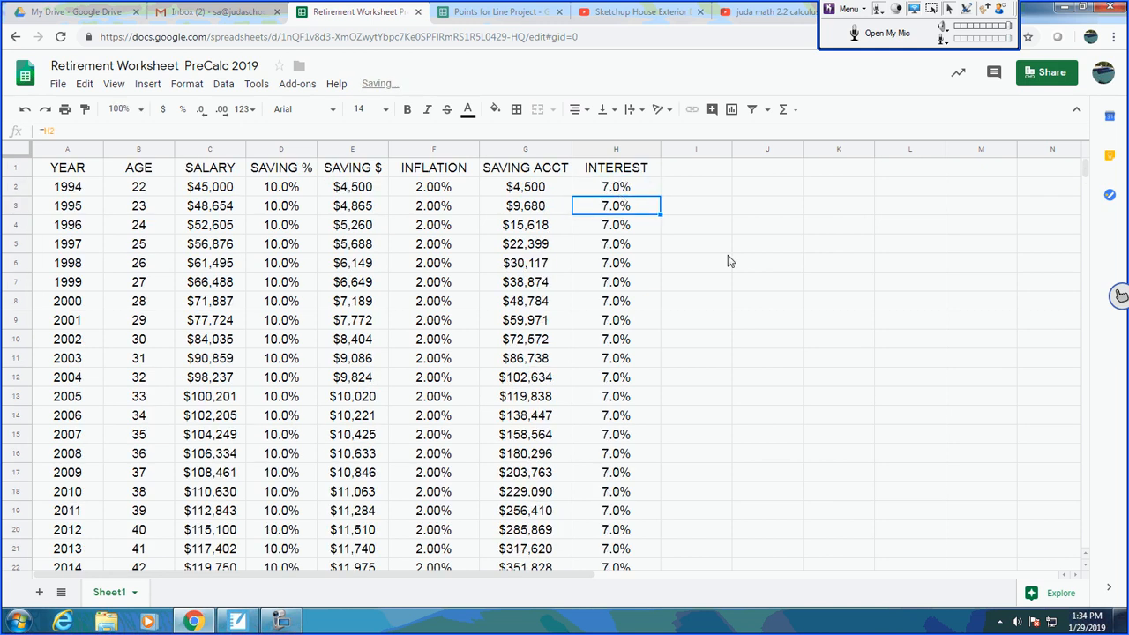
# Step: Examine the 2027 salary, saving percentage and savings amount in C35:E35 along with their formulas
pyautogui.scroll(-5, 684, 354)
pyautogui.scroll(-3, 684, 355)
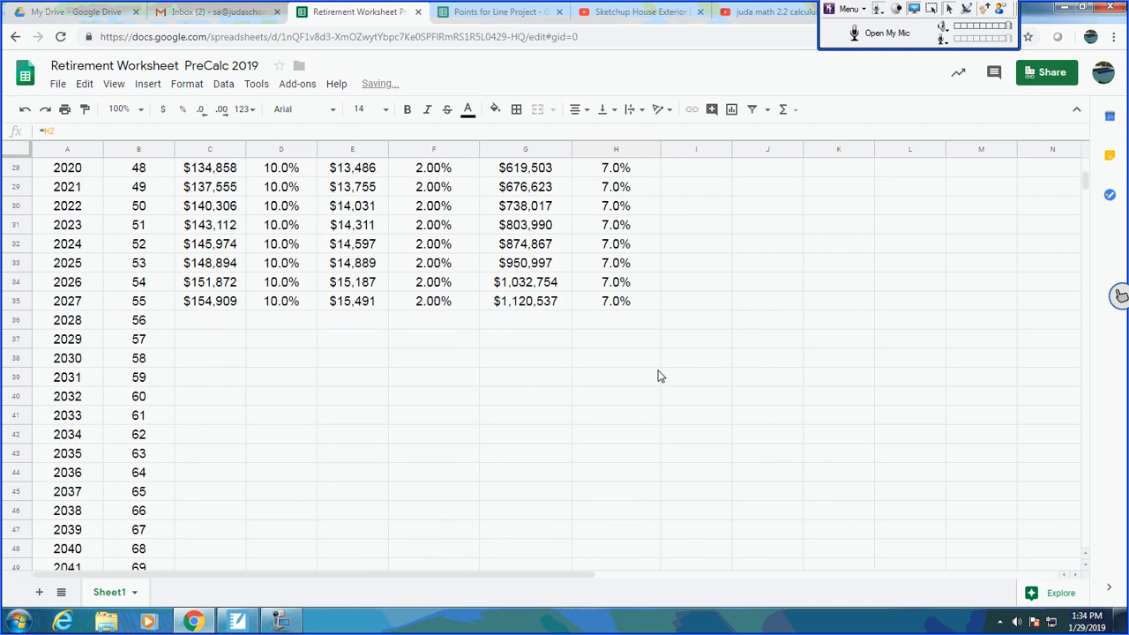
pyautogui.click(244, 325)
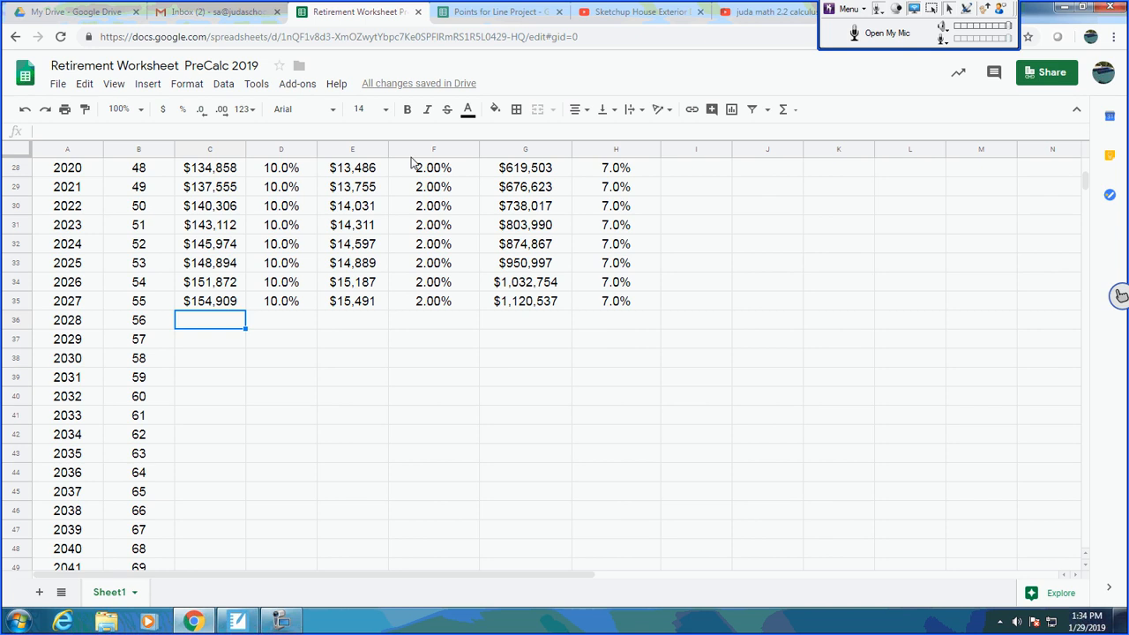
pyautogui.click(191, 306)
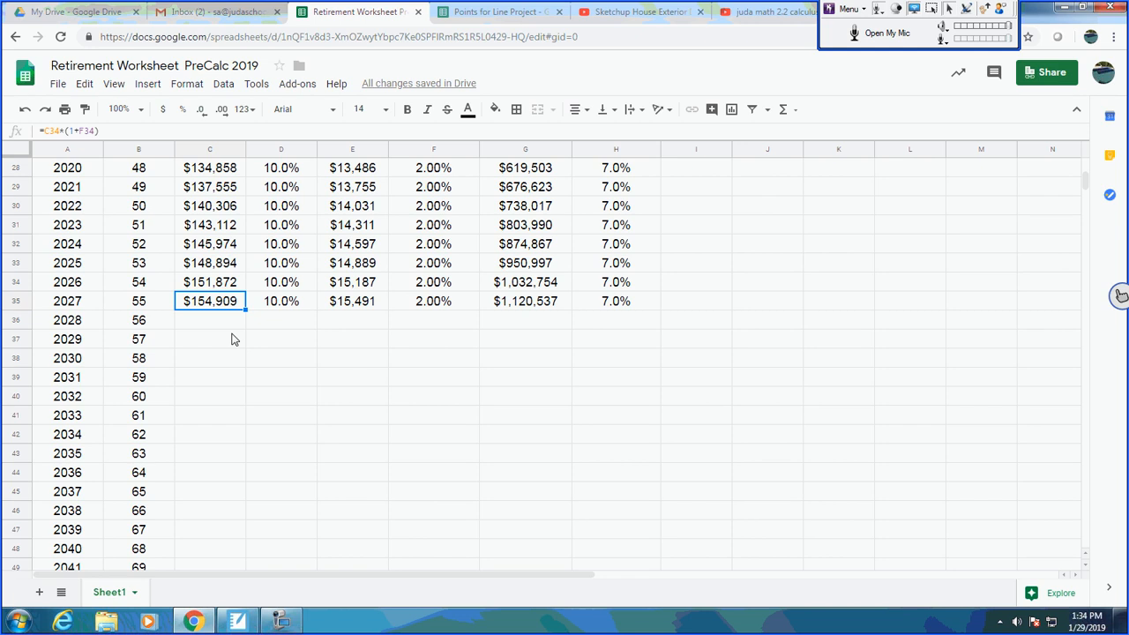
pyautogui.press('Right')
pyautogui.press('Right')
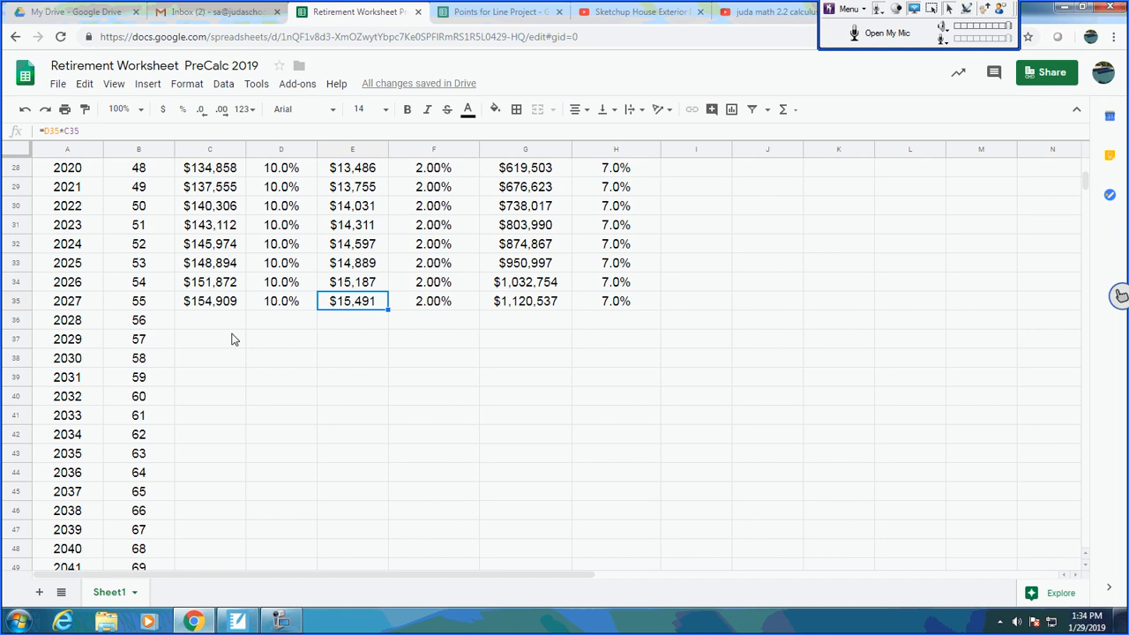
pyautogui.press('Left')
pyautogui.press('Left')
pyautogui.press('Right')
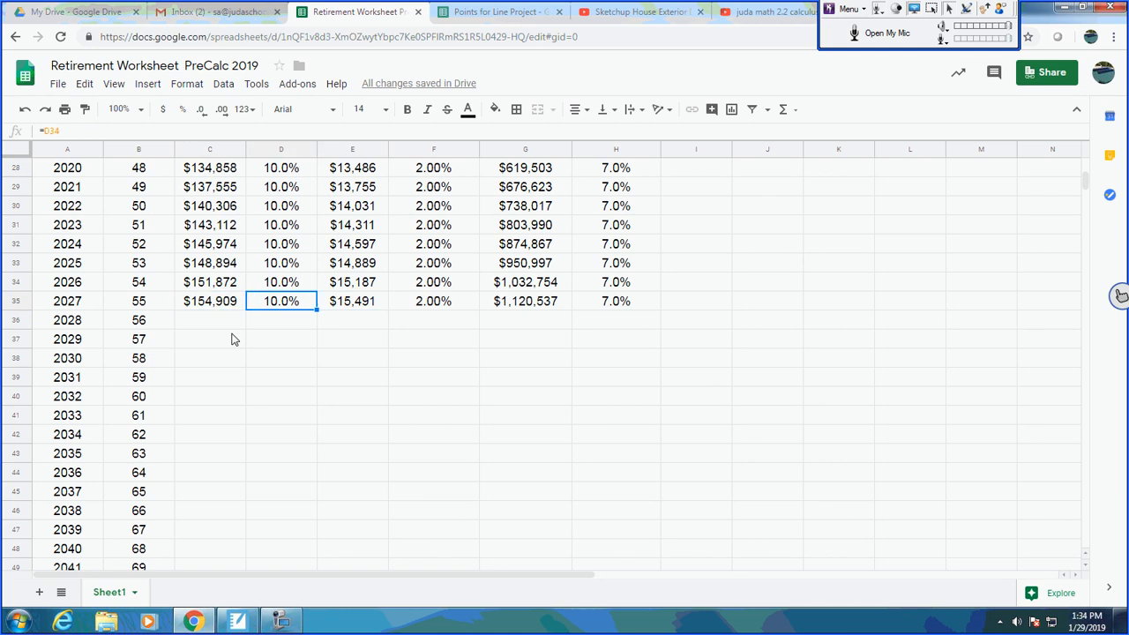
pyautogui.press('Left')
pyautogui.press('Left')
pyautogui.press('Right')
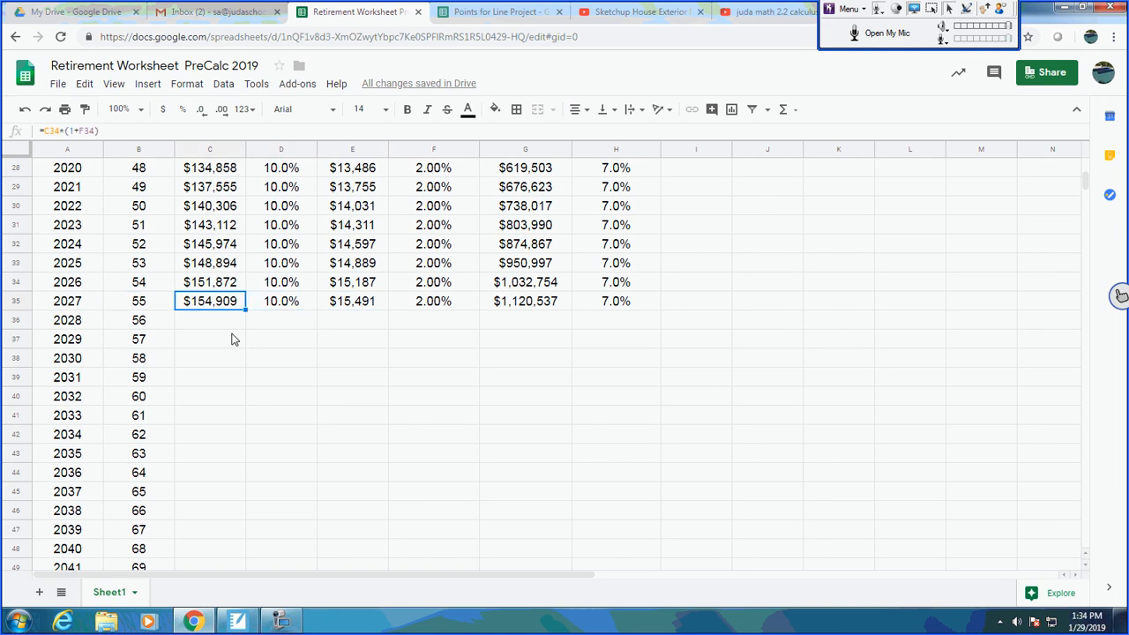
pyautogui.press('Right')
pyautogui.press('Right')
pyautogui.press('Left')
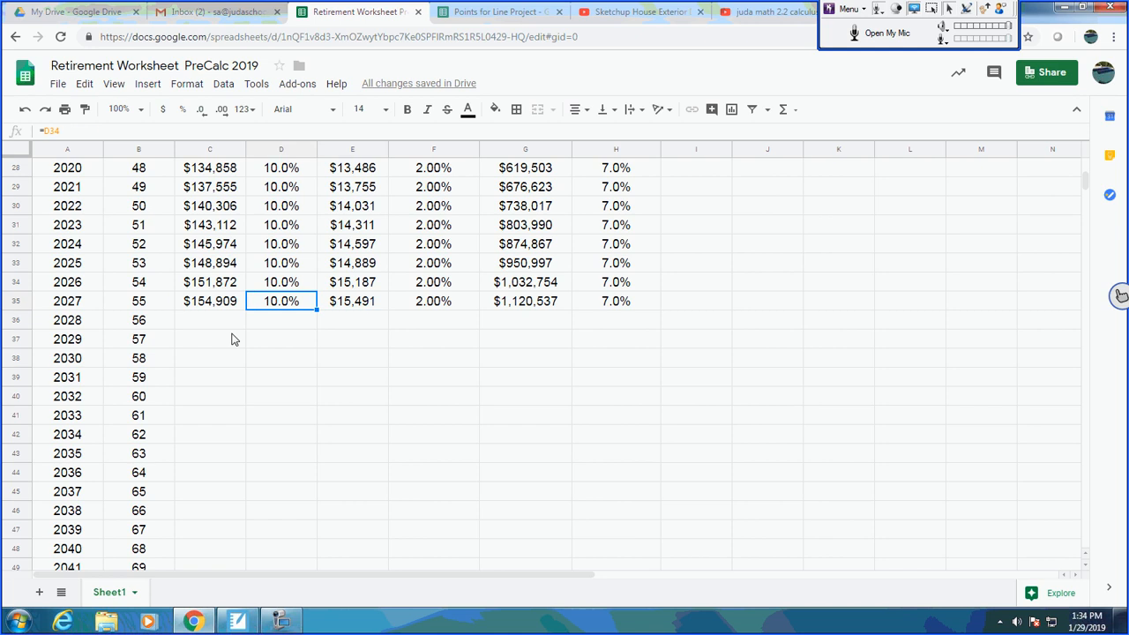
# Step: Enter the formula =C35-E35 in cell J35 to calculate the 2027 salary left after savings
pyautogui.press('Right')
pyautogui.press('Right')
pyautogui.press('Right')
pyautogui.press('Right')
pyautogui.press('Right')
pyautogui.press('Right')
pyautogui.write('=')
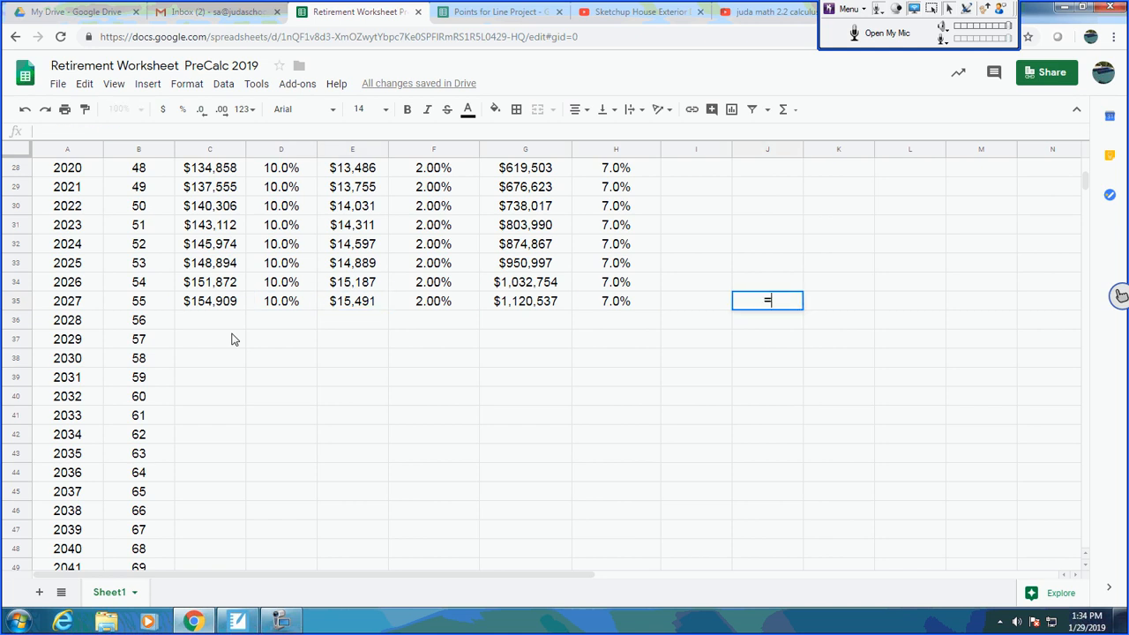
pyautogui.press('Left')
pyautogui.press('Left')
pyautogui.press('Left')
pyautogui.press('Left')
pyautogui.press('Left')
pyautogui.press('Left')
pyautogui.press('Left')
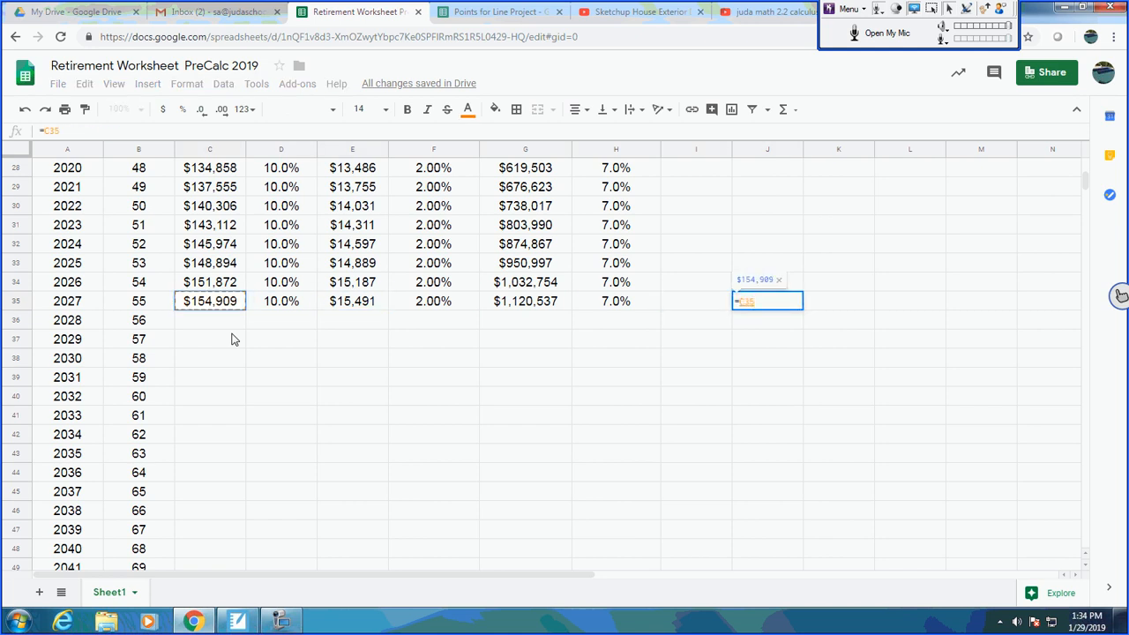
pyautogui.write('-')
pyautogui.press('Left')
pyautogui.press('Left')
pyautogui.press('Left')
pyautogui.press('Left')
pyautogui.press('Left')
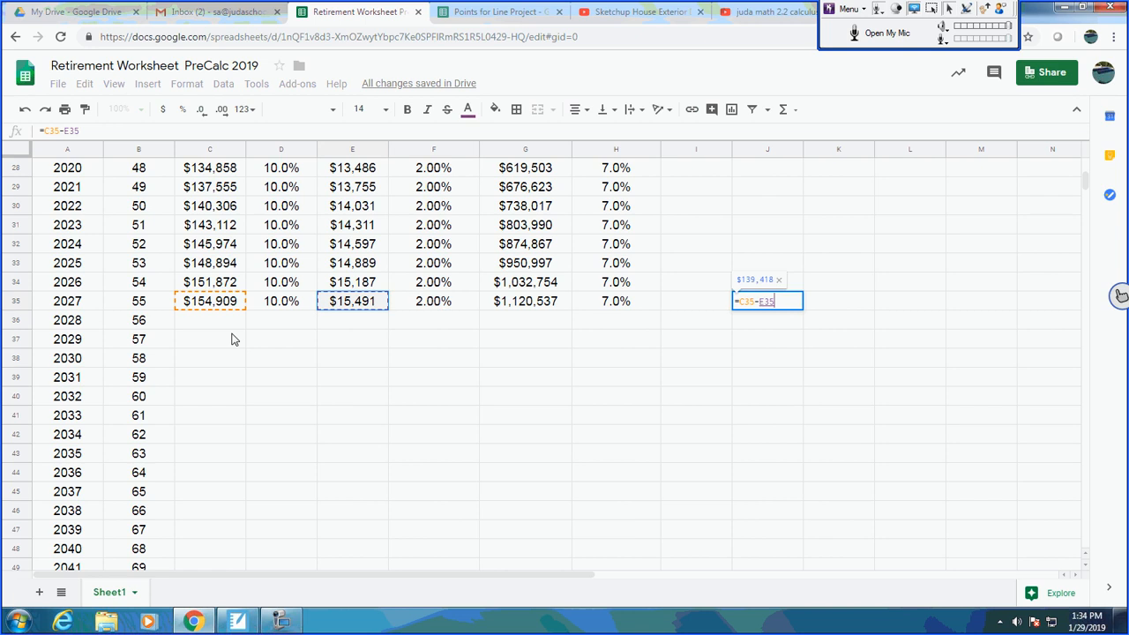
pyautogui.press('Return')
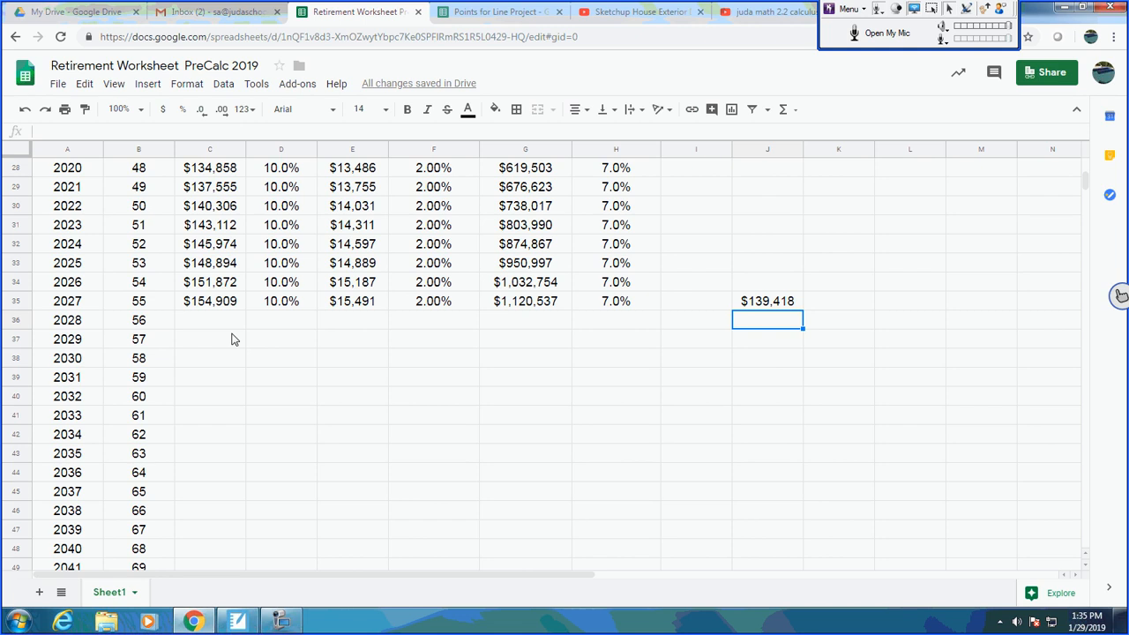
# Step: Enter =140000 in cell C36 as the 2028 salary amount
pyautogui.press('Up')
pyautogui.press('Left')
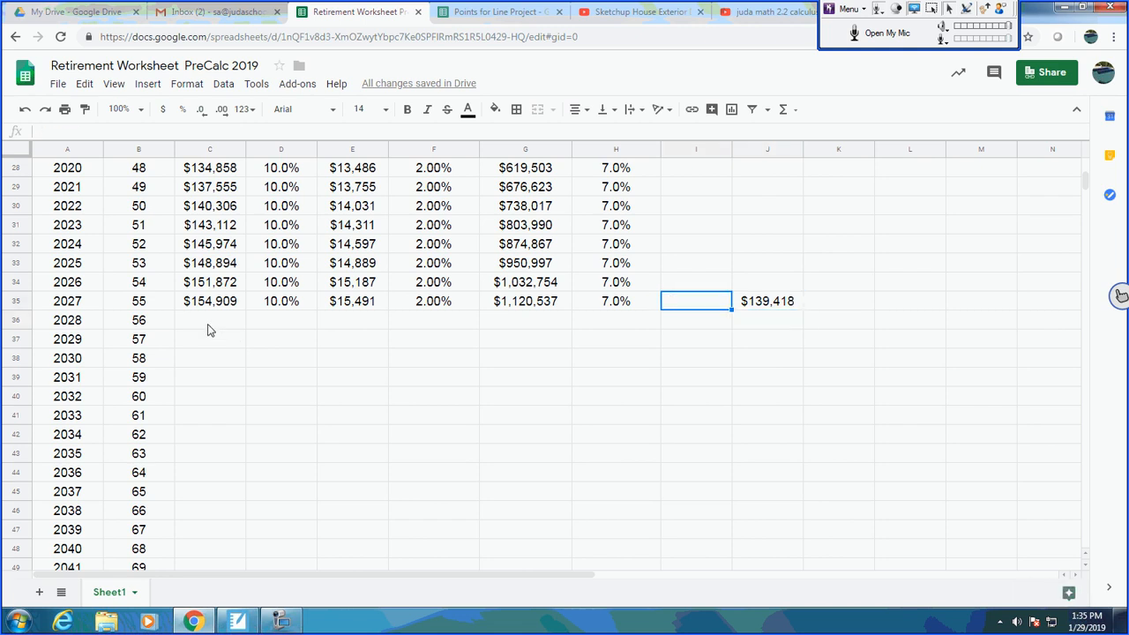
pyautogui.click(211, 325)
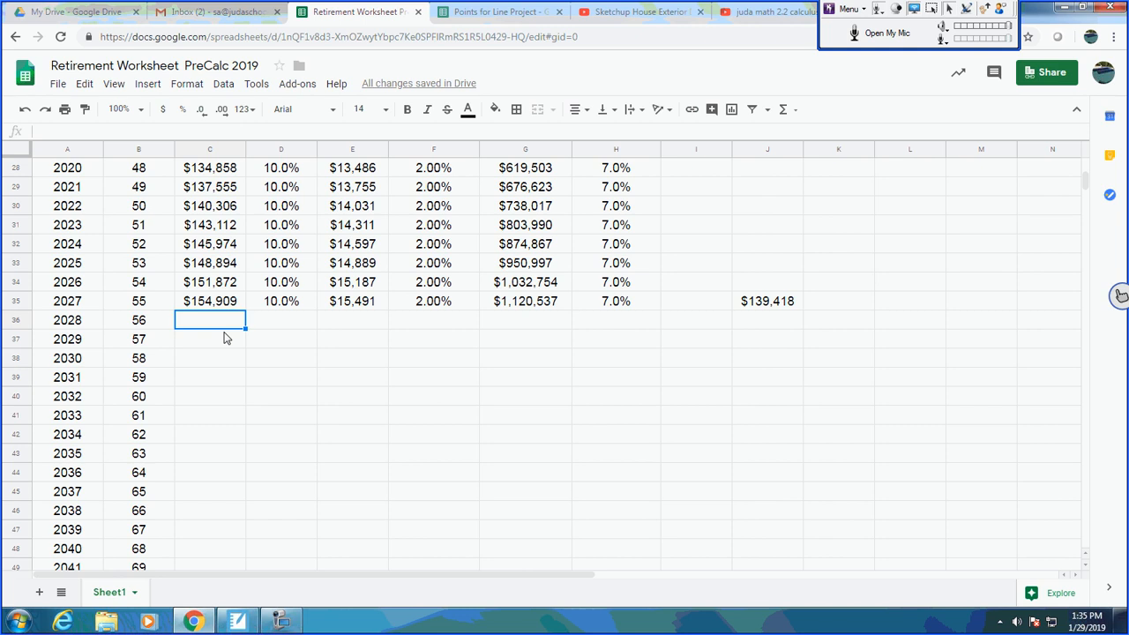
pyautogui.write('=')
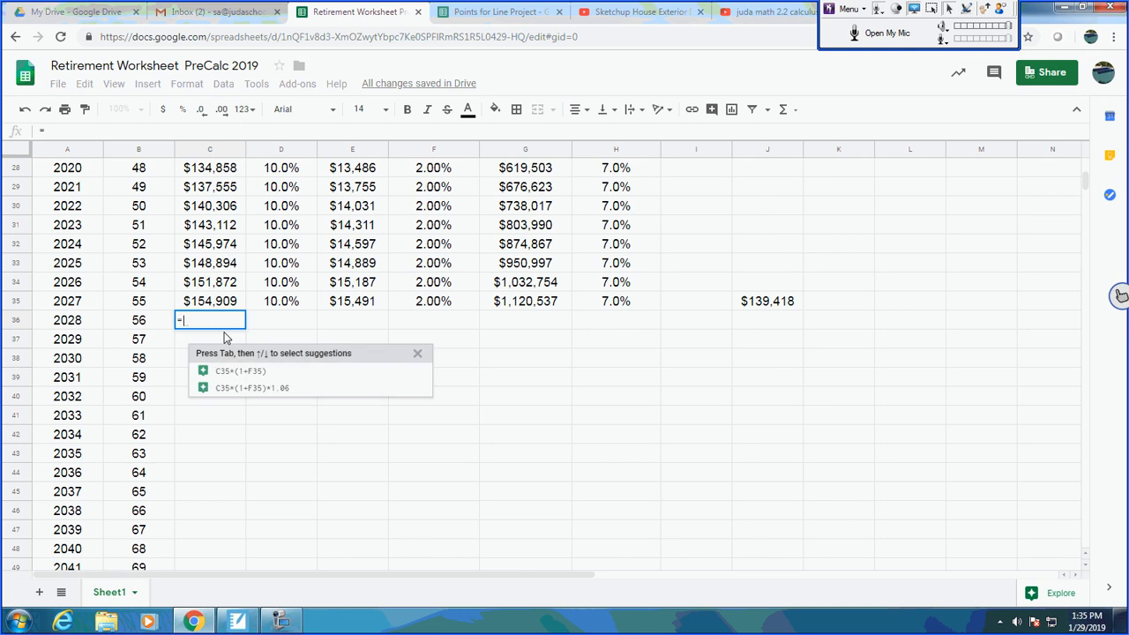
pyautogui.write('140000')
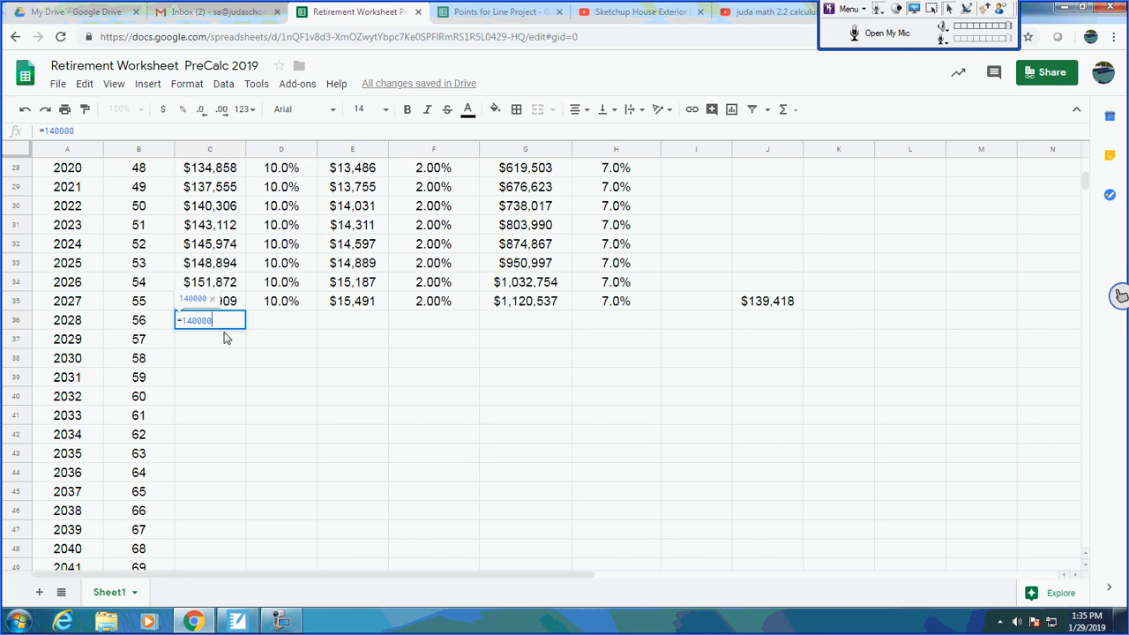
pyautogui.press('Return')
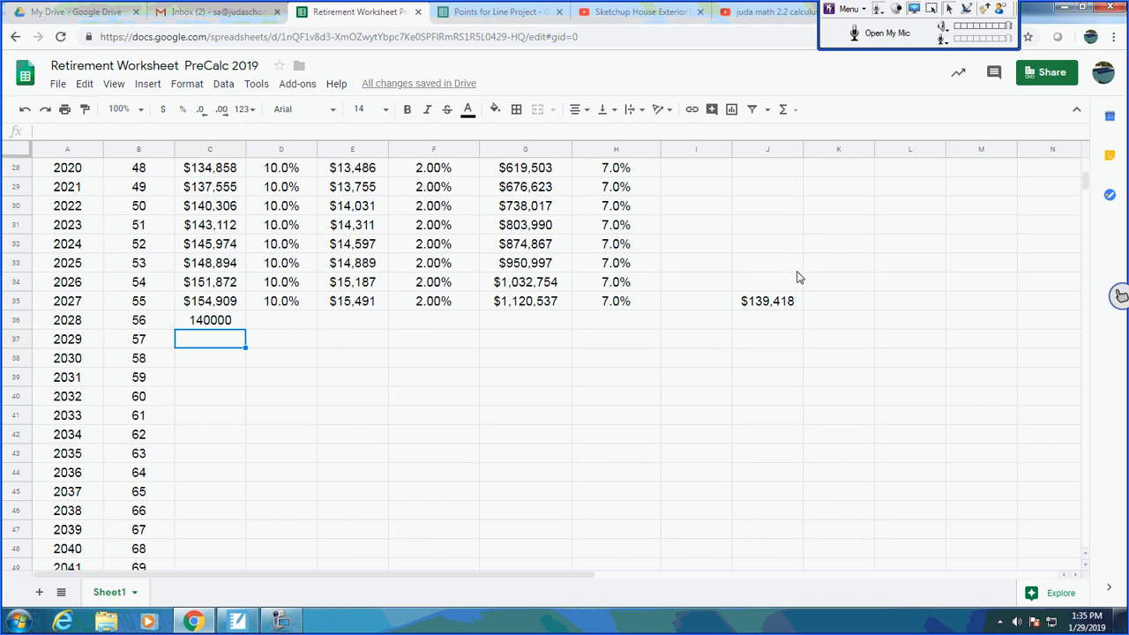
# Step: Enter the formula =G35-C36 in G36 to subtract the 2028 income from the 2027 account balance
pyautogui.click(530, 307)
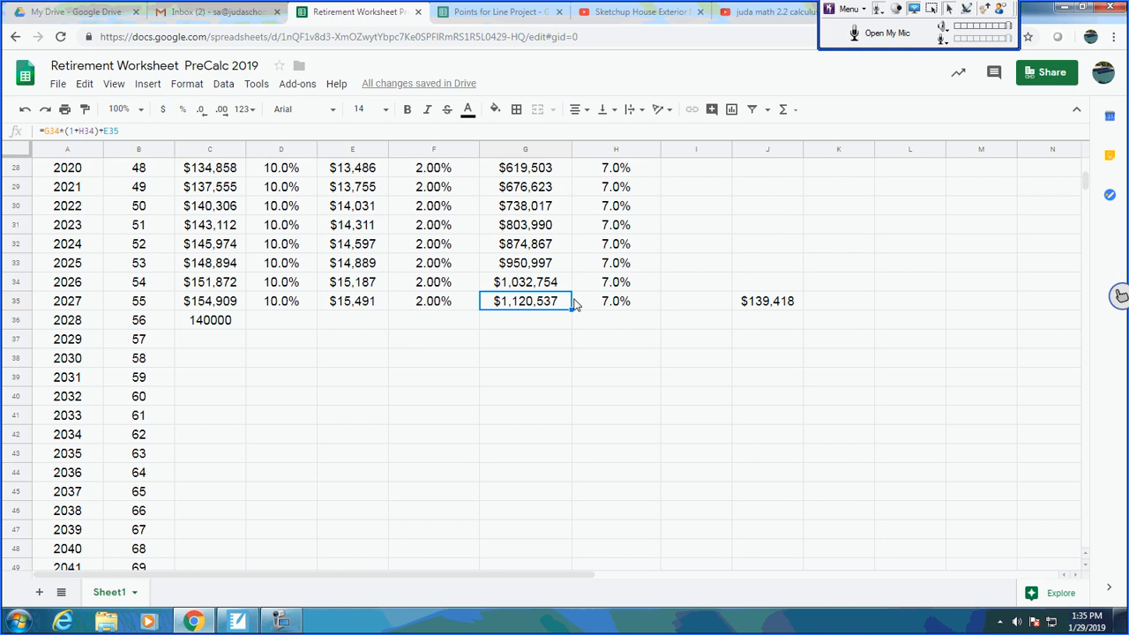
pyautogui.press('Down')
pyautogui.write('=')
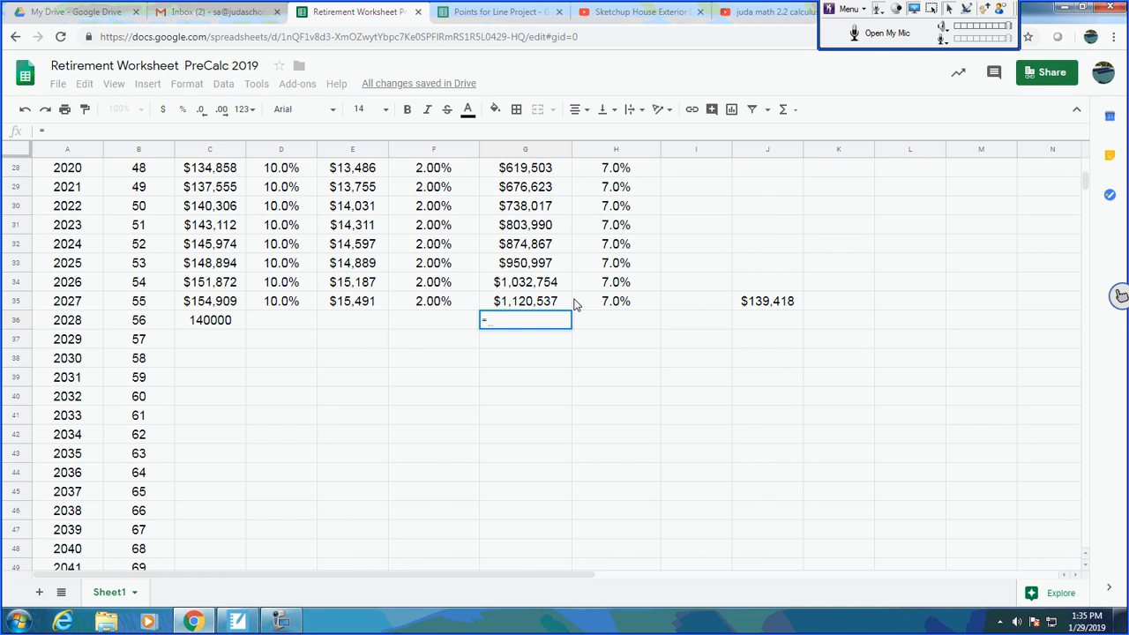
pyautogui.press('Up')
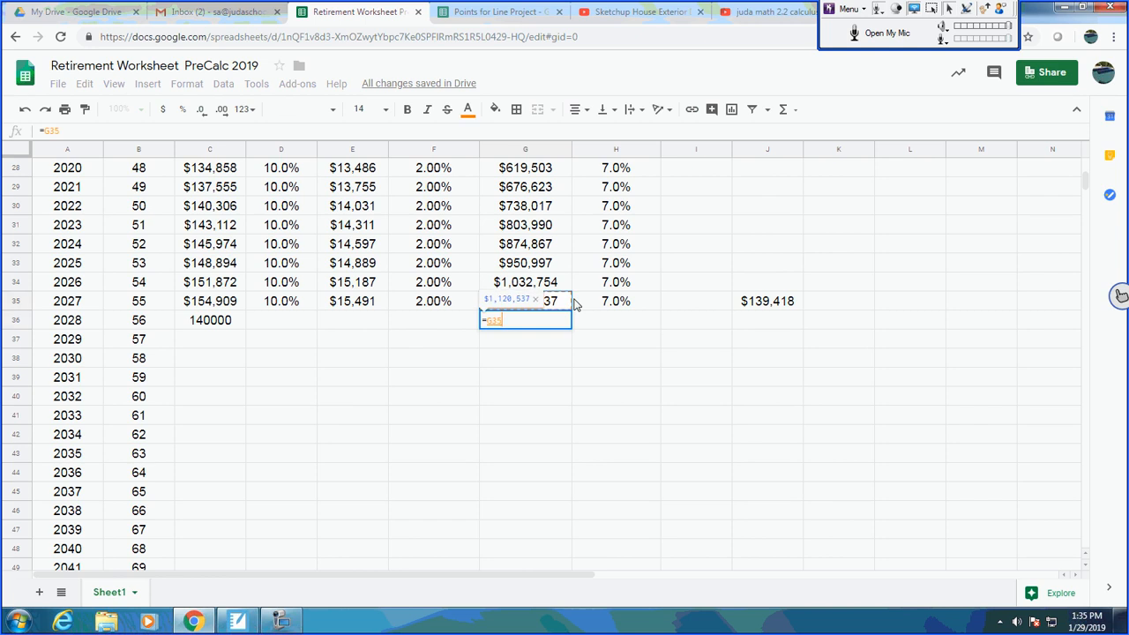
pyautogui.write('-')
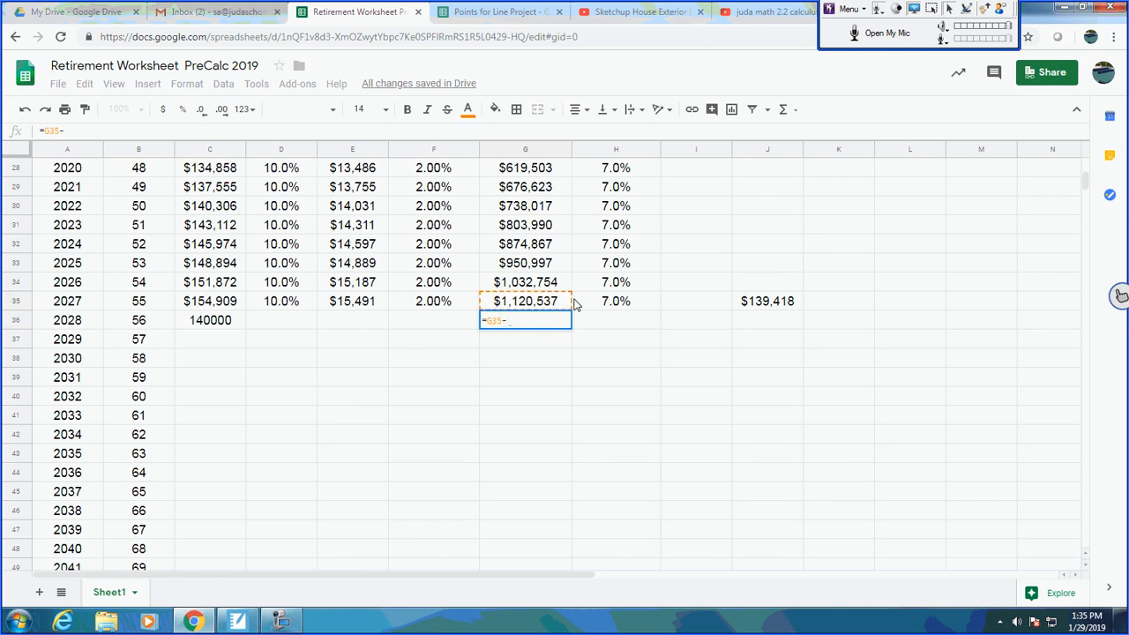
pyautogui.press('Left')
pyautogui.press('Left')
pyautogui.press('Left')
pyautogui.press('Left')
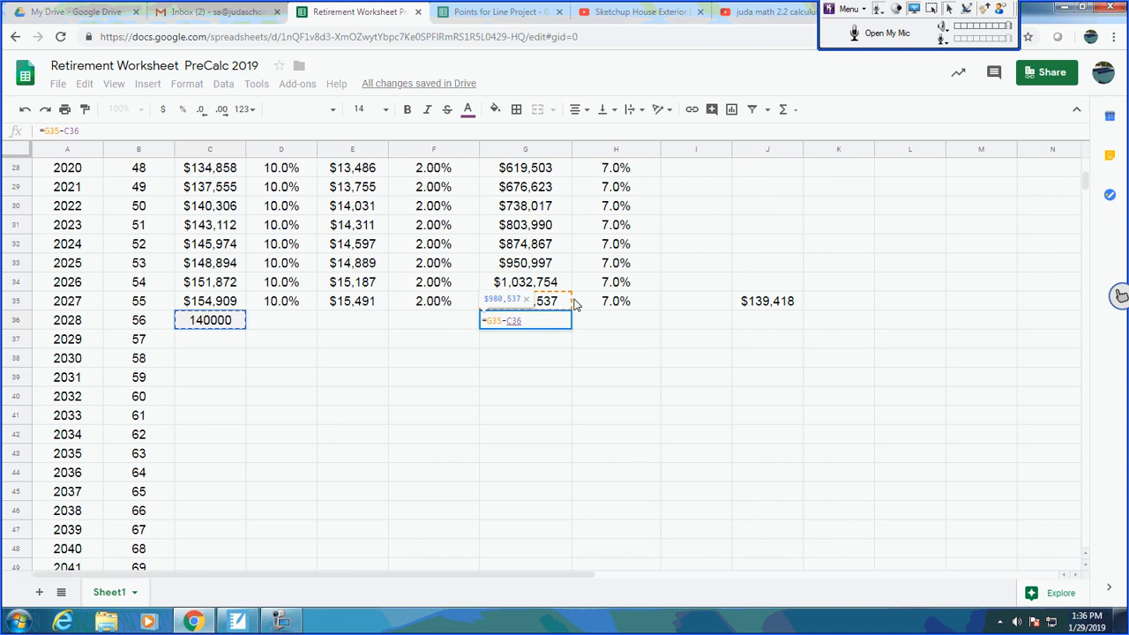
pyautogui.press('Return')
pyautogui.press('Up')
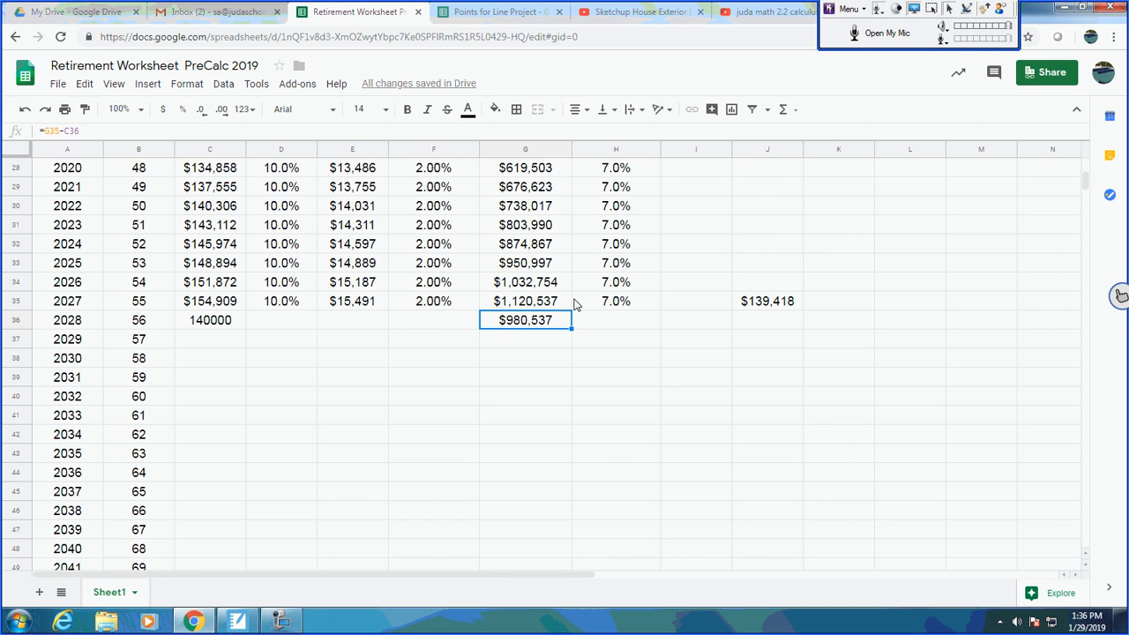
# Step: Change the 2028 balance formula in G36 to =(G35-C36)*(1+H36) so the remaining balance earns interest
pyautogui.press('Right')
pyautogui.press('Up')
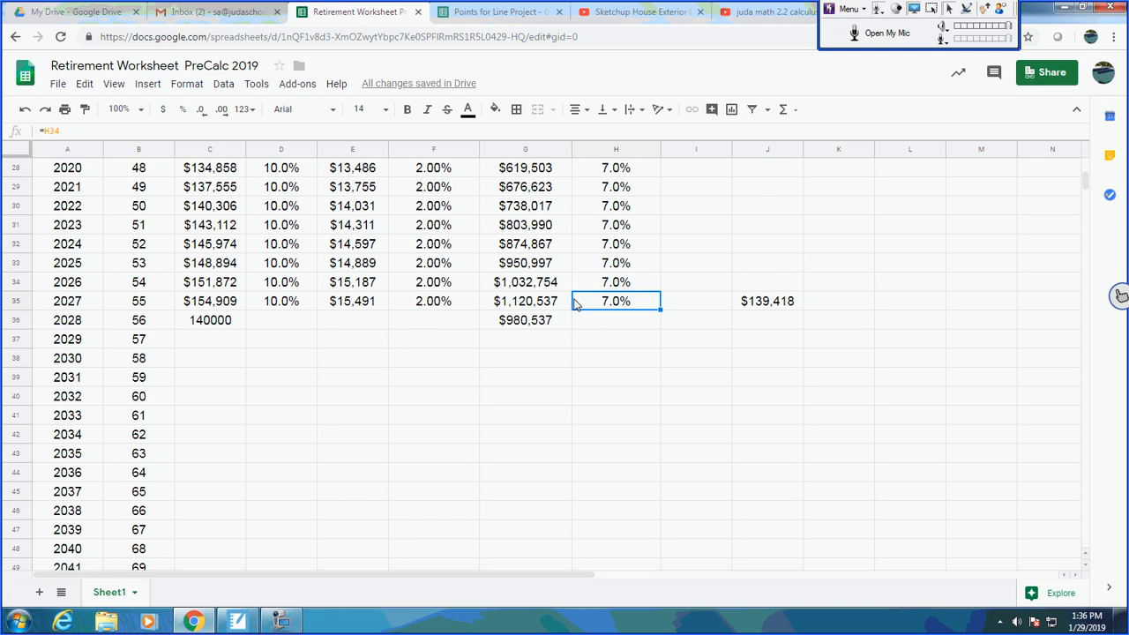
pyautogui.press('Down')
pyautogui.press('Left')
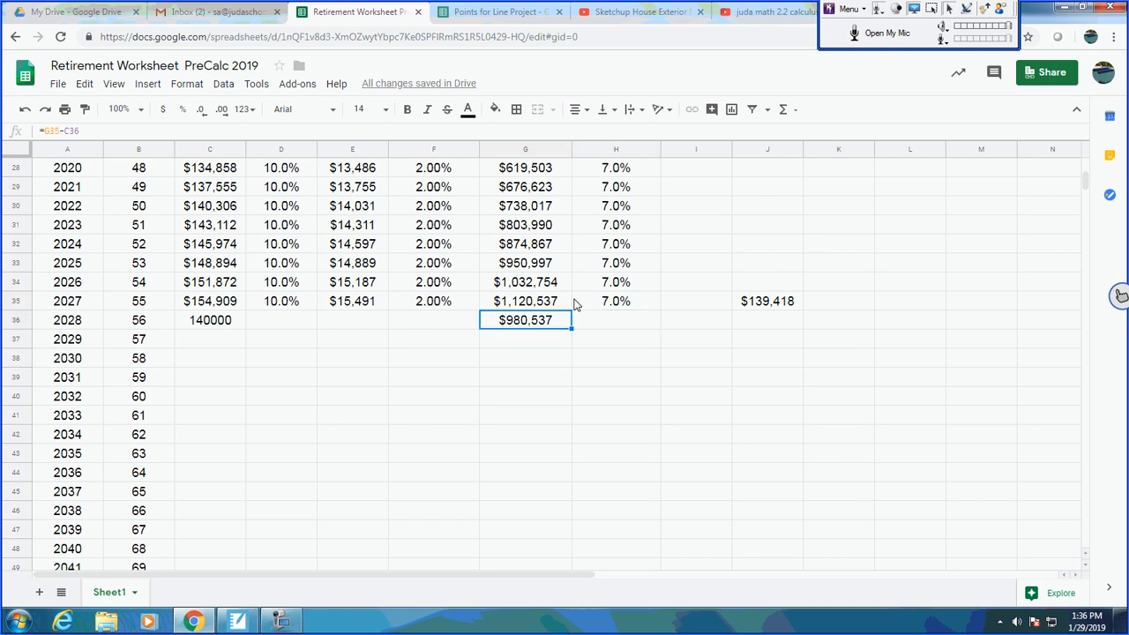
pyautogui.click(44, 129)
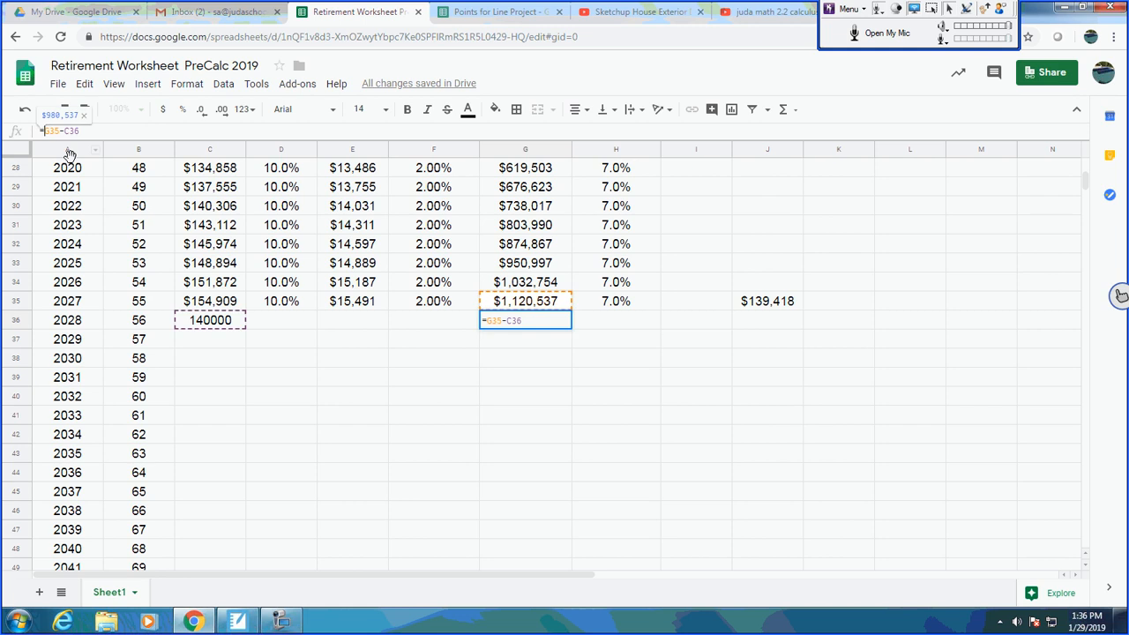
pyautogui.write('(')
pyautogui.write(')*1.0')
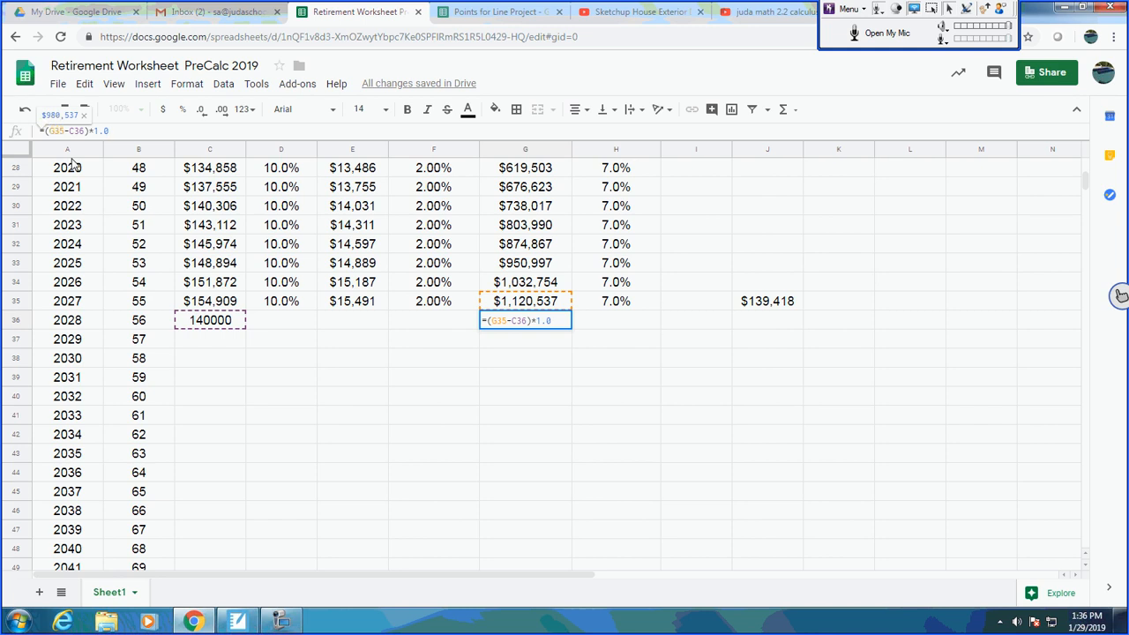
pyautogui.press('BackSpace')
pyautogui.press('BackSpace')
pyautogui.press('BackSpace')
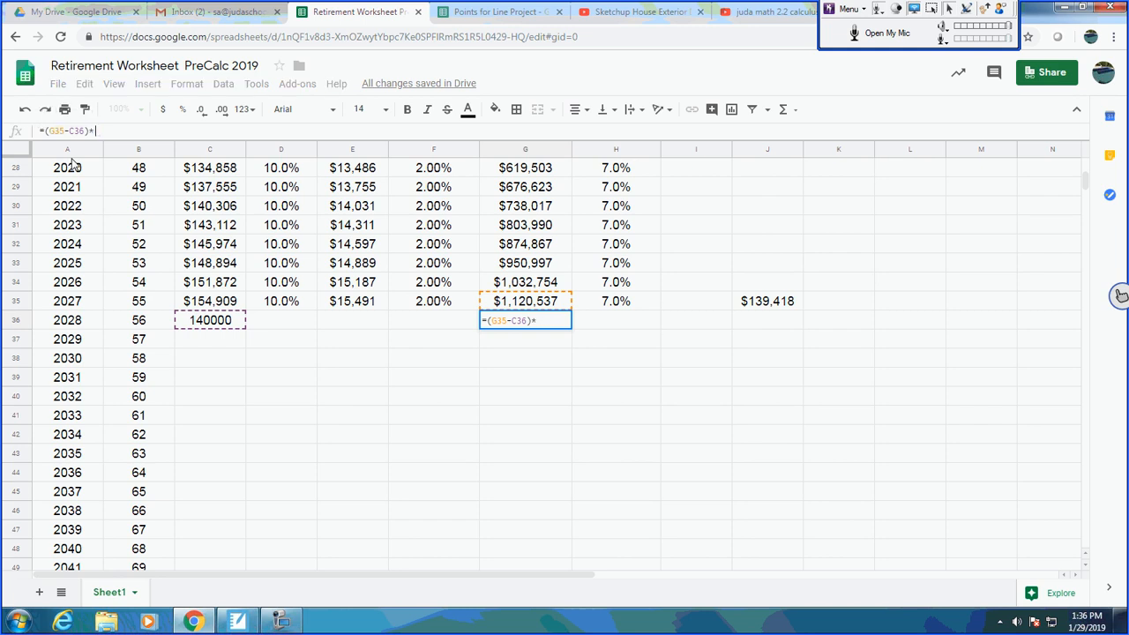
pyautogui.write('1+')
pyautogui.click(643, 322)
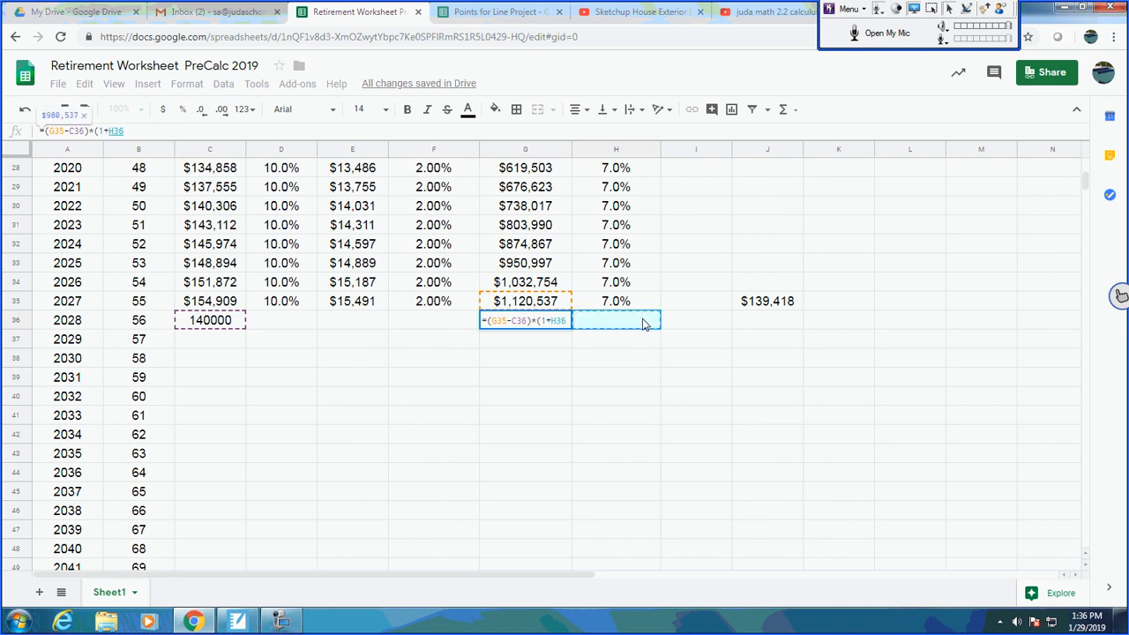
pyautogui.press('Return')
pyautogui.press('Up')
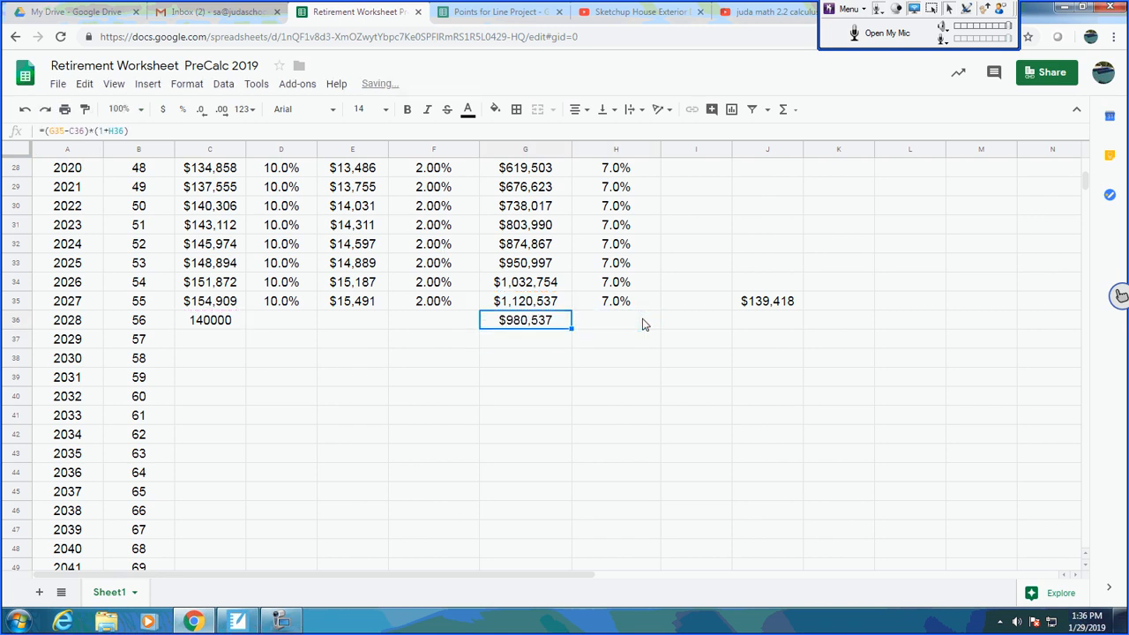
# Step: Enter .06 as the 2028 interest rate in H36
pyautogui.click(643, 322)
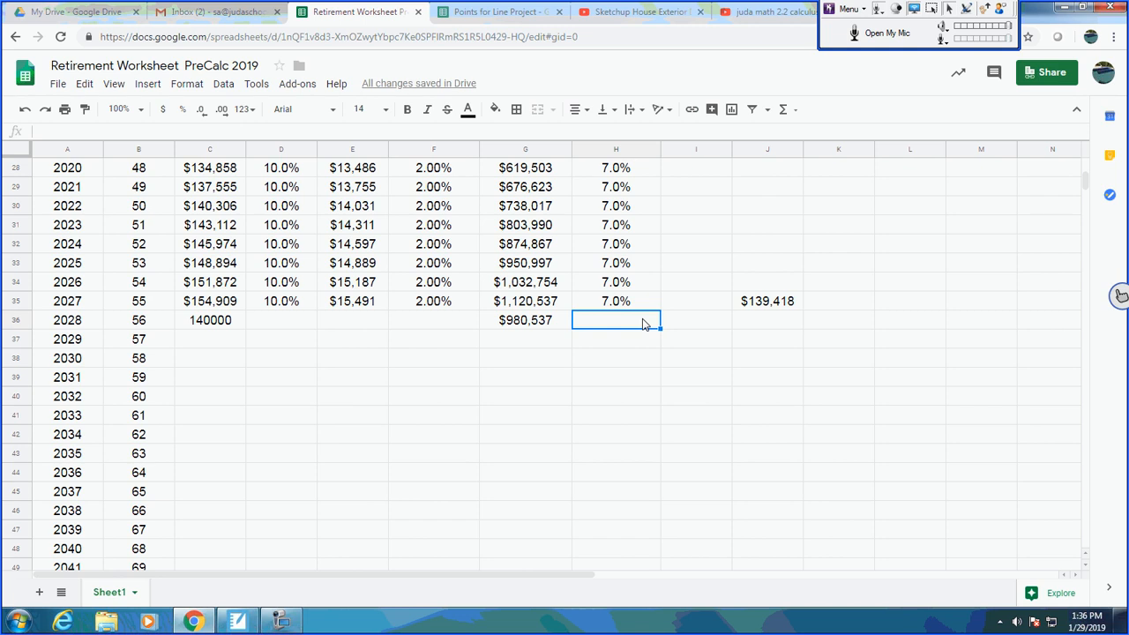
pyautogui.write('6')
pyautogui.press('Return')
pyautogui.click(644, 324)
pyautogui.press('BackSpace')
pyautogui.write('0.06')
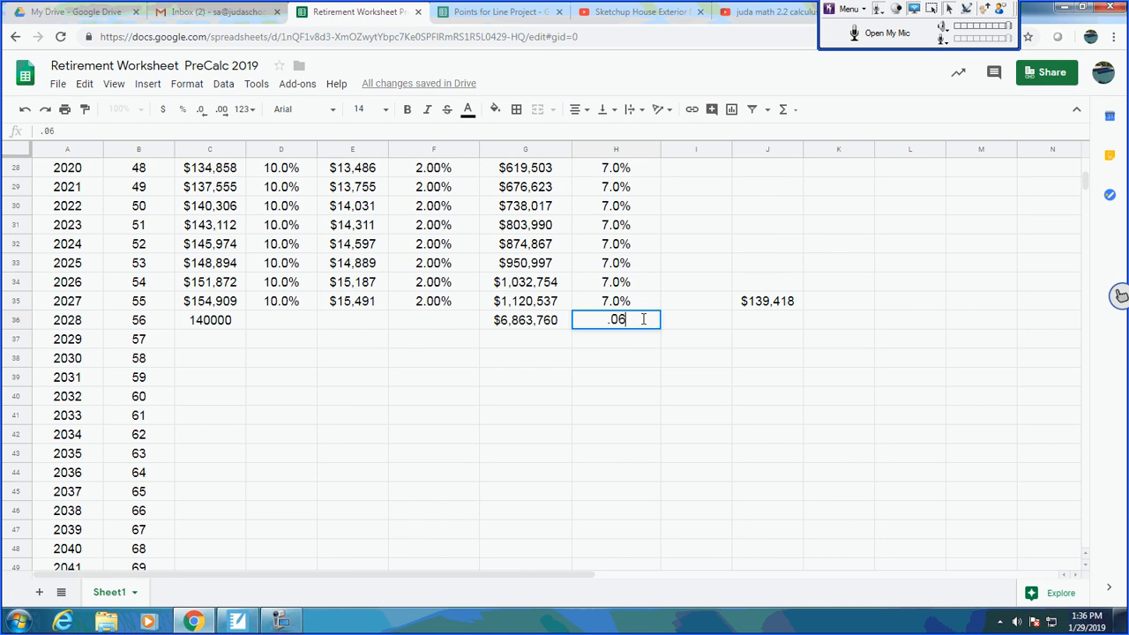
pyautogui.press('Return')
# Step: Format H36 as a percentage with one decimal place and set the 2028 interest rate to 6.5%
pyautogui.click(644, 323)
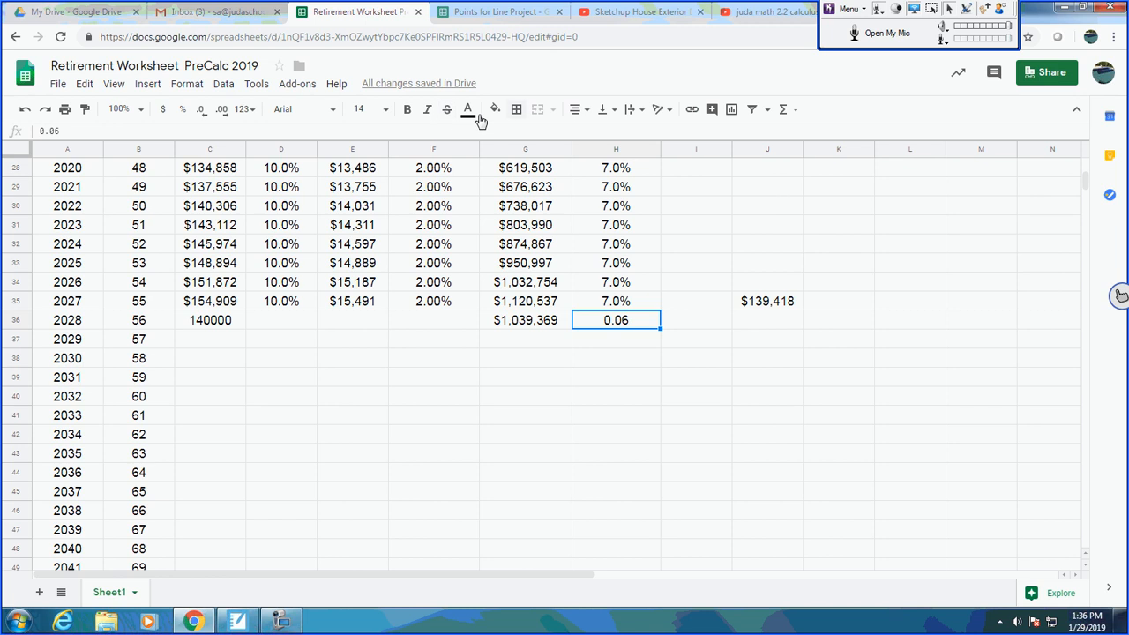
pyautogui.click(185, 109)
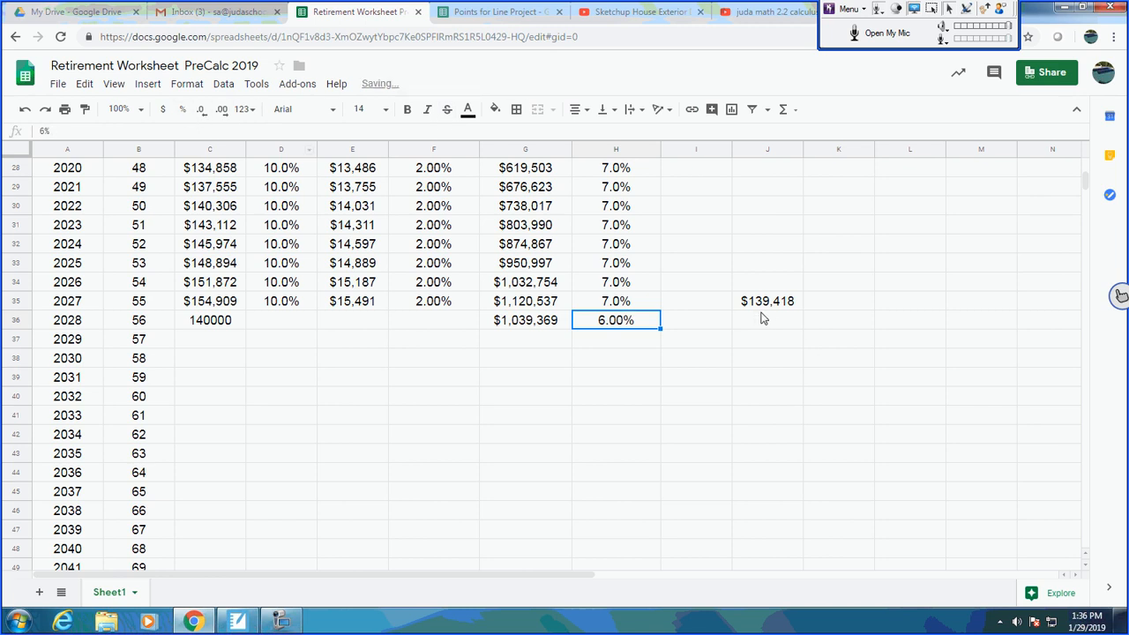
pyautogui.click(201, 110)
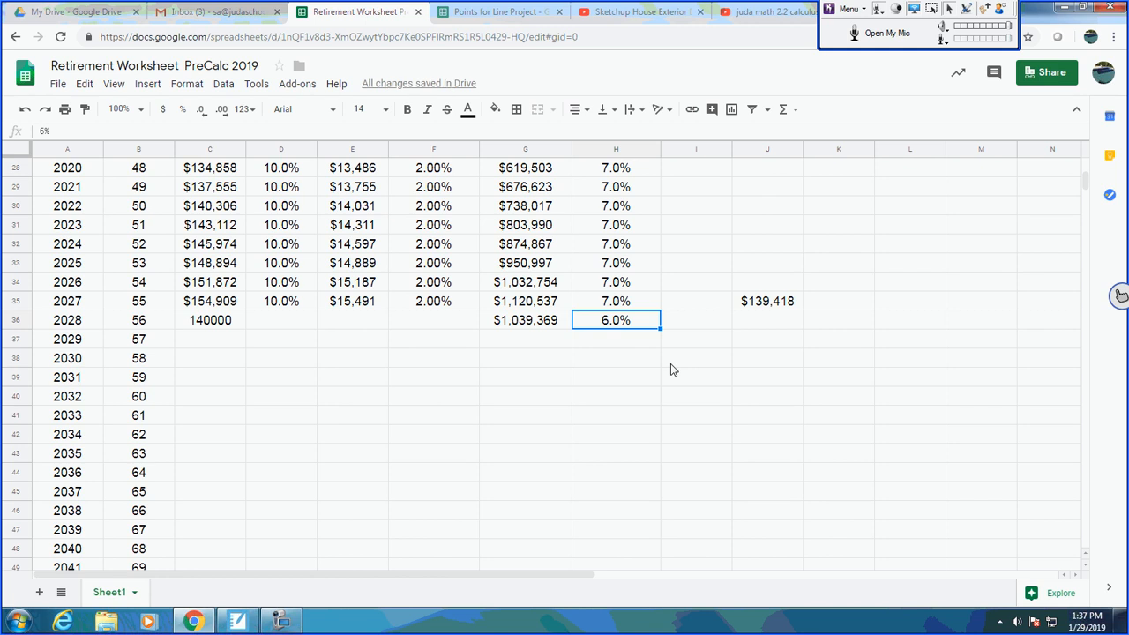
pyautogui.write('6.5')
pyautogui.press('Return')
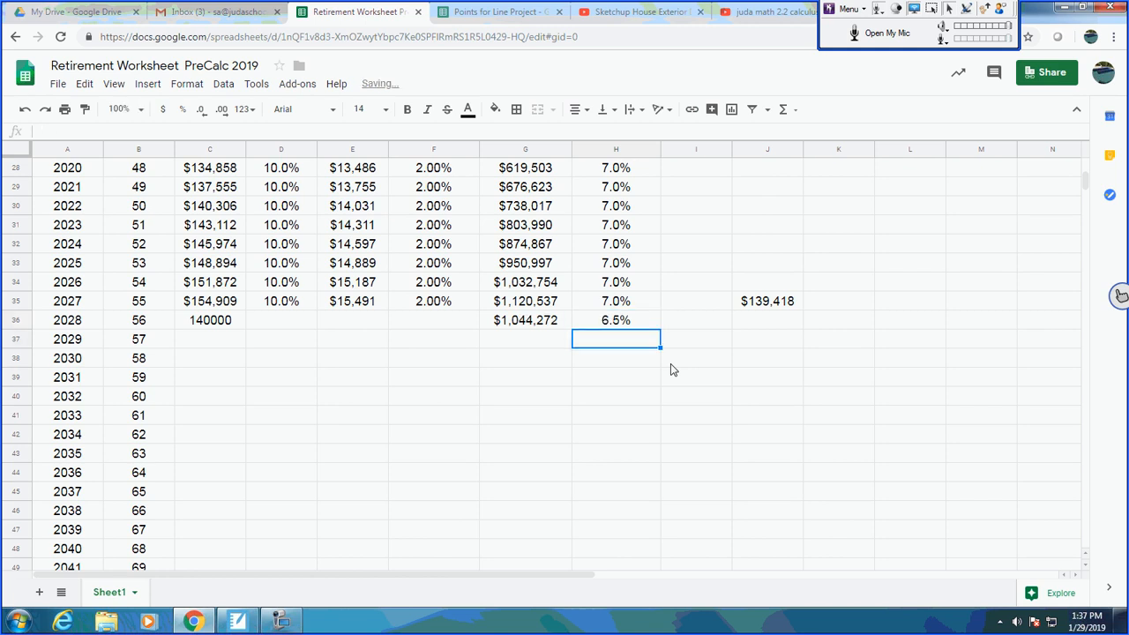
pyautogui.press('Left')
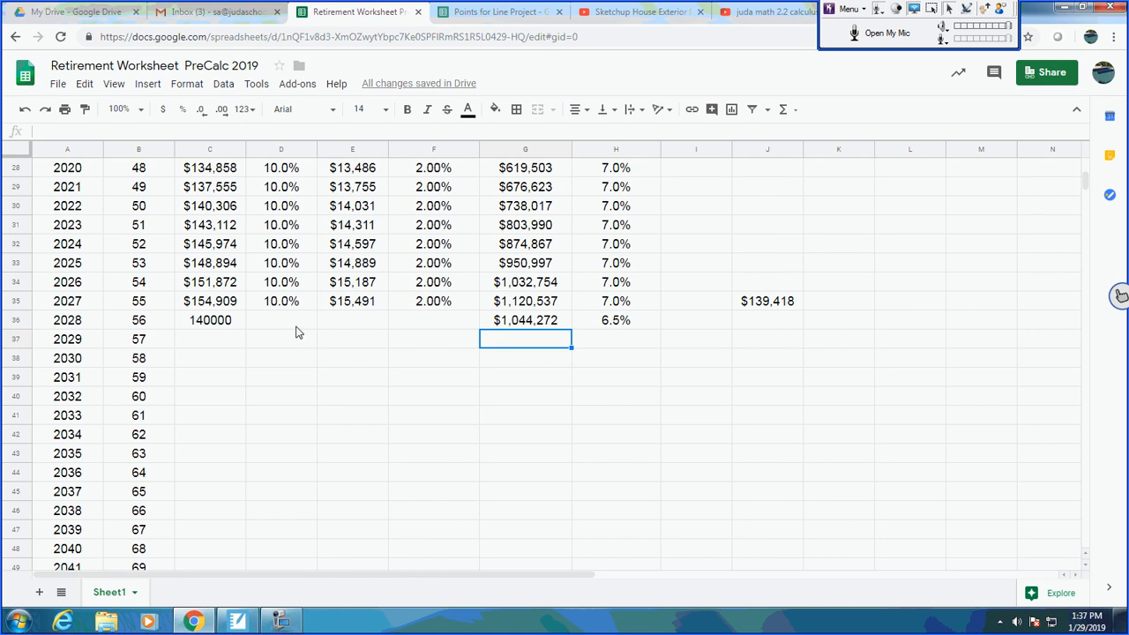
pyautogui.click(344, 324)
pyautogui.click(305, 326)
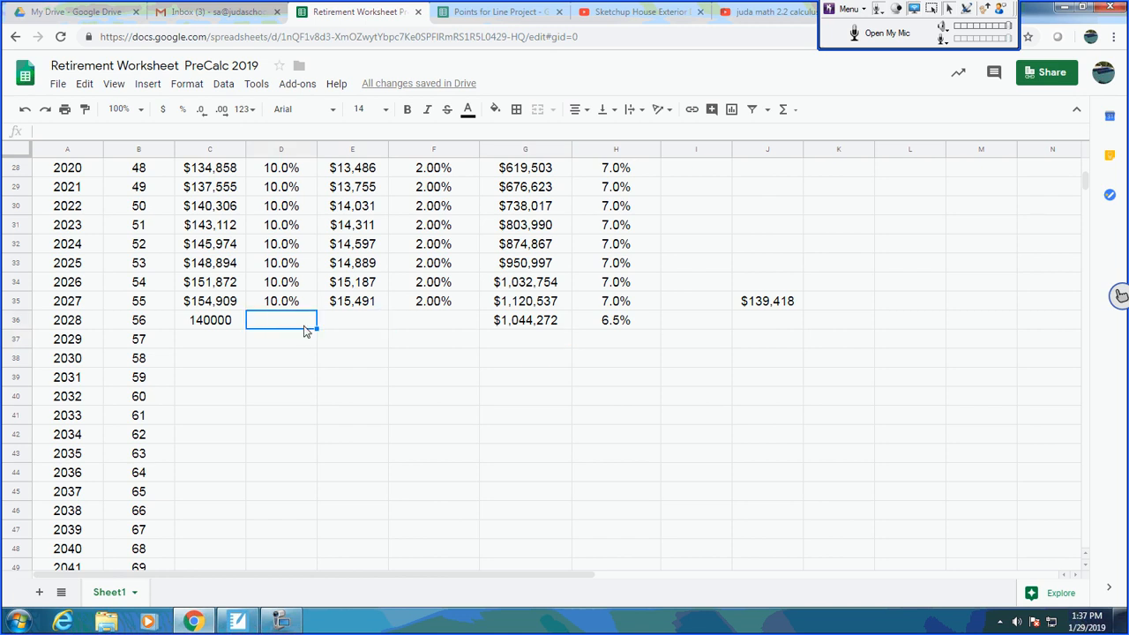
pyautogui.click(380, 318)
pyautogui.click(414, 320)
pyautogui.click(441, 307)
pyautogui.press('Delete')
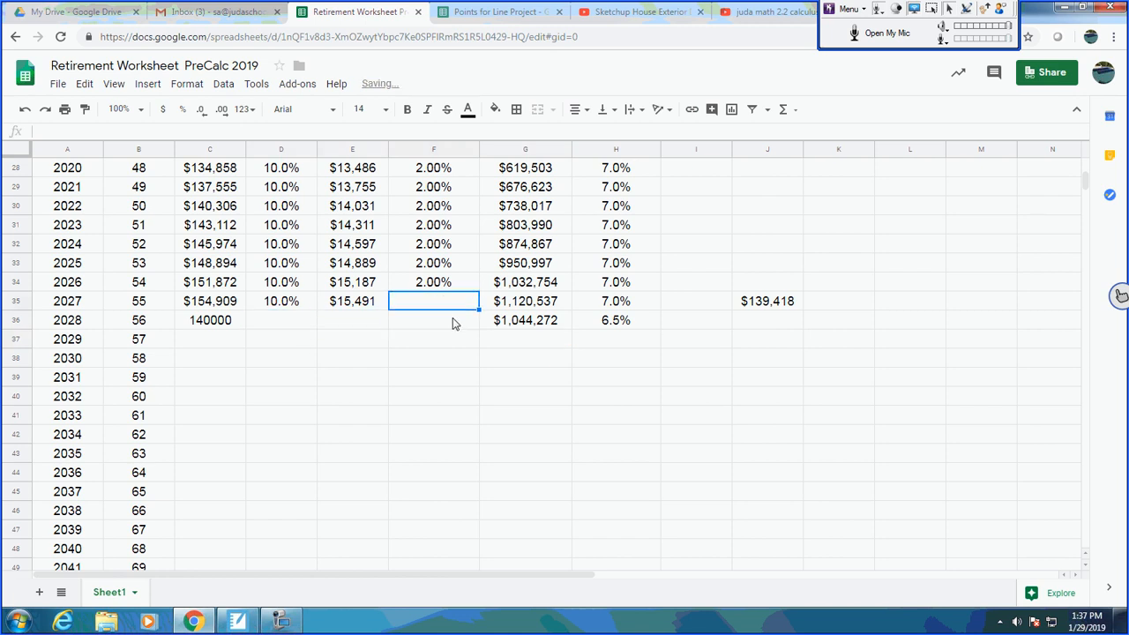
pyautogui.hotkey('ctrl', 'z')
# Step: Enter the formula =F35 in F36 to carry the inflation rate into 2028
pyautogui.click(449, 321)
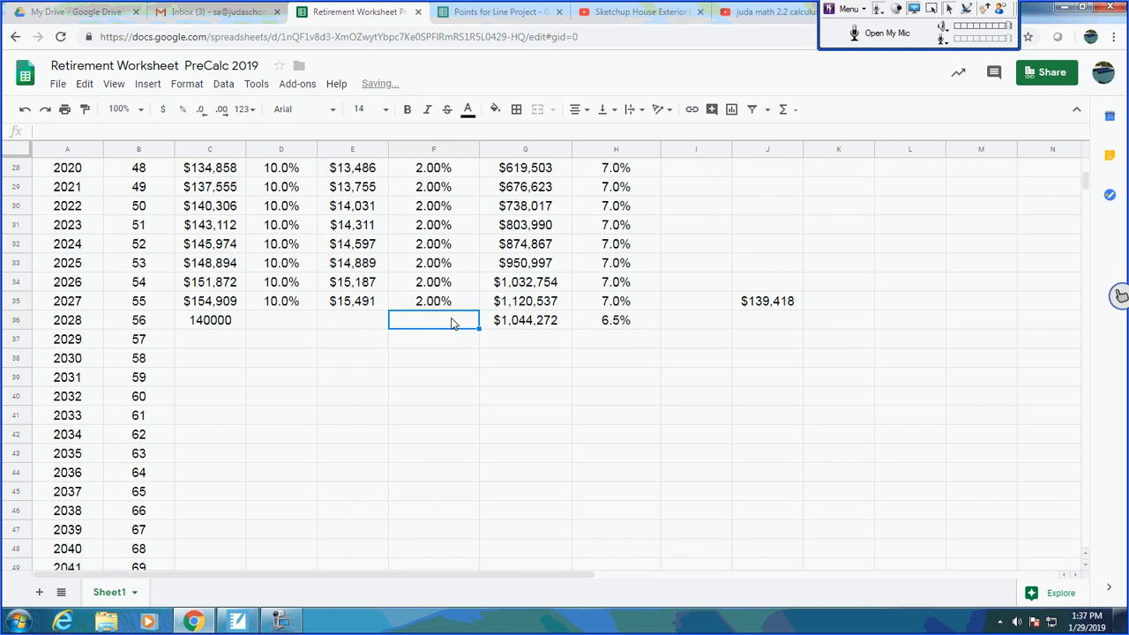
pyautogui.write('=F35')
pyautogui.press('Return')
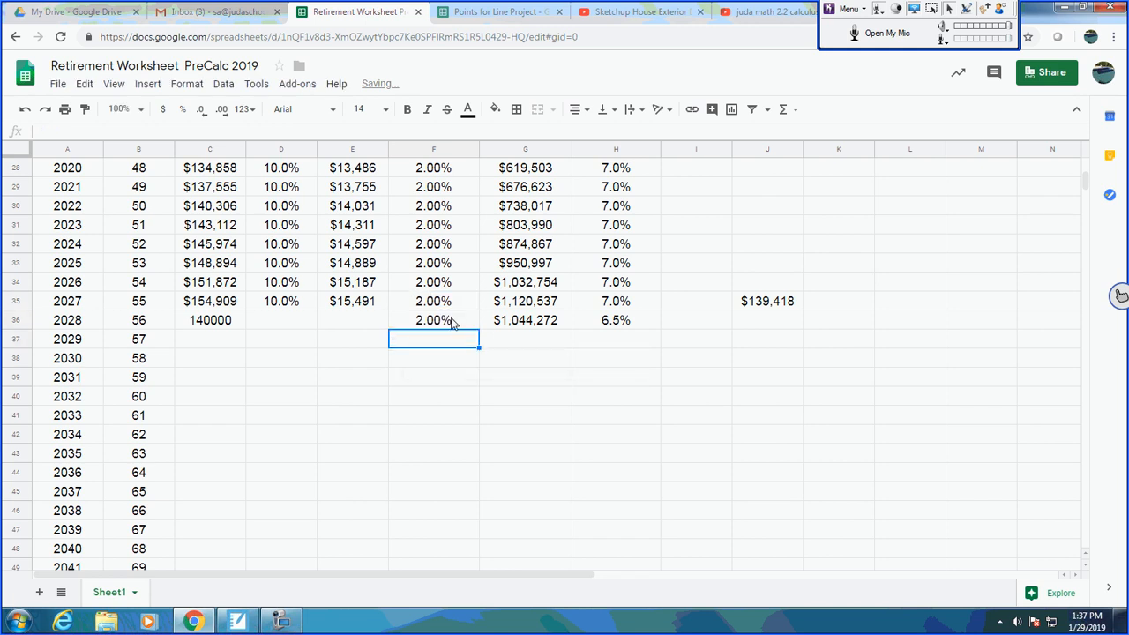
# Step: Enter the formula =C36*(1+F36) in C37 to increase the 2029 income by inflation
pyautogui.press('Left')
pyautogui.press('Left')
pyautogui.press('Left')
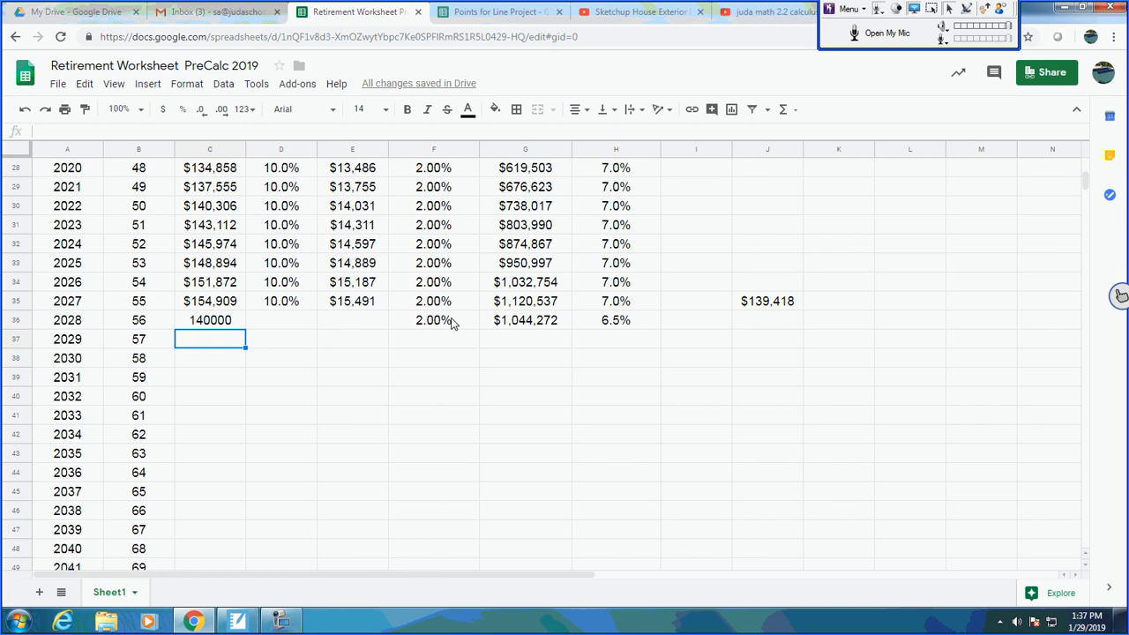
pyautogui.write('=C36')
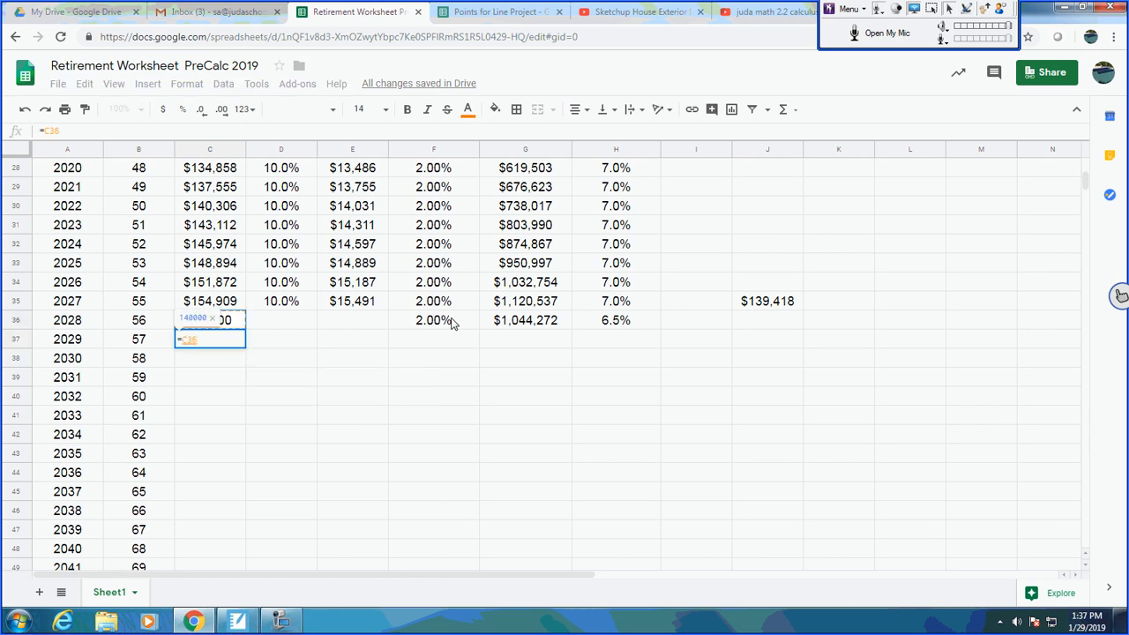
pyautogui.write('*(1')
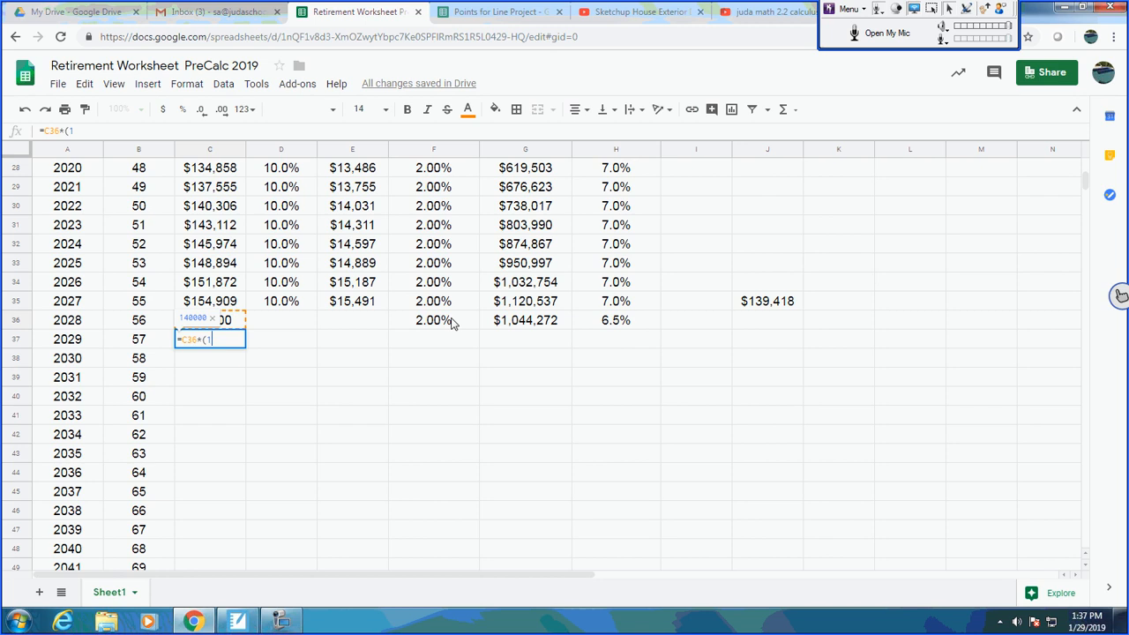
pyautogui.write('+')
pyautogui.click(454, 325)
pyautogui.write(')')
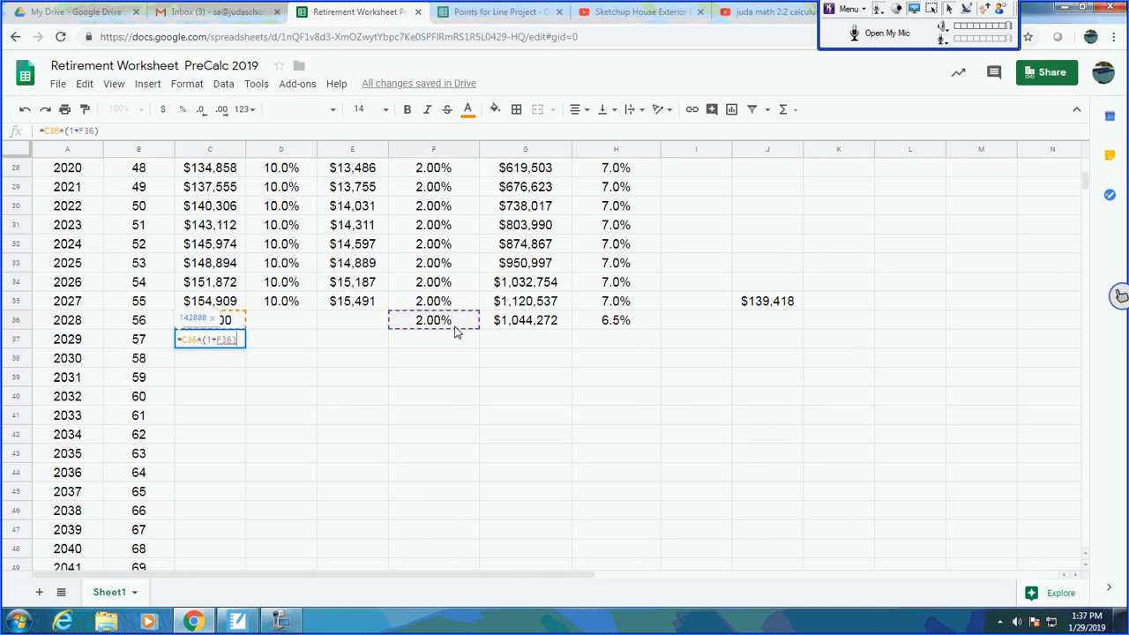
pyautogui.press('Return')
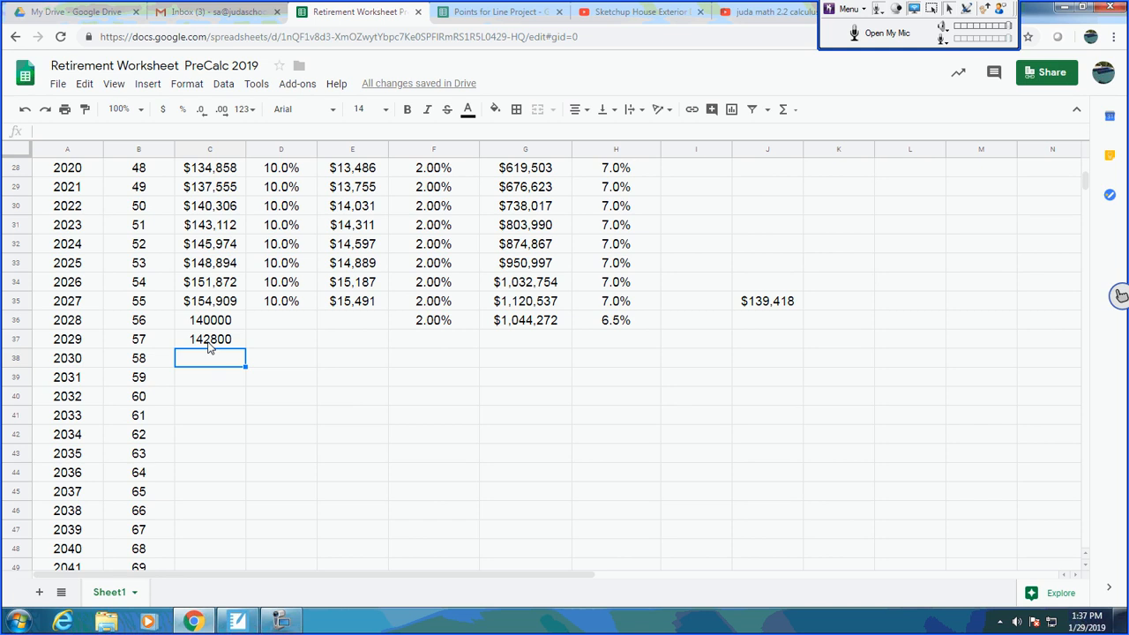
# Step: Copy the 2028 inflation, balance and interest rate cells F36:H36 into the 2029 row starting at F37
pyautogui.click(446, 324)
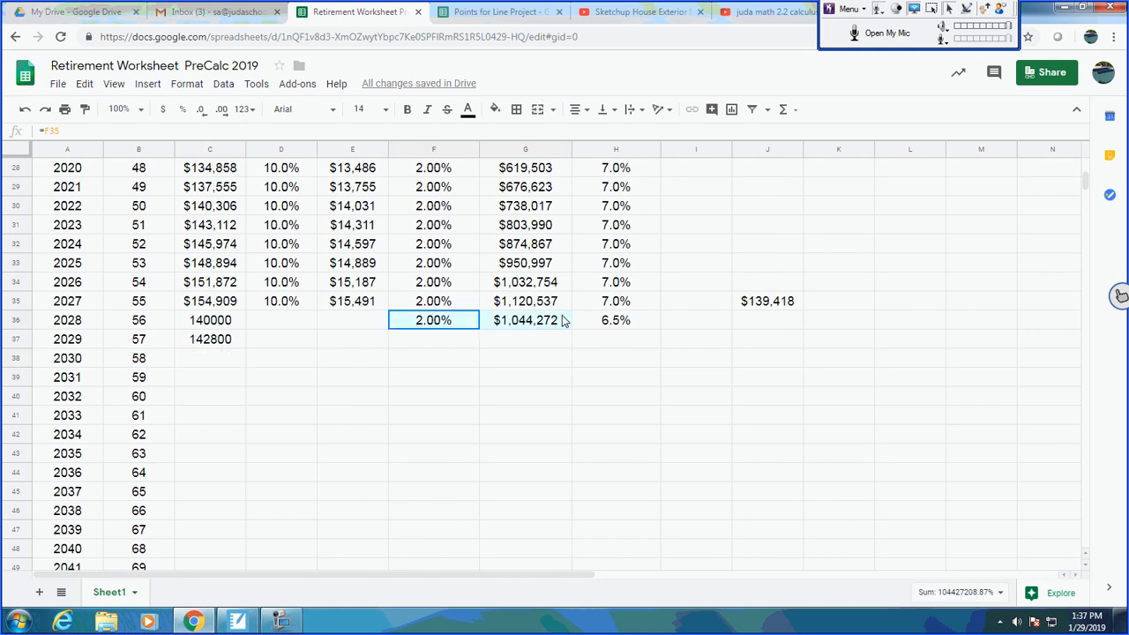
pyautogui.keyDown('shift'); pyautogui.click(596, 321); pyautogui.keyUp('shift')
pyautogui.hotkey('ctrl', 'c')
pyautogui.press('Down')
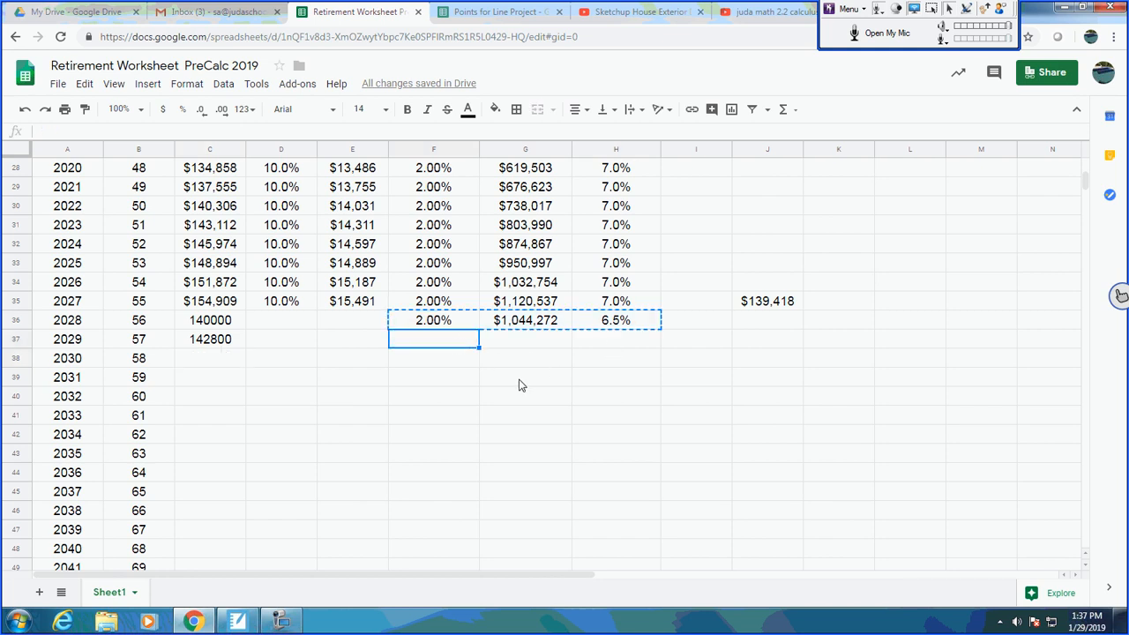
pyautogui.hotkey('ctrl', 'v')
# Step: Copy the 2029 row's cells C37:H37 down into C38:H59 to project withdrawals and balances through 2051
pyautogui.click(220, 345)
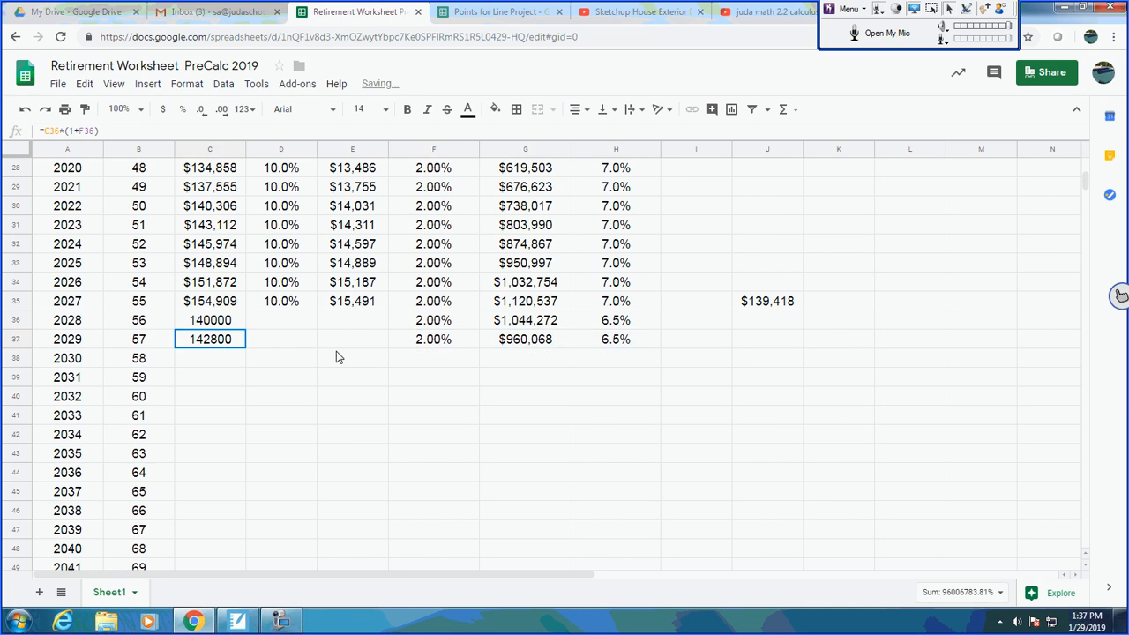
pyautogui.keyDown('shift'); pyautogui.click(583, 347); pyautogui.keyUp('shift')
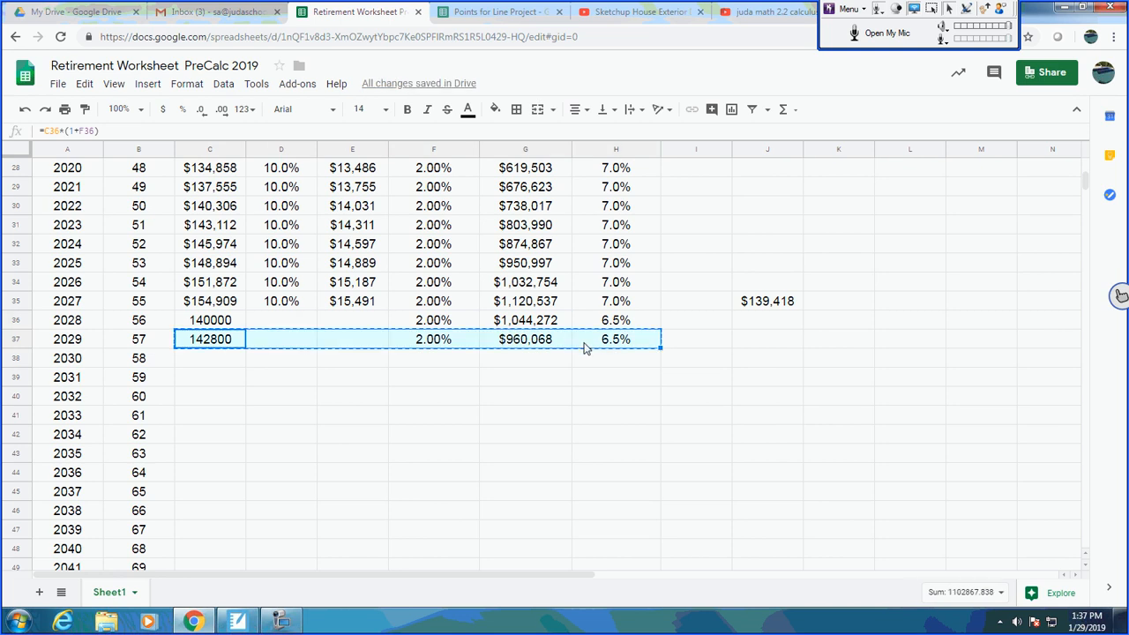
pyautogui.hotkey('ctrl', 'c')
pyautogui.press('Down')
pyautogui.hotkey('shift', 'Right')
pyautogui.hotkey('shift', 'Right')
pyautogui.hotkey('shift', 'Right')
pyautogui.hotkey('shift', 'Right')
pyautogui.hotkey('shift', 'Right')
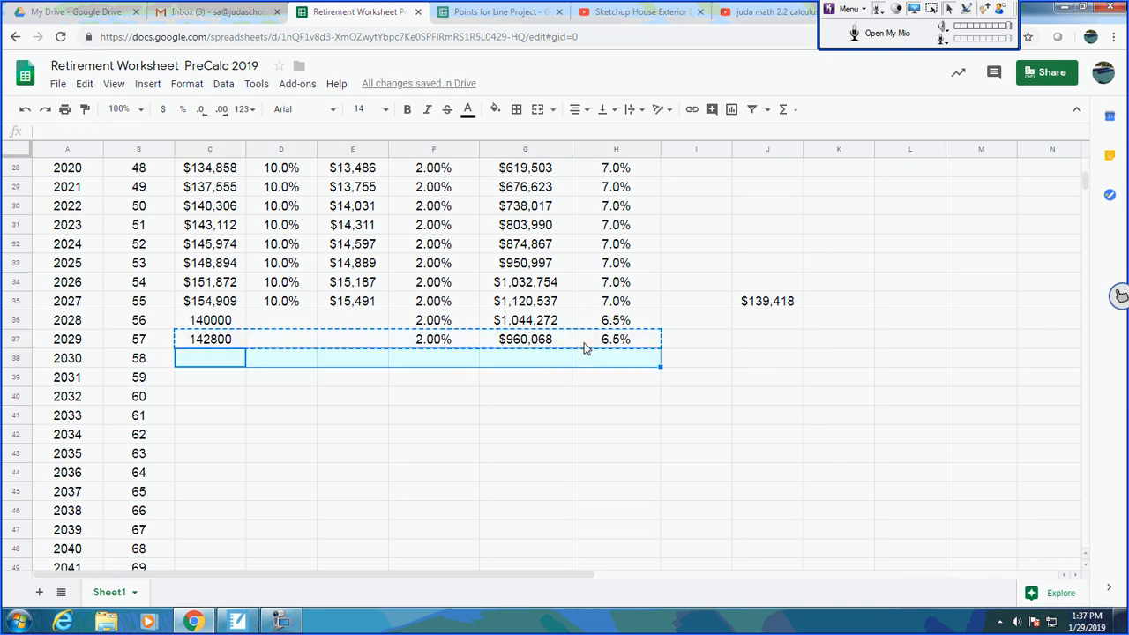
pyautogui.hotkey('shift', 'pagedown')
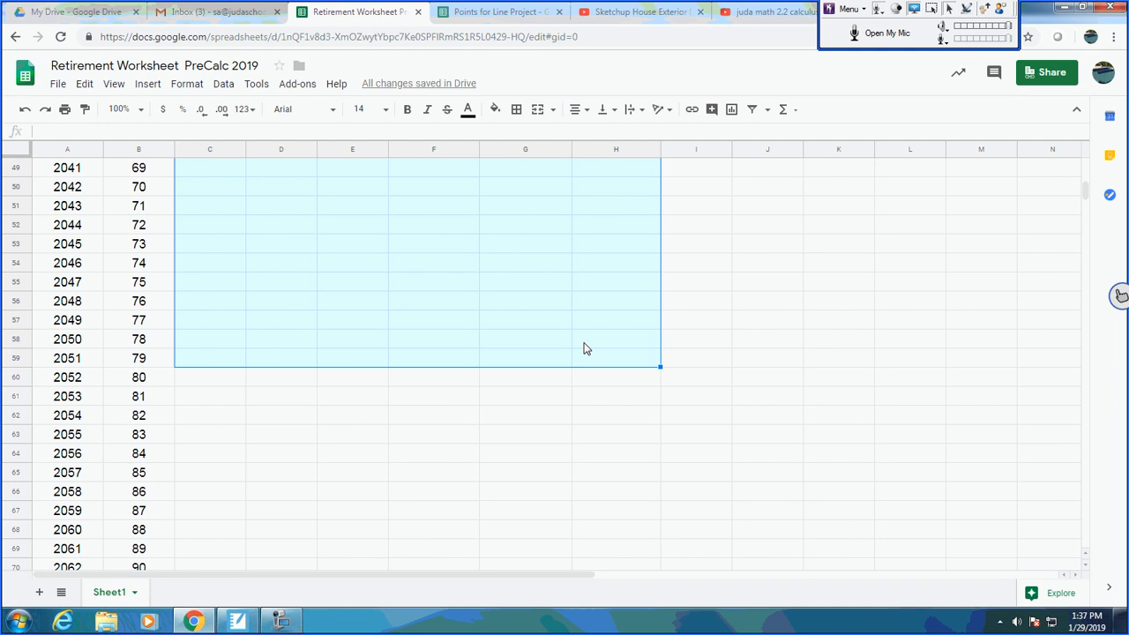
pyautogui.hotkey('ctrl', 'v')
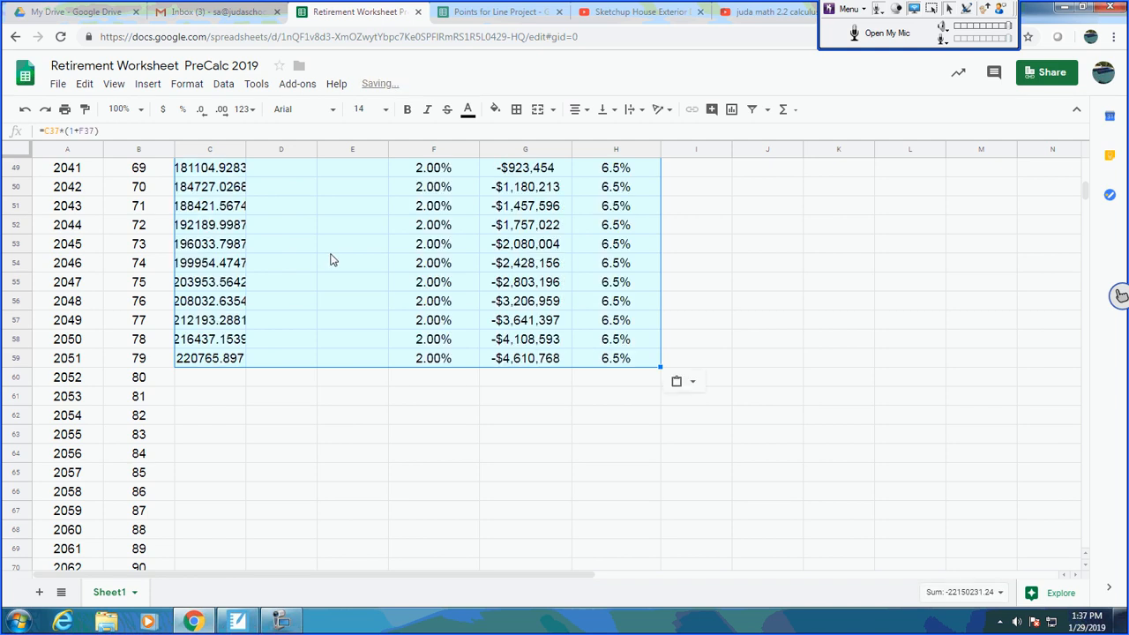
pyautogui.scroll(3, 512, 357)
pyautogui.click(699, 376)
pyautogui.scroll(1, 697, 384)
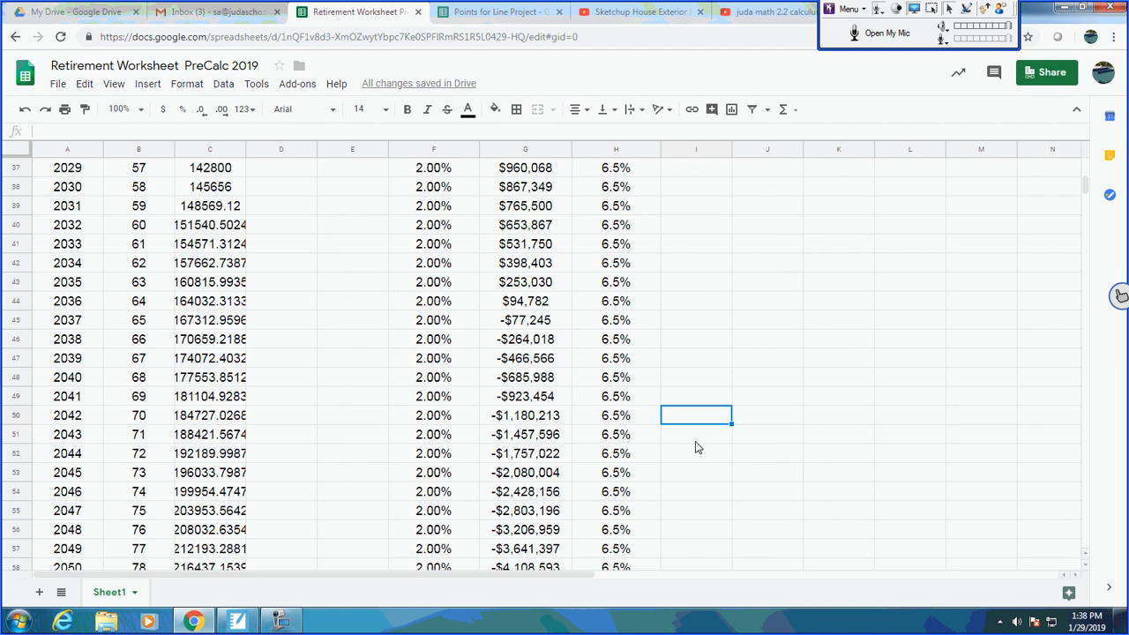
pyautogui.click(542, 309)
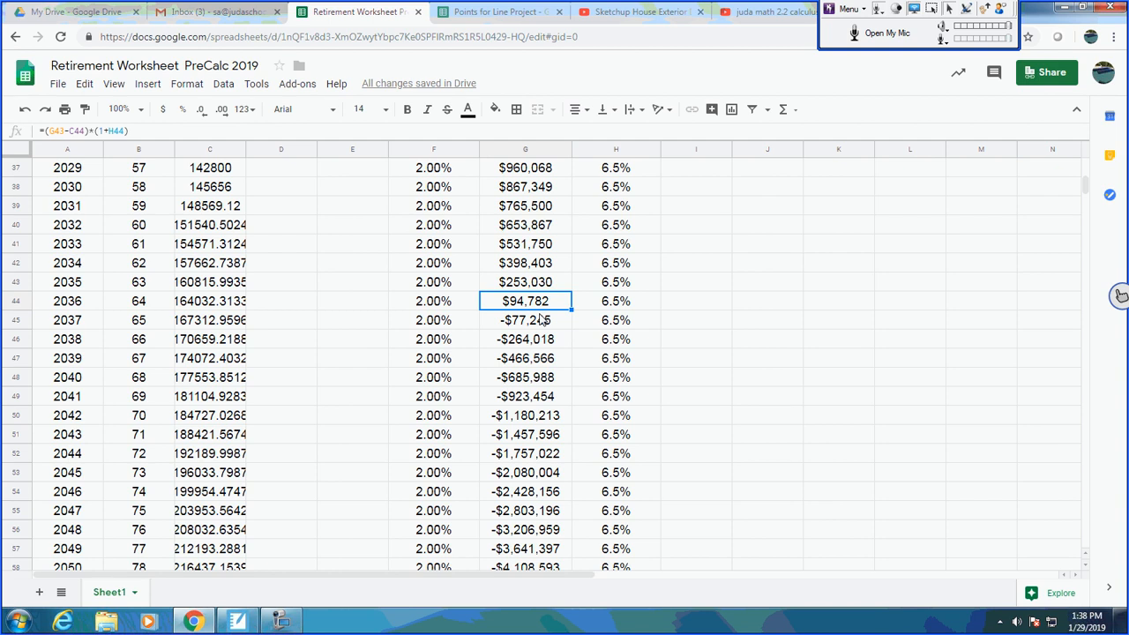
# Step: Set the 1994 saving percentage in D2 to 12% and check how the retirement balances respond
pyautogui.scroll(10, 541, 320)
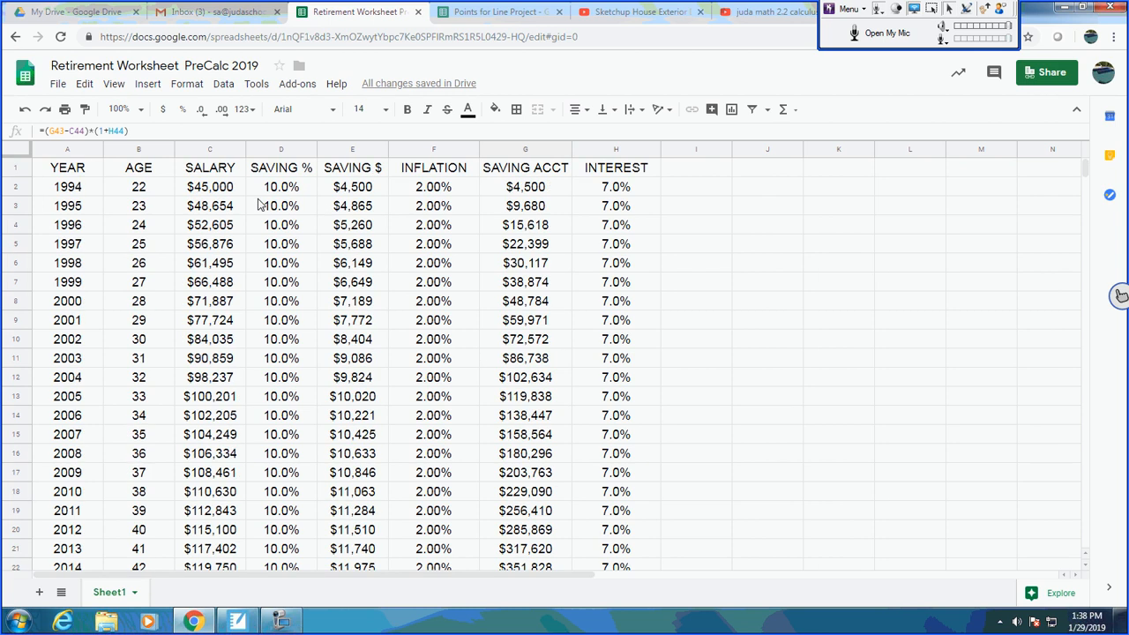
pyautogui.click(275, 195)
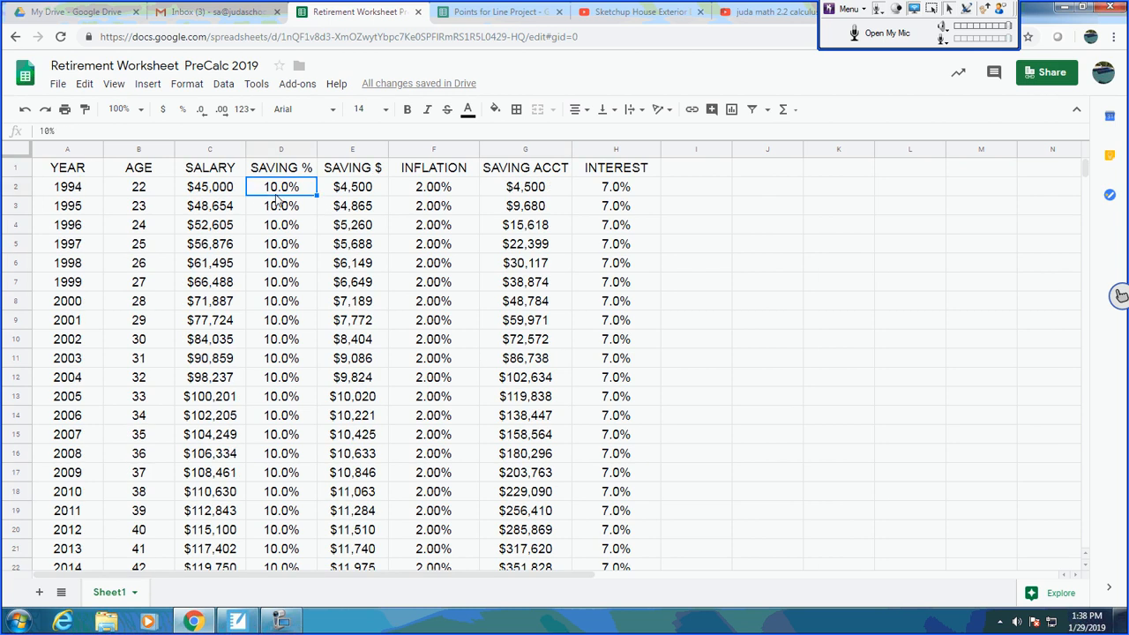
pyautogui.write('12')
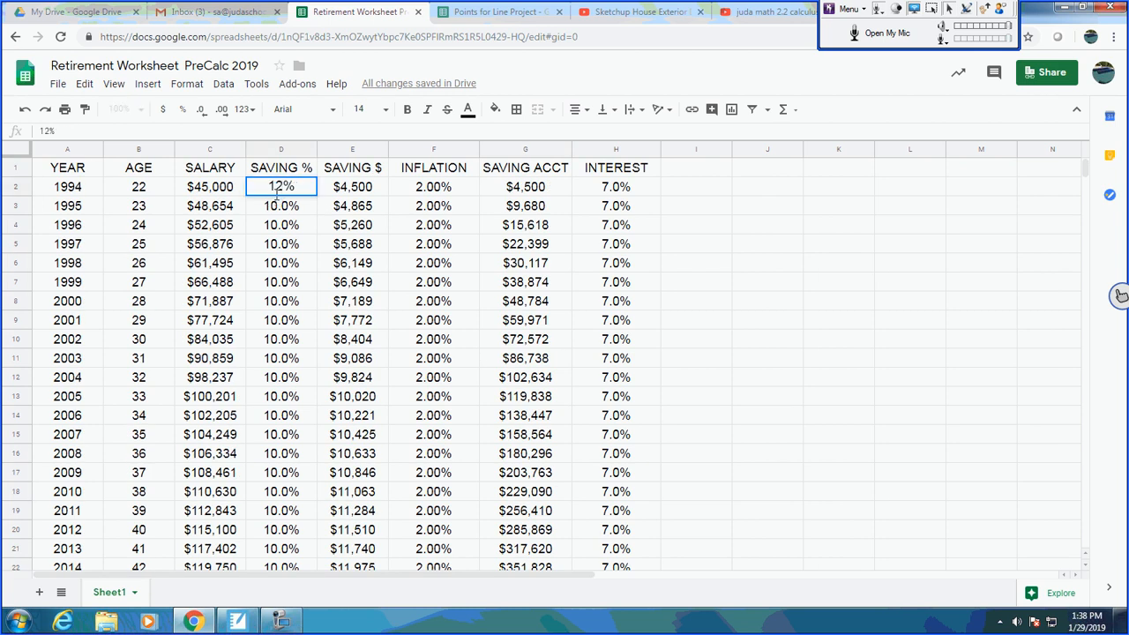
pyautogui.press('Return')
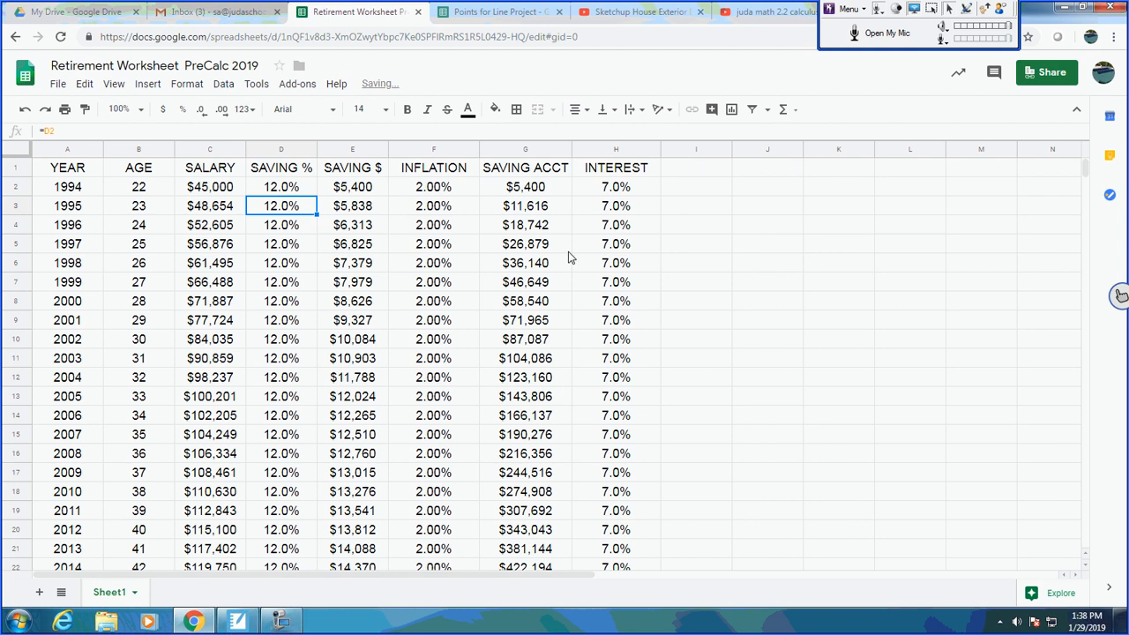
pyautogui.scroll(-10, 642, 226)
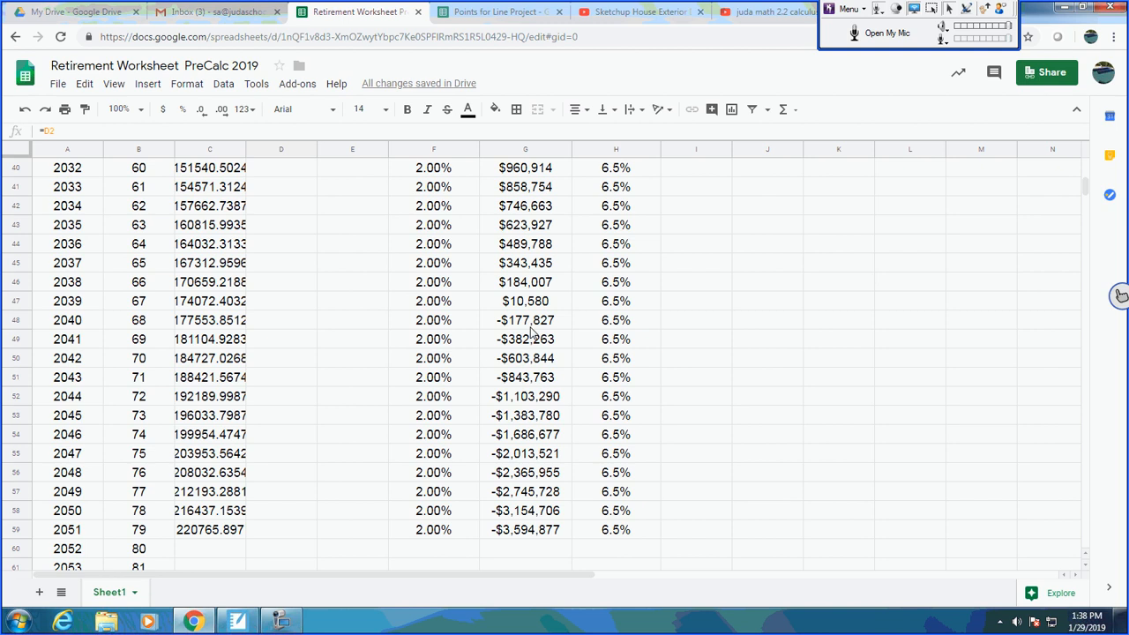
# Step: Set the 1994 interest rate in H2 to 7.5% and check the balances in the withdrawal years
pyautogui.scroll(10, 532, 331)
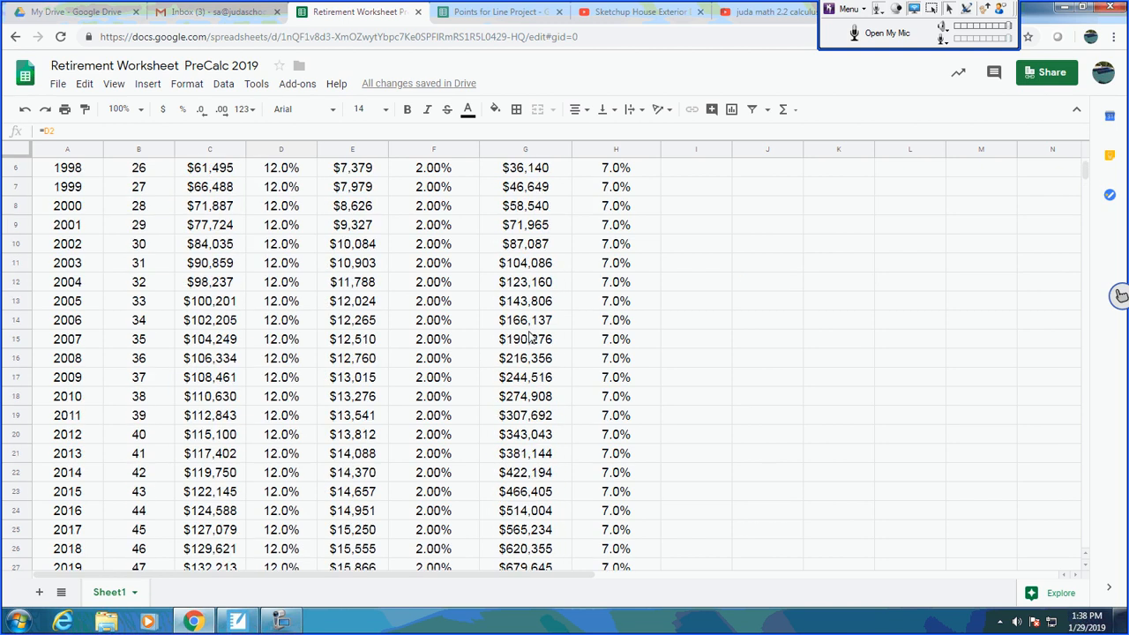
pyautogui.click(616, 167)
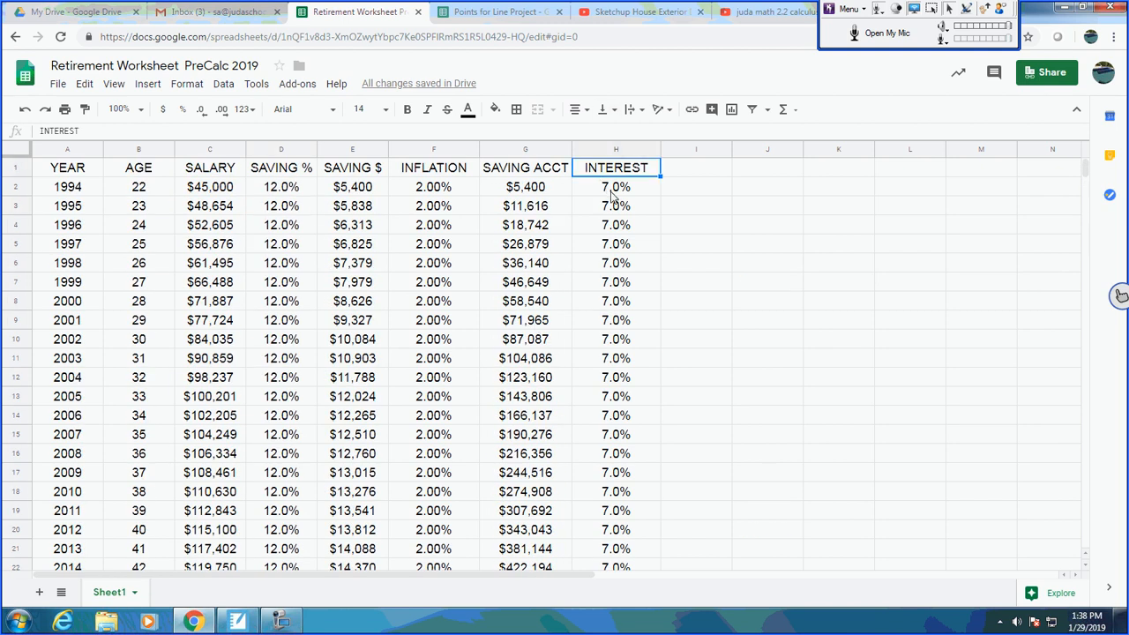
pyautogui.click(612, 187)
pyautogui.write('5')
pyautogui.press('Return')
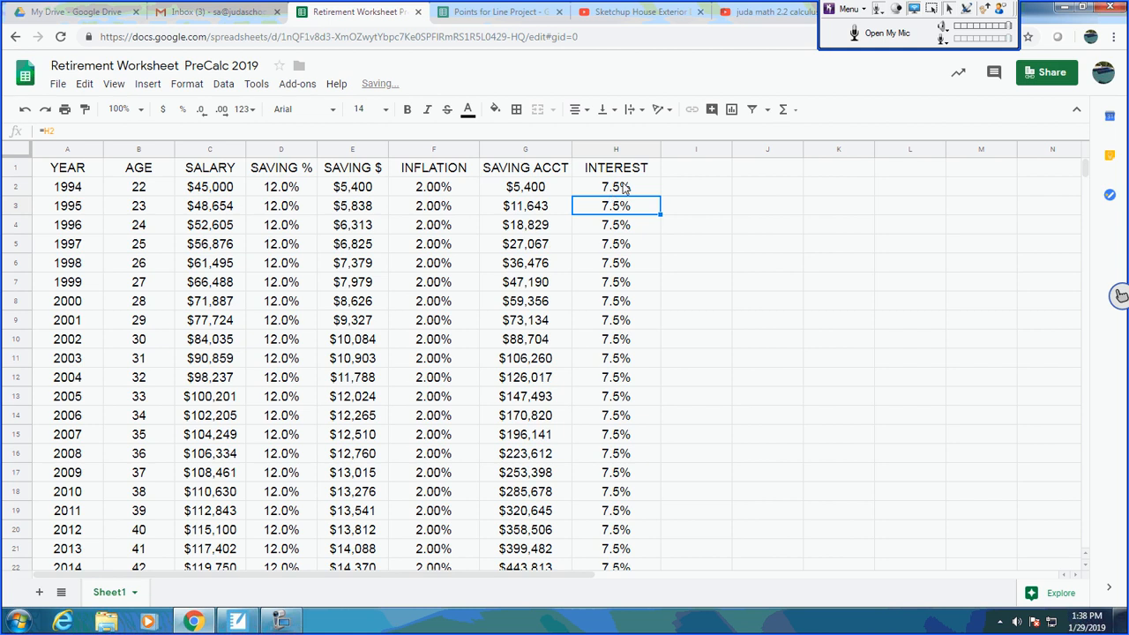
pyautogui.scroll(-10, 618, 203)
pyautogui.scroll(-3, 617, 229)
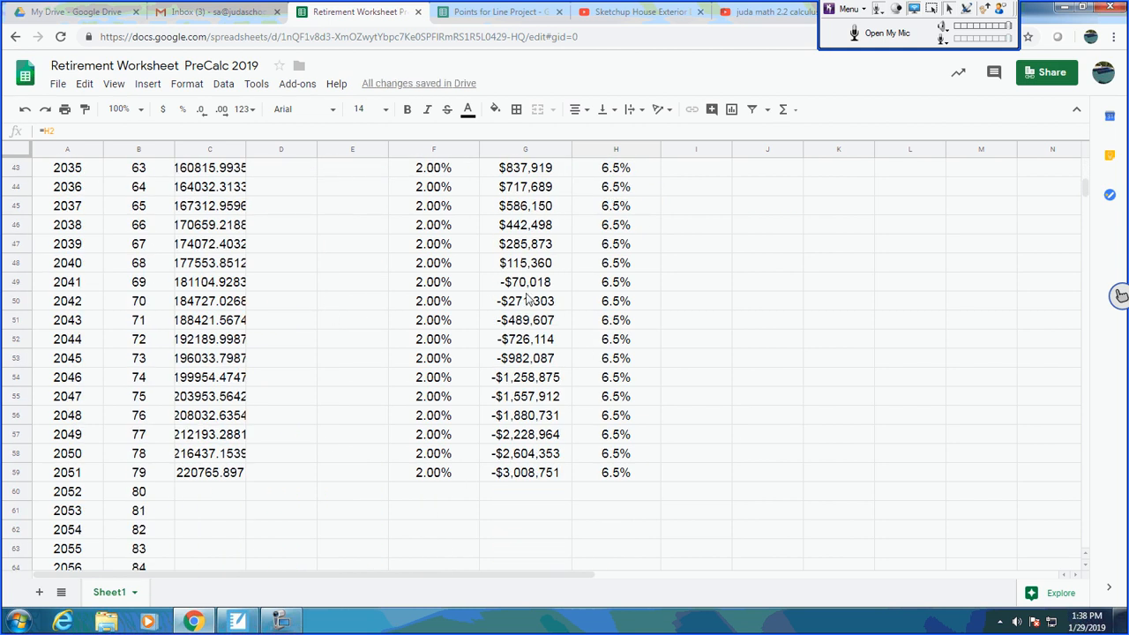
pyautogui.scroll(2, 575, 388)
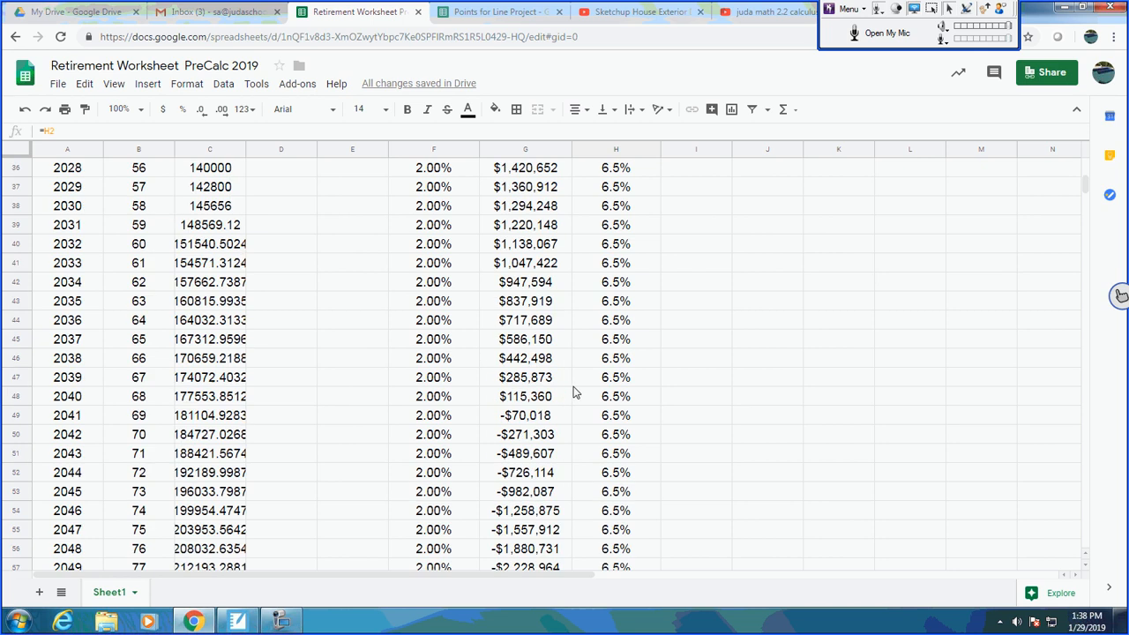
pyautogui.scroll(10, 574, 391)
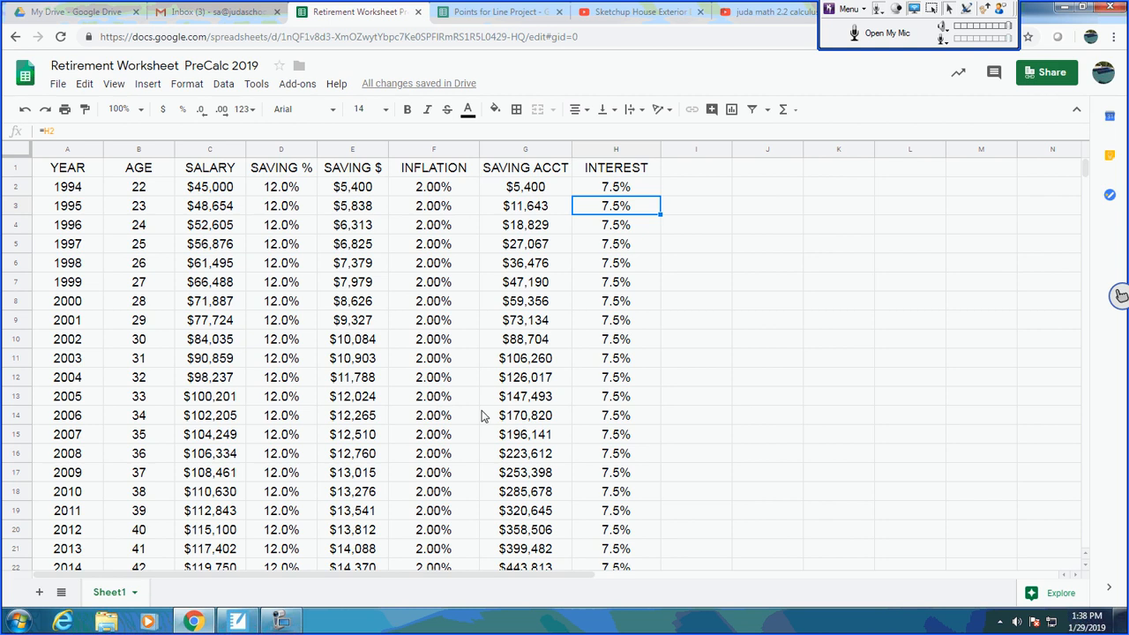
# Step: Copy the withdrawal block in columns C to H from 2028 down and paste it starting at C45, the 2037 row
pyautogui.scroll(-1, 484, 424)
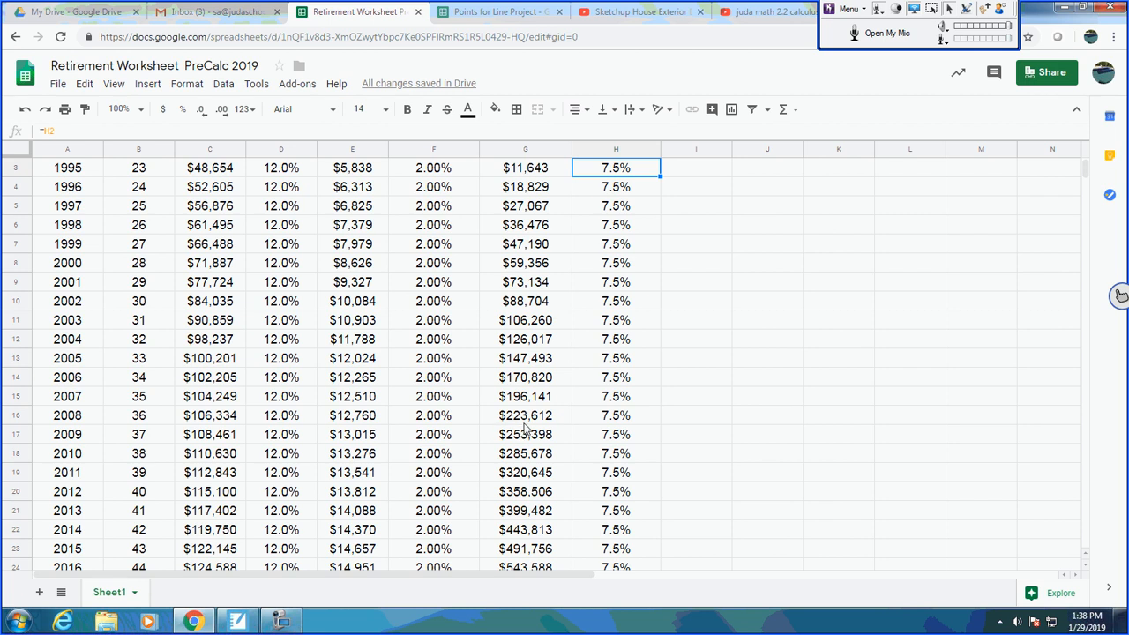
pyautogui.scroll(-10, 527, 428)
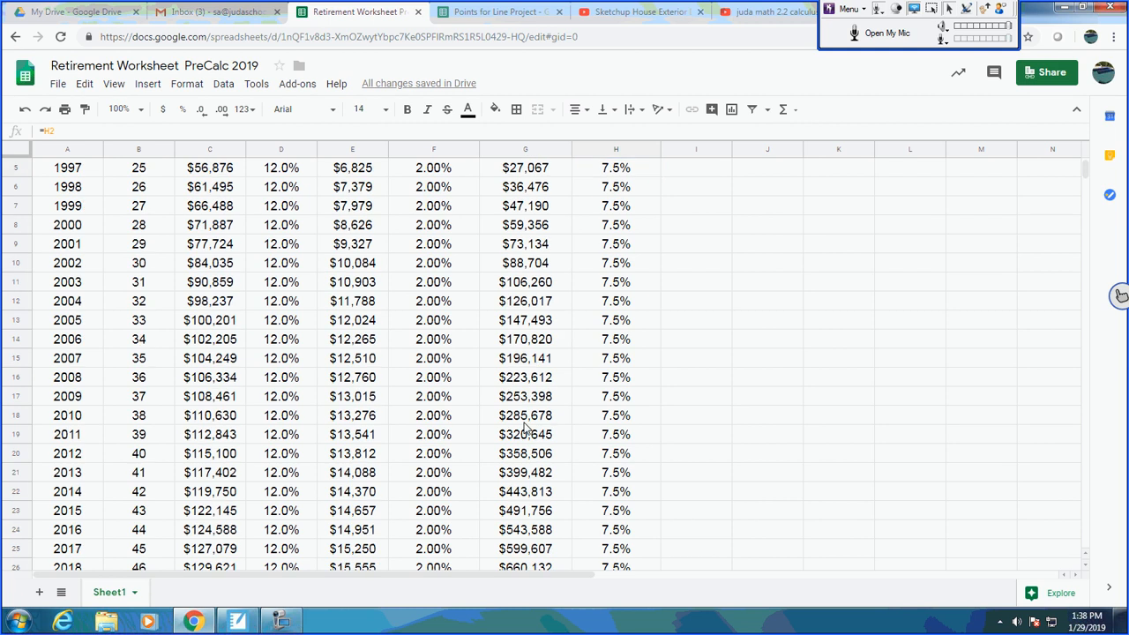
pyautogui.scroll(2, 428, 394)
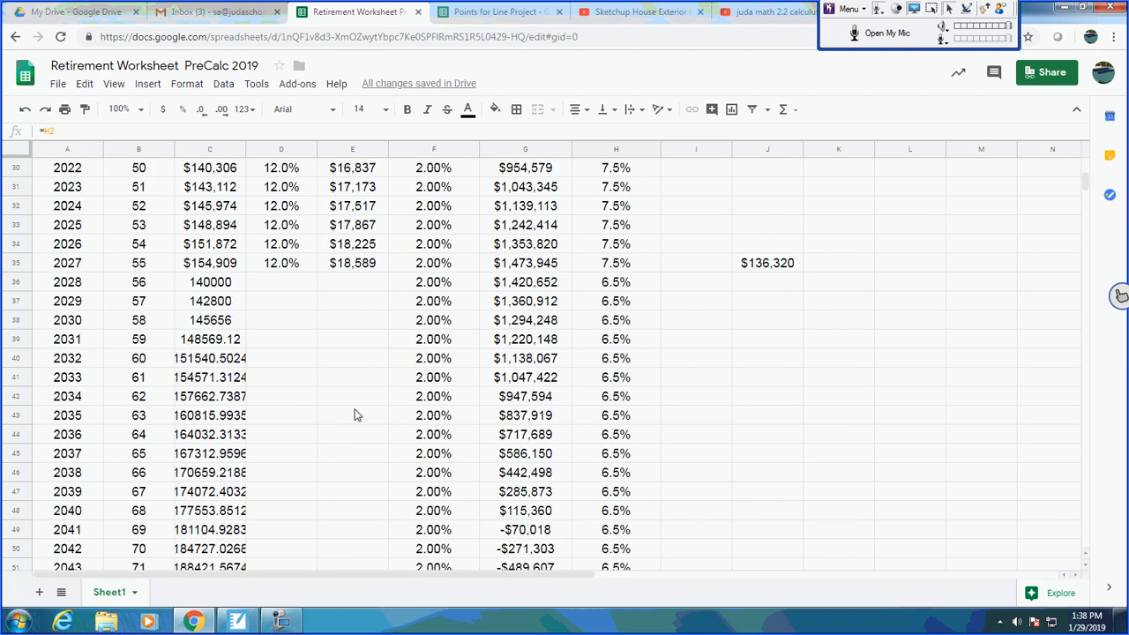
pyautogui.moveTo(212, 284); pyautogui.dragTo(605, 549)
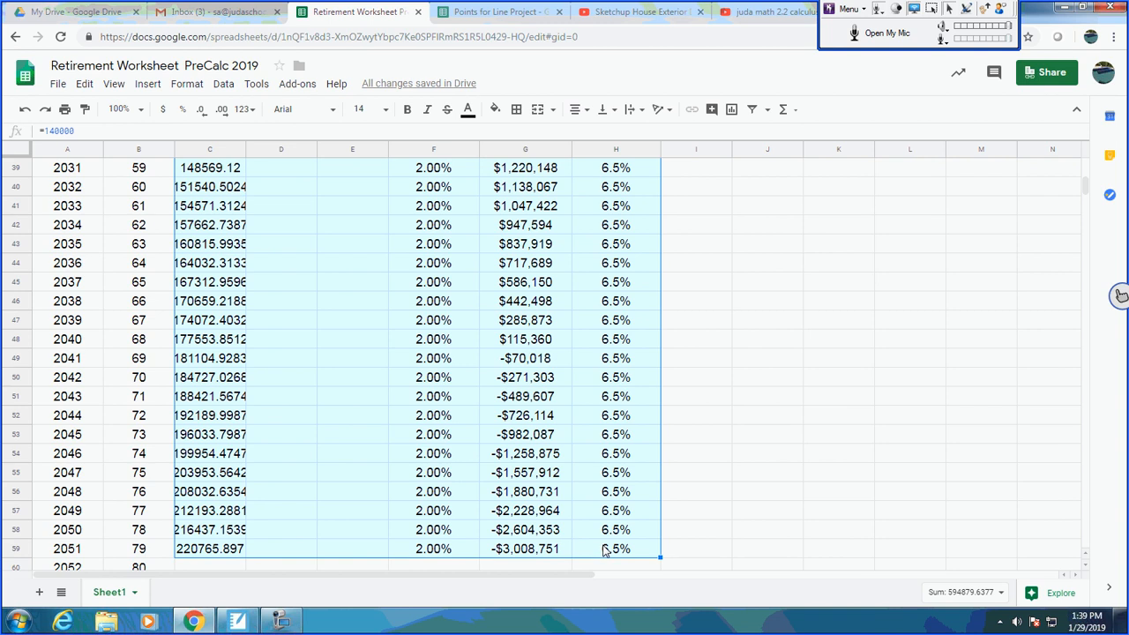
pyautogui.hotkey('ctrl', 'c')
pyautogui.press('Down')
pyautogui.press('Down')
pyautogui.press('Down')
pyautogui.press('Down')
pyautogui.press('Down')
pyautogui.press('Down')
pyautogui.press('Down')
pyautogui.press('Down')
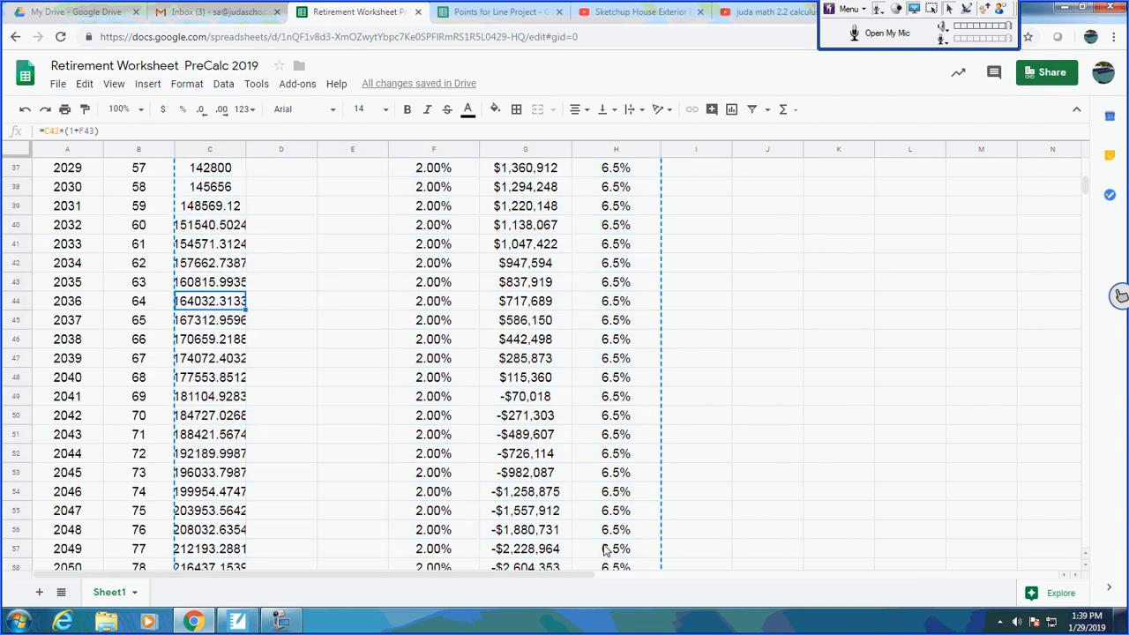
pyautogui.press('Down')
pyautogui.hotkey('ctrl', 'v')
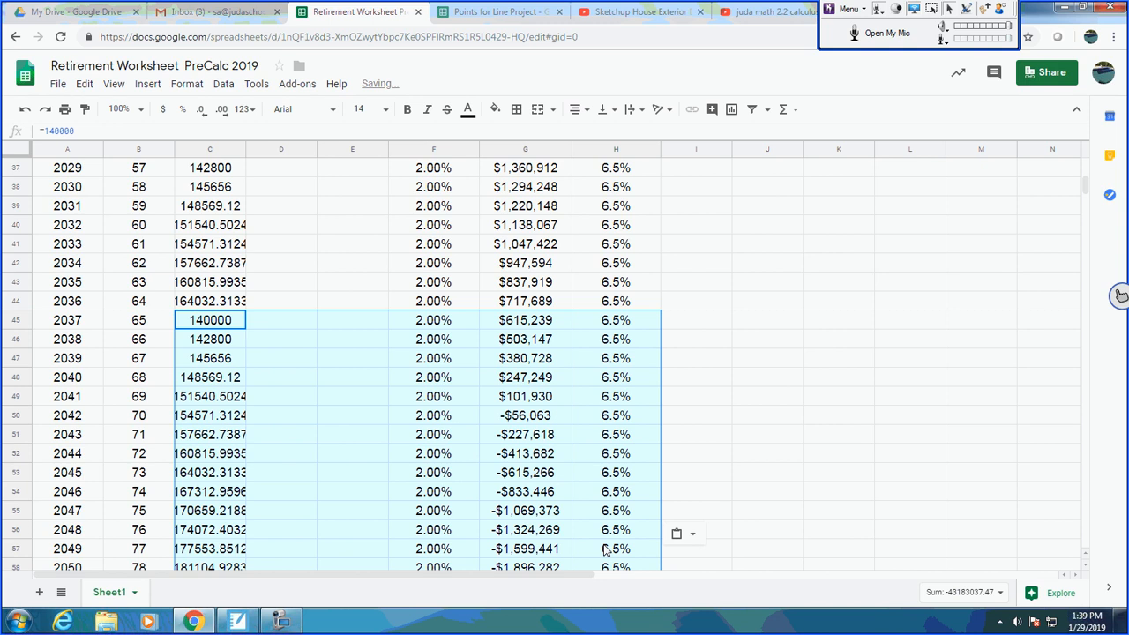
pyautogui.scroll(-3, 605, 548)
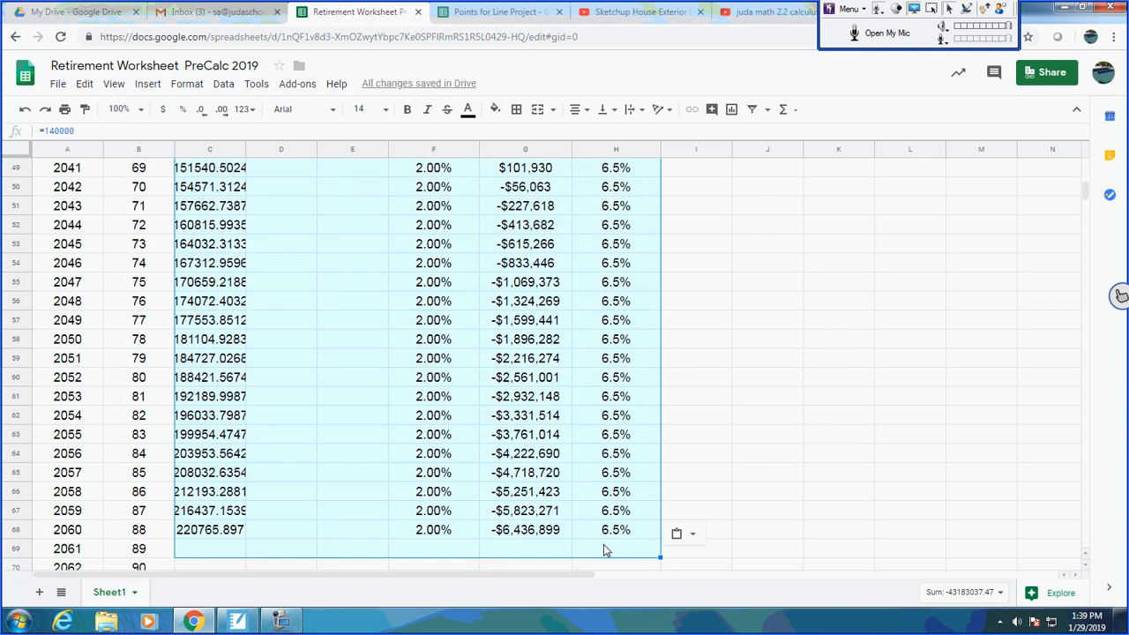
# Step: Copy the 2027 working-year cells C35:H35 over C36:H44 to extend salary and savings through 2036, and review the balances
pyautogui.press('Up')
pyautogui.press('Up')
pyautogui.press('Up')
pyautogui.press('Up')
pyautogui.press('Up')
pyautogui.press('Up')
pyautogui.press('Up')
pyautogui.press('Up')
pyautogui.press('Up')
pyautogui.press('Up')
pyautogui.press('Up')
pyautogui.press('Down')
pyautogui.press('Down')
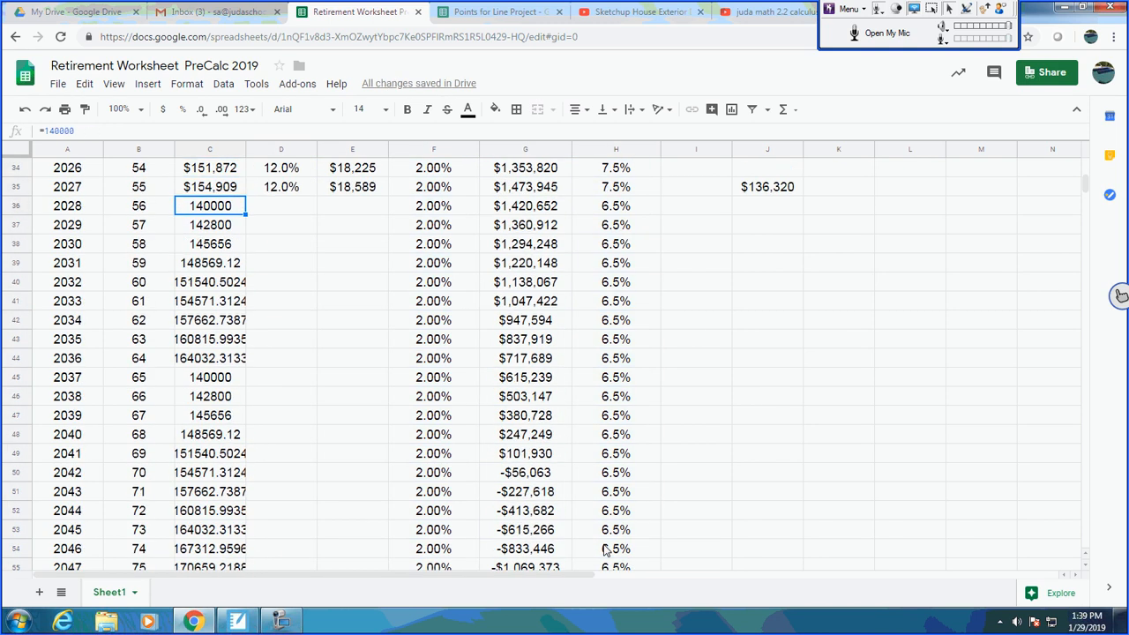
pyautogui.press('Up')
pyautogui.hotkey('shift', 'Right')
pyautogui.hotkey('shift', 'Right')
pyautogui.hotkey('shift', 'Right')
pyautogui.hotkey('shift', 'Right')
pyautogui.hotkey('shift', 'Right')
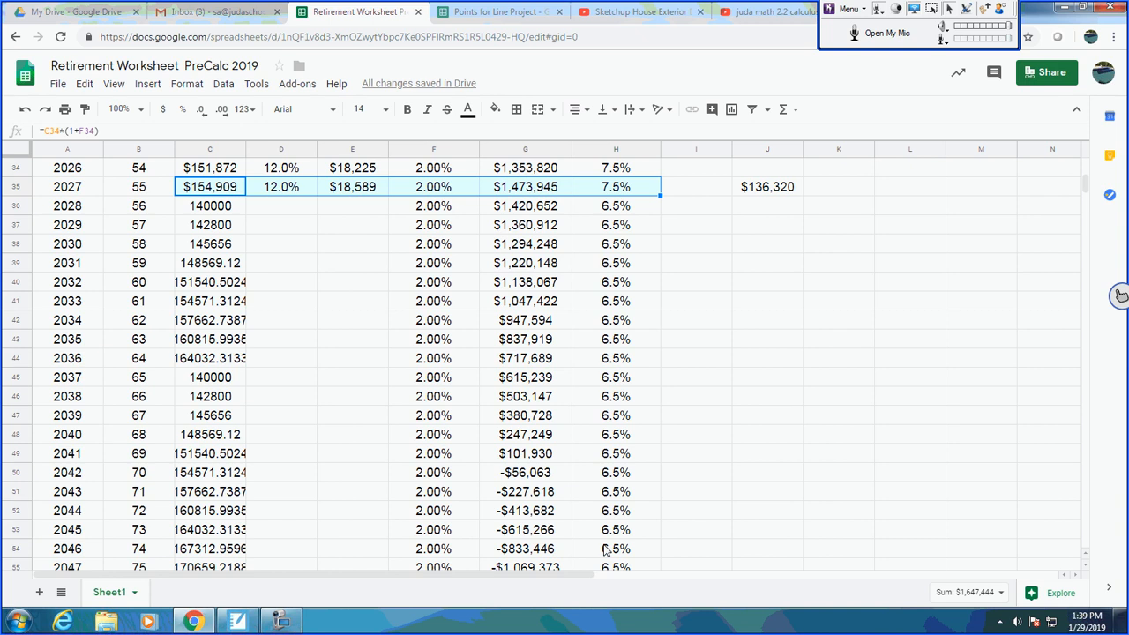
pyautogui.hotkey('ctrl', 'c')
pyautogui.press('Down')
pyautogui.hotkey('shift', 'Right')
pyautogui.hotkey('shift', 'Right')
pyautogui.hotkey('shift', 'Right')
pyautogui.hotkey('shift', 'Right')
pyautogui.hotkey('shift', 'Right')
pyautogui.hotkey('shift', 'Down')
pyautogui.hotkey('shift', 'Down')
pyautogui.hotkey('shift', 'Down')
pyautogui.hotkey('shift', 'Down')
pyautogui.hotkey('shift', 'Down')
pyautogui.hotkey('shift', 'Down')
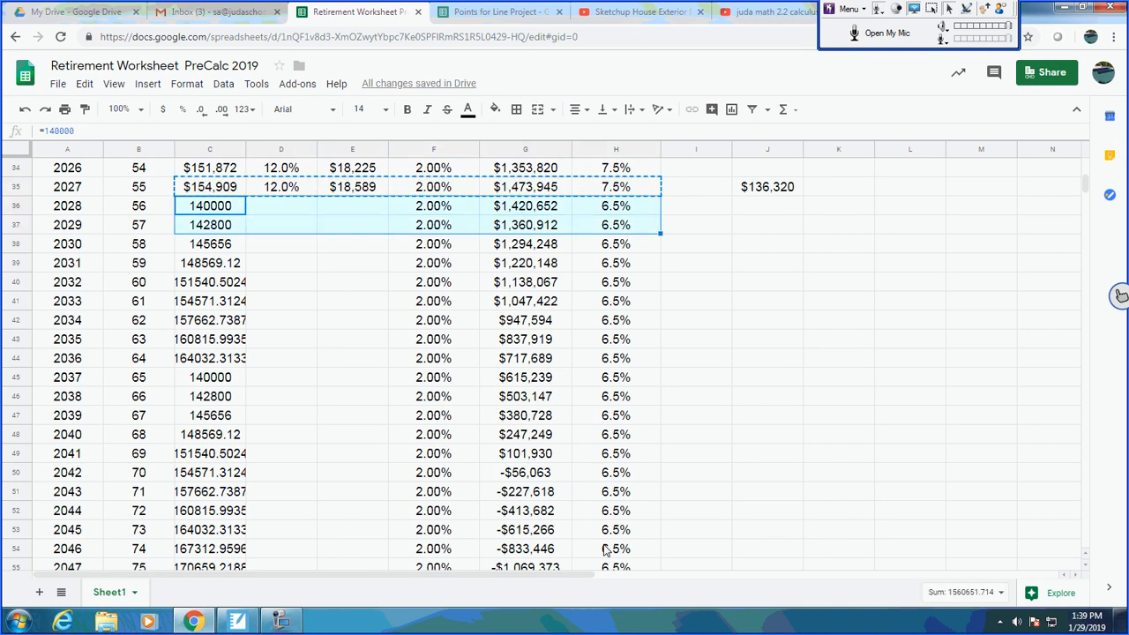
pyautogui.hotkey('shift', 'Down')
pyautogui.hotkey('shift', 'Down')
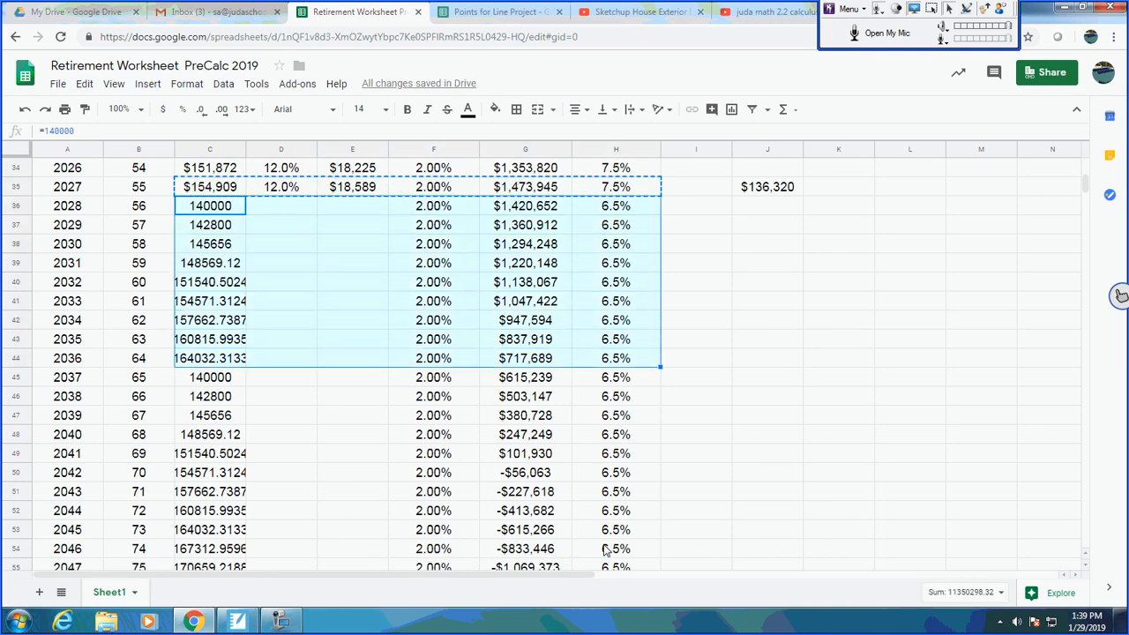
pyautogui.hotkey('ctrl', 'v')
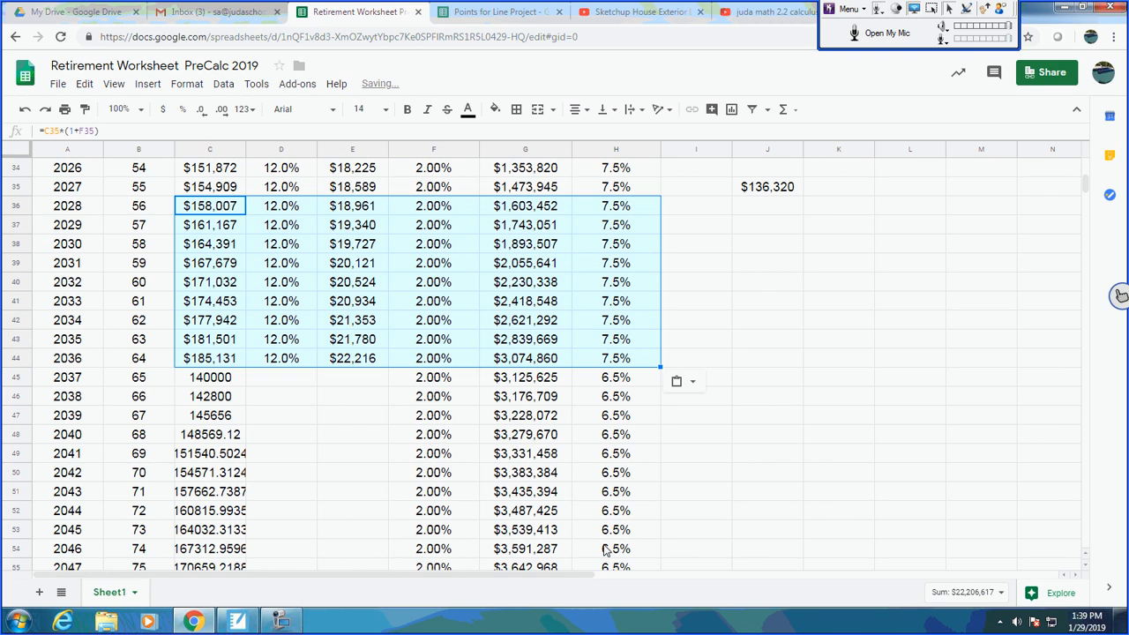
pyautogui.press('Down')
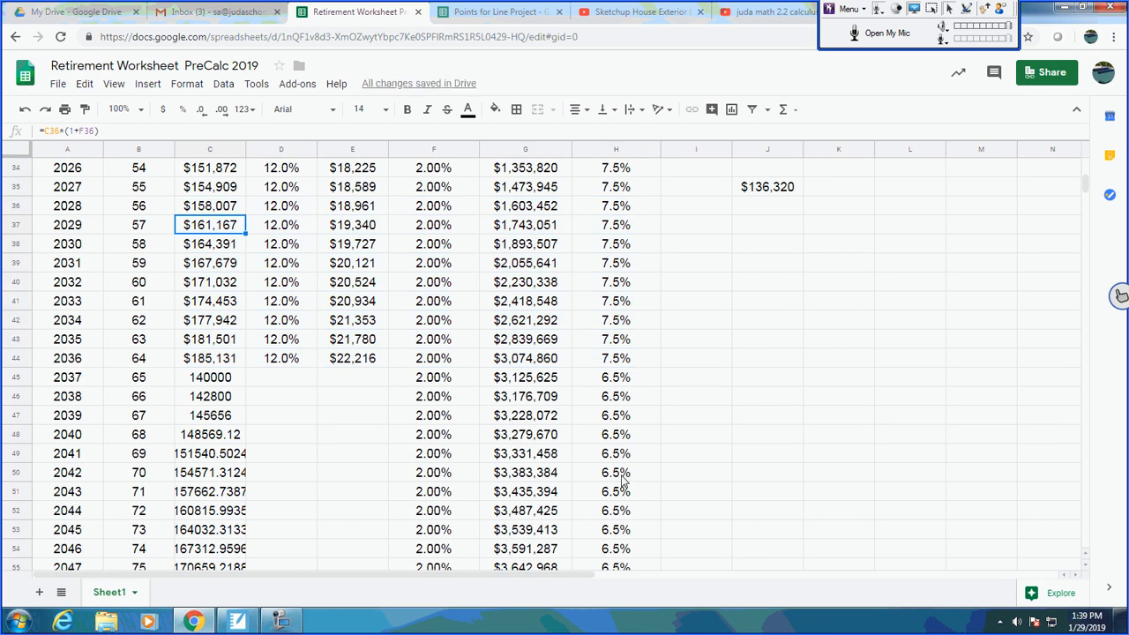
pyautogui.scroll(-5, 624, 478)
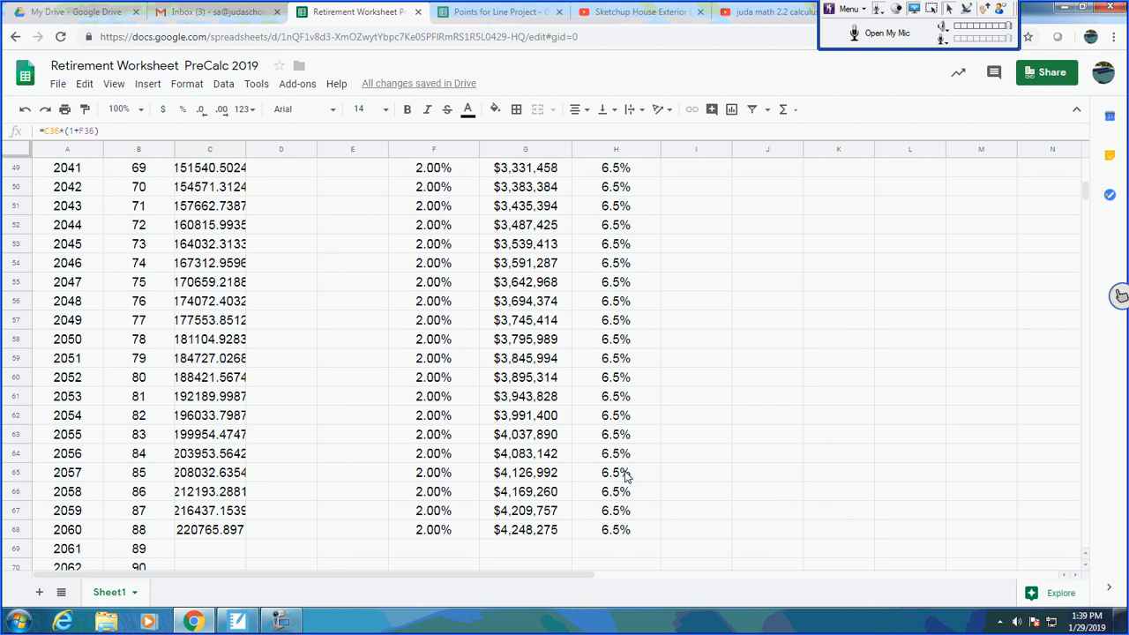
# Step: Format the column C withdrawal amounts from 2037 (C45) down as currency
pyautogui.scroll(3, 265, 238)
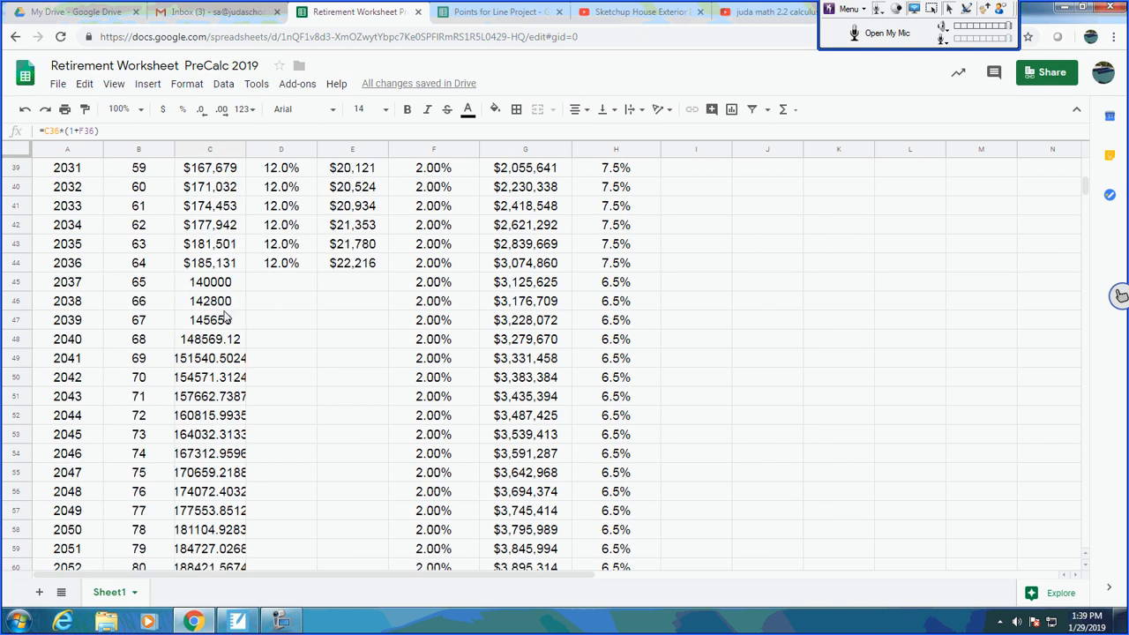
pyautogui.moveTo(219, 288); pyautogui.dragTo(210, 574)
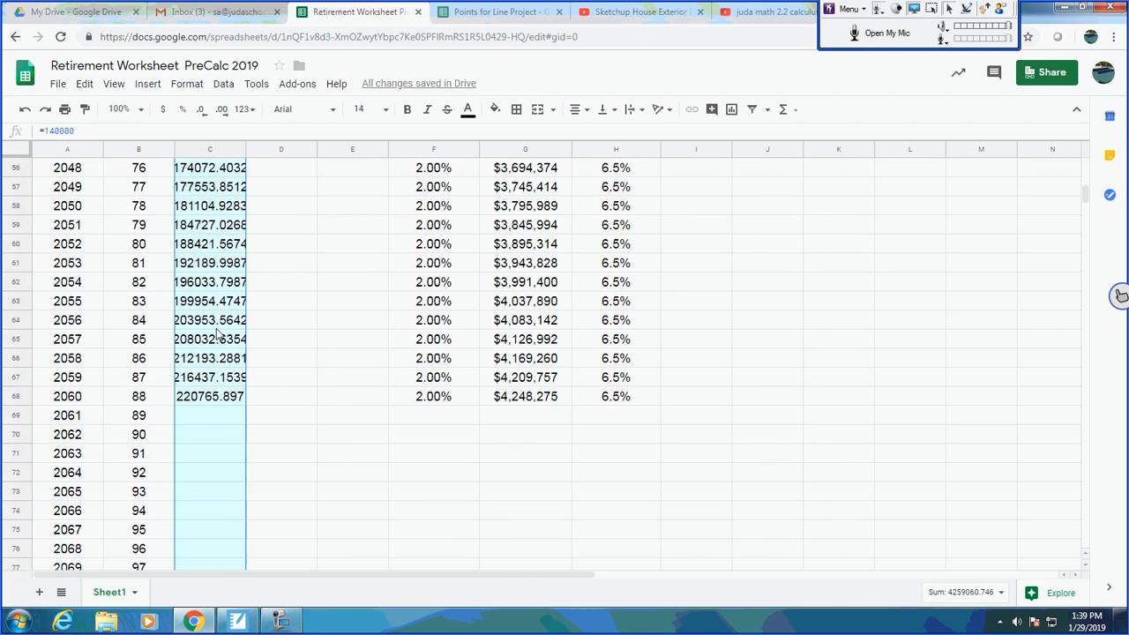
pyautogui.click(164, 109)
pyautogui.scroll(5, 361, 377)
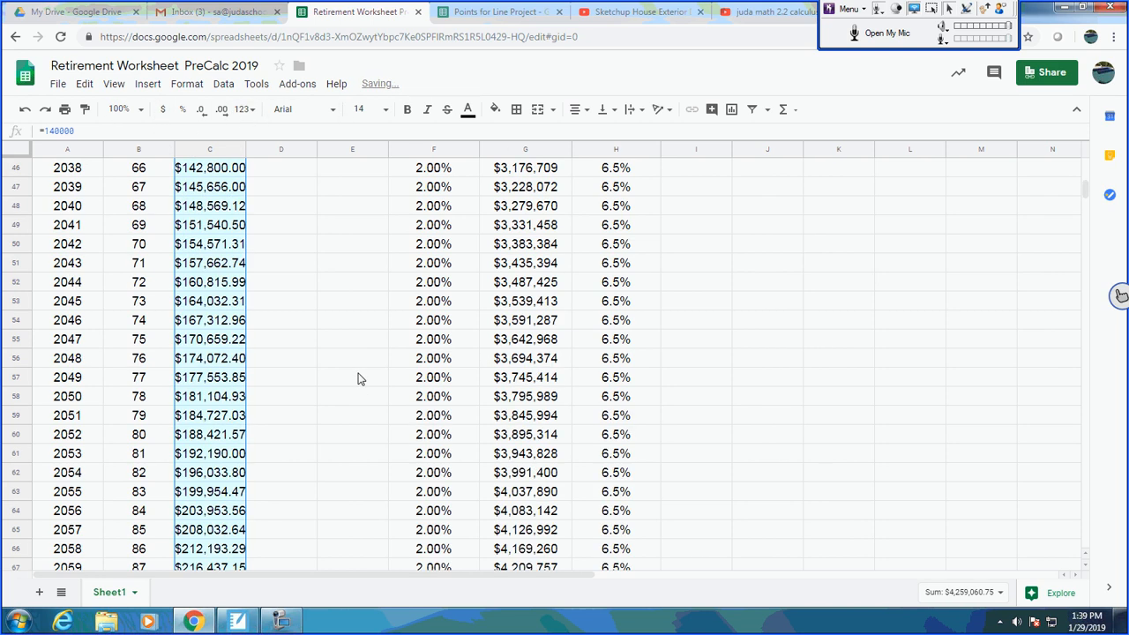
# Step: Show the column C withdrawal amounts from 2037 down in whole dollars, and check the 2036 and 2037 rows
pyautogui.click(201, 109)
pyautogui.click(202, 110)
pyautogui.click(233, 284)
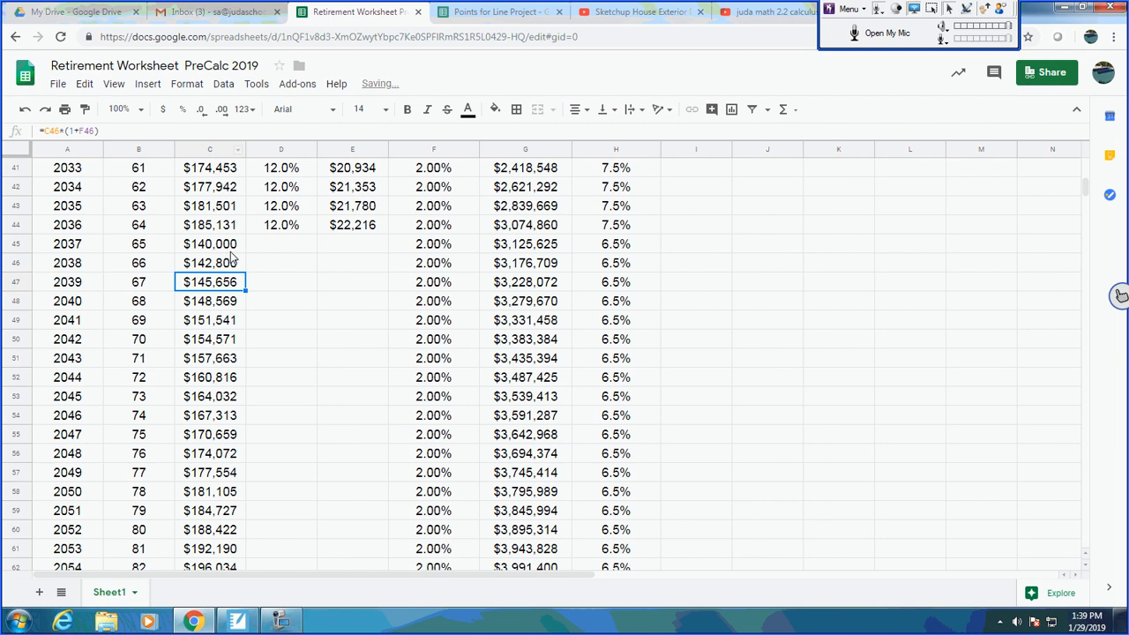
pyautogui.click(220, 247)
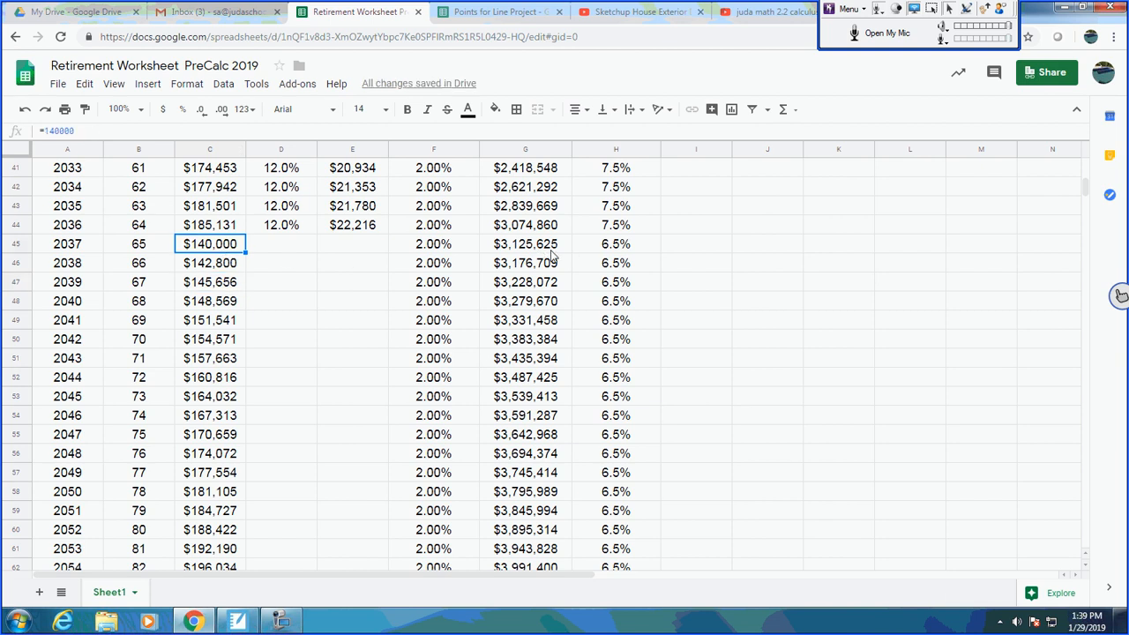
pyautogui.click(543, 230)
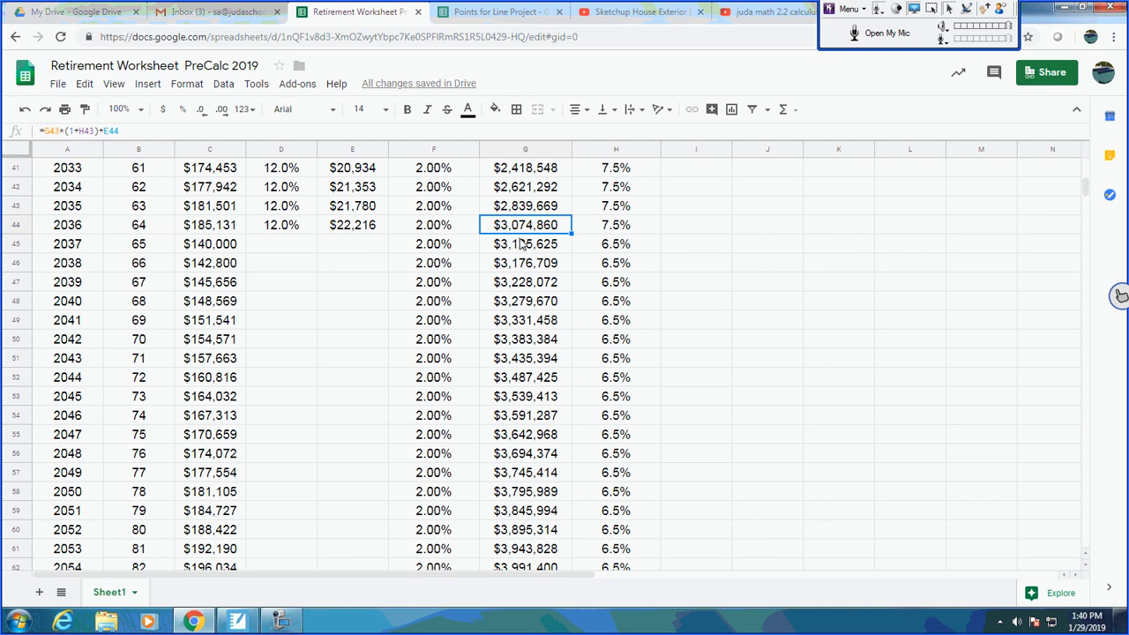
pyautogui.click(223, 250)
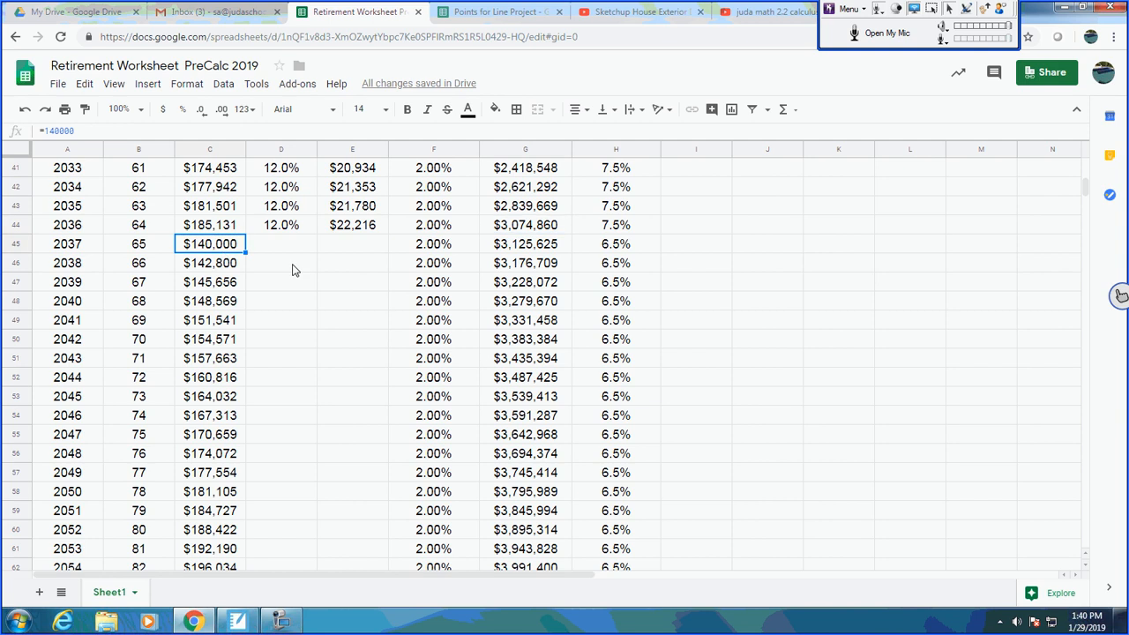
pyautogui.click(519, 251)
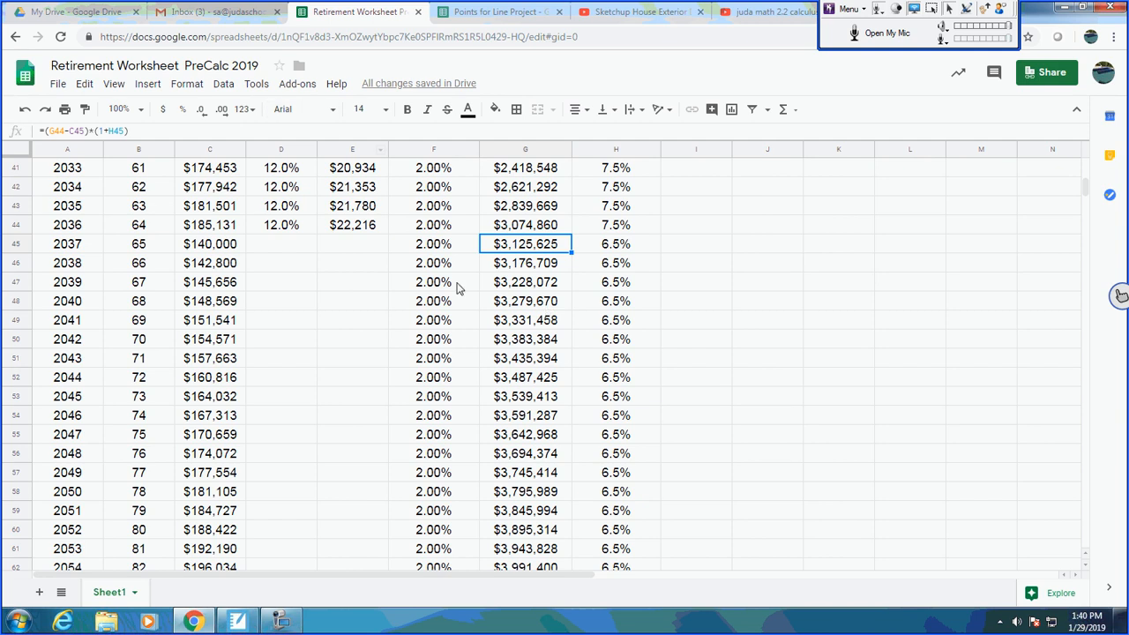
# Step: Copy the withdrawal block C45:H68, paste it starting at C41 in the 2033 row, and check the balances in the last withdrawal years
pyautogui.scroll(-4, 503, 300)
pyautogui.scroll(6, 589, 404)
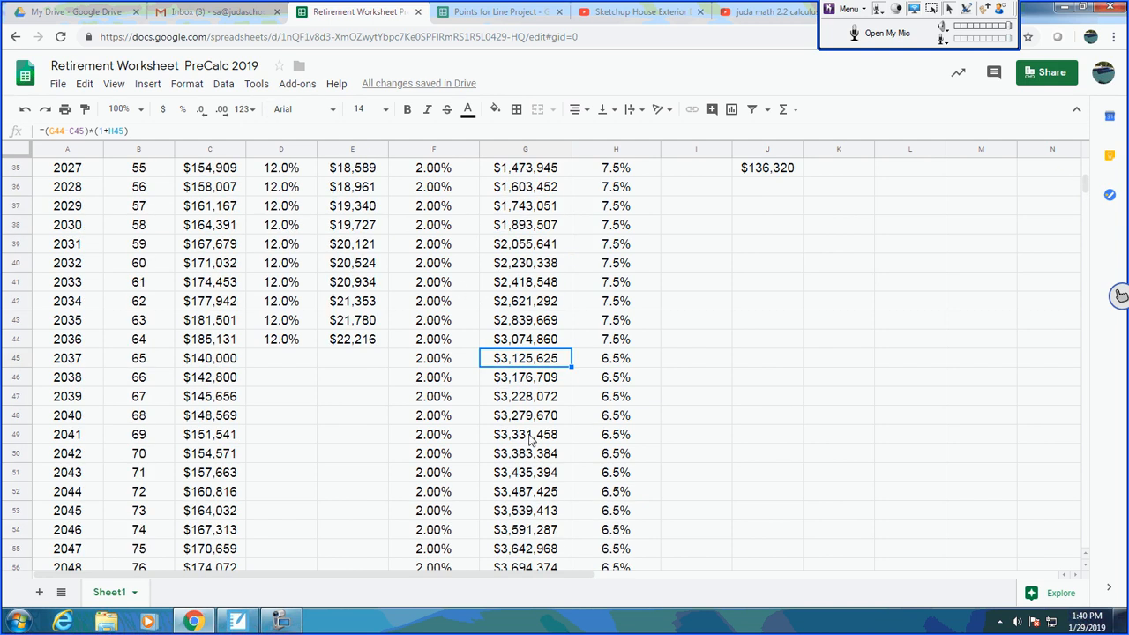
pyautogui.moveTo(200, 374); pyautogui.dragTo(597, 510)
pyautogui.scroll(-1, 481, 491)
pyautogui.scroll(-2, 503, 477)
pyautogui.hotkey('ctrl', 'c')
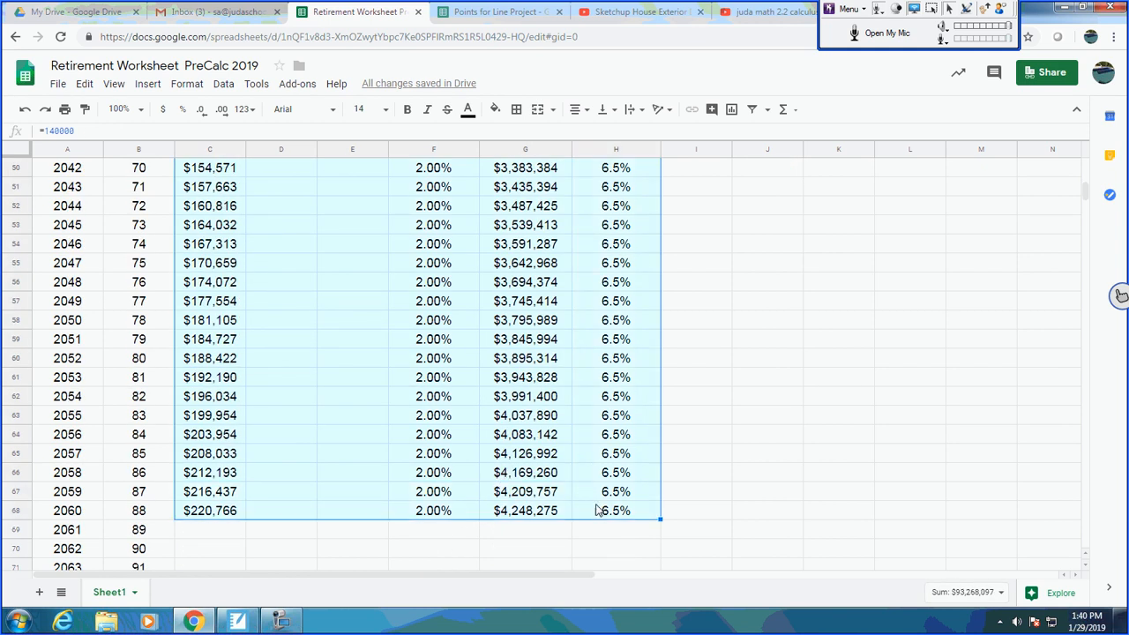
pyautogui.press('Up')
pyautogui.press('Up')
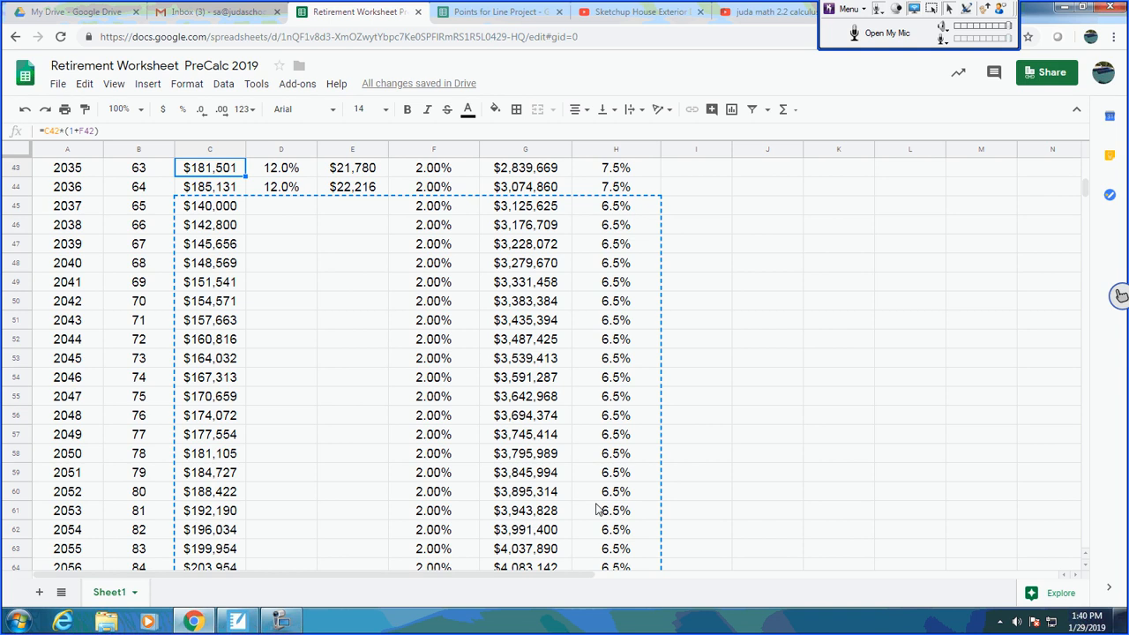
pyautogui.press('Up')
pyautogui.press('Up')
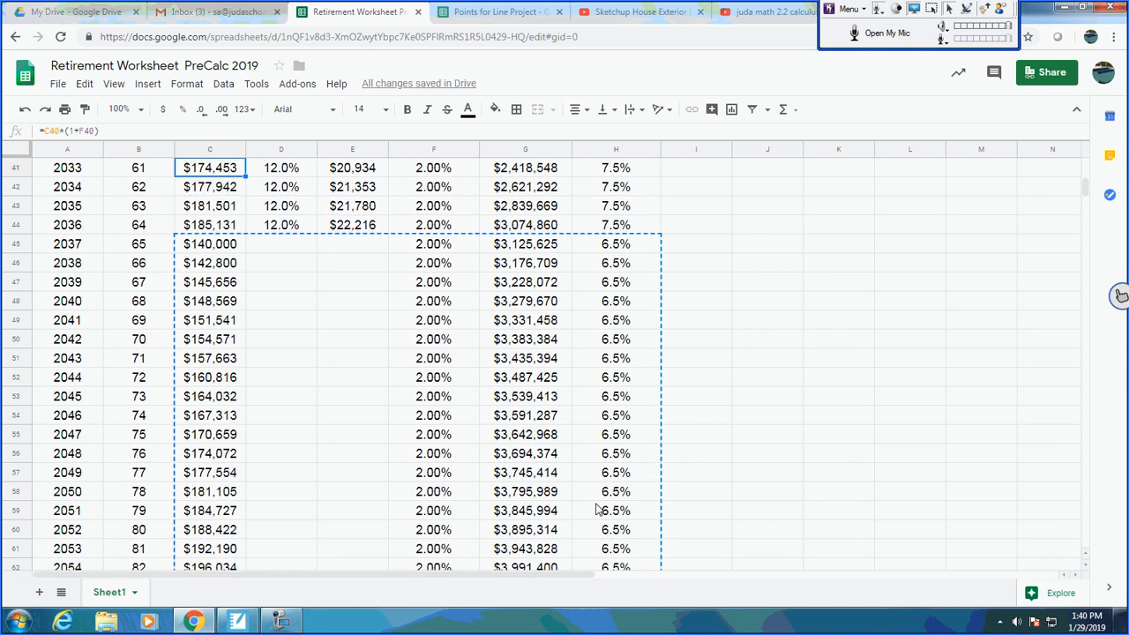
pyautogui.hotkey('ctrl', 'v')
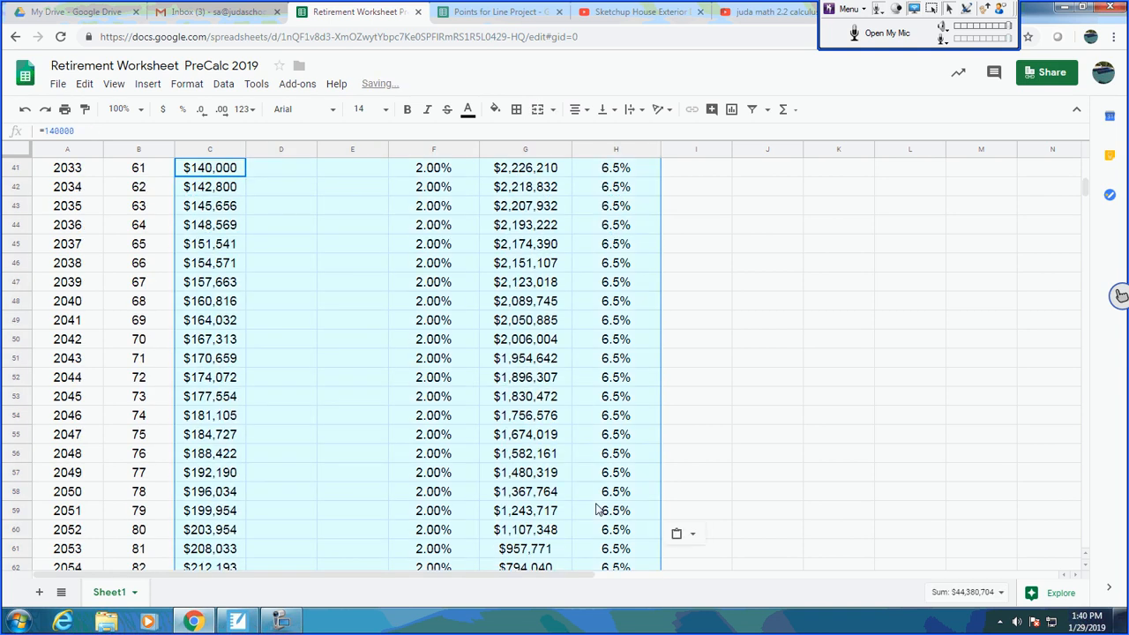
pyautogui.press('Right')
pyautogui.press('pagedown')
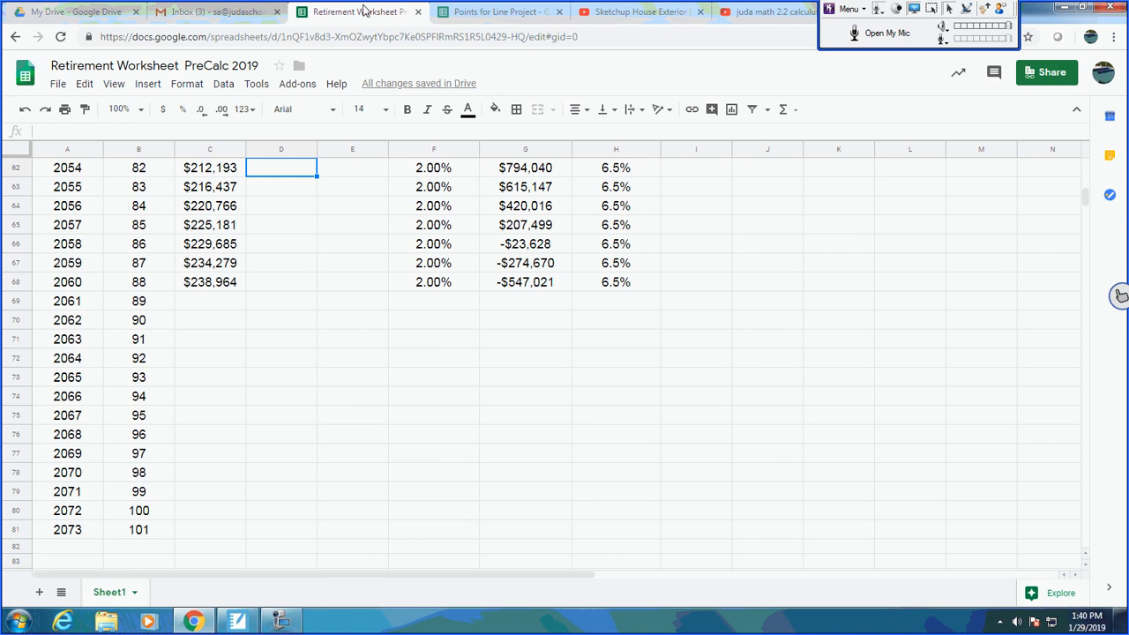
pyautogui.click(549, 251)
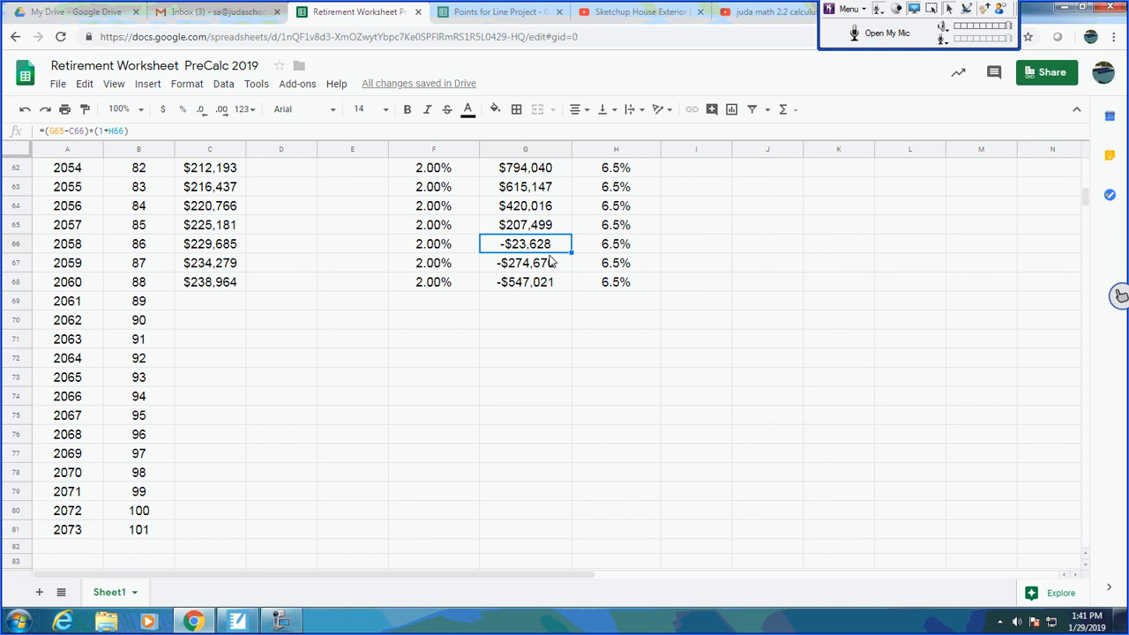
# Step: Set the 1994 starting salary in C2 to 15000 and check the balances in the withdrawal years
pyautogui.scroll(5, 211, 309)
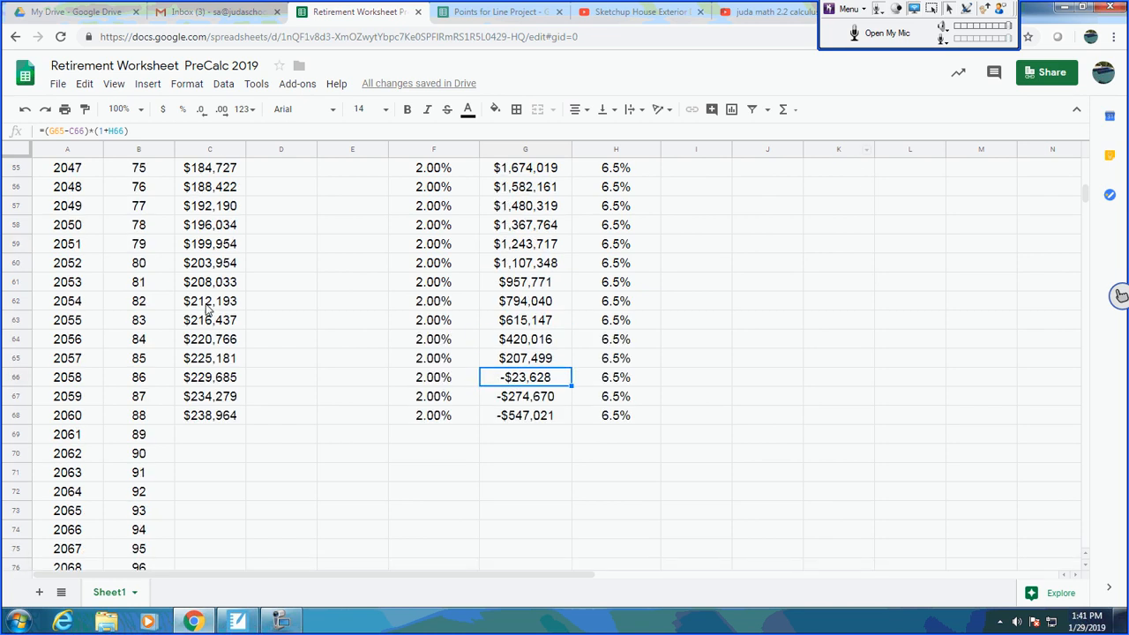
pyautogui.scroll(10, 212, 309)
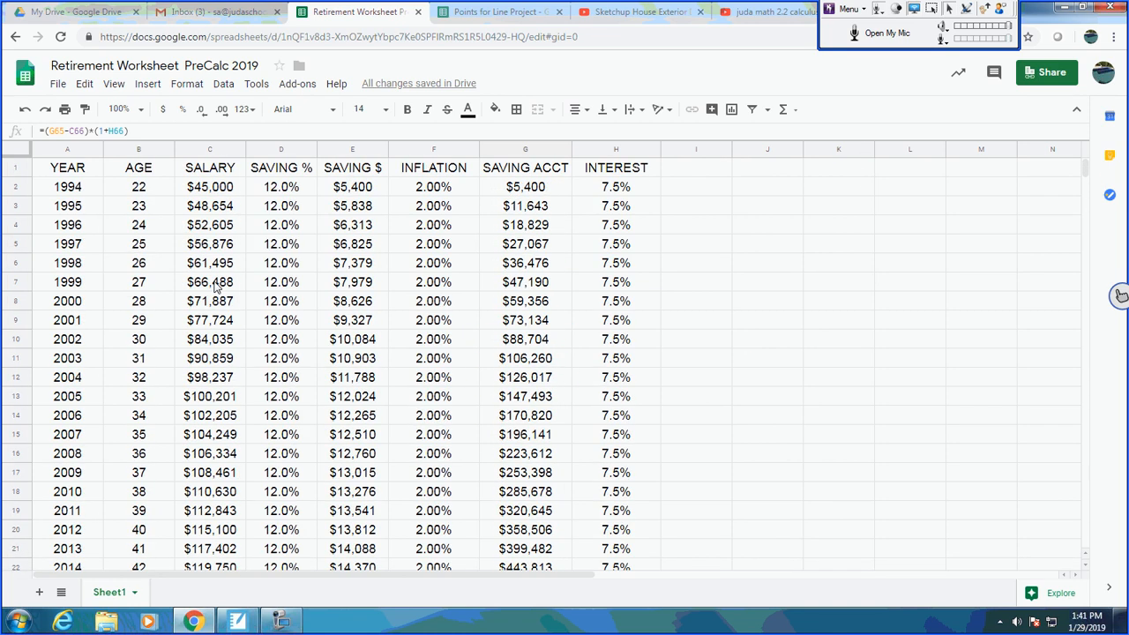
pyautogui.click(221, 191)
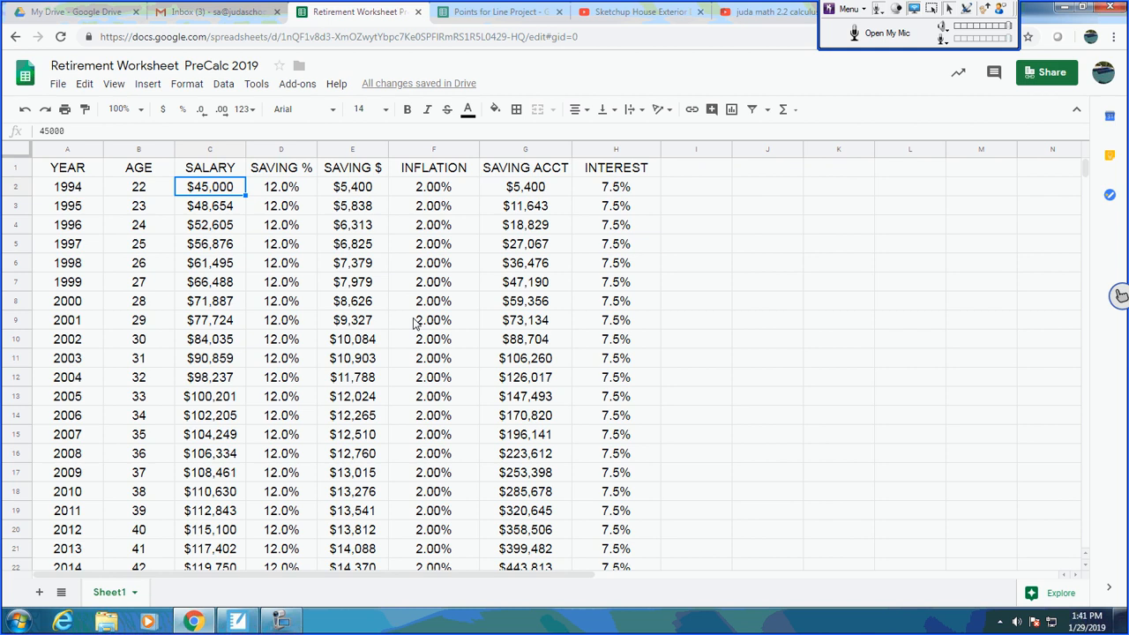
pyautogui.write('15000')
pyautogui.press('Return')
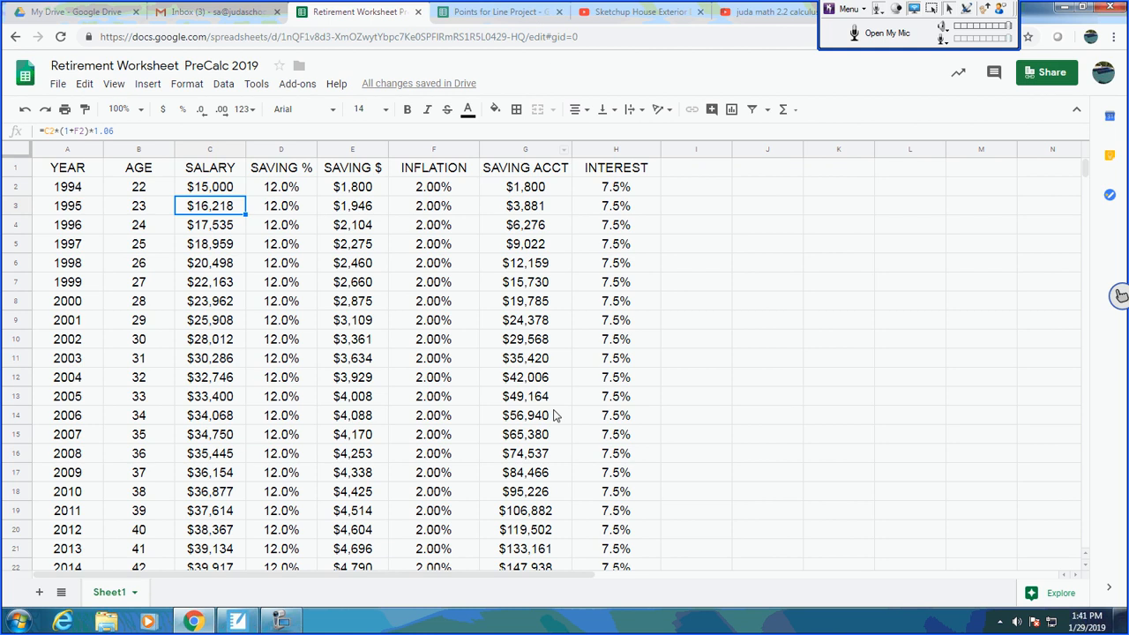
pyautogui.scroll(-5, 561, 415)
pyautogui.scroll(-3, 561, 413)
pyautogui.scroll(1, 561, 413)
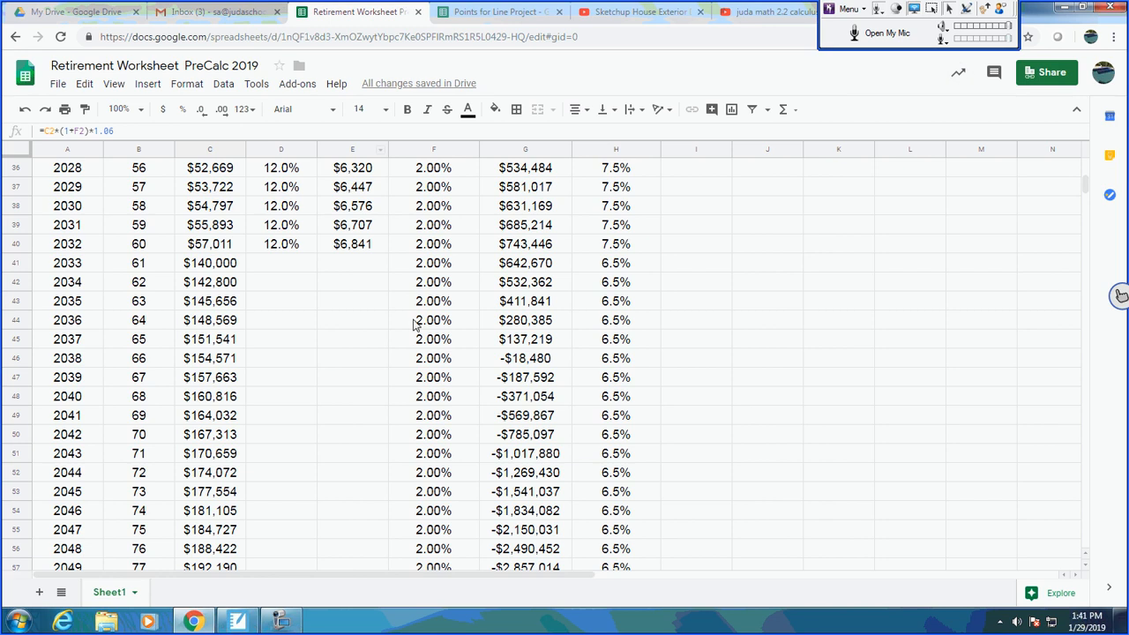
# Step: Set the starting age in B2 to 28 and the starting year in A2 to 1998
pyautogui.scroll(10, 415, 323)
pyautogui.click(154, 191)
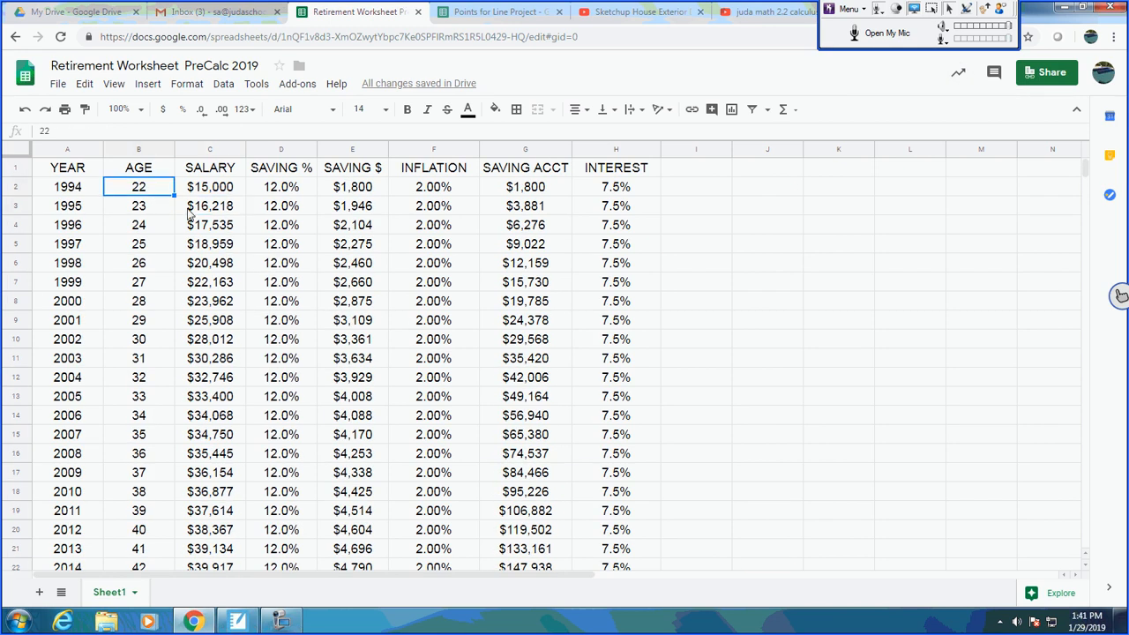
pyautogui.write('28')
pyautogui.press('Return')
pyautogui.press('Up')
pyautogui.press('Left')
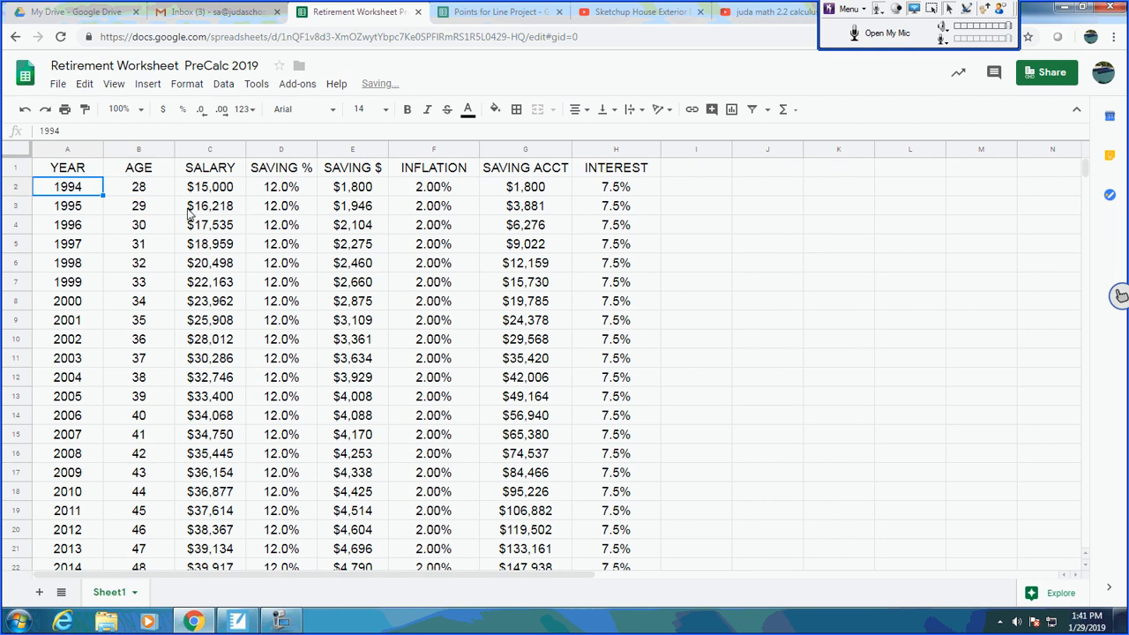
pyautogui.write('1998')
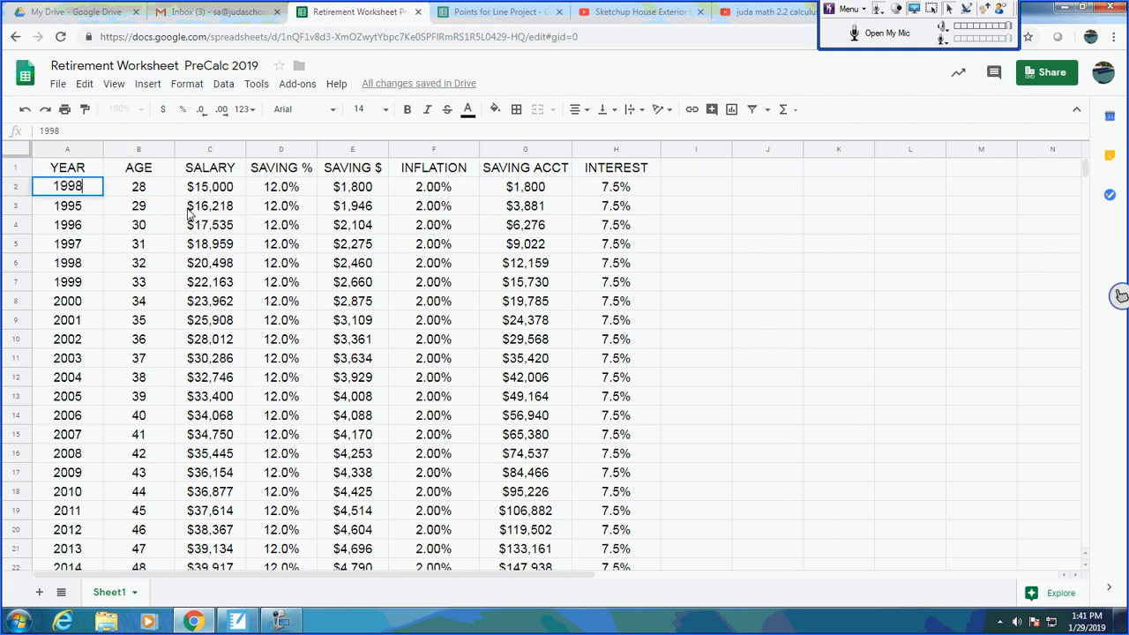
pyautogui.press('Return')
# Step: Set the starting salary in C2 to 96000 and check the balances down through the withdrawal years
pyautogui.press('Right')
pyautogui.press('Right')
pyautogui.press('Up')
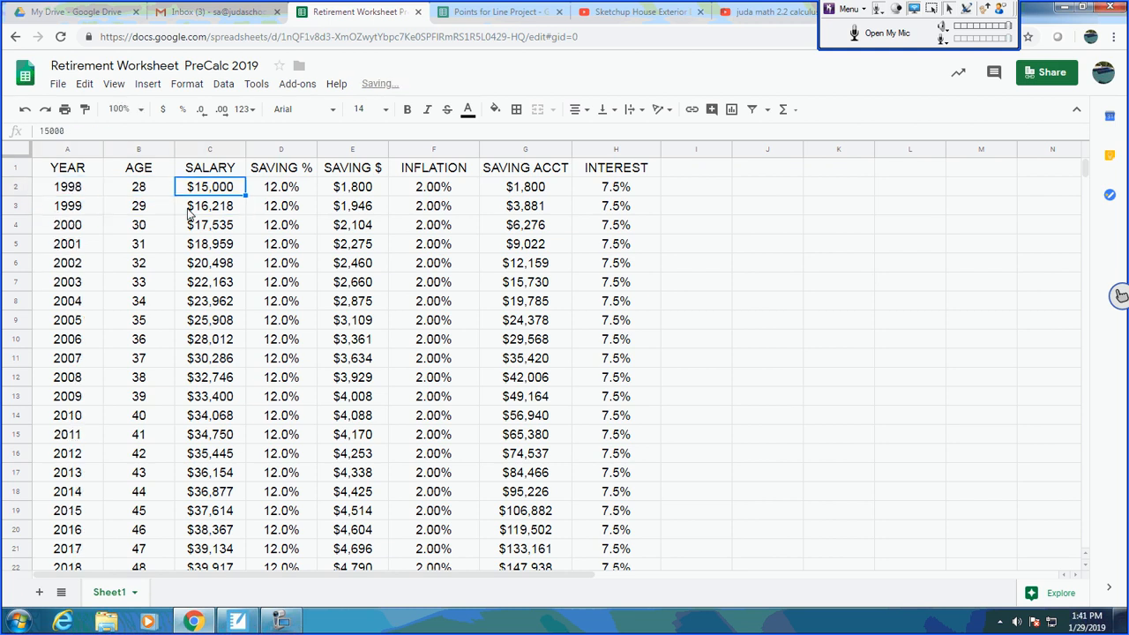
pyautogui.write('96000')
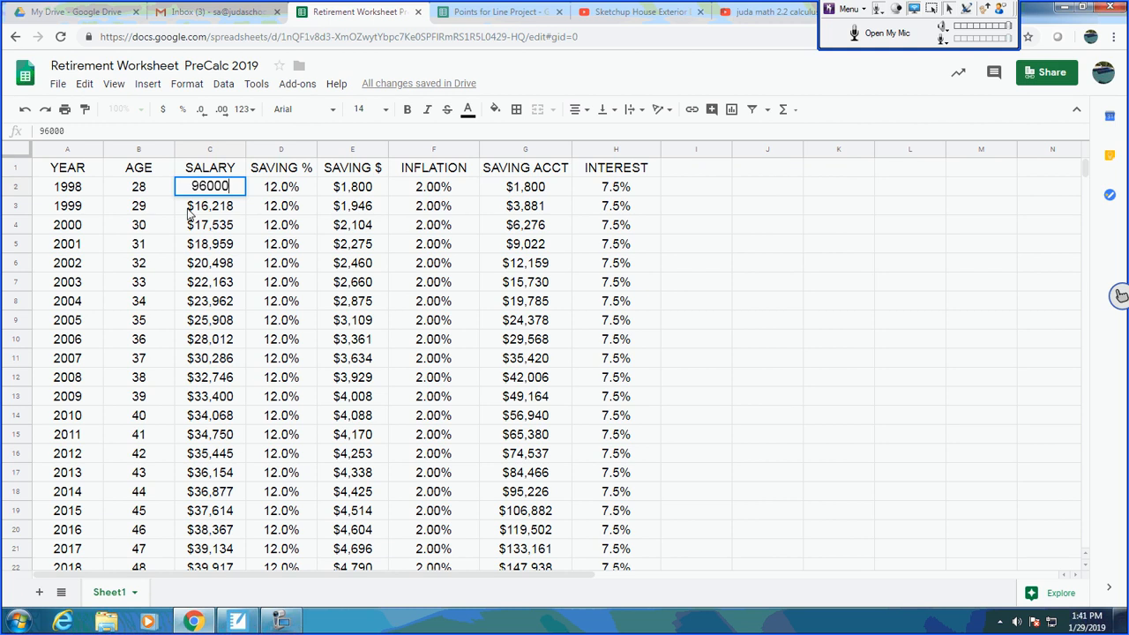
pyautogui.press('Return')
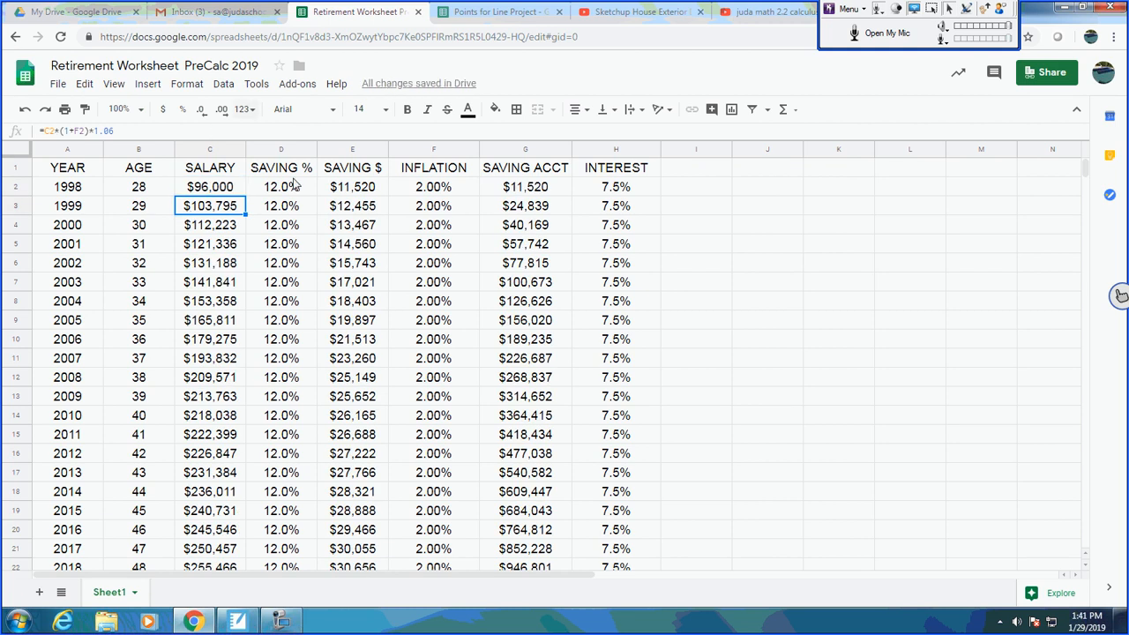
pyautogui.scroll(-7, 371, 429)
pyautogui.scroll(-6, 424, 397)
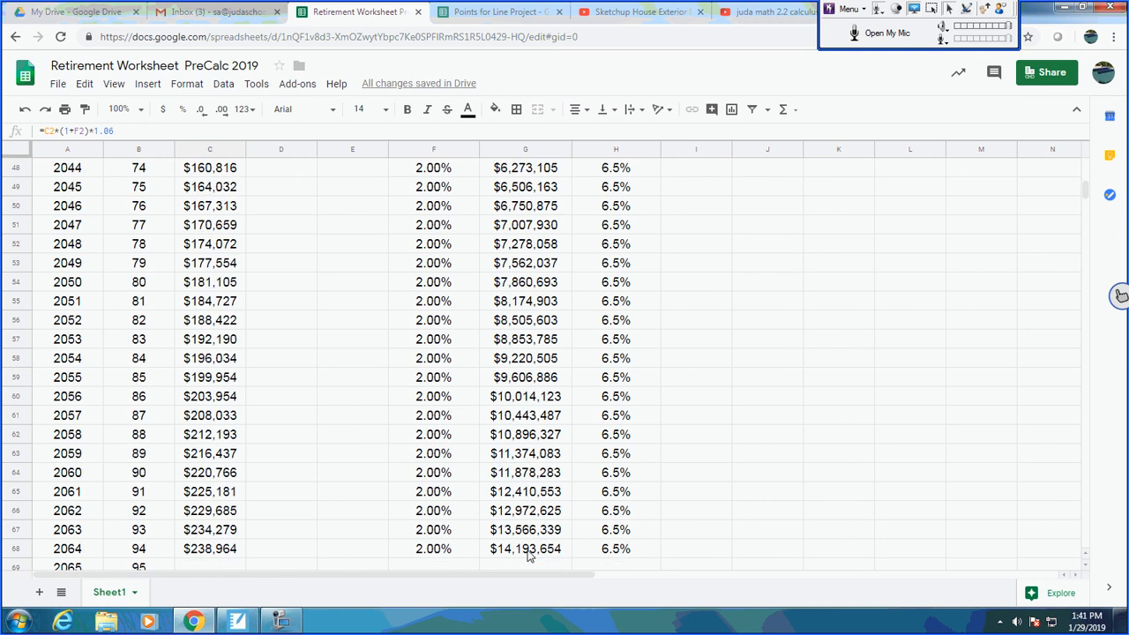
pyautogui.scroll(15, 529, 554)
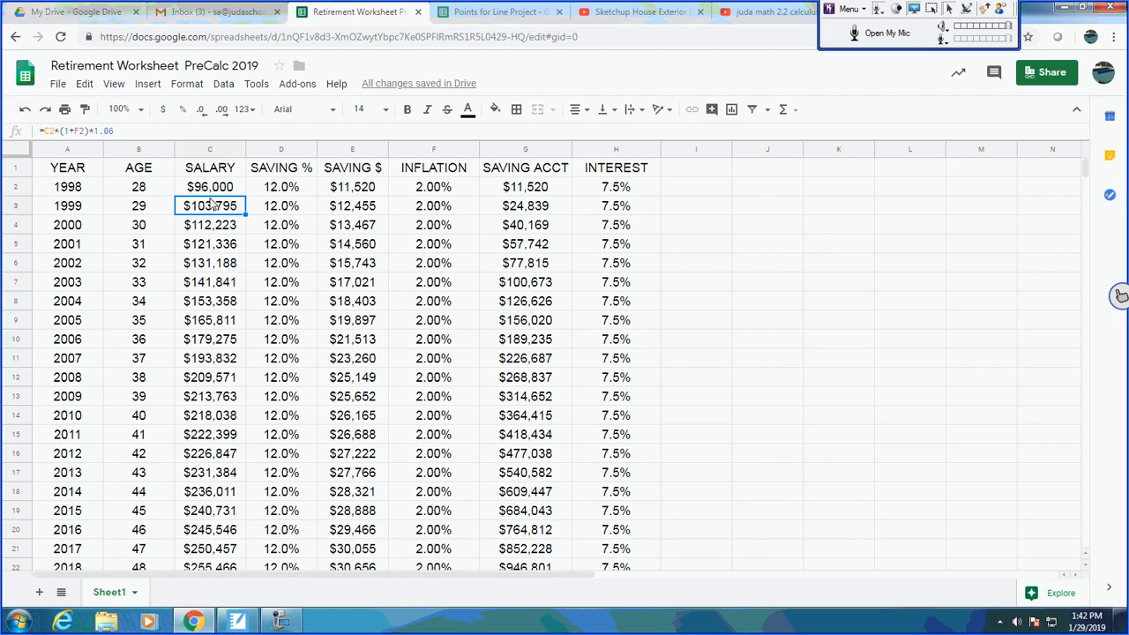
# Step: Undo the trial changes to the starting salary, year and age in row 2
pyautogui.click(24, 109)
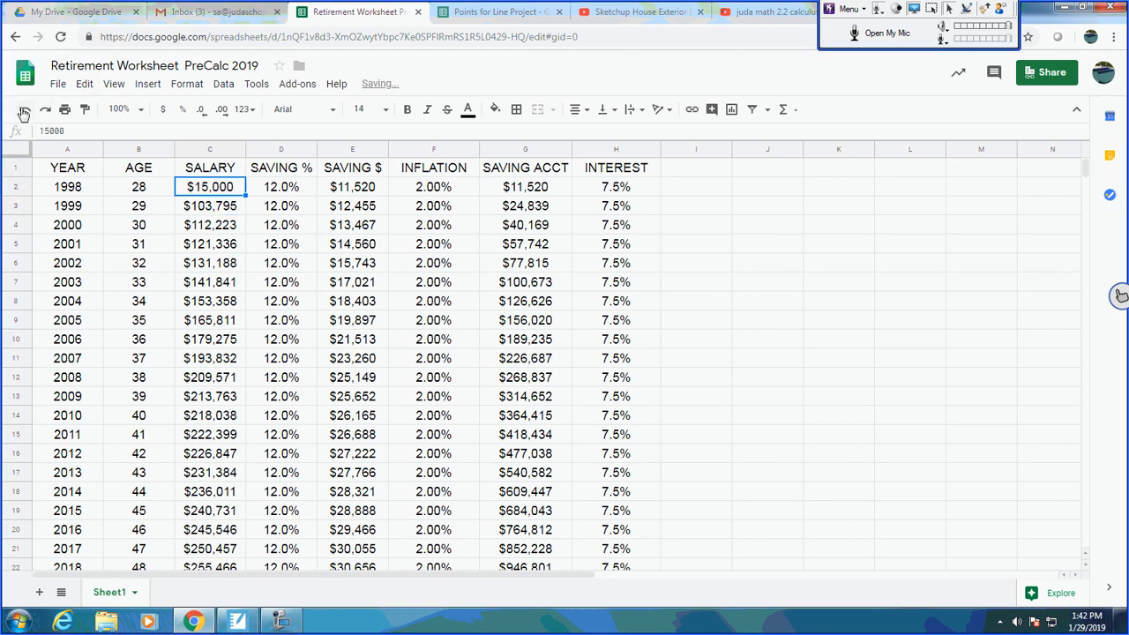
pyautogui.click(24, 110)
pyautogui.click(24, 109)
pyautogui.click(25, 110)
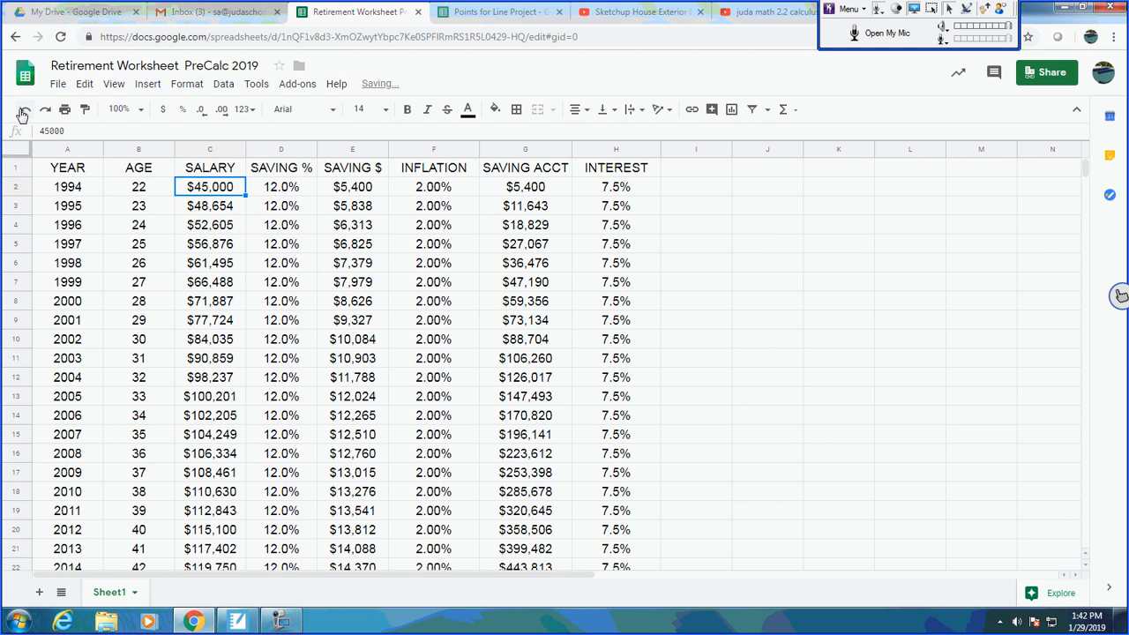
# Step: Set the 1994 saving percentage in D2 to 20%
pyautogui.click(258, 183)
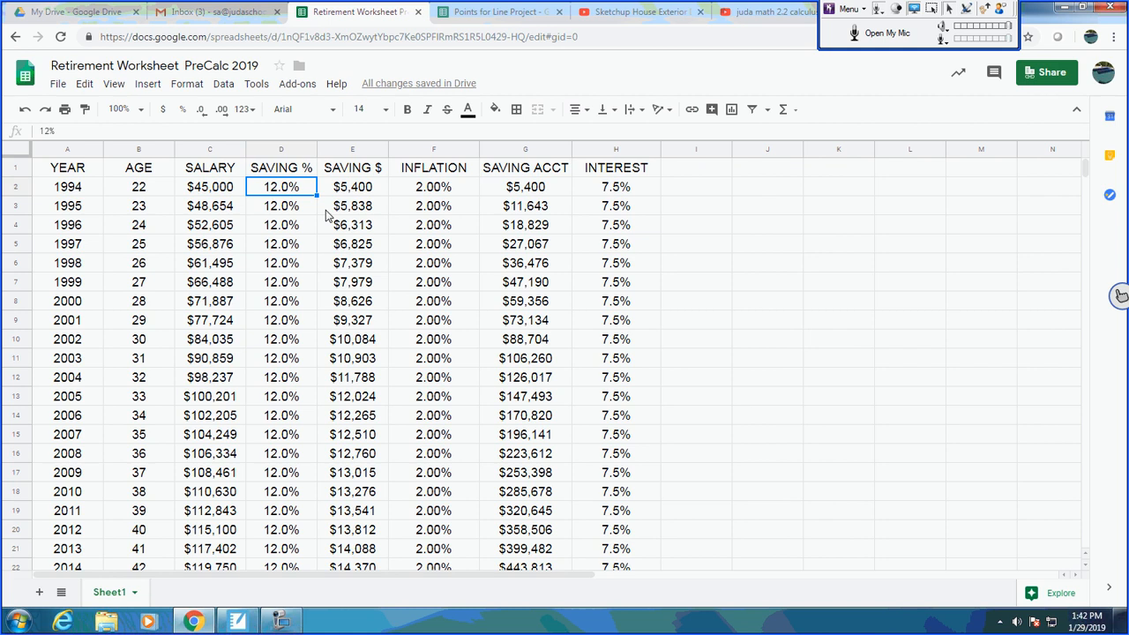
pyautogui.write('20%')
pyautogui.press('Return')
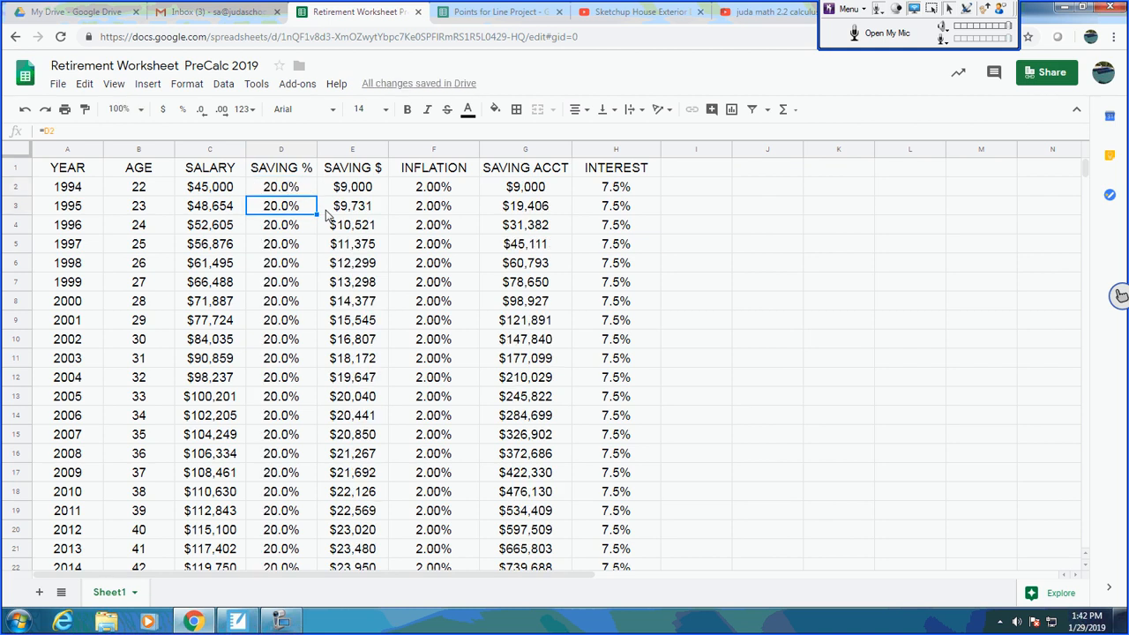
# Step: Set the 2000 saving percentage in D8 to 12%, and review the early savings amounts and account balances
pyautogui.press('Down')
pyautogui.press('Down')
pyautogui.press('Down')
pyautogui.press('Down')
pyautogui.press('Down')
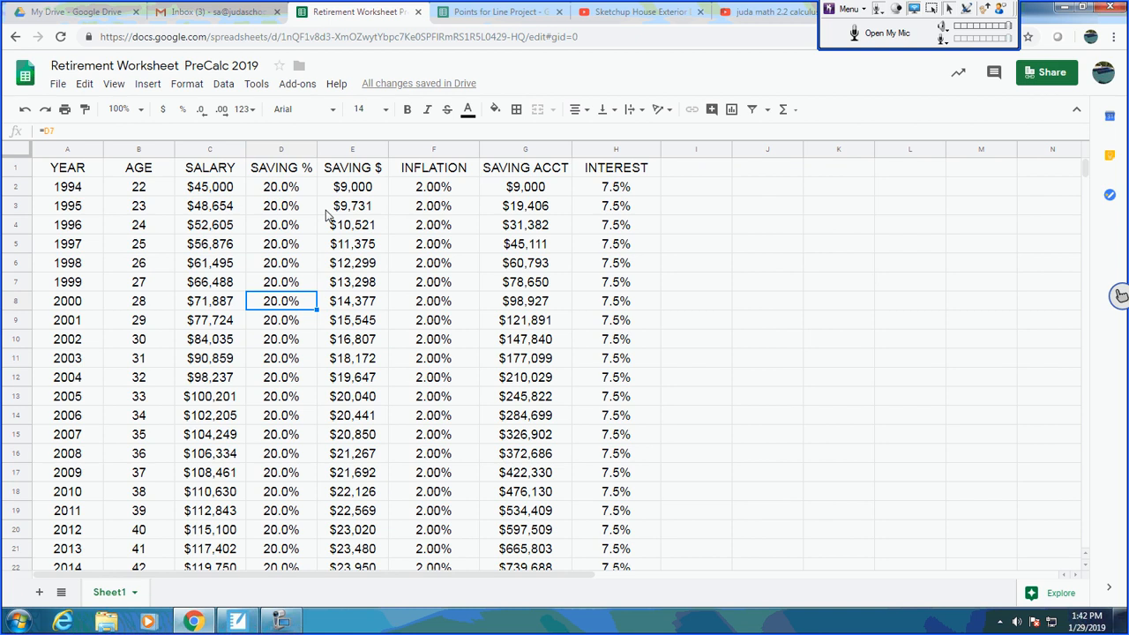
pyautogui.write('12%')
pyautogui.press('Return')
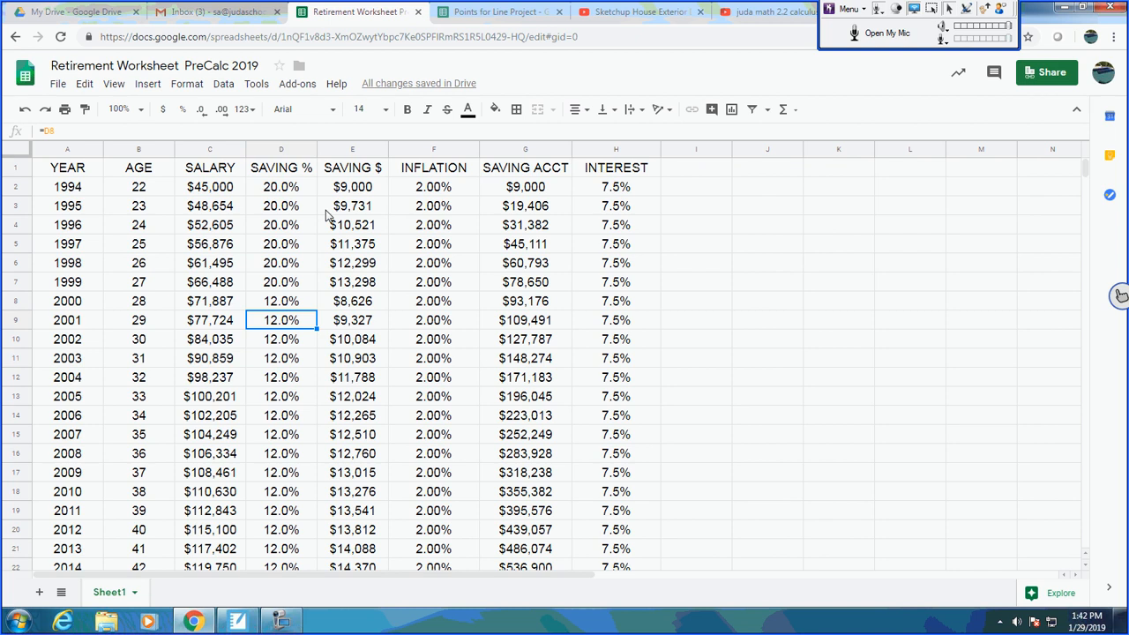
pyautogui.moveTo(344, 192); pyautogui.dragTo(357, 269)
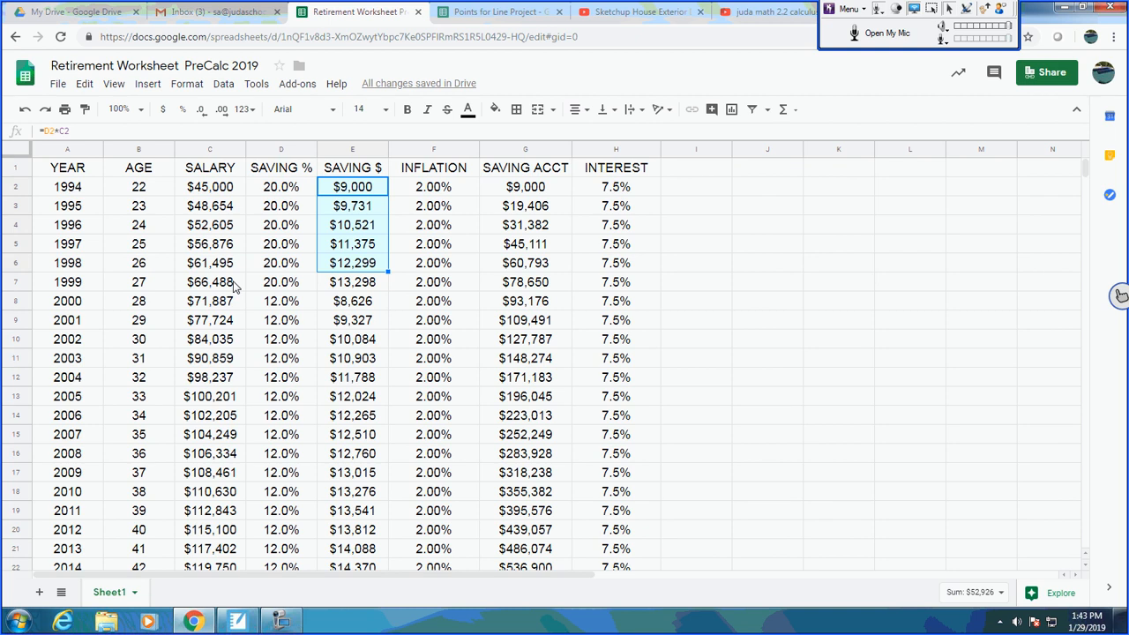
pyautogui.click(532, 342)
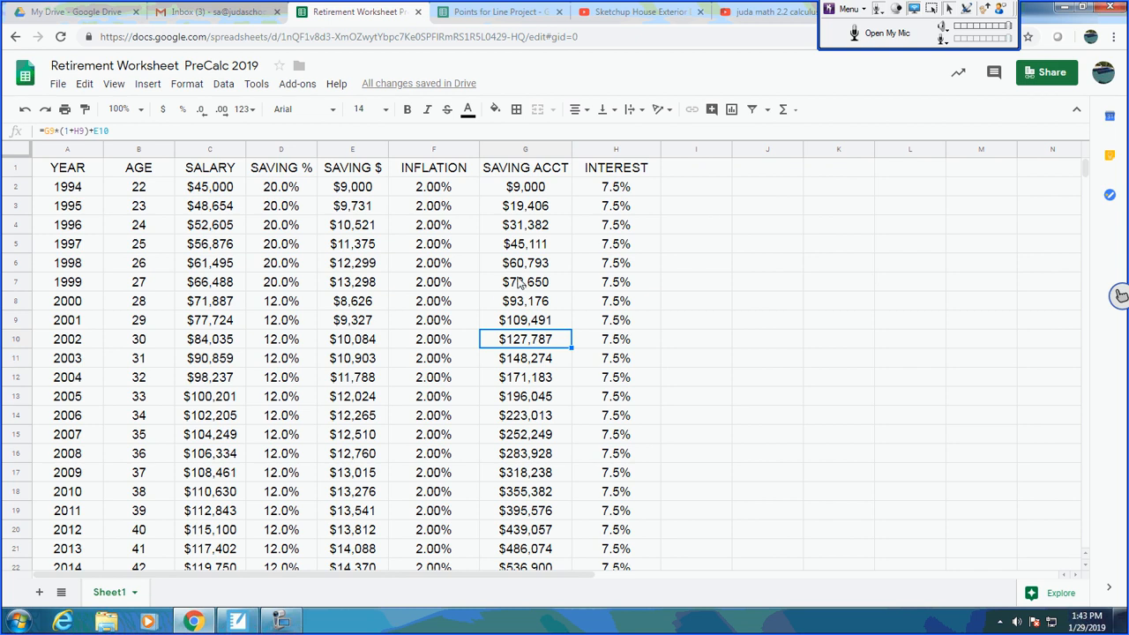
pyautogui.click(546, 283)
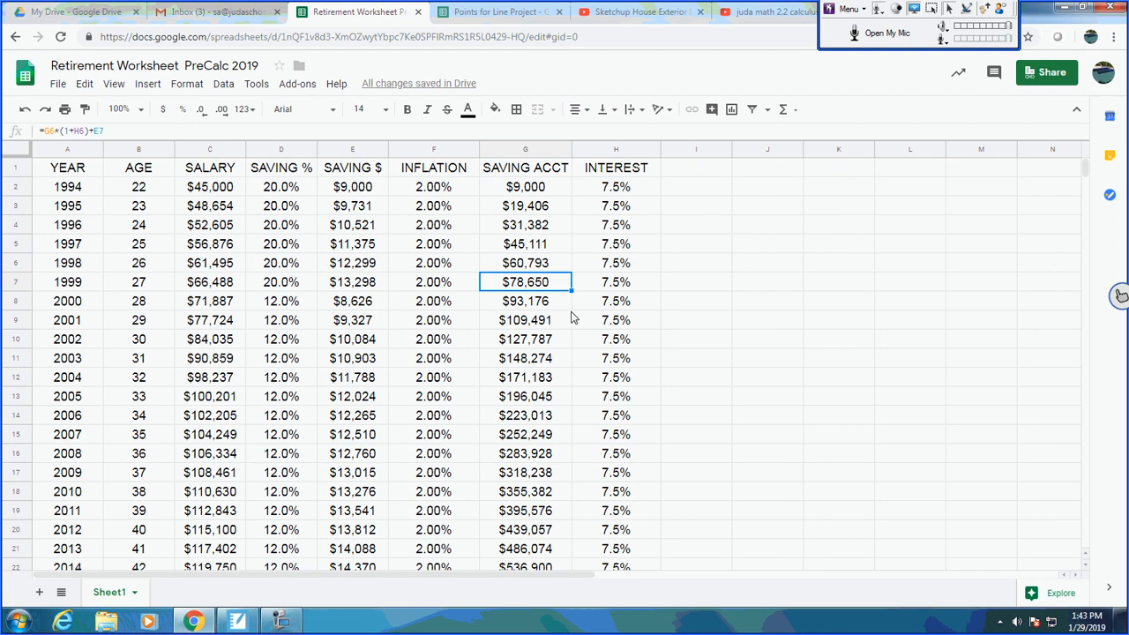
pyautogui.click(571, 308)
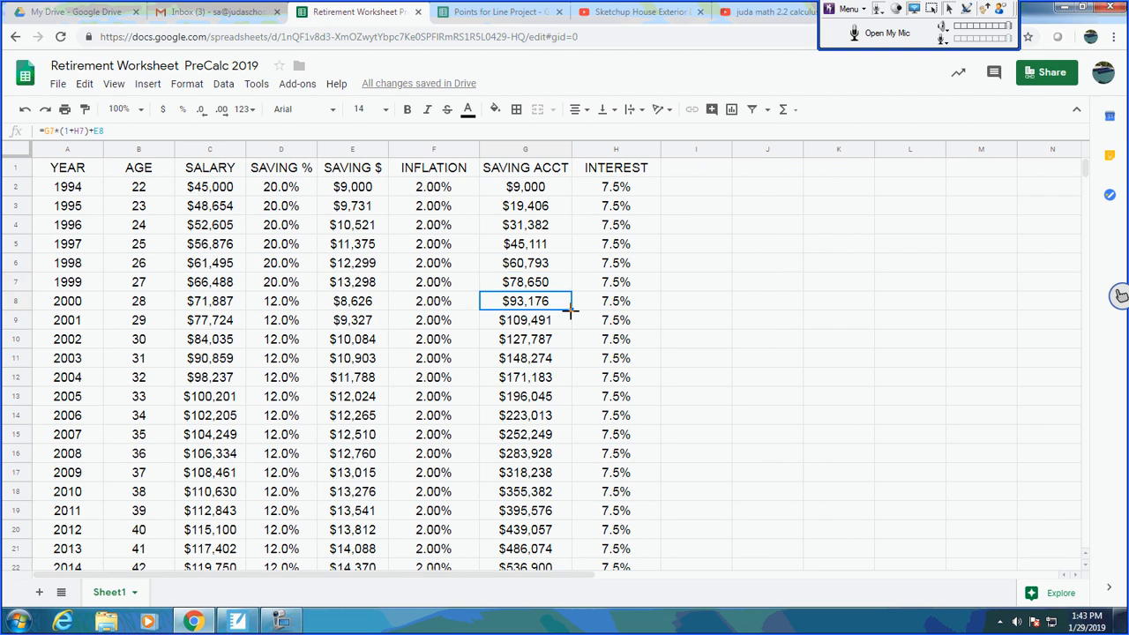